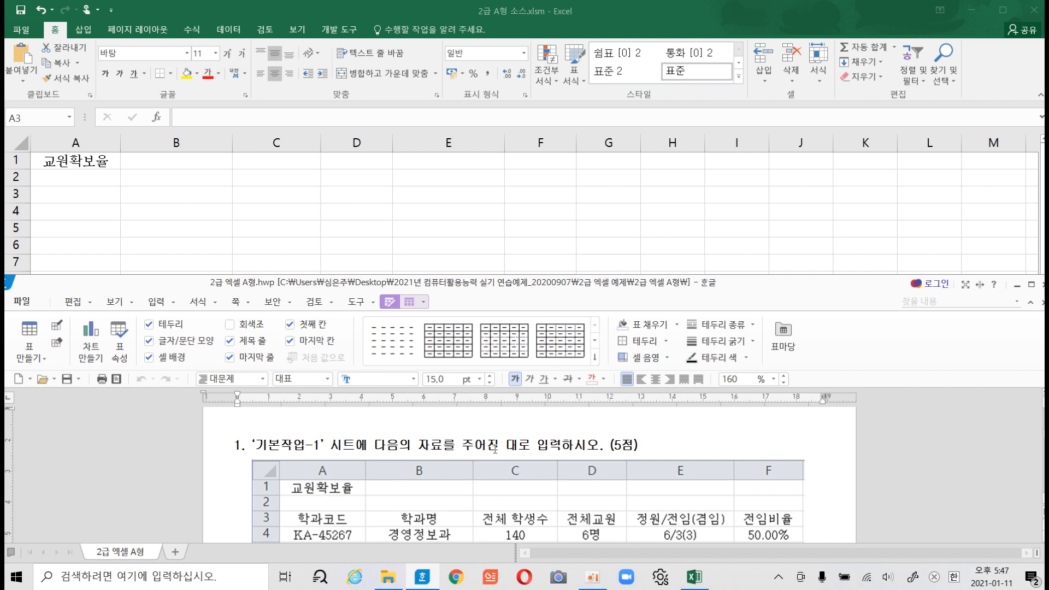
- Examine the task 1 instructions and the 기본작업-1 data table in the Hangul exam document
scroll(509, 452, "down", 2)
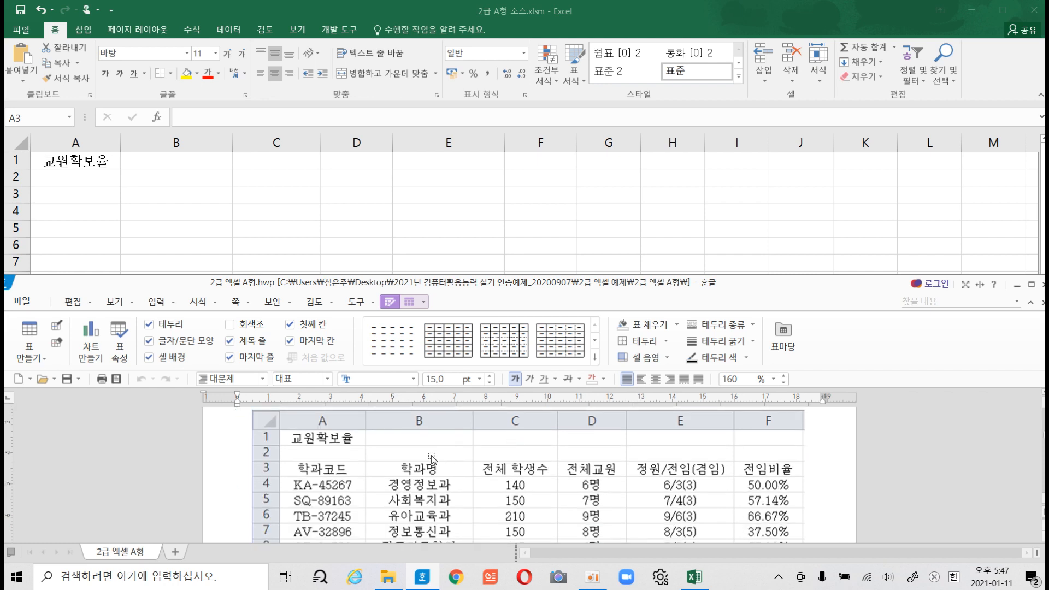
scroll(431, 458, "down", 2)
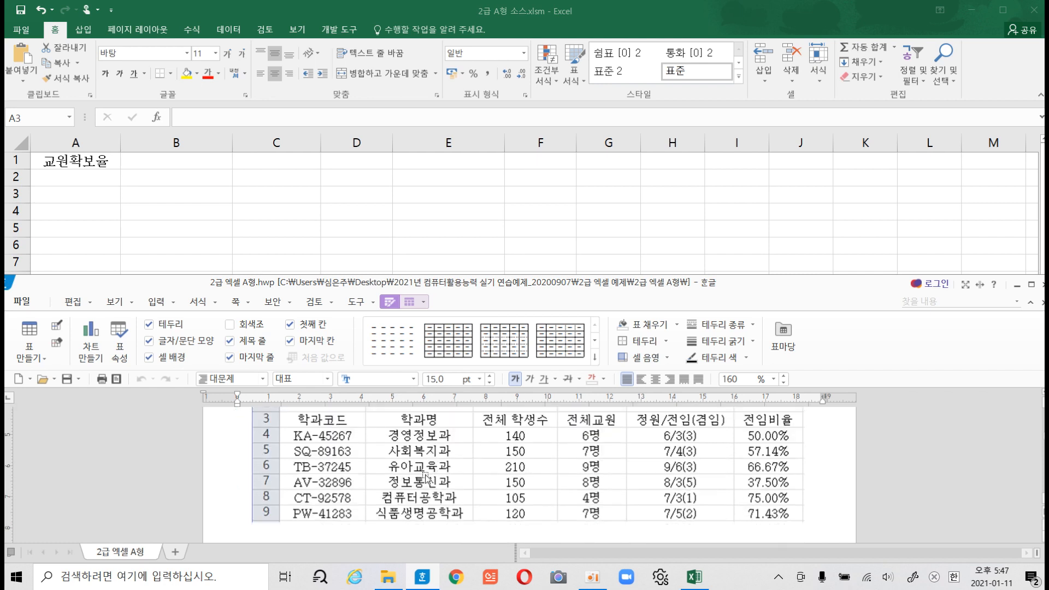
scroll(426, 477, "up", 6)
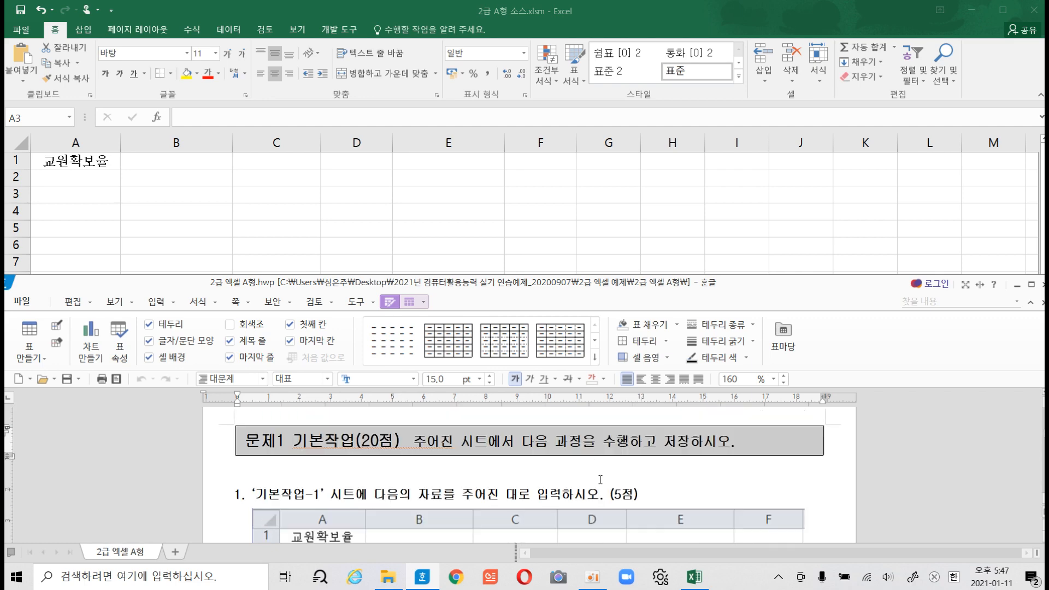
scroll(600, 479, "down", 4)
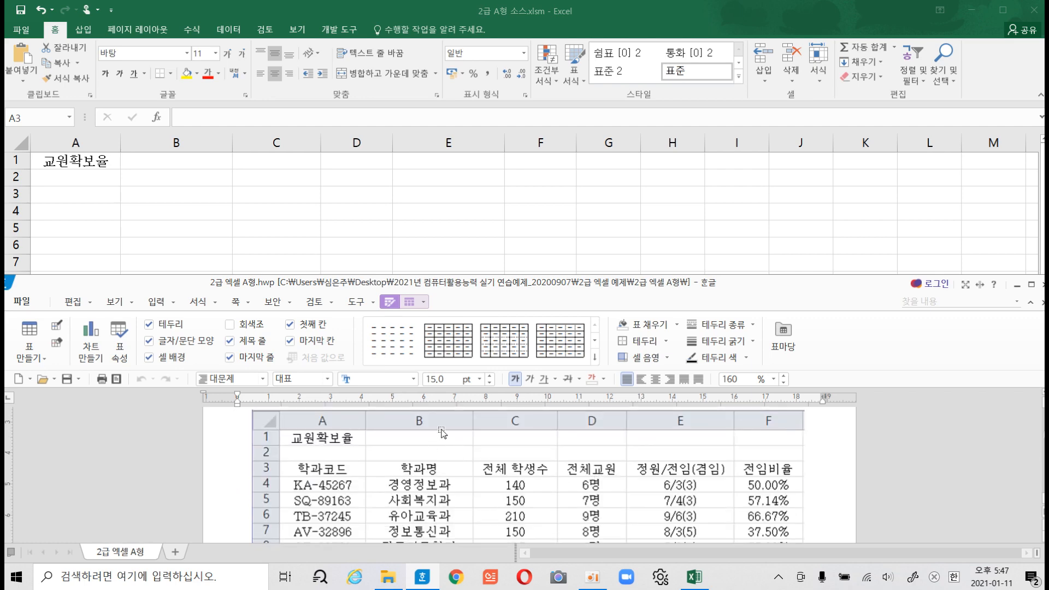
scroll(444, 432, "down", 4)
scroll(440, 436, "up", 2)
scroll(437, 440, "up", 2)
scroll(437, 443, "down", 2)
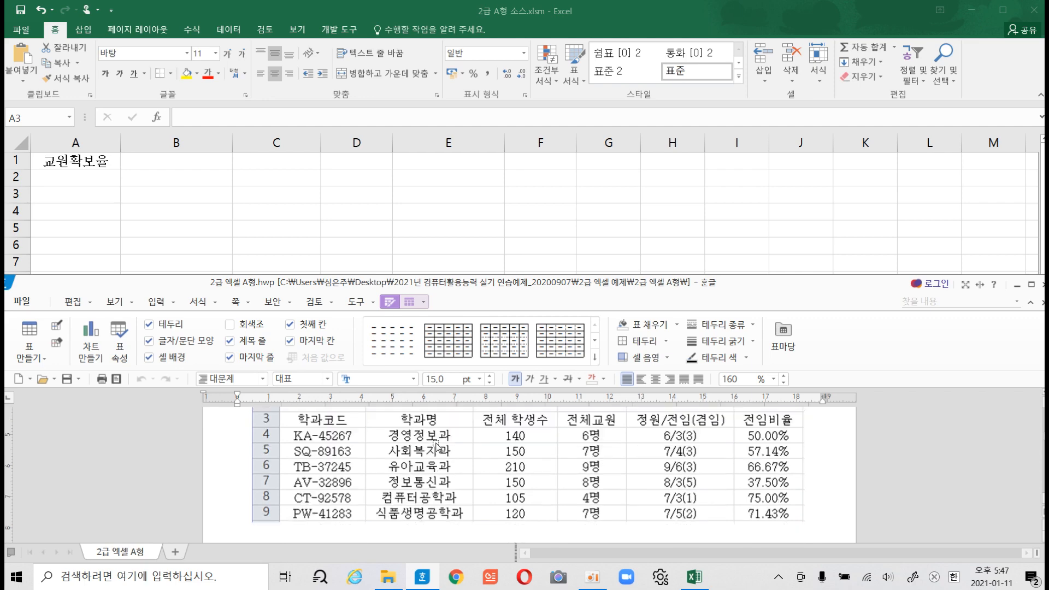
scroll(436, 443, "up", 4)
left_click_drag(613, 445, 637, 451)
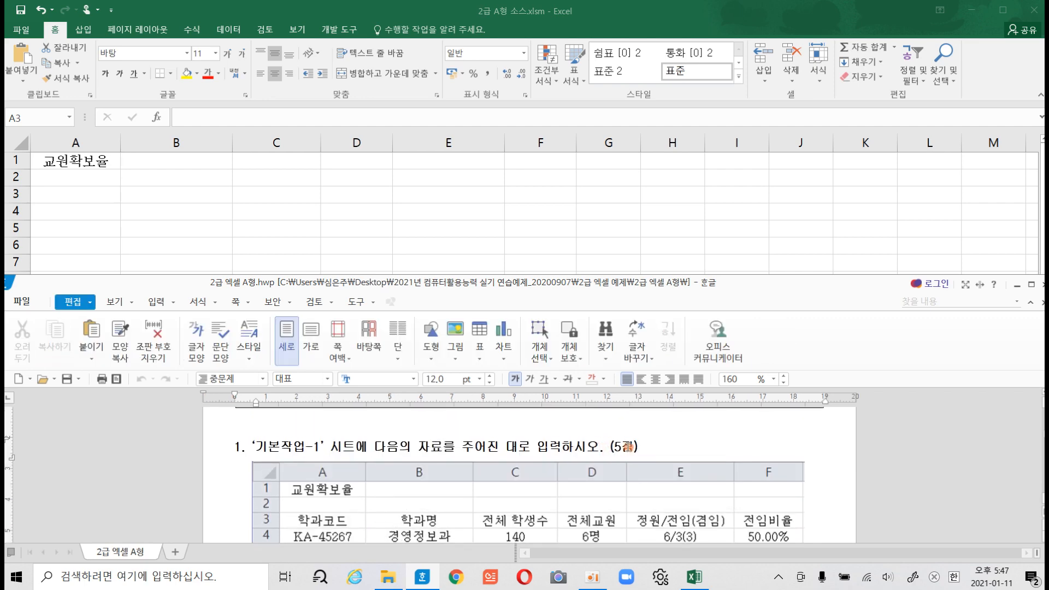
left_click(555, 454)
scroll(555, 453, "down", 2)
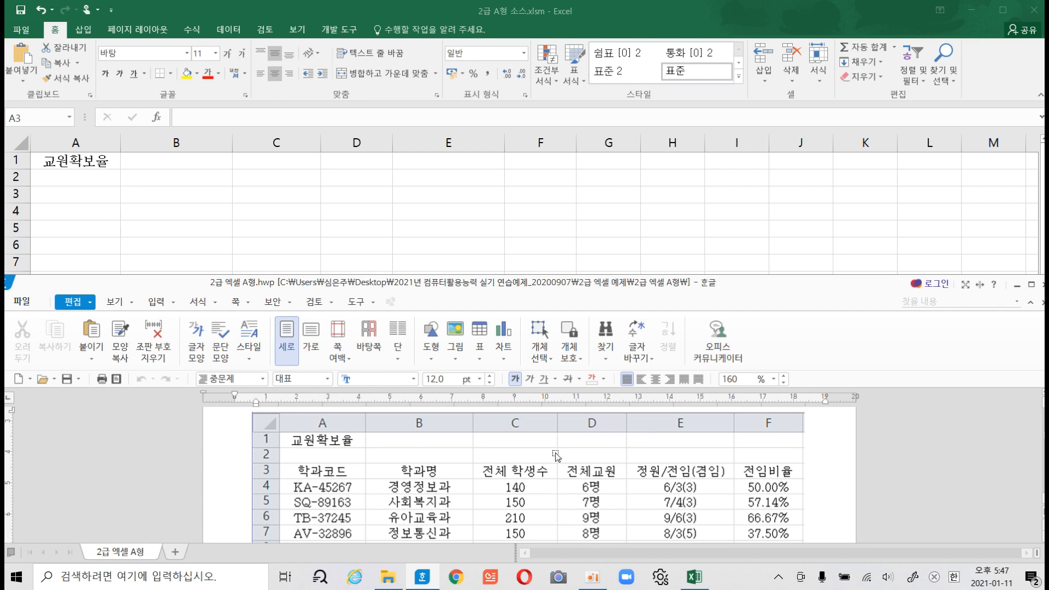
scroll(555, 454, "down", 6)
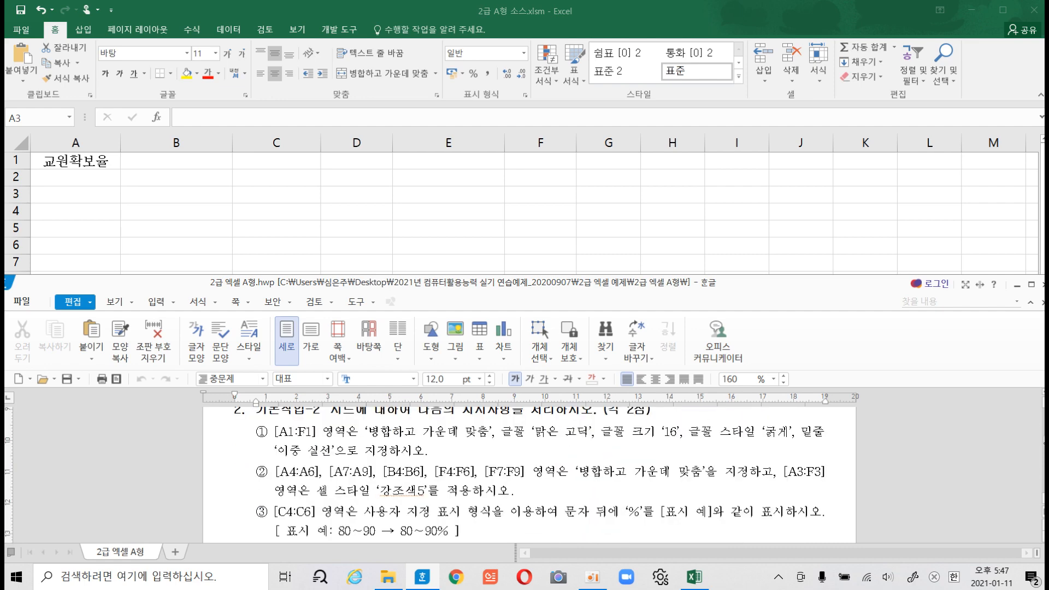
- Check the task 2 heading in the exam document, and open the 기본작업-2 sheet in Excel
left_click(1040, 406)
left_click(434, 218)
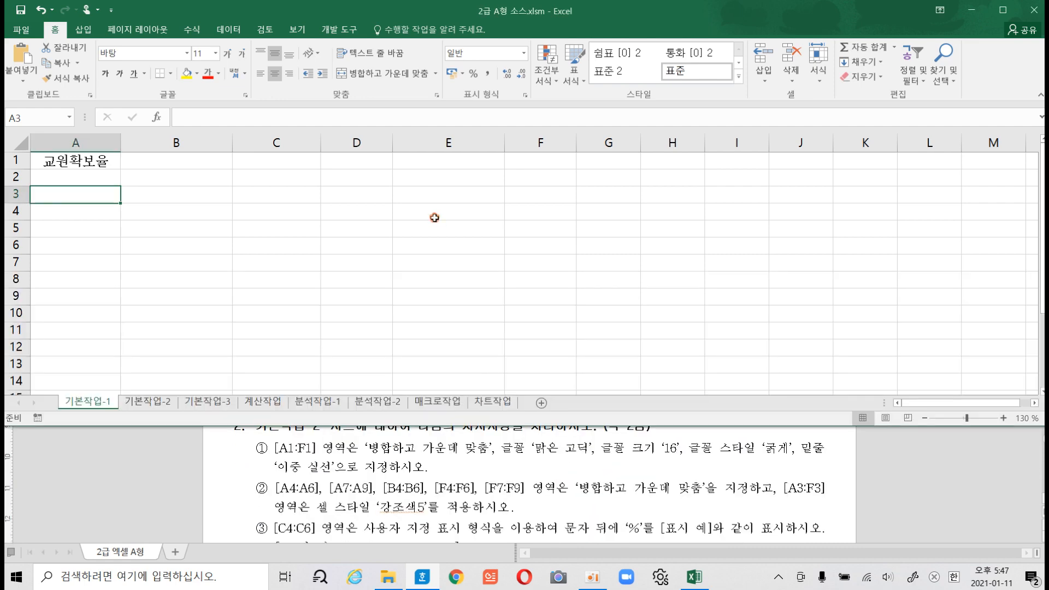
left_click(316, 455)
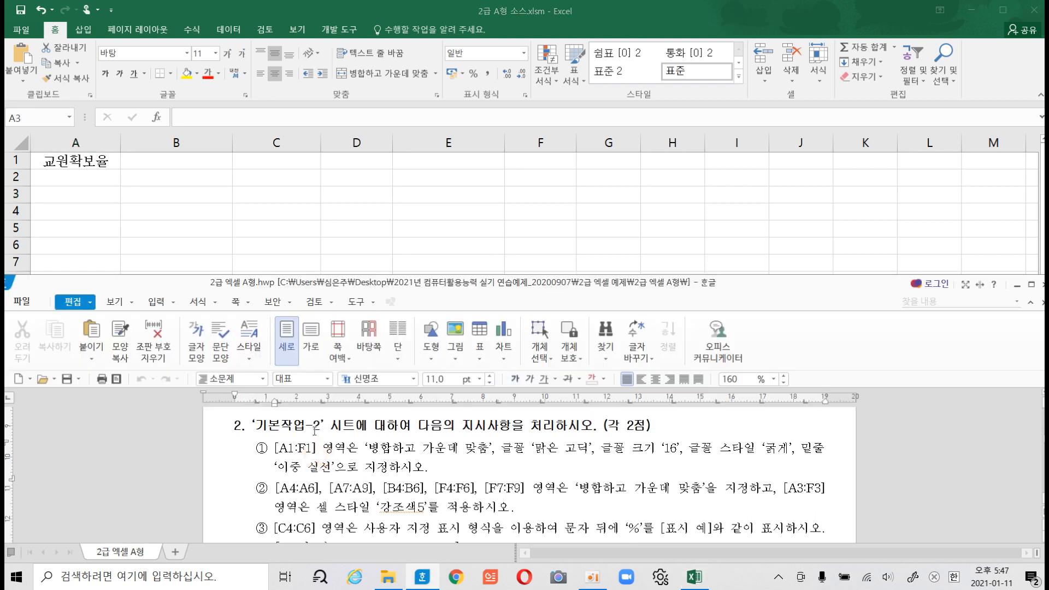
left_click_drag(480, 432, 606, 433)
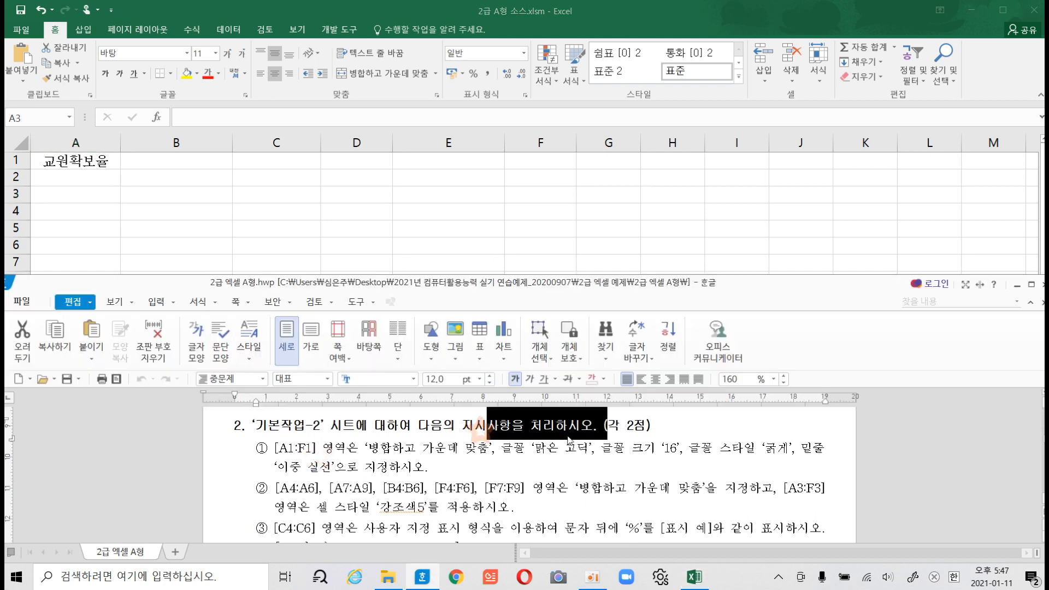
left_click(492, 435)
left_click(311, 213)
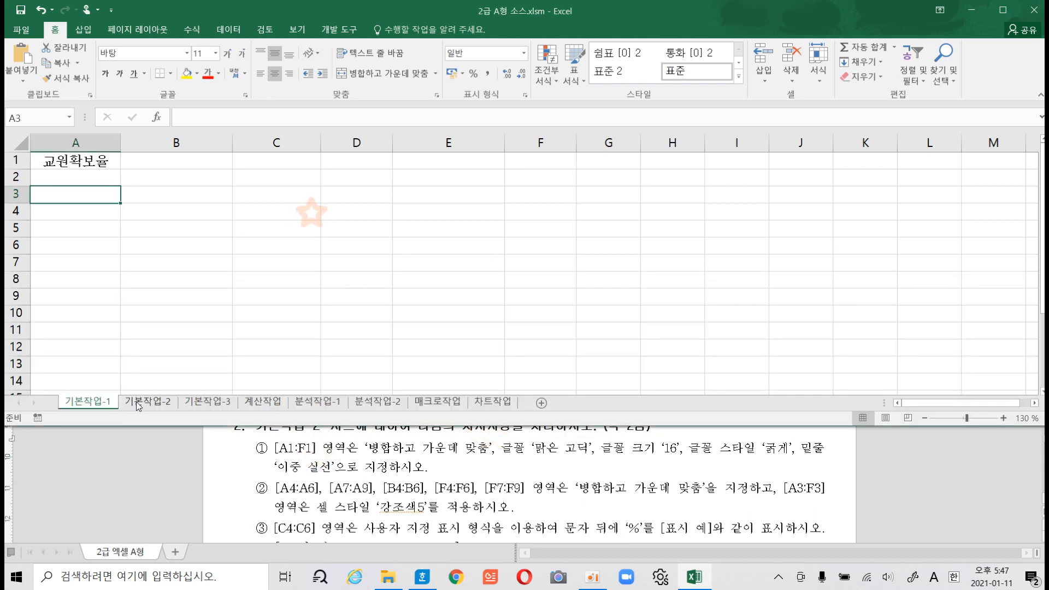
left_click(147, 402)
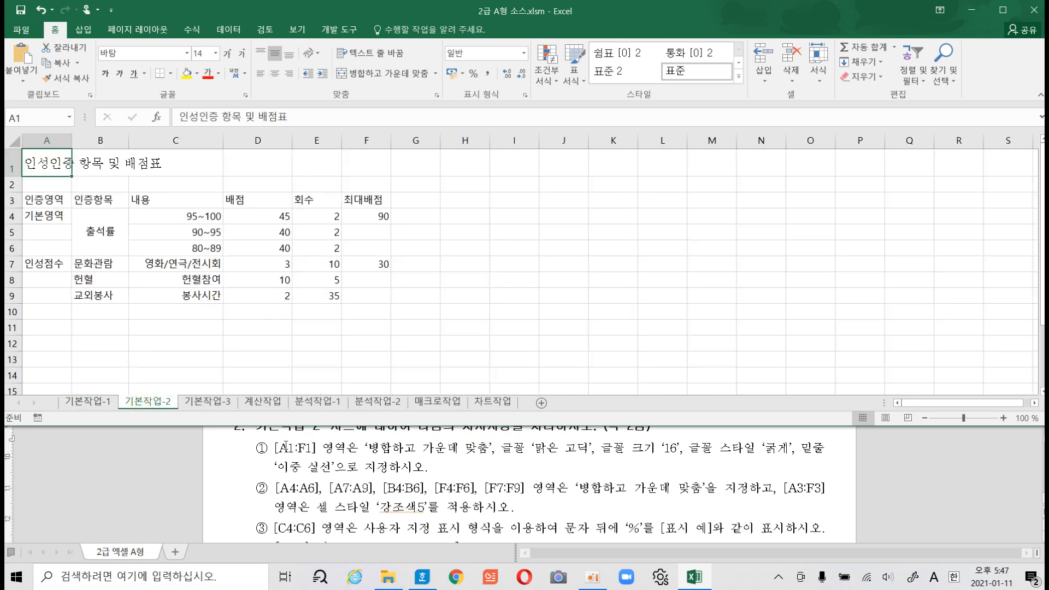
- Merge and center the title across A1:F1
left_click_drag(51, 164, 358, 169)
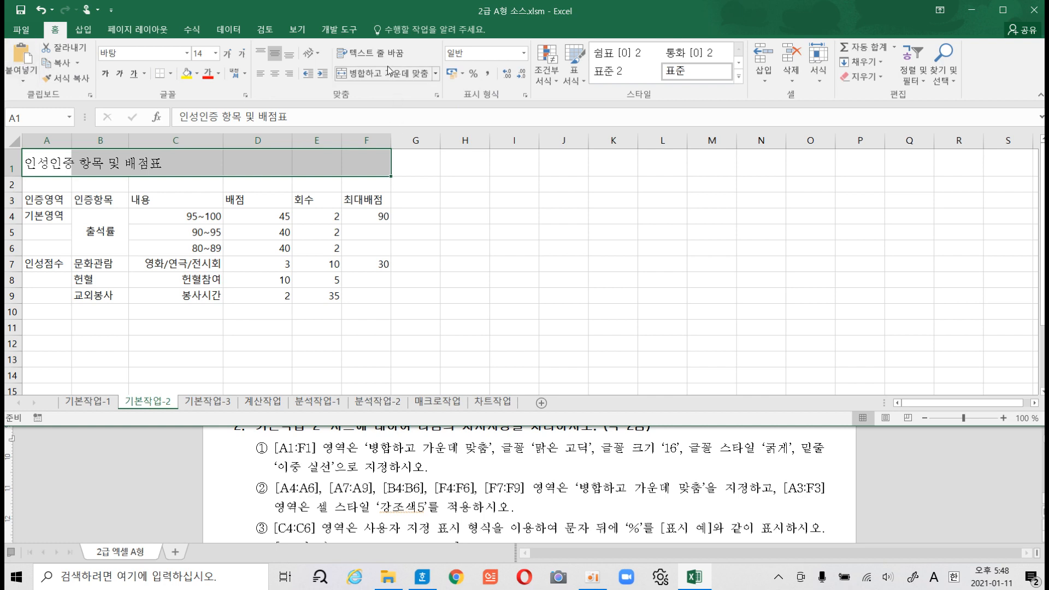
left_click(436, 74)
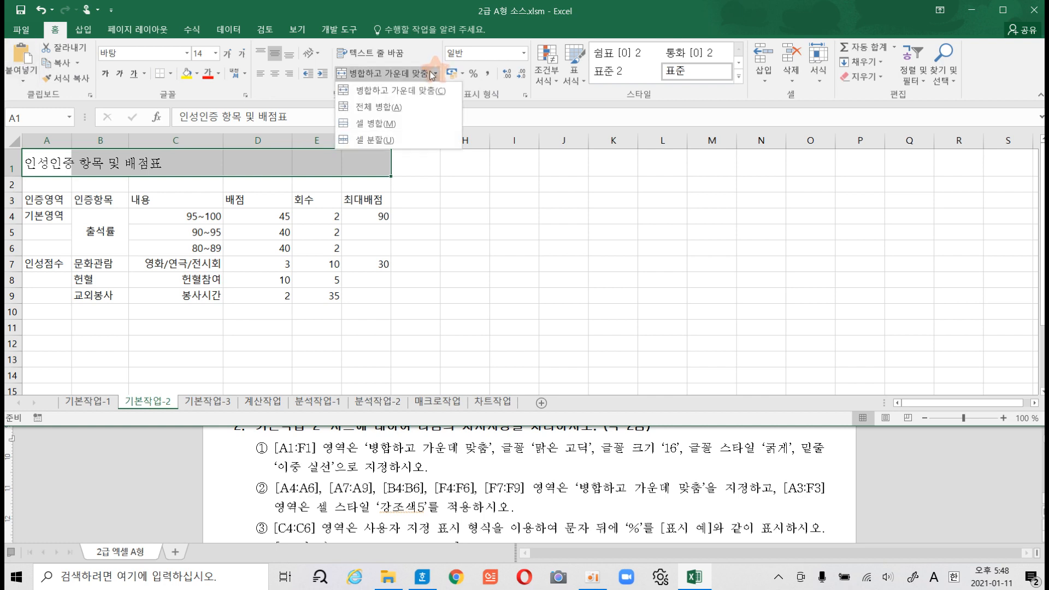
left_click(406, 91)
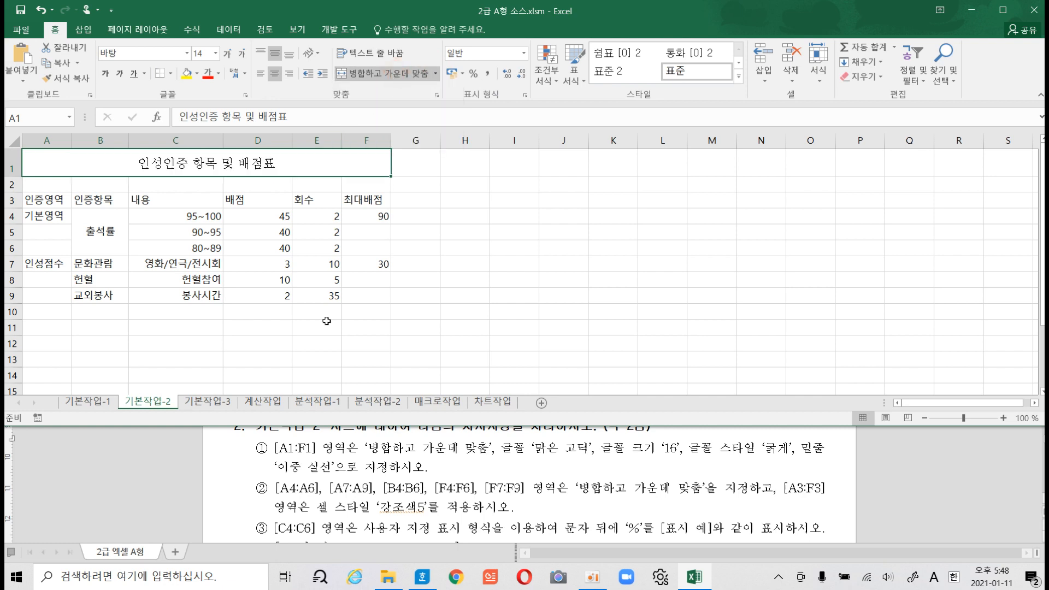
- Set the merged title in A1:F1 to the 맑은 고딕 font at size 16
left_click(188, 54)
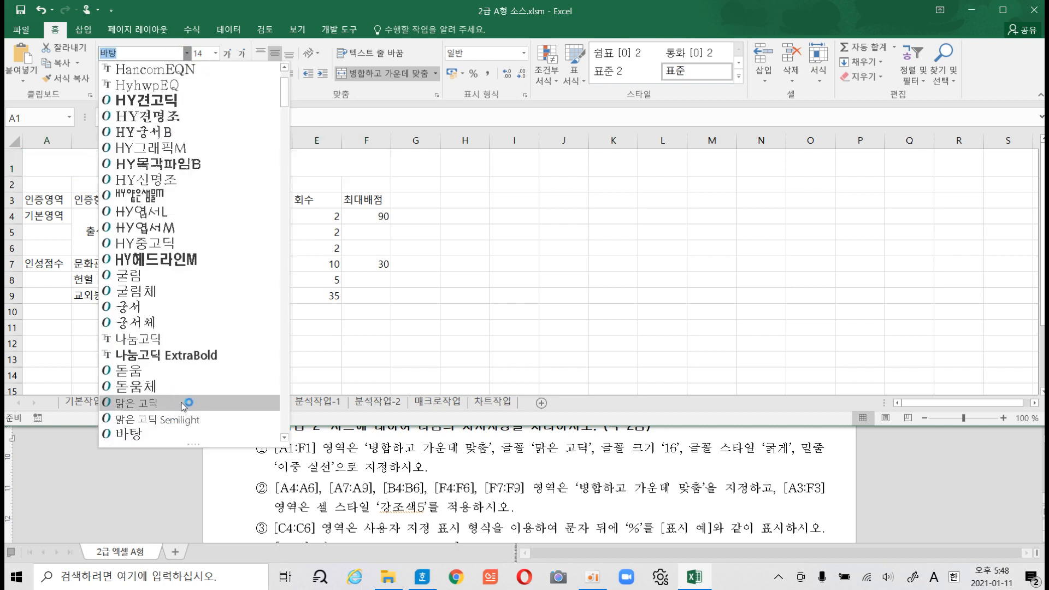
key("BackSpace")
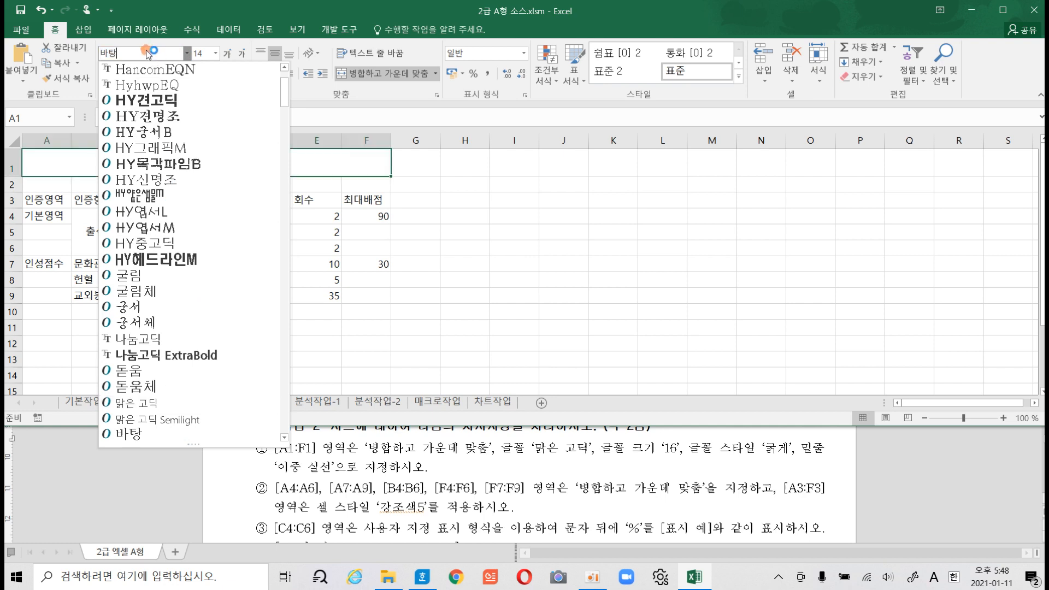
type("맑")
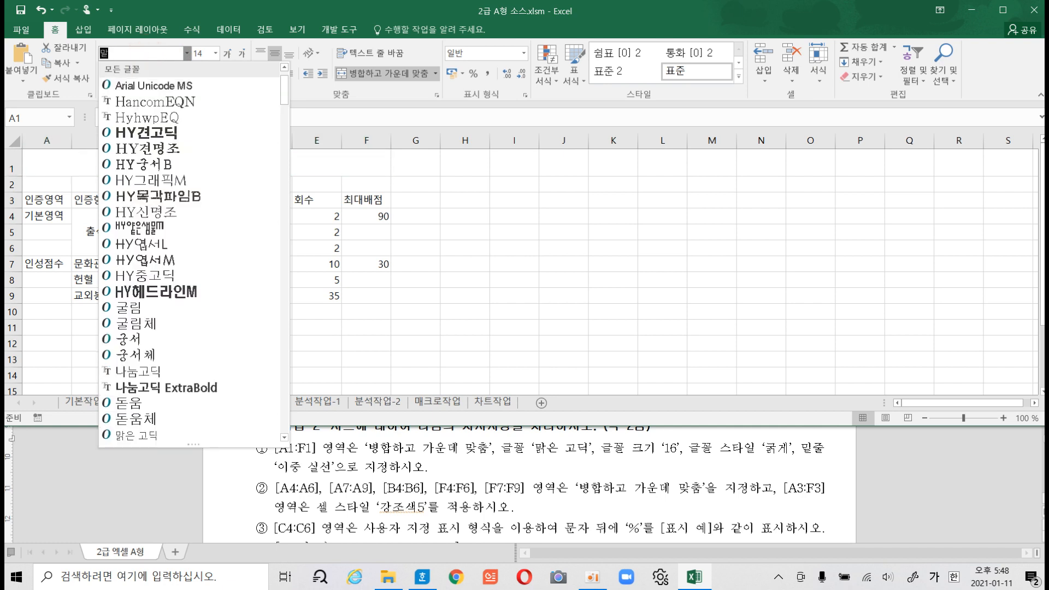
type("은고딕")
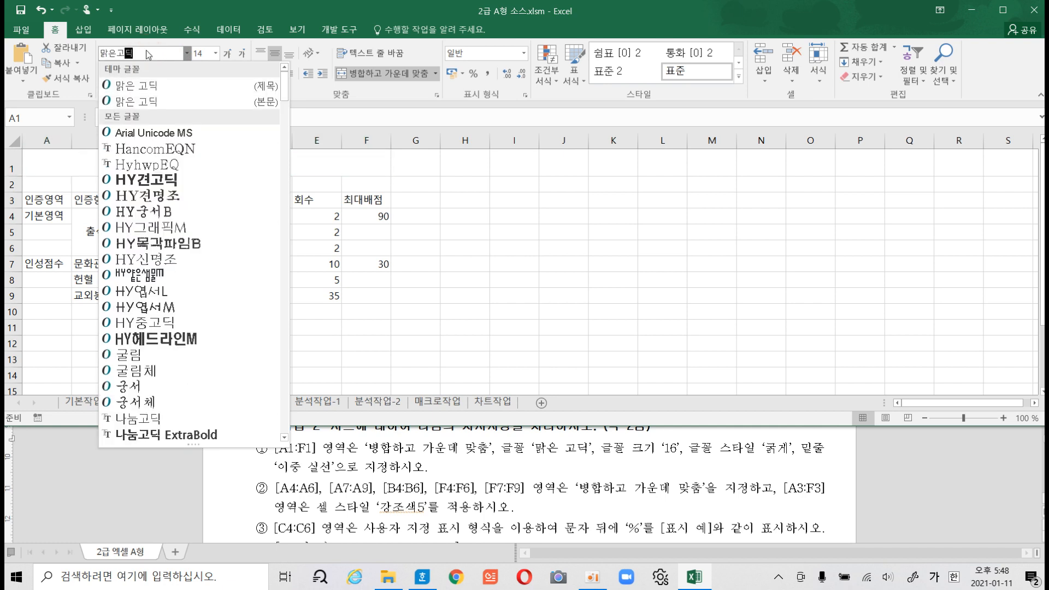
left_click(157, 88)
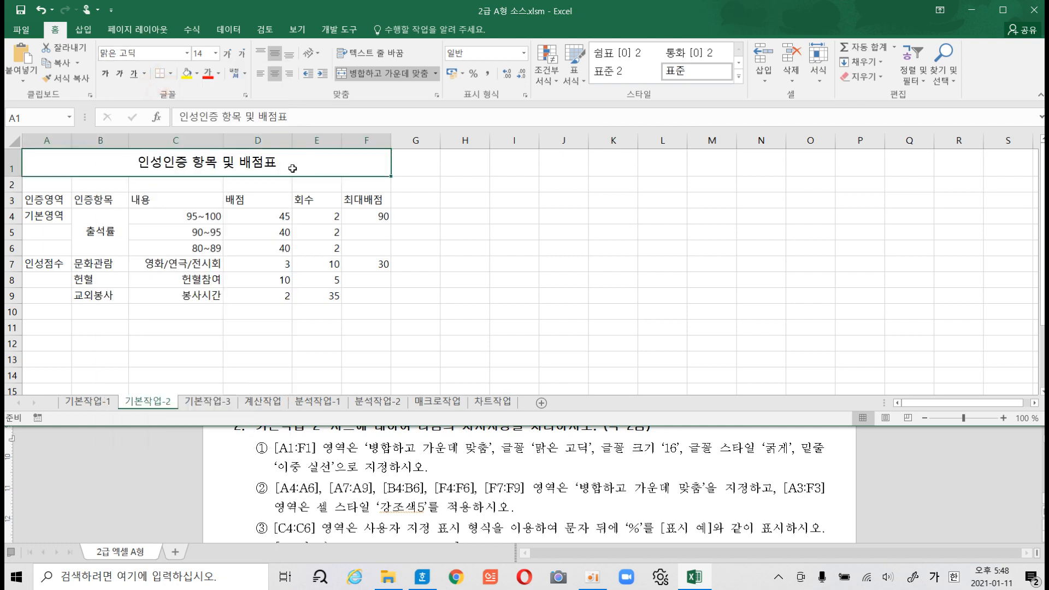
left_click(228, 53)
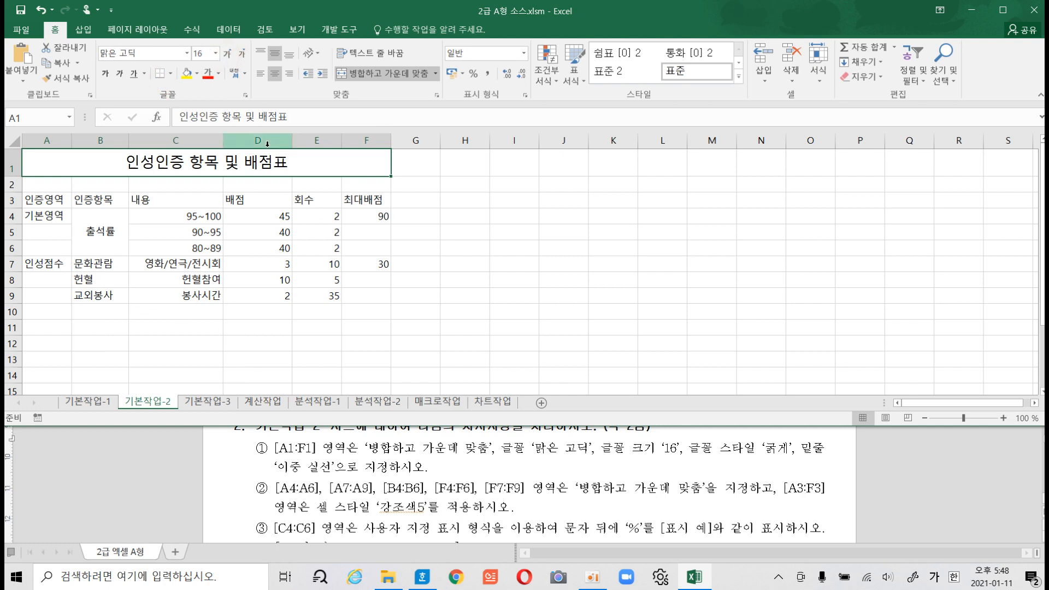
- Make the title in A1:F1 bold and give it a double underline
left_click(109, 76)
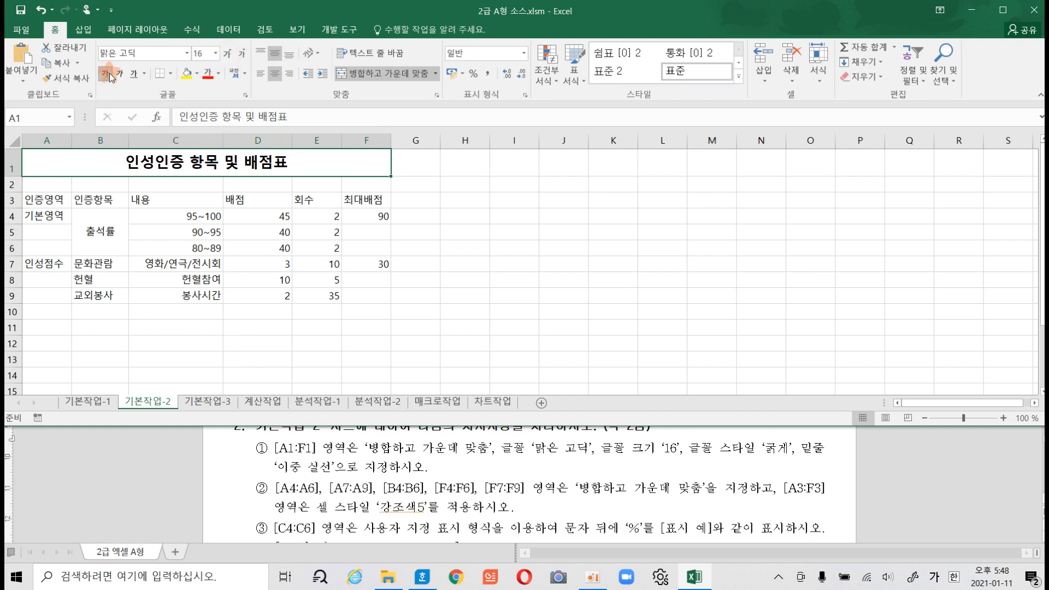
left_click(144, 73)
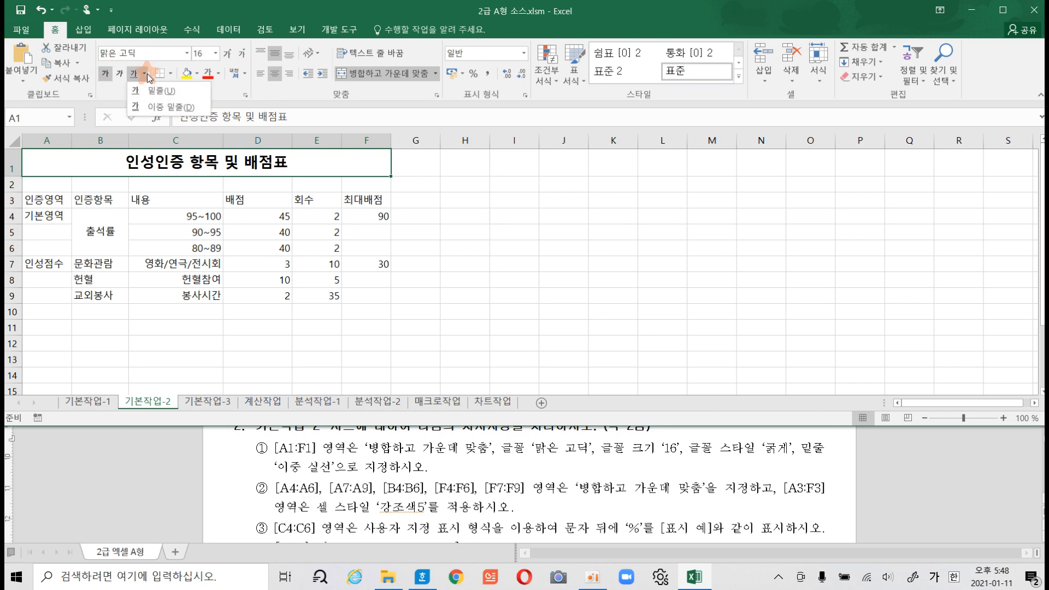
left_click(164, 109)
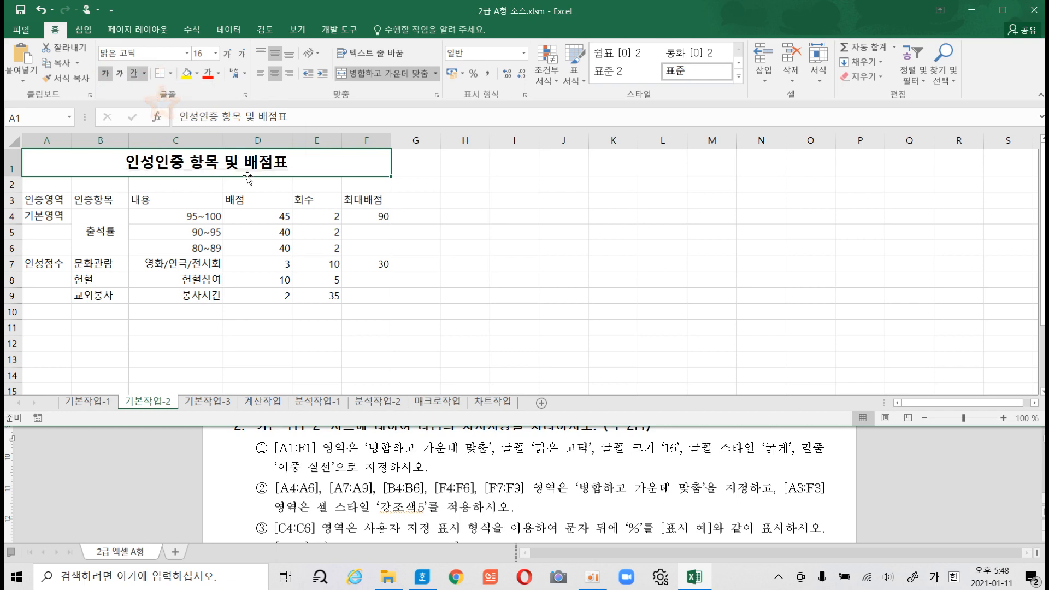
- Merge and center A4:A6 and A7:A9 as separate blocks, following instruction ② in the exam document
left_click(345, 466)
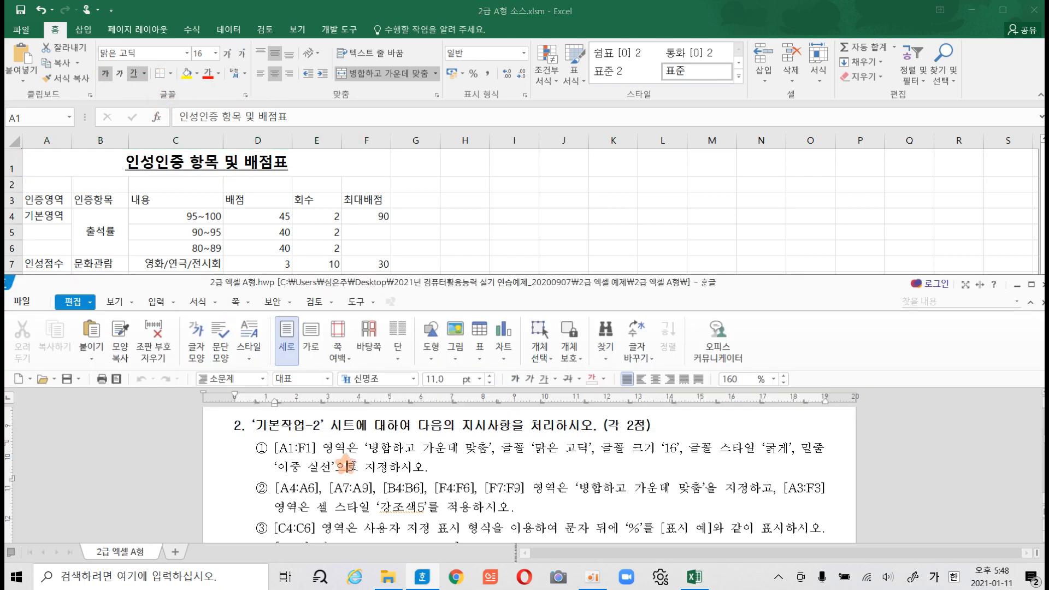
scroll(353, 466, "down", 2)
left_click(215, 236)
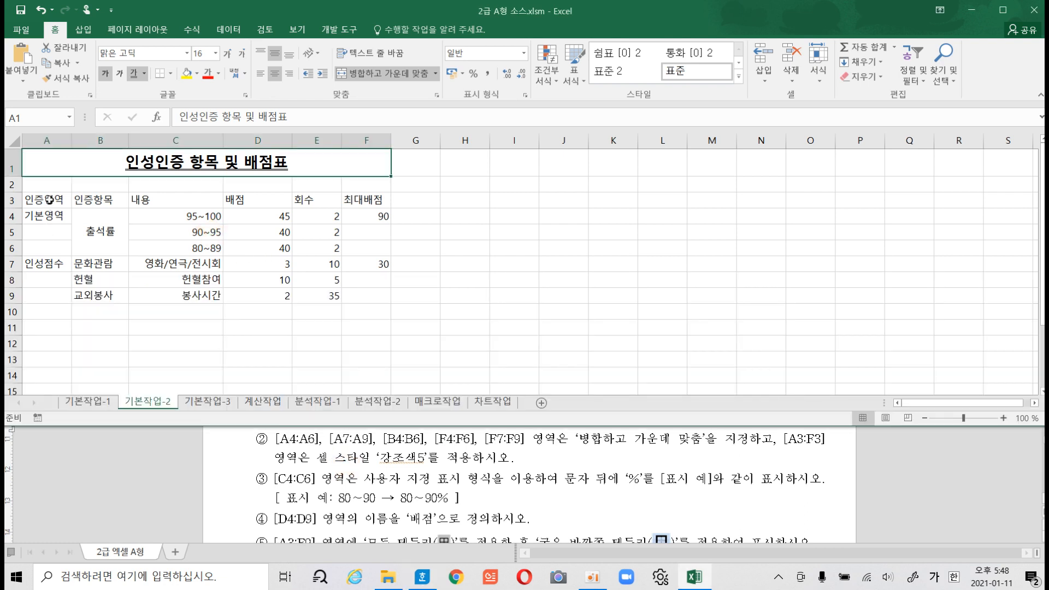
left_click_drag(49, 216, 48, 247)
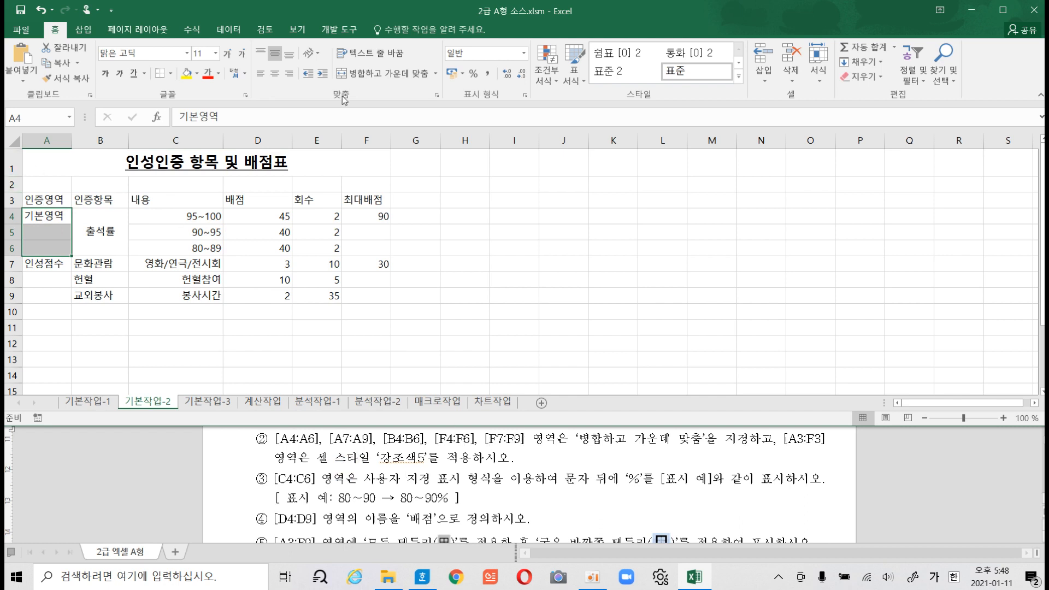
left_click(372, 77)
left_click_drag(47, 264, 46, 295)
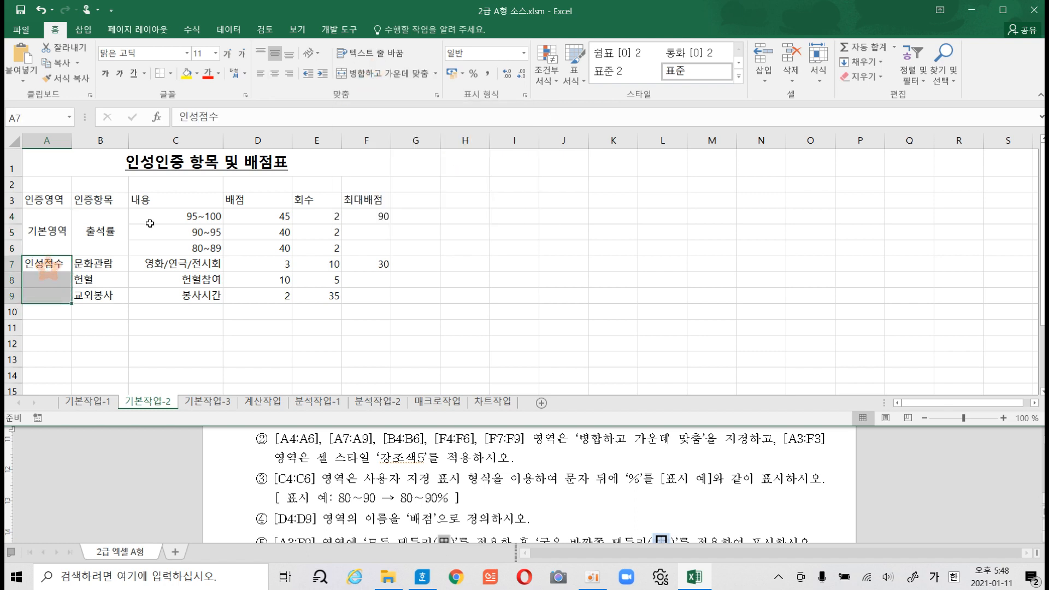
left_click(371, 76)
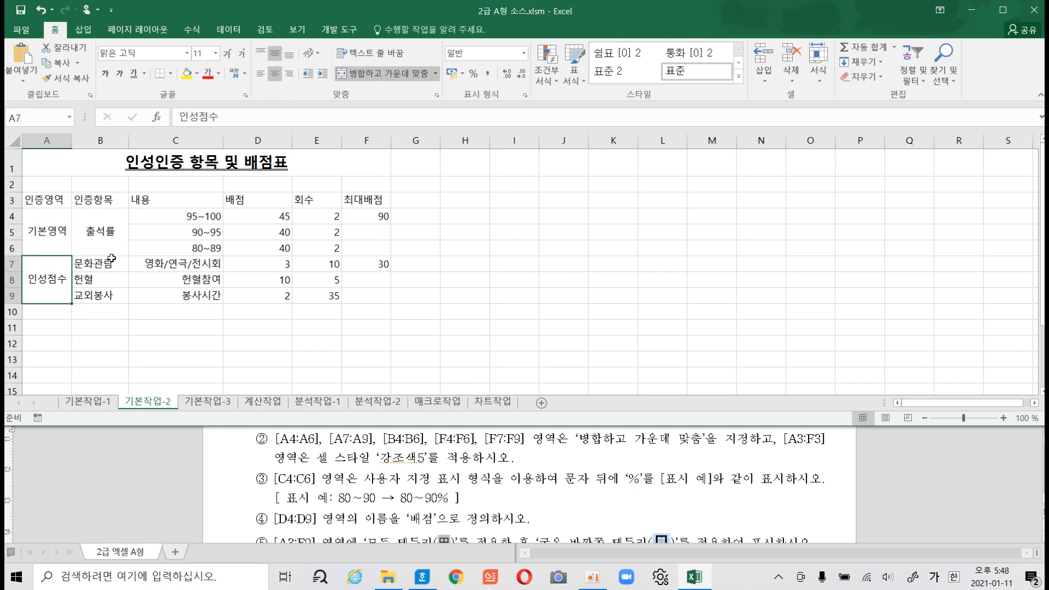
- Unmerge the 출석률 cell B4:B6 and merge and center it again
left_click(103, 234)
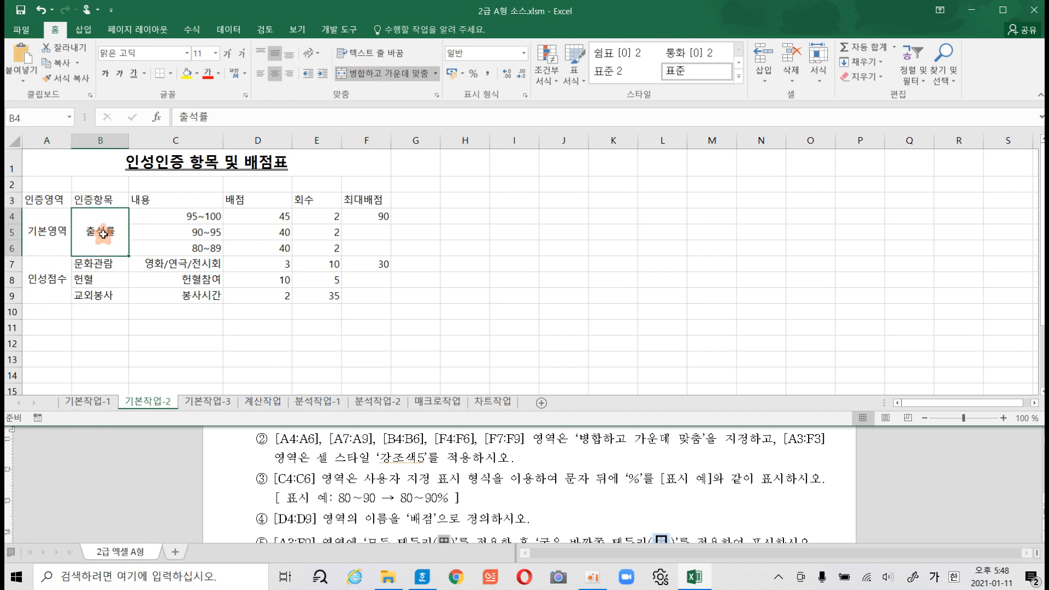
left_click(392, 73)
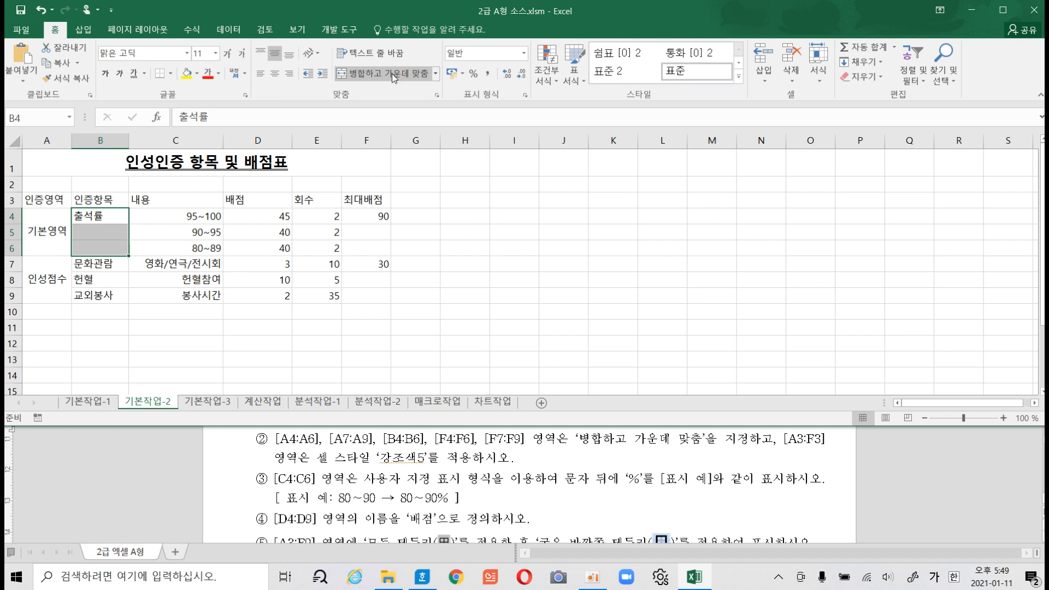
left_click(392, 73)
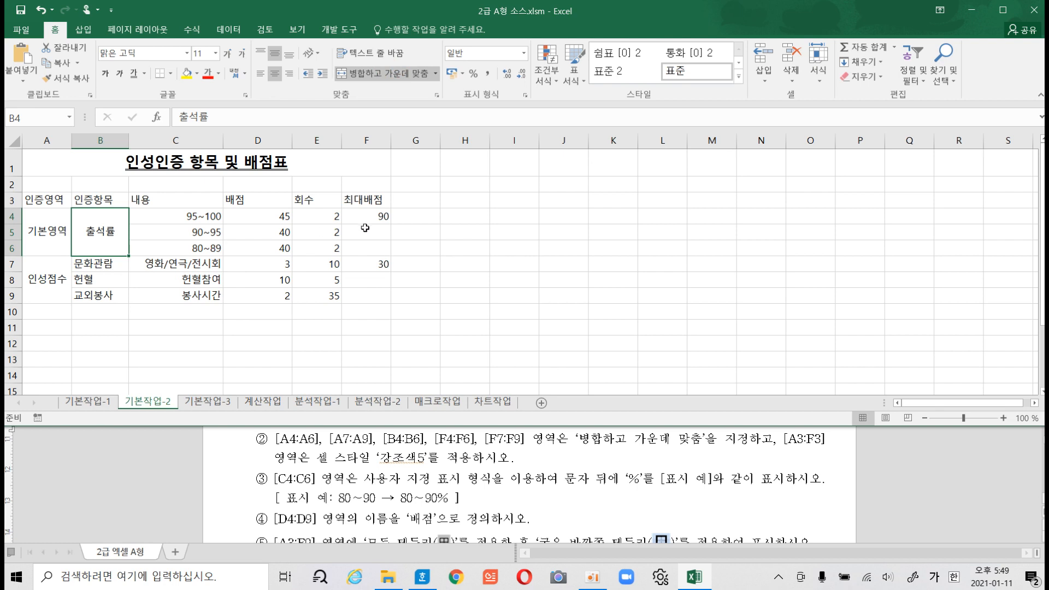
- Merge and center F4:F6 and F7:F9 as separate blocks in the 최대배점 column
left_click_drag(358, 222, 361, 295)
left_click(399, 72)
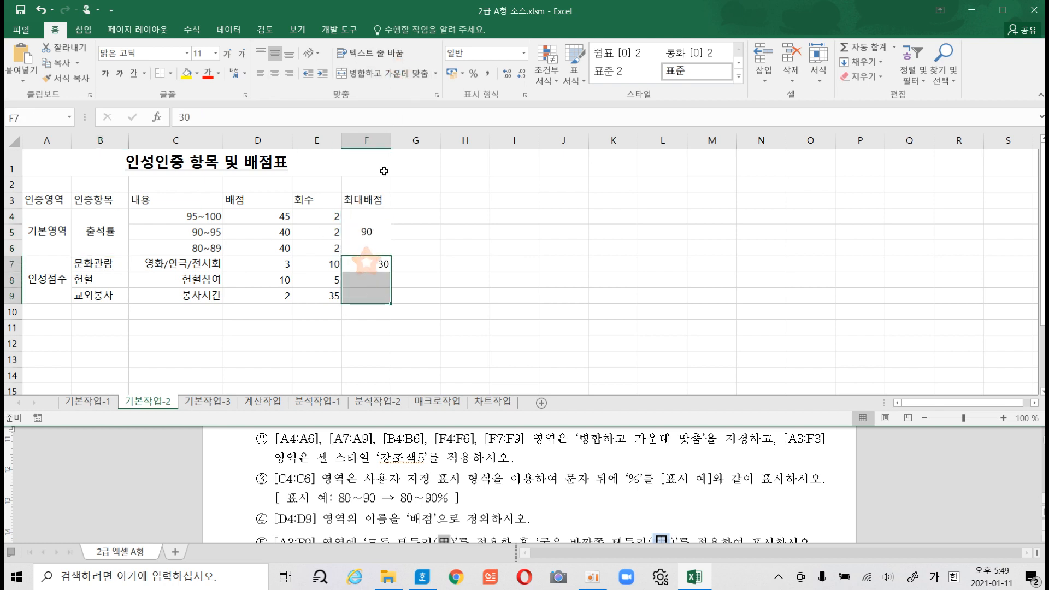
left_click(389, 75)
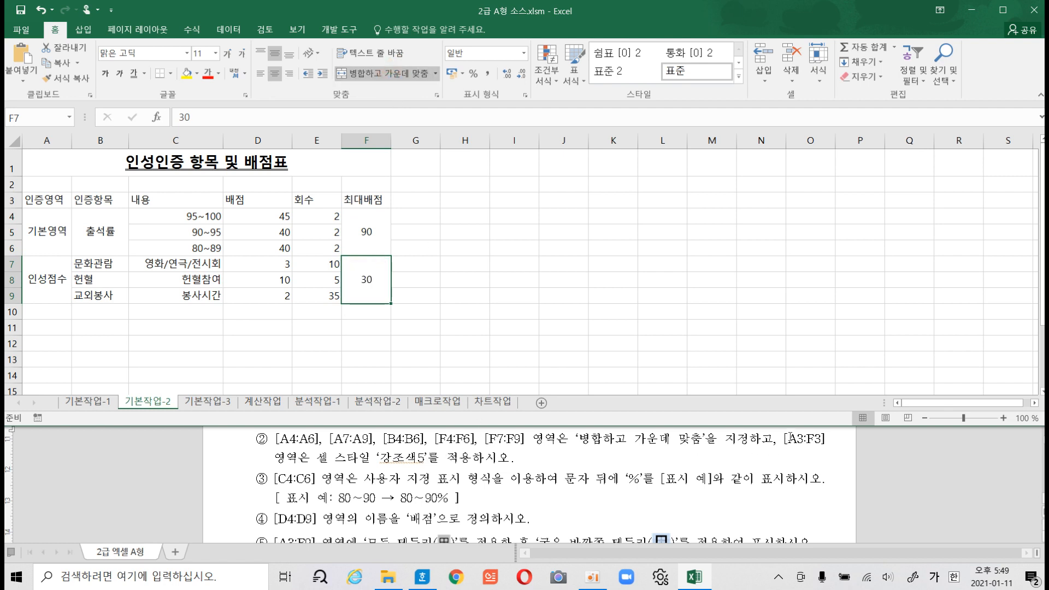
- Apply the 강조색5 cell style to the header row A3:F3
left_click_drag(57, 200, 358, 197)
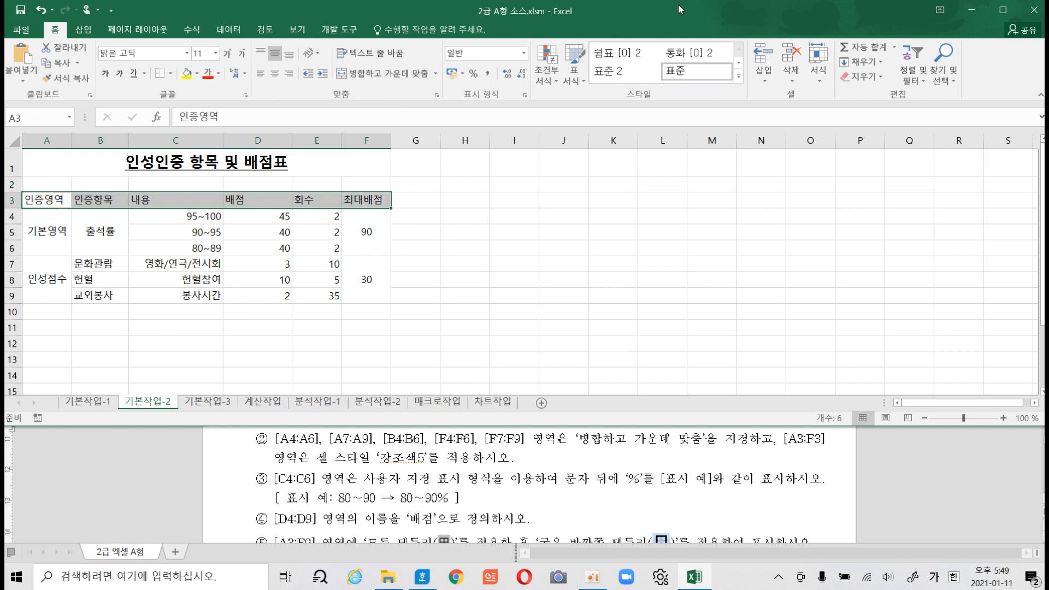
left_click(739, 77)
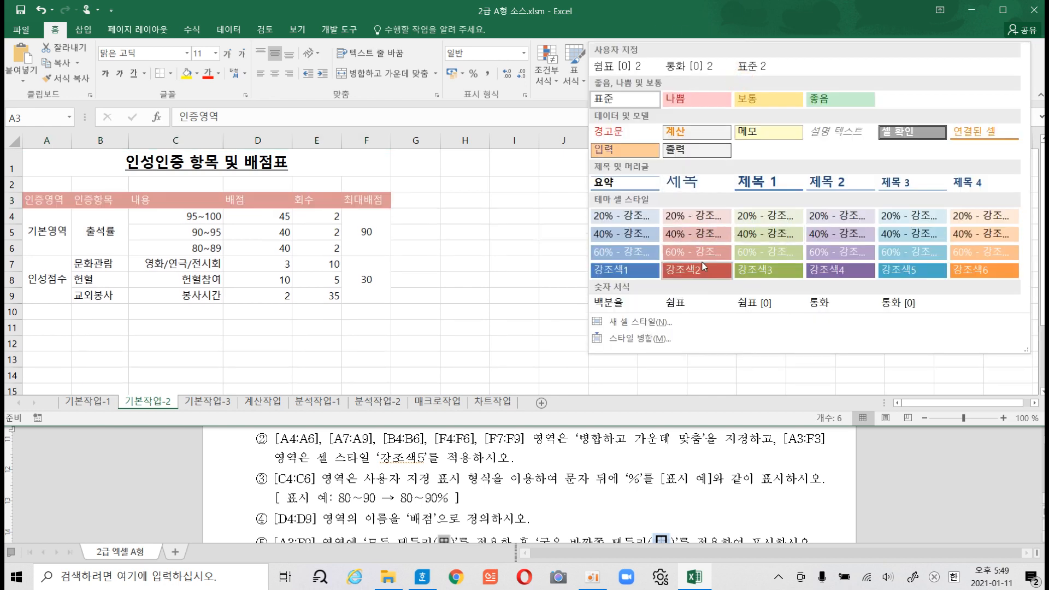
left_click(894, 271)
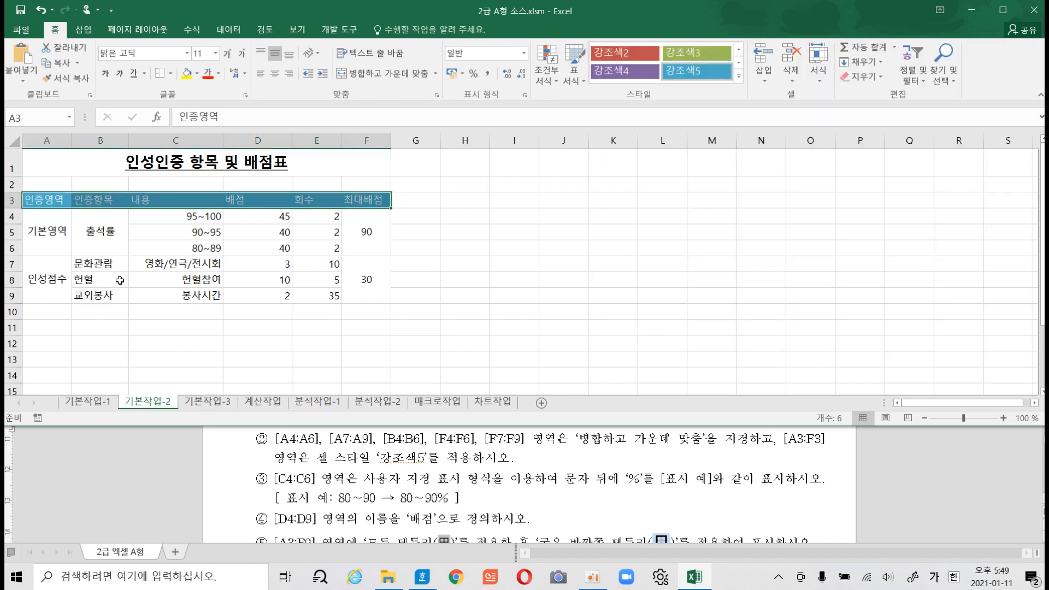
left_click(99, 238)
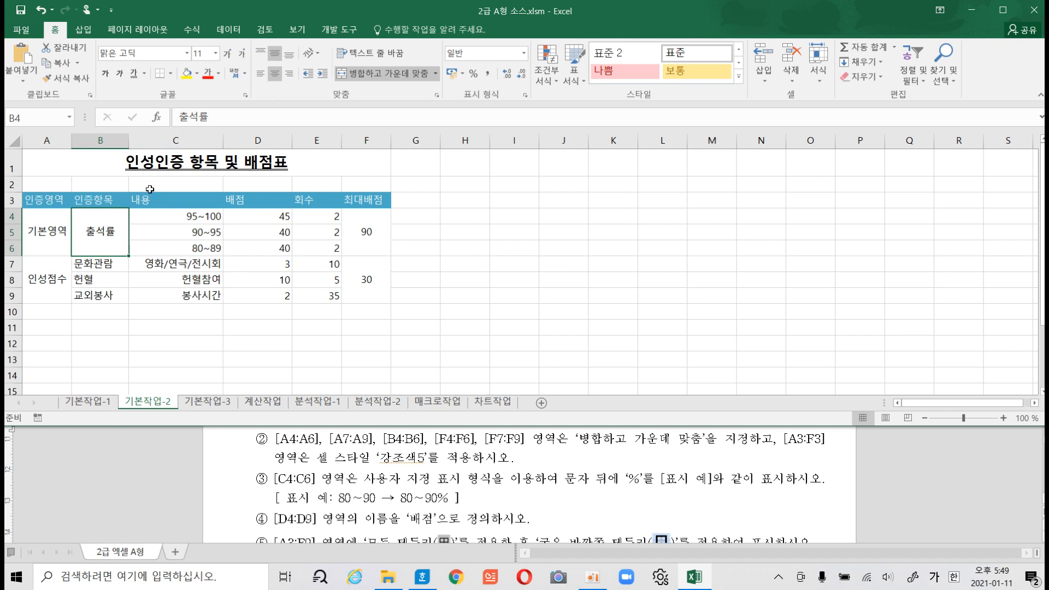
- Give C4:C6 a custom number format based on @ that appends "%" after the text
left_click_drag(161, 215, 179, 241)
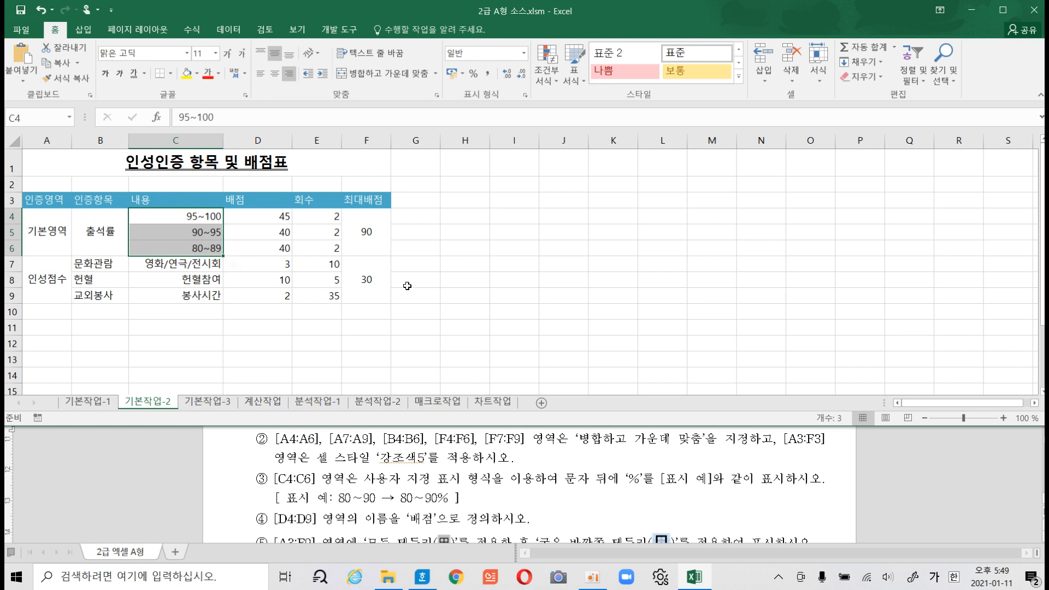
left_click(525, 96)
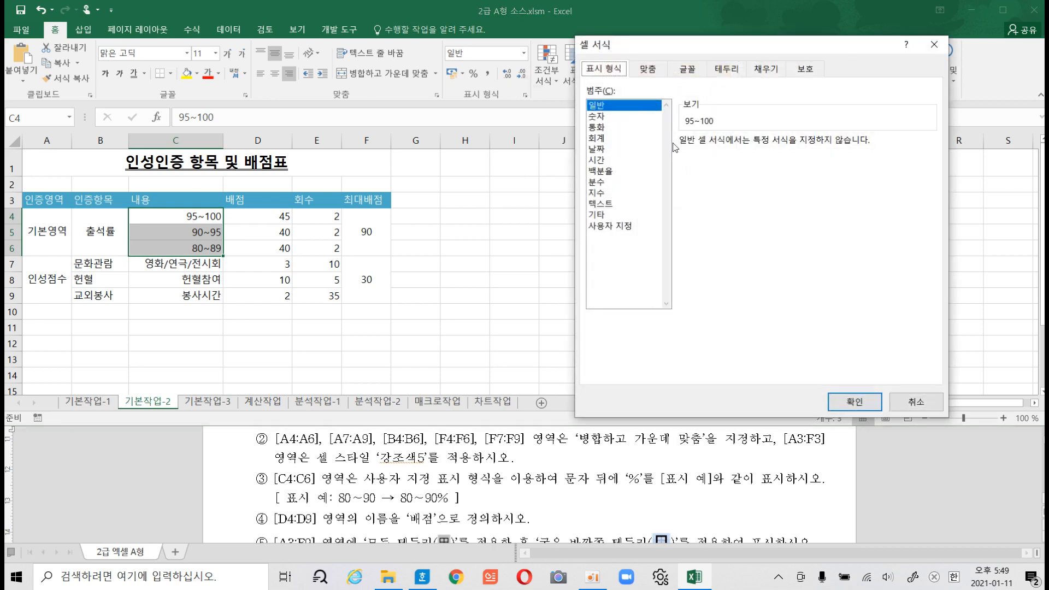
left_click(933, 45)
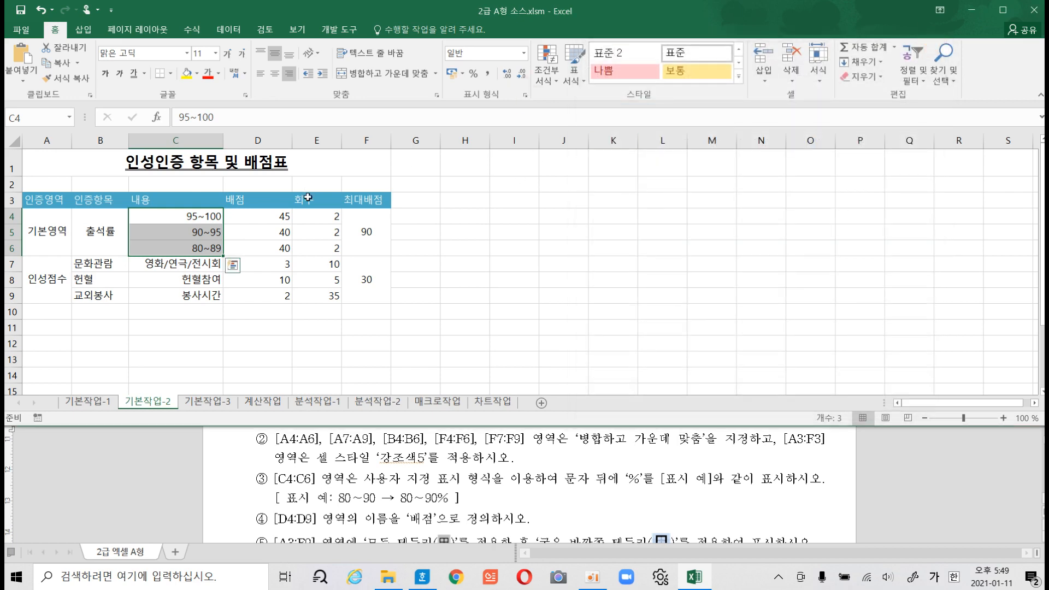
key("ctrl+1")
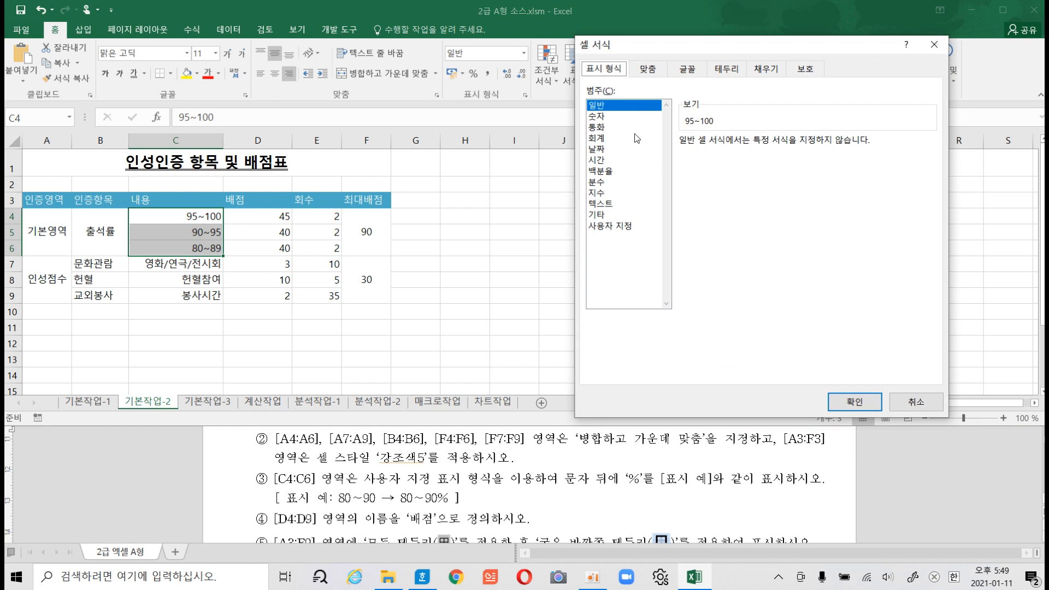
left_click(631, 228)
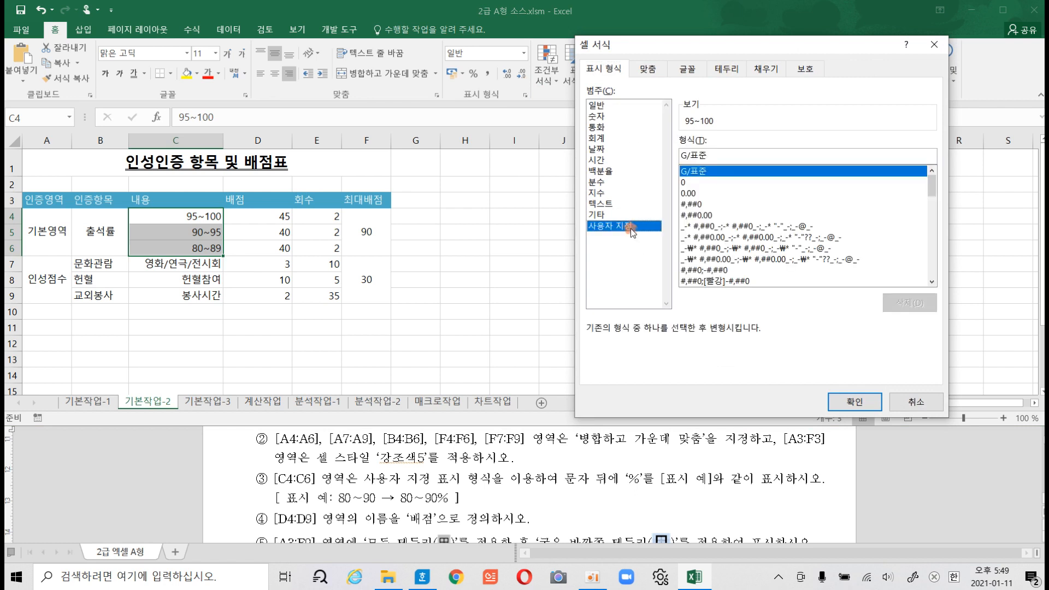
left_click(634, 171)
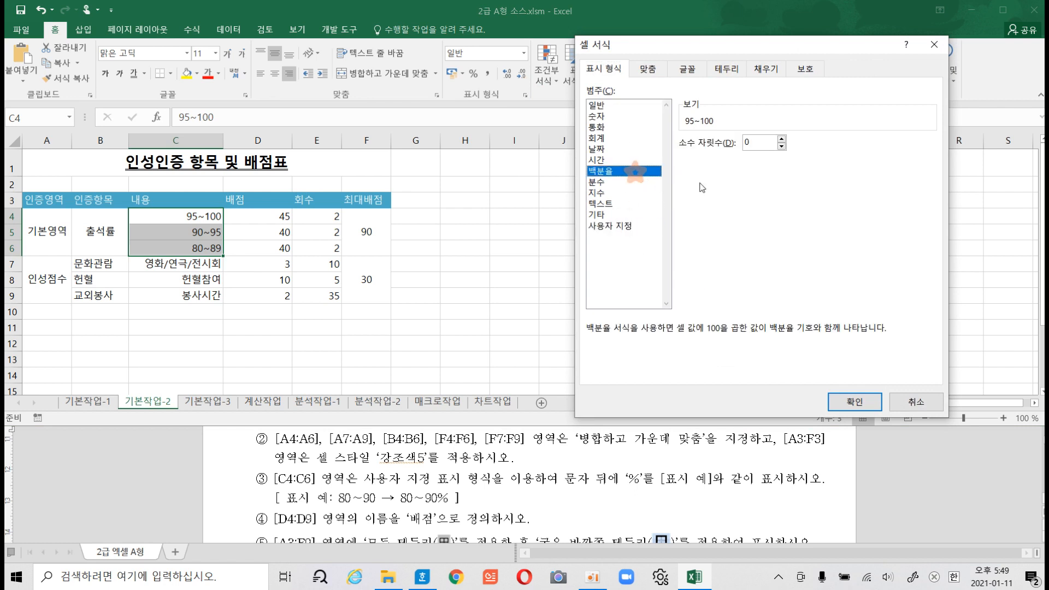
left_click(632, 228)
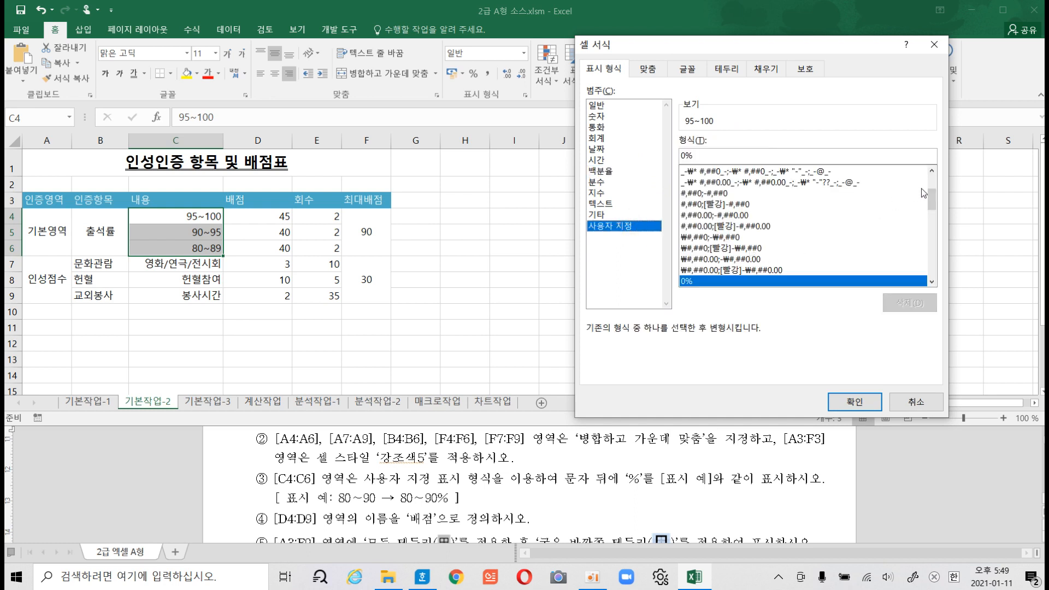
left_click_drag(932, 200, 931, 268)
left_click(701, 249)
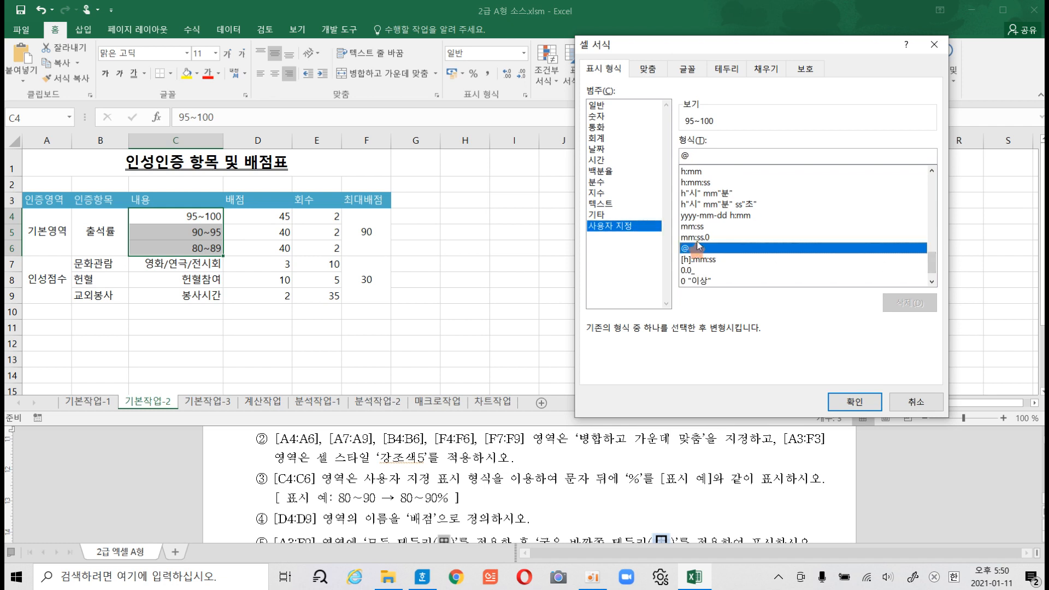
left_click(704, 156)
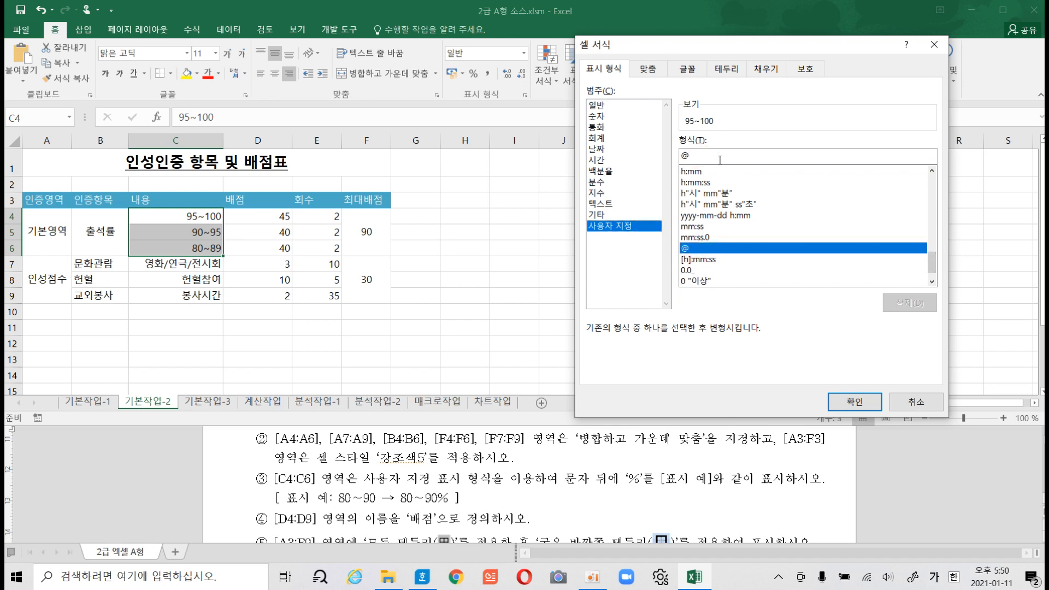
type("\"%")
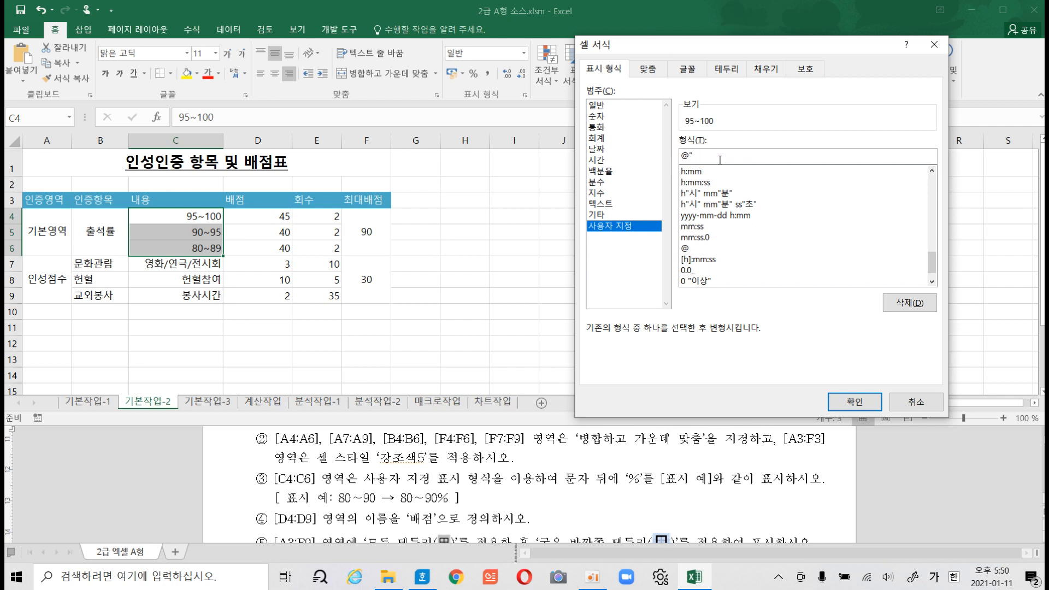
left_click(855, 402)
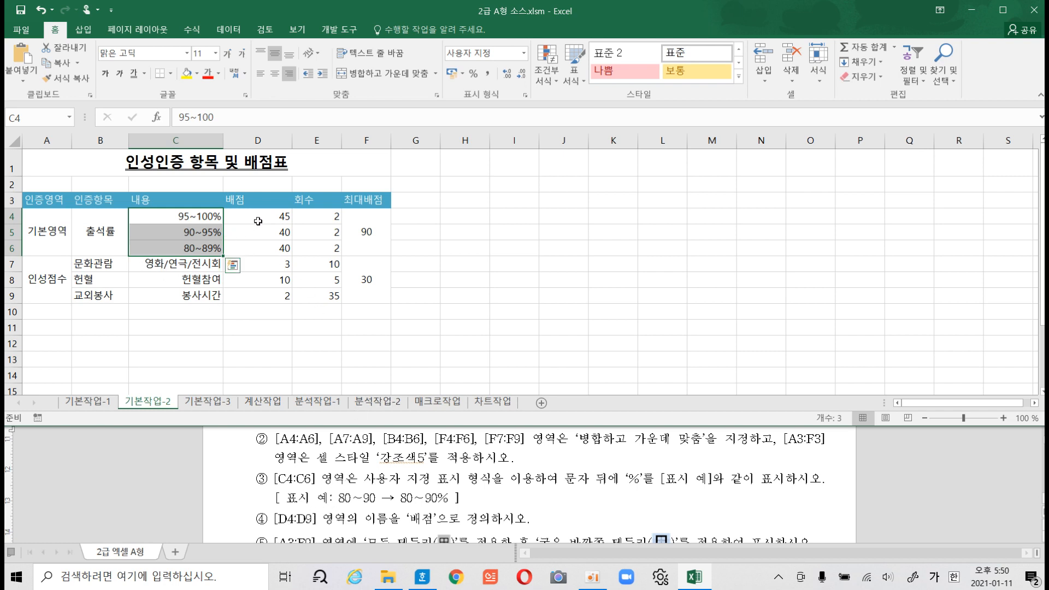
- Define the name 배점 for D4:D9 and check it by selecting the range through that name
left_click_drag(260, 216, 264, 297)
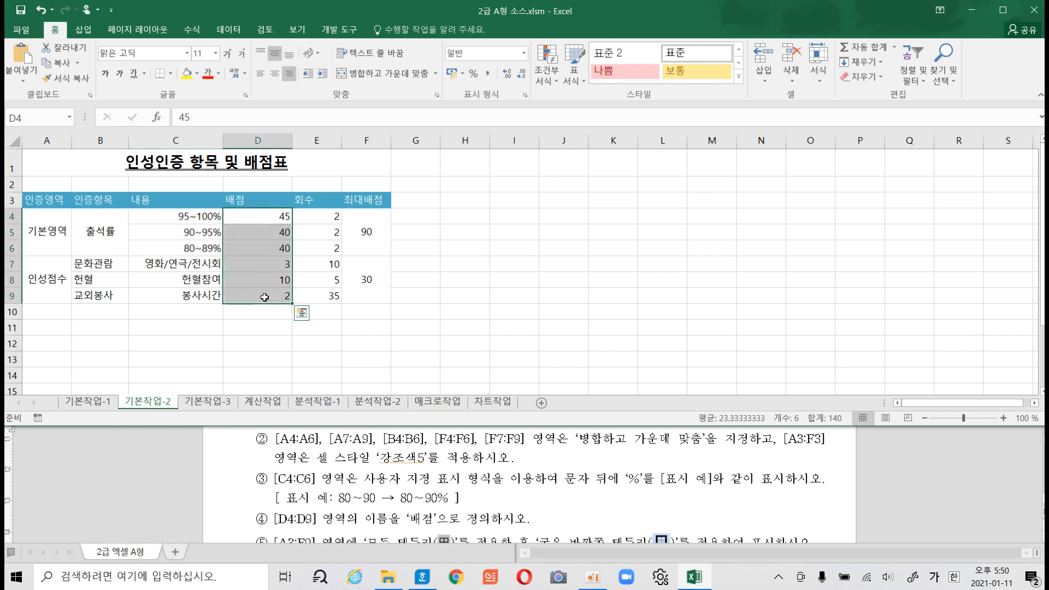
left_click(50, 117)
type("배점")
key("Return")
left_click(201, 265)
left_click(70, 117)
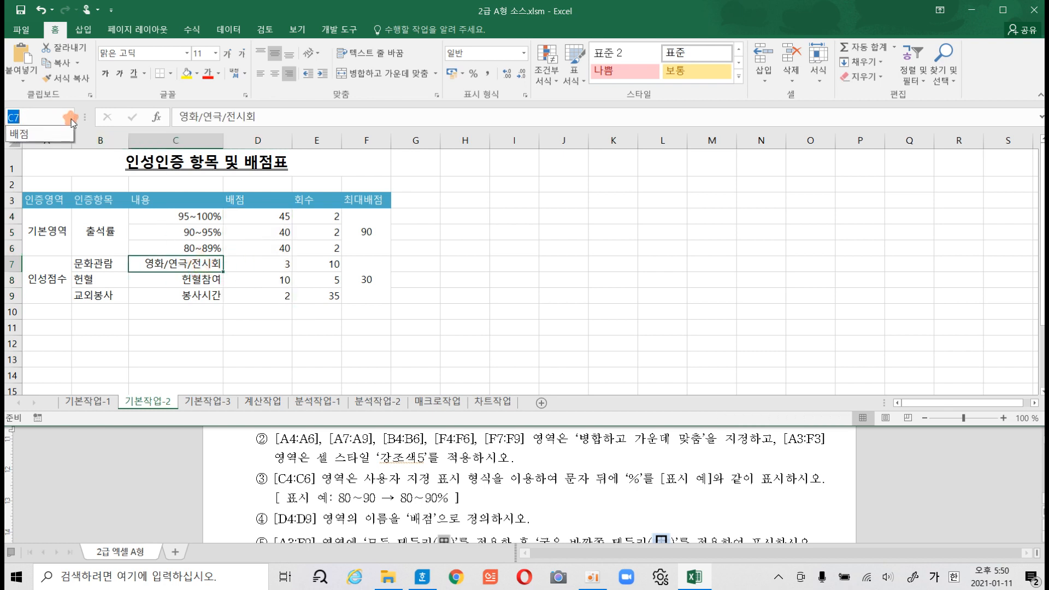
left_click(33, 133)
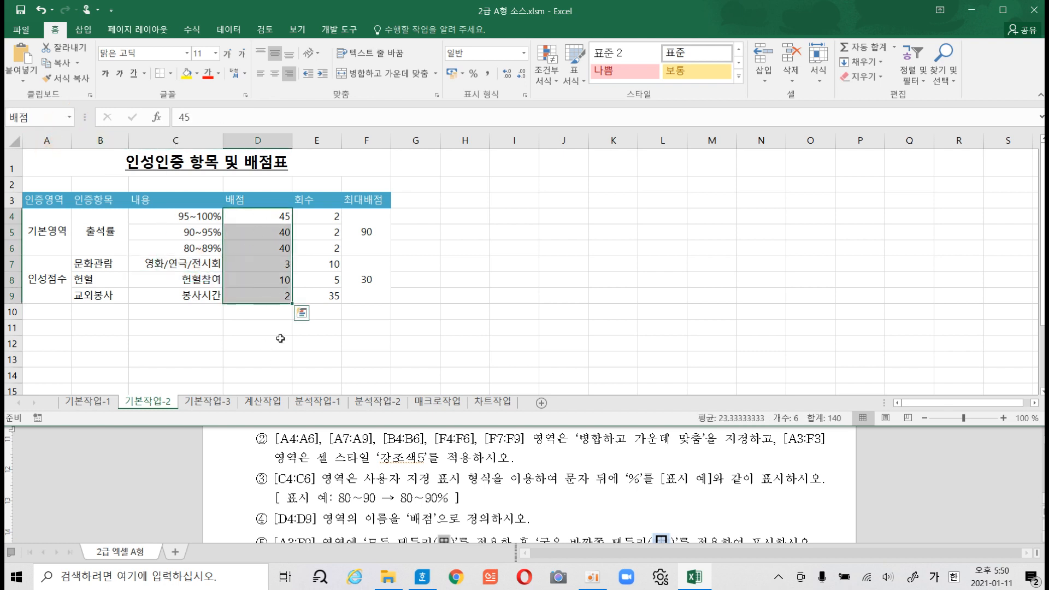
- Following instruction ⑤, apply thin inside borders and a thick outside border to A3:F9
left_click(393, 525)
left_click(331, 243)
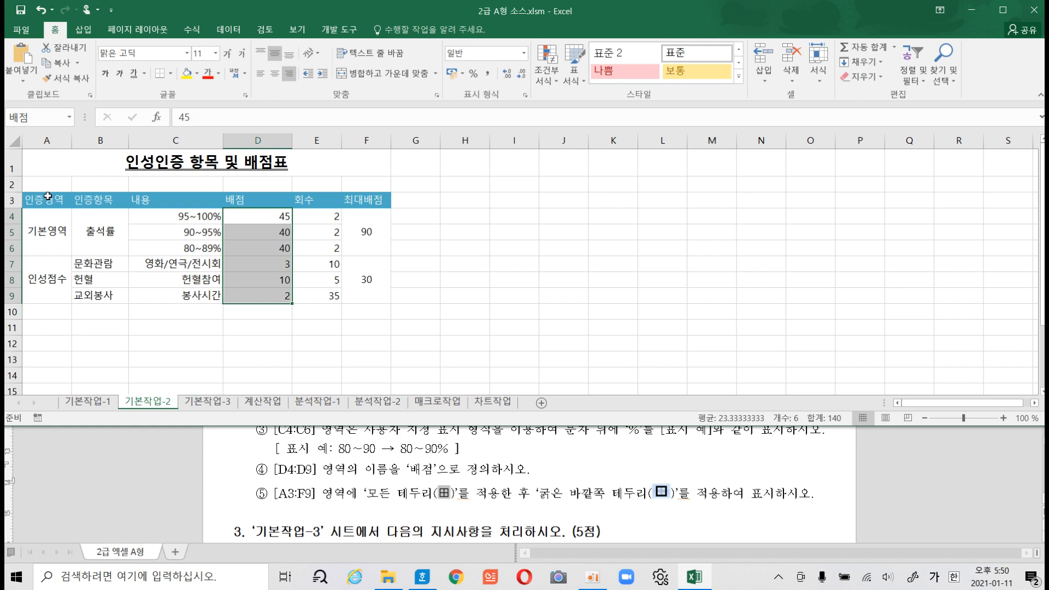
left_click_drag(47, 198, 367, 295)
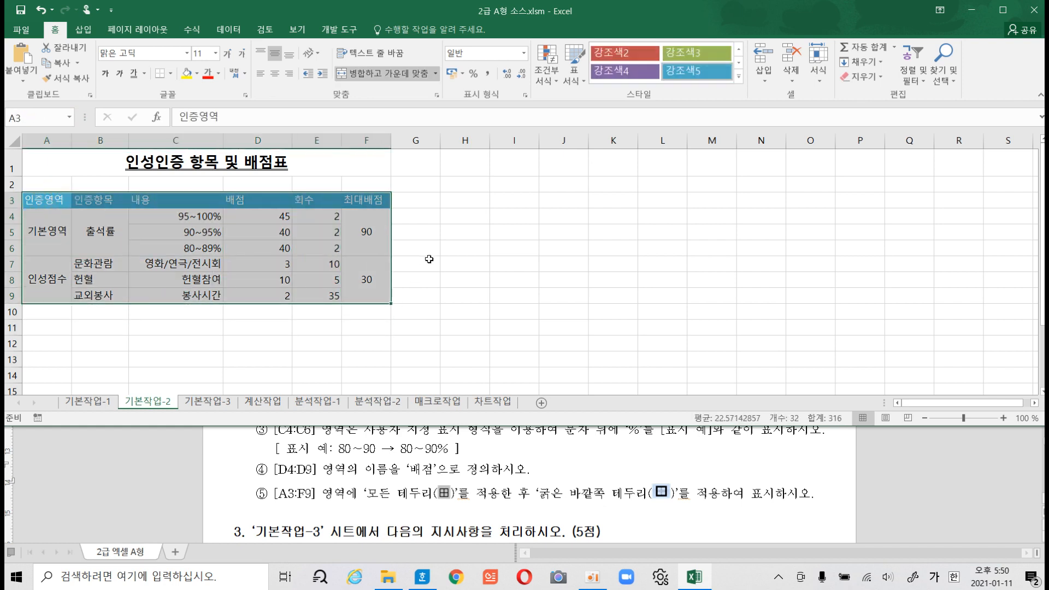
key("ctrl+1")
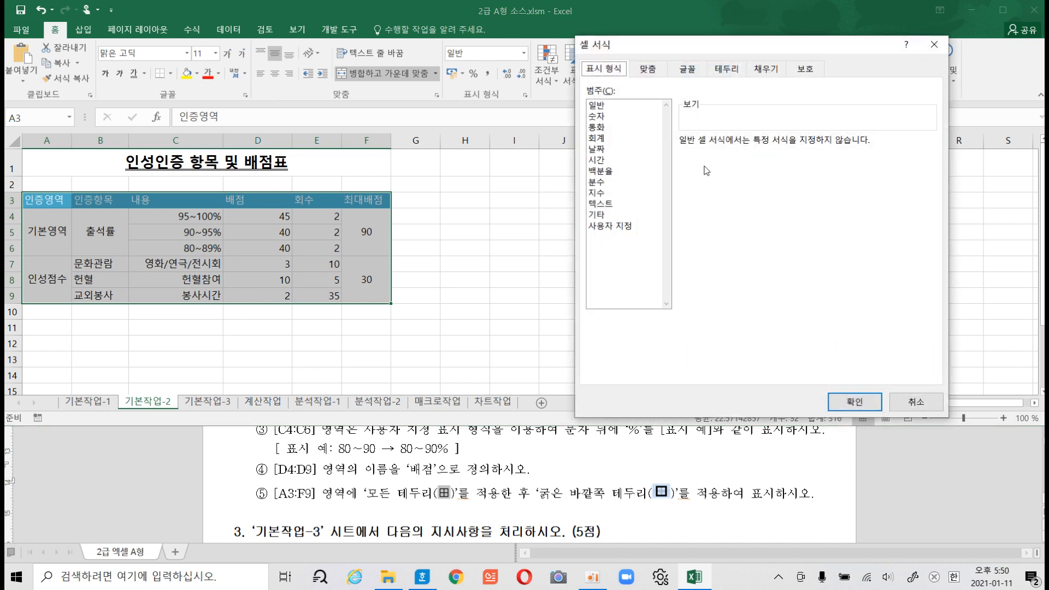
left_click(738, 75)
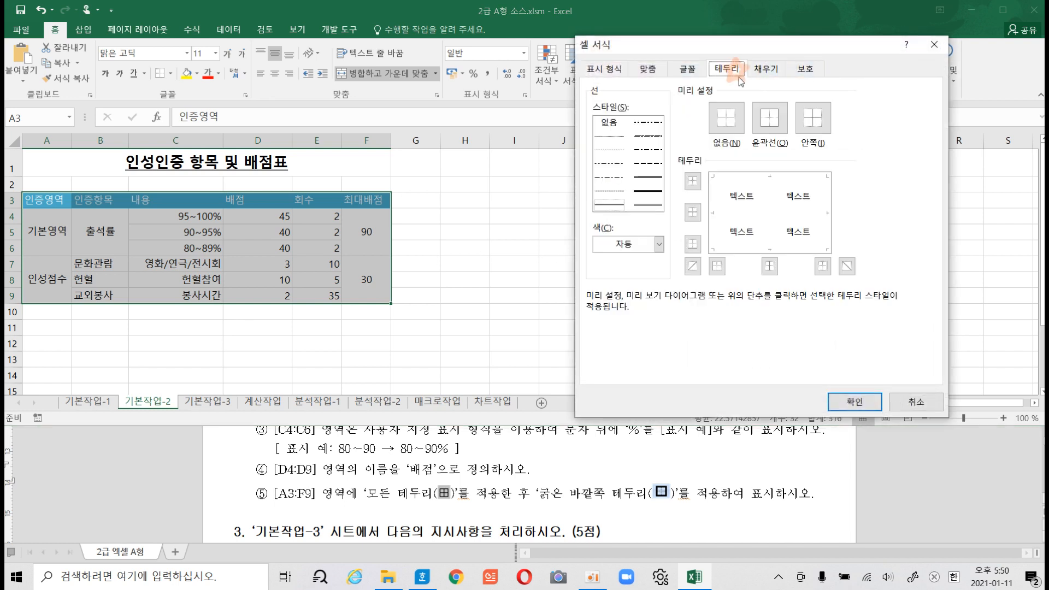
left_click(813, 129)
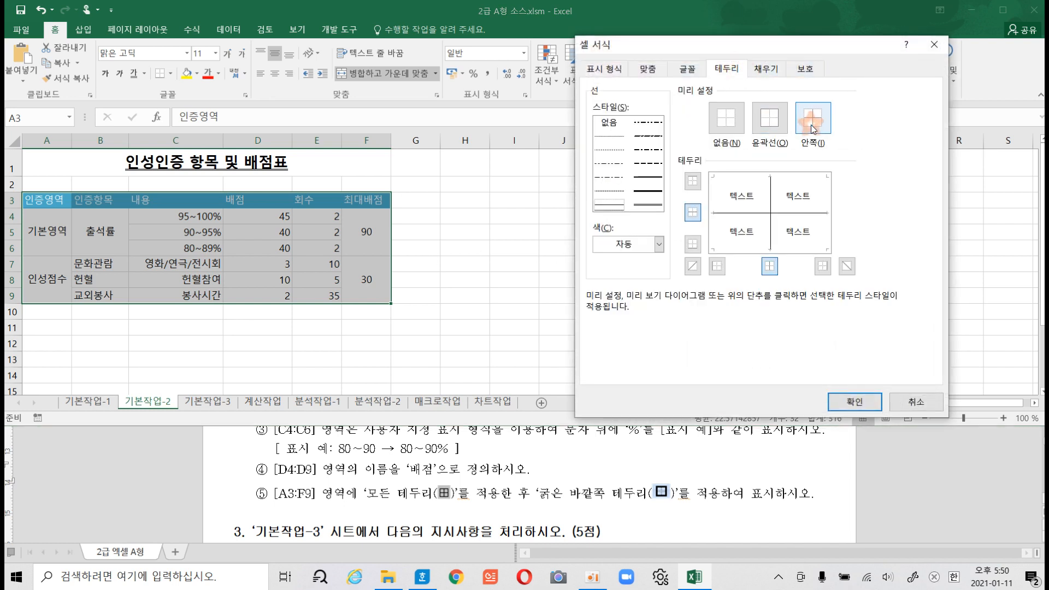
left_click(650, 179)
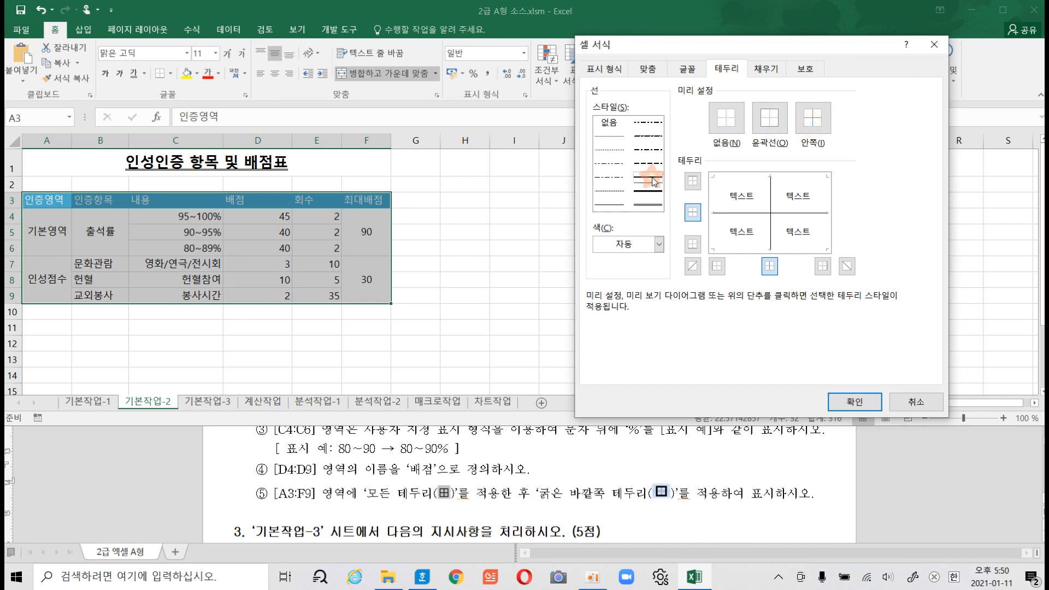
left_click(770, 125)
left_click(850, 407)
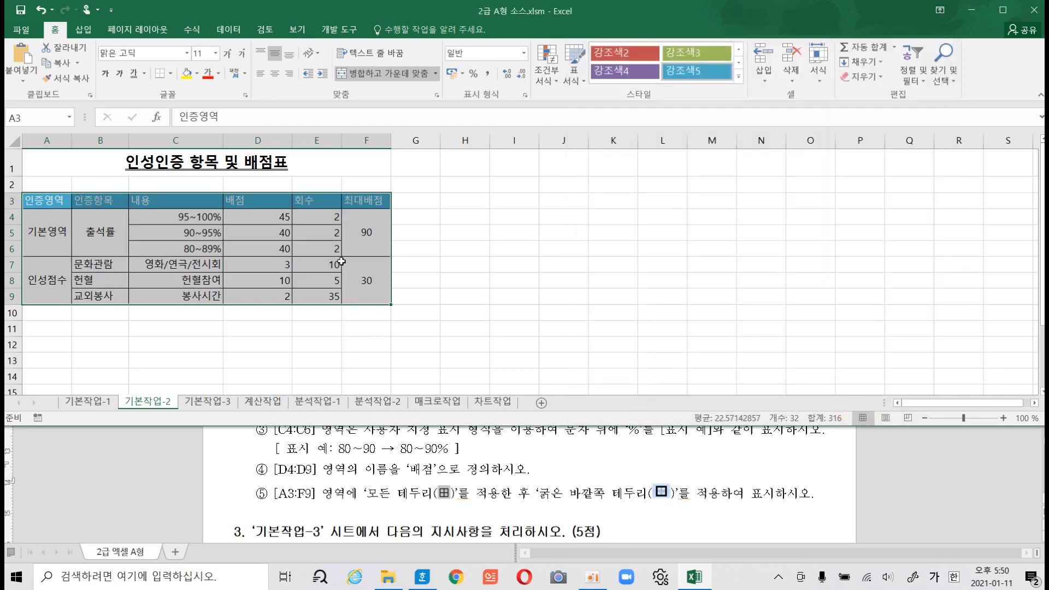
left_click(462, 265)
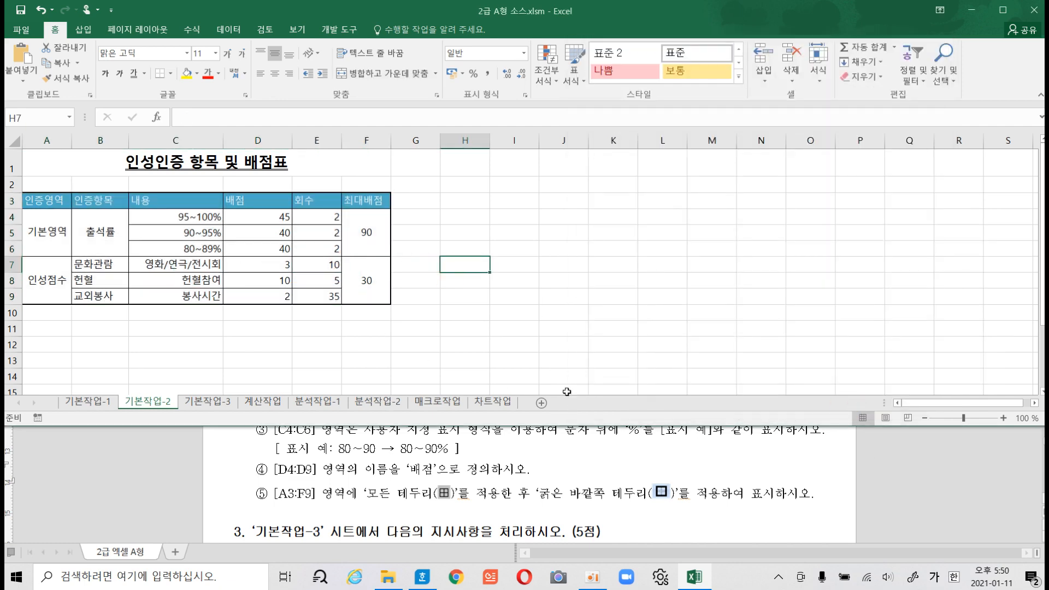
- Find task 3 in the Hangul exam document and open the 기본작업-3 sheet in Excel
left_click(407, 461)
scroll(407, 462, "up", 3)
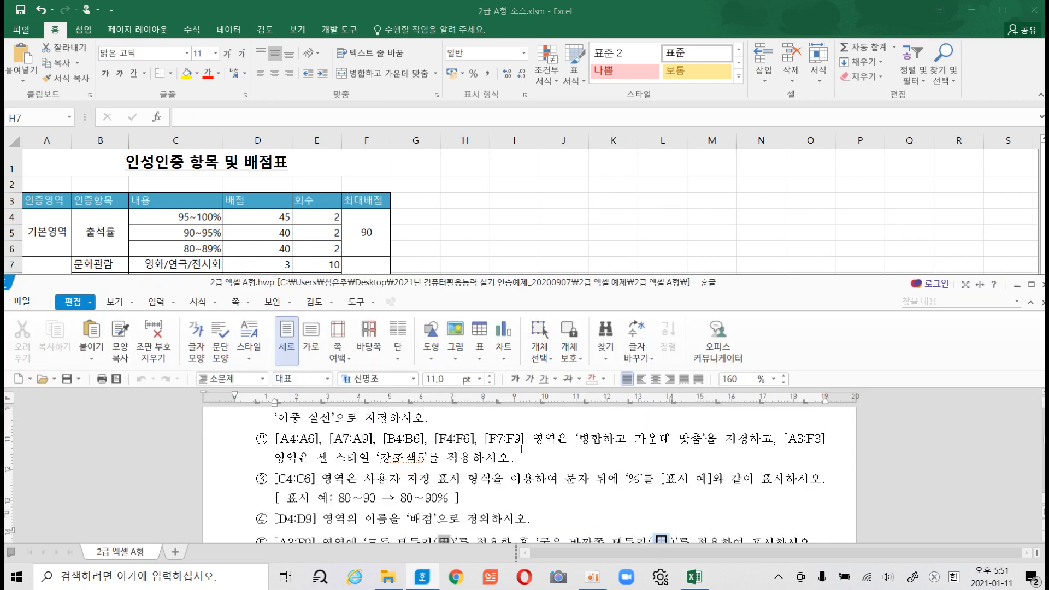
scroll(518, 453, "down", 8)
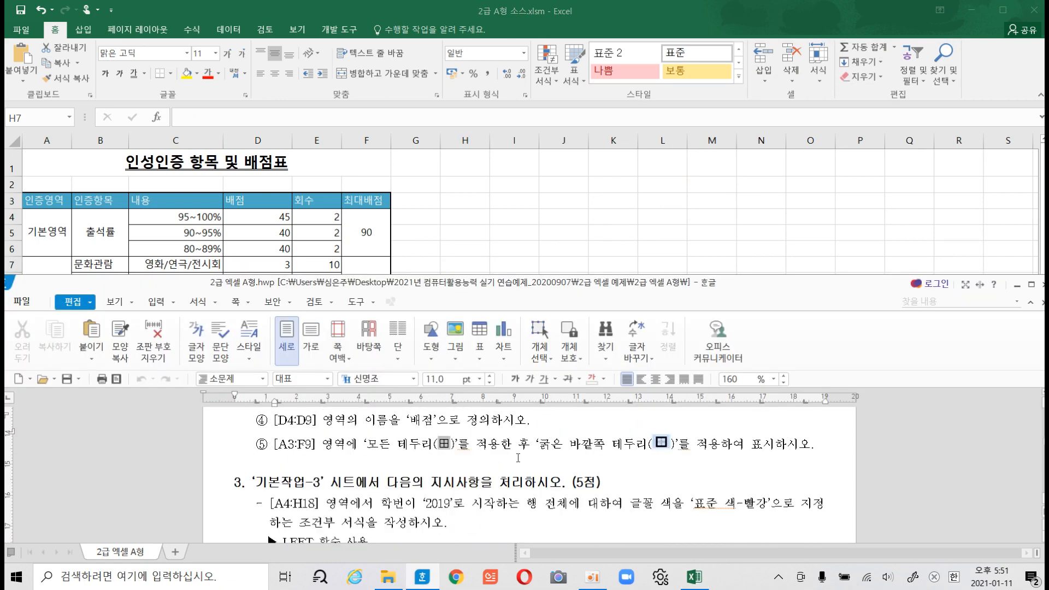
scroll(518, 454, "down", 2)
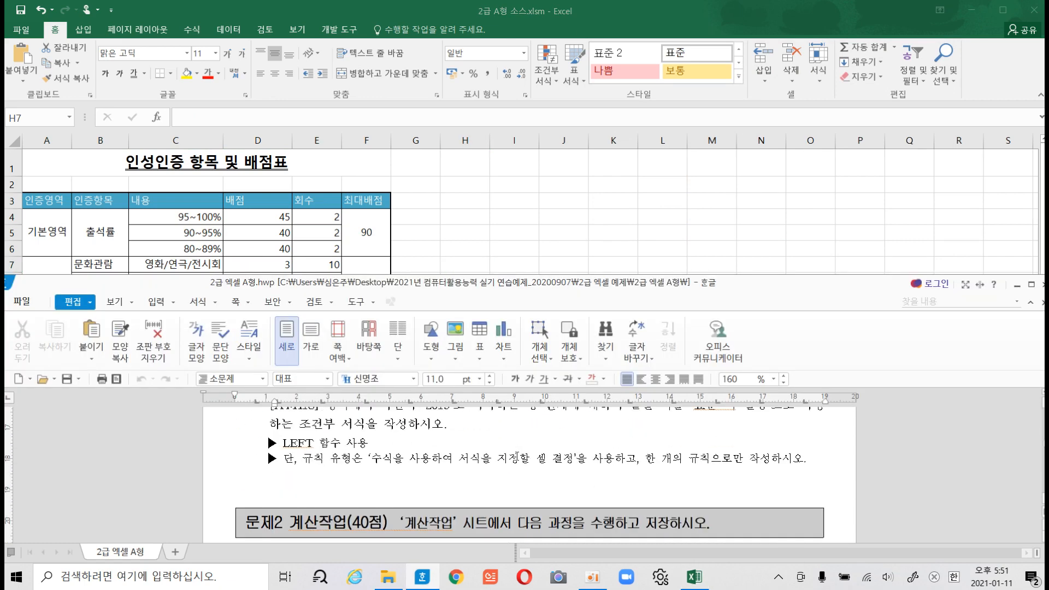
scroll(492, 437, "up", 2)
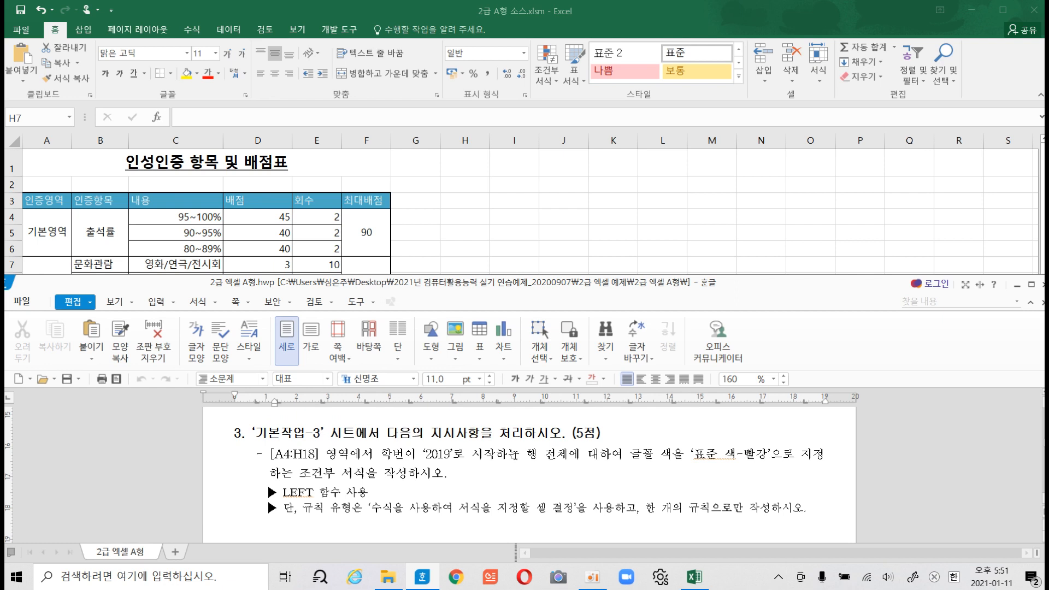
left_click(411, 229)
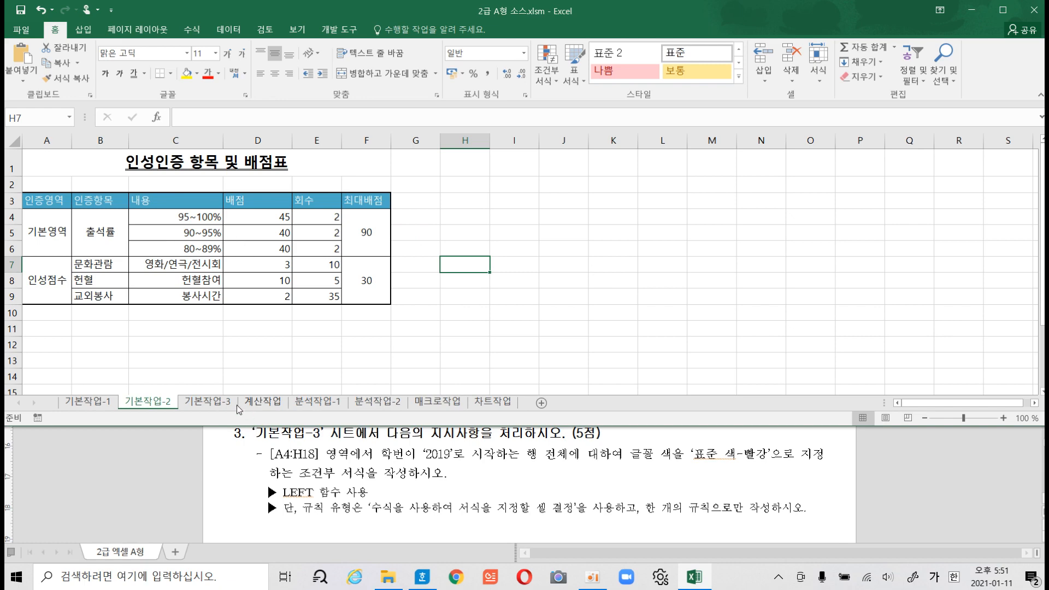
left_click(196, 402)
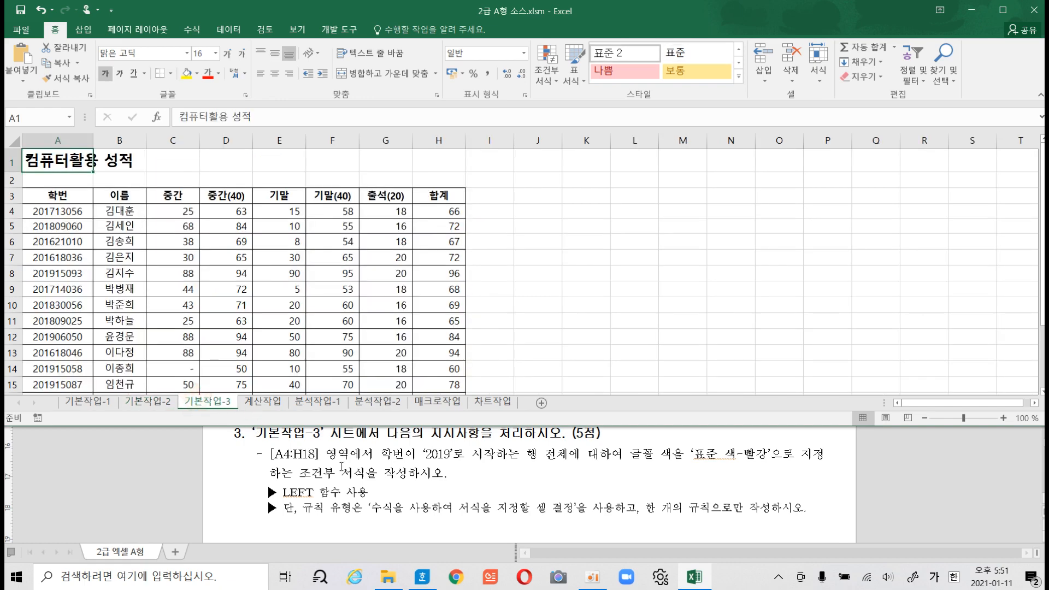
- Start a new conditional formatting rule for A4:H18 using the rule type 수식을 사용하여 서식을 지정할 셀 결정
left_click_drag(57, 212, 451, 386)
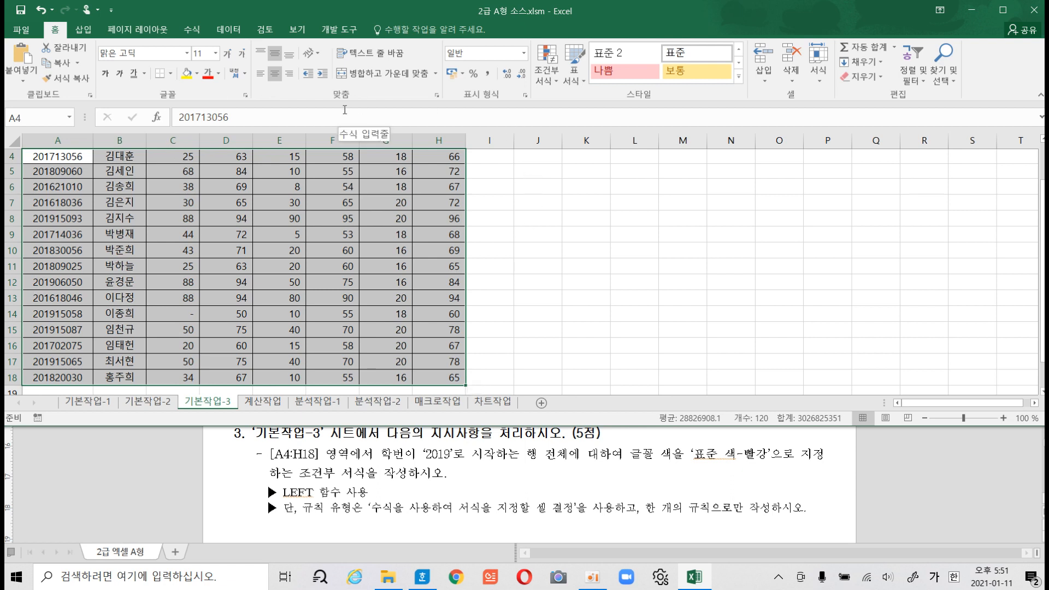
left_click(555, 81)
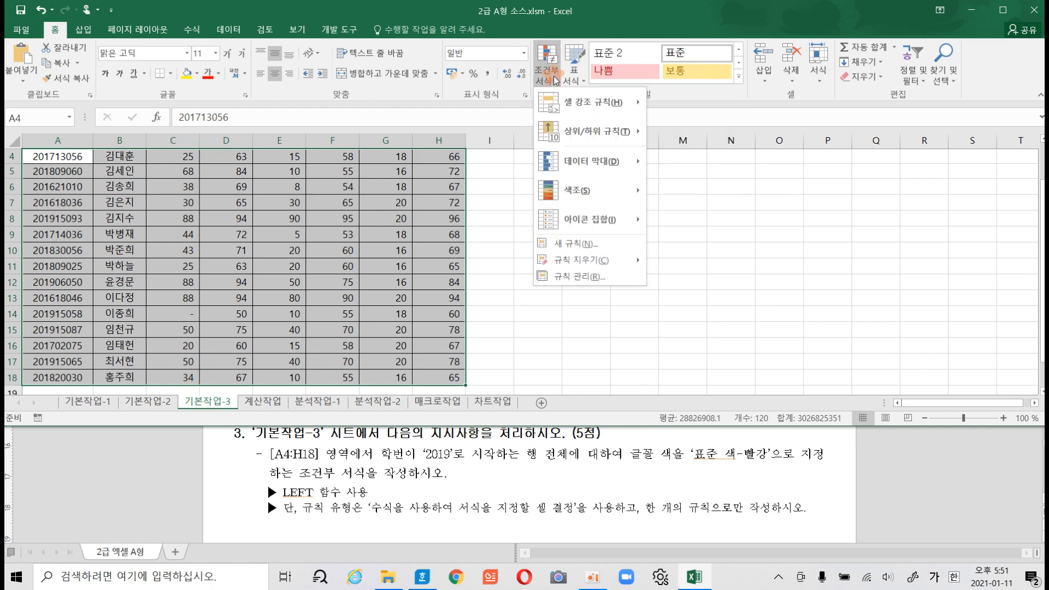
left_click(596, 243)
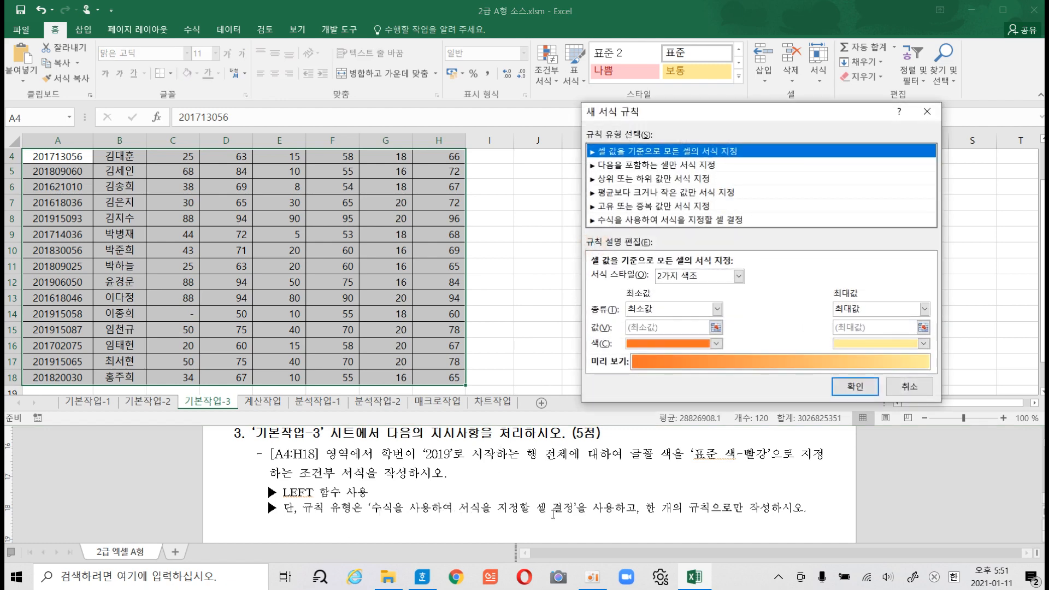
left_click(663, 221)
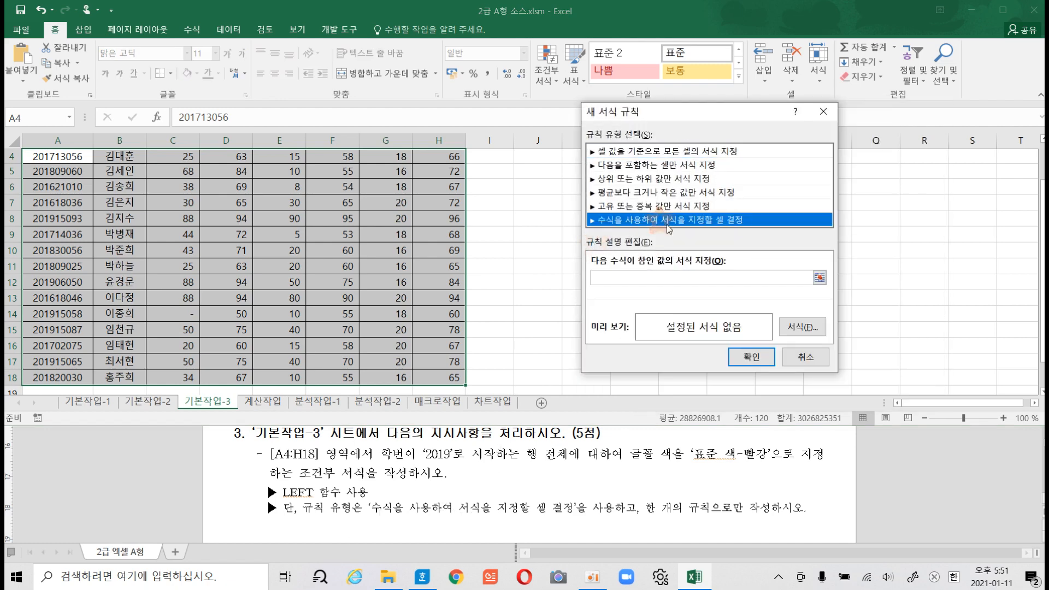
- Enter =left($A4,4)="2019" as the rule's formula, keeping only the column of the A4 reference absolute
left_click(673, 277)
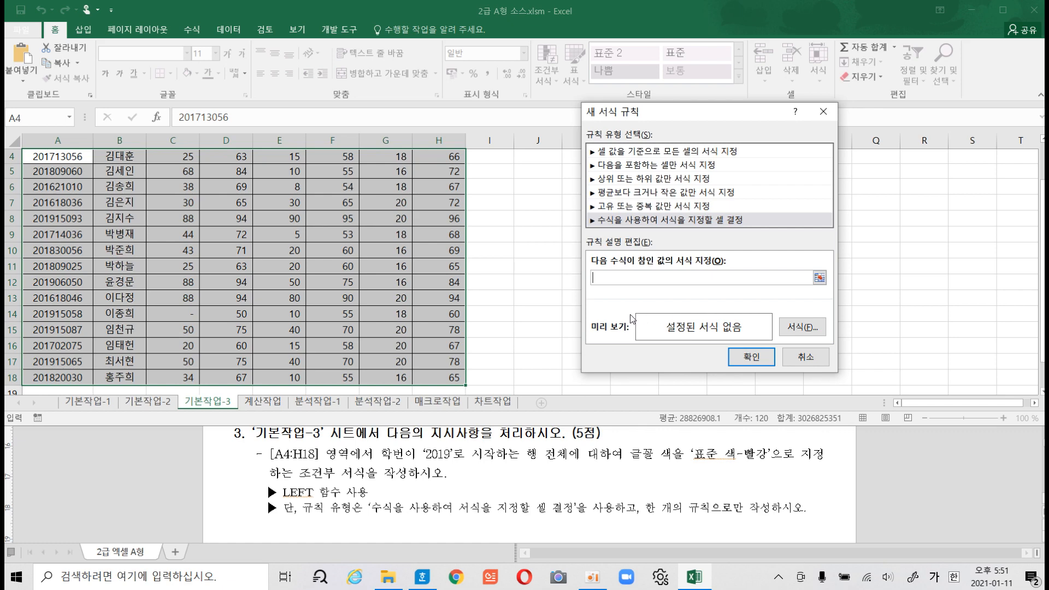
type("=")
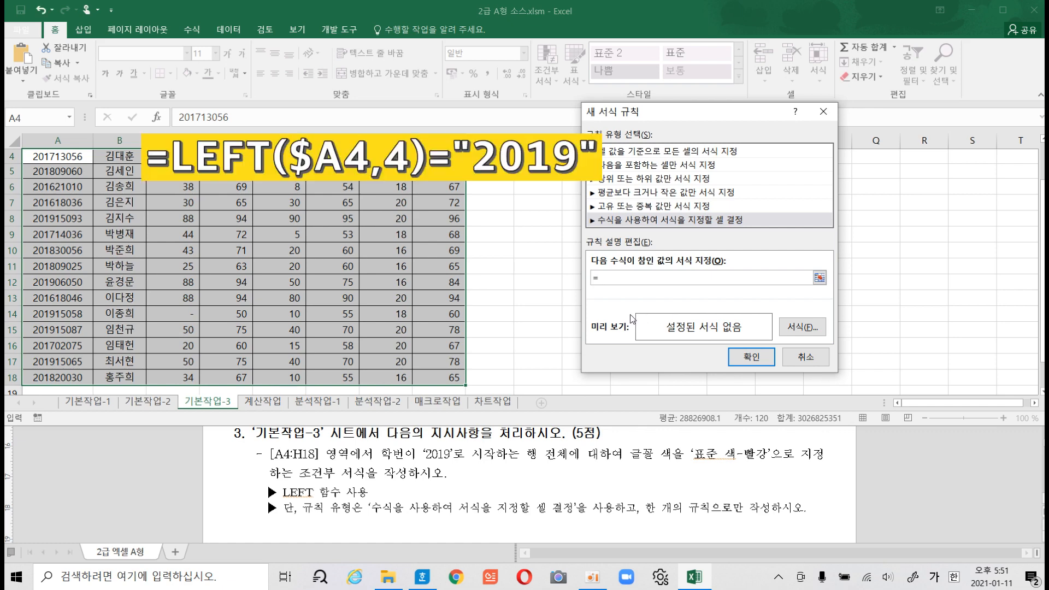
key("Hangul")
scroll(108, 246, "up", 1)
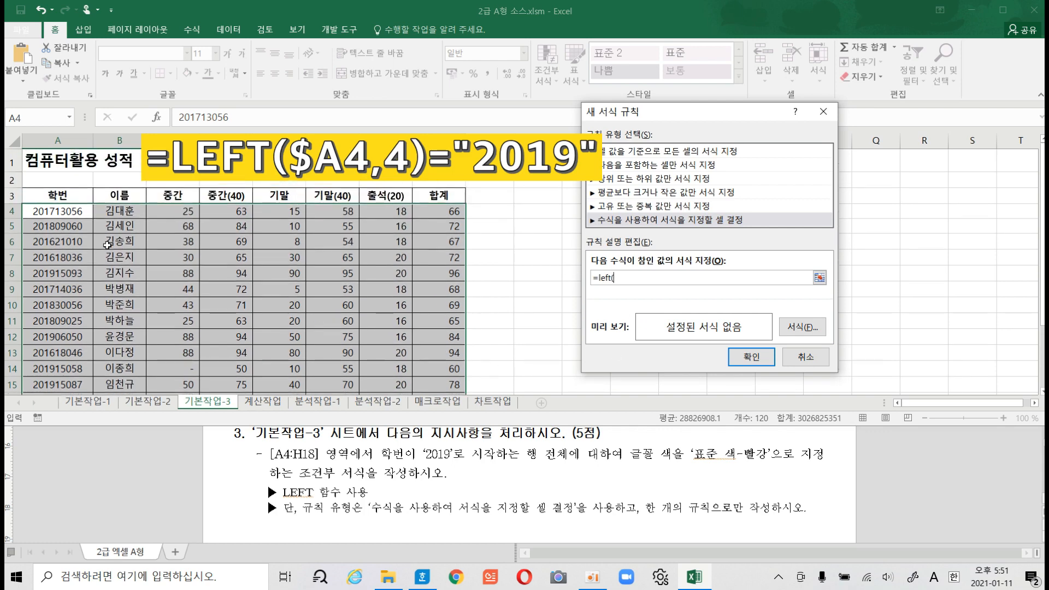
left_click(81, 212)
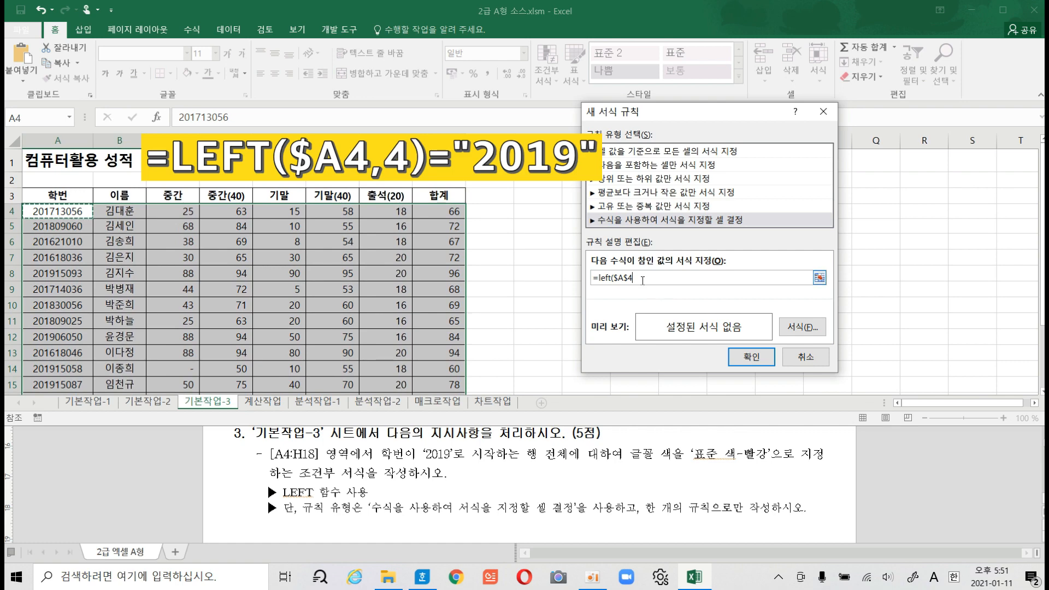
left_click(624, 278)
left_click(619, 278)
left_click(632, 278)
left_click(629, 278)
key("BackSpace")
left_click(691, 273)
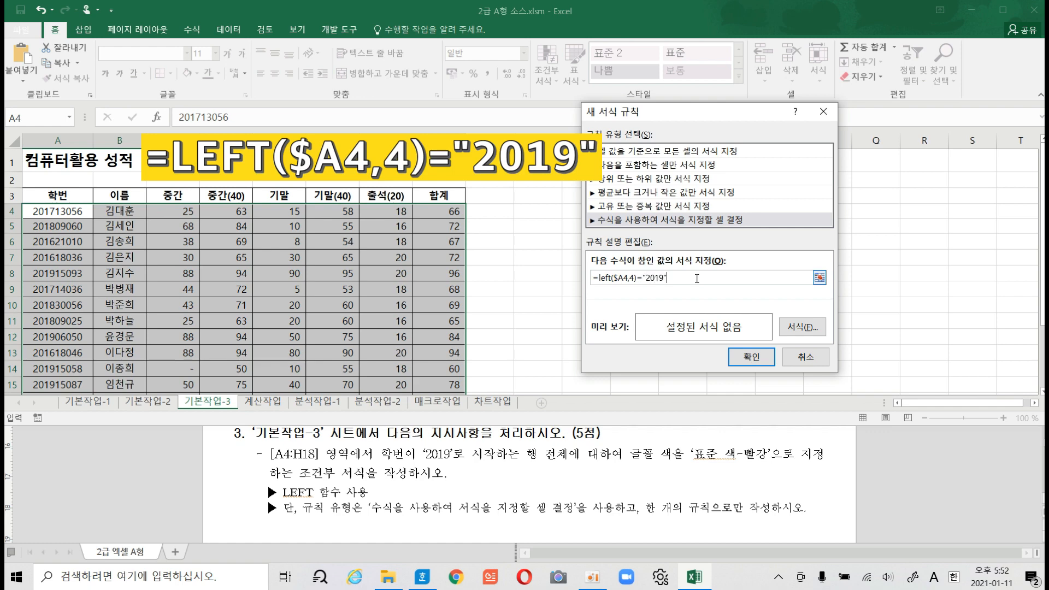
- Set the rule's font color to standard red, apply the rule and check the formatted rows
left_click(795, 328)
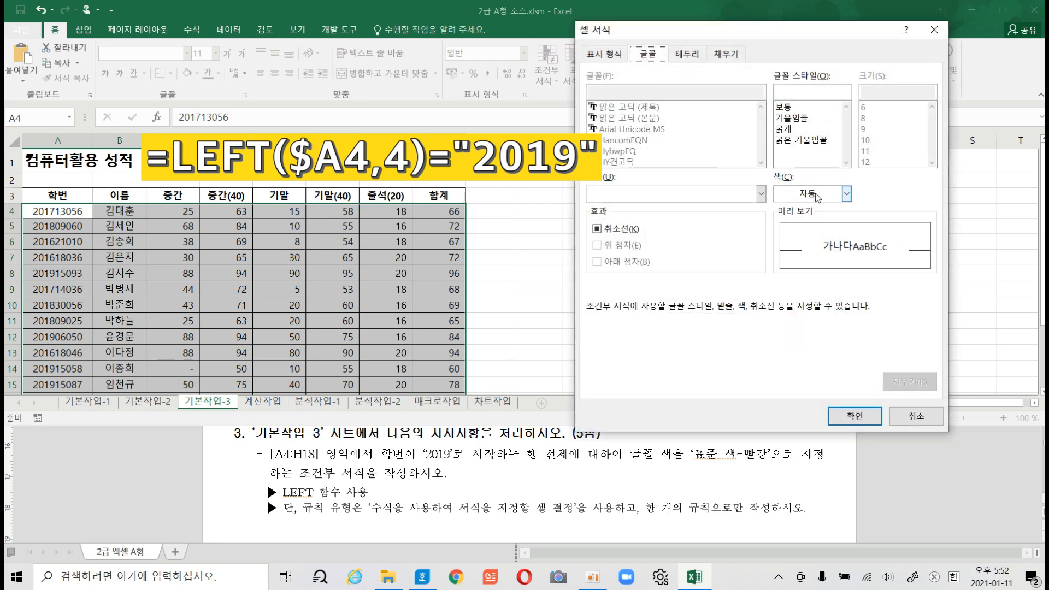
left_click(816, 193)
left_click(792, 313)
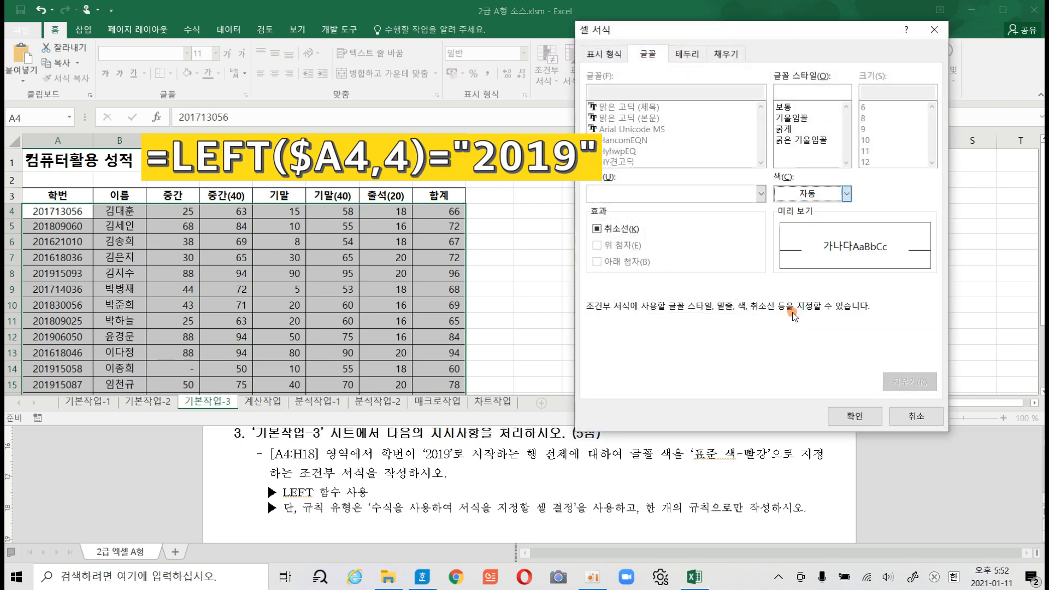
left_click(855, 415)
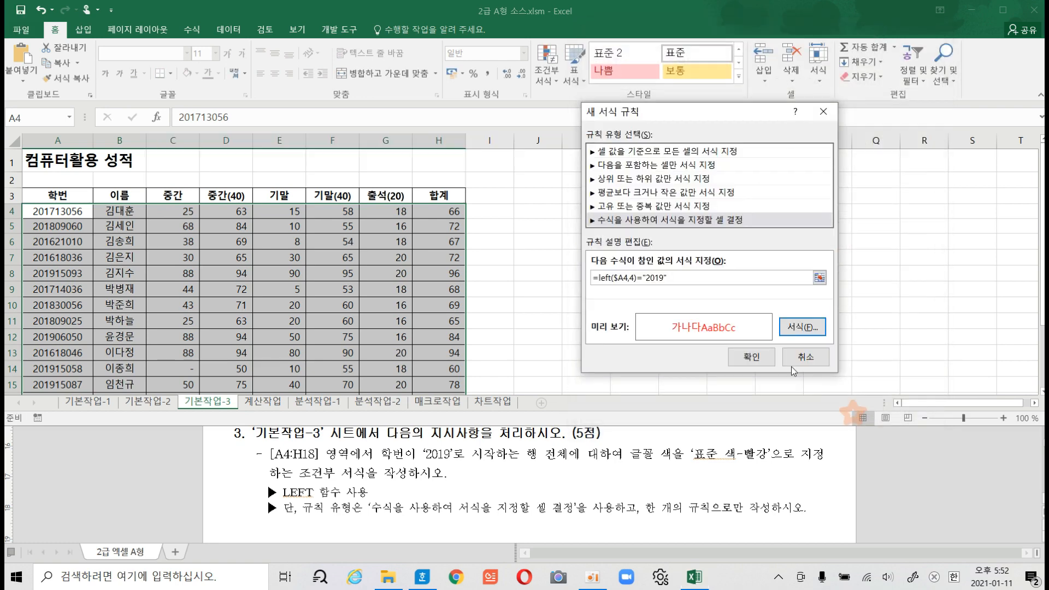
left_click(747, 358)
left_click(368, 300)
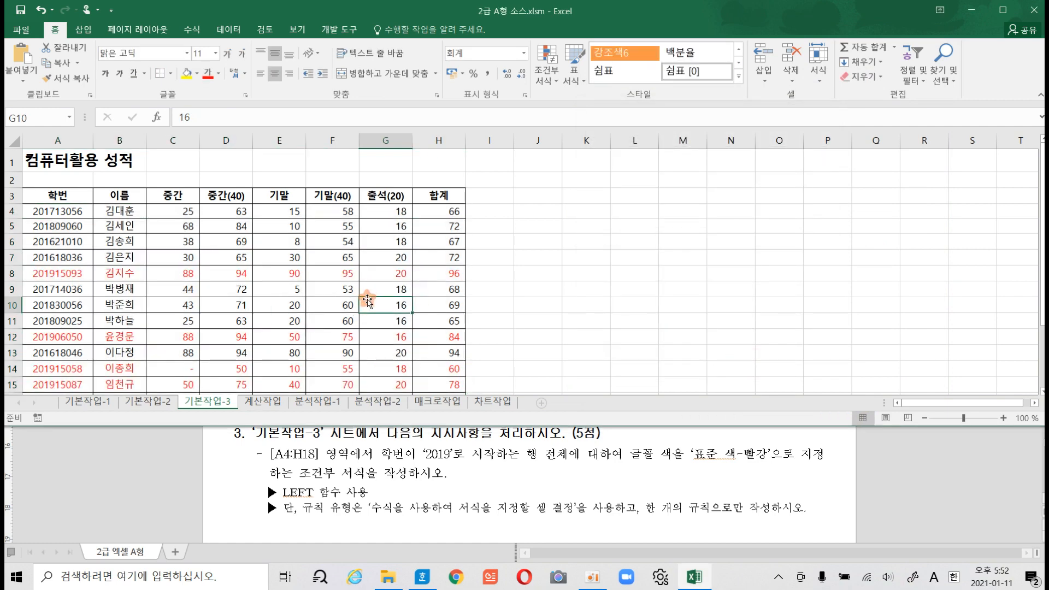
scroll(368, 300, "down", 1)
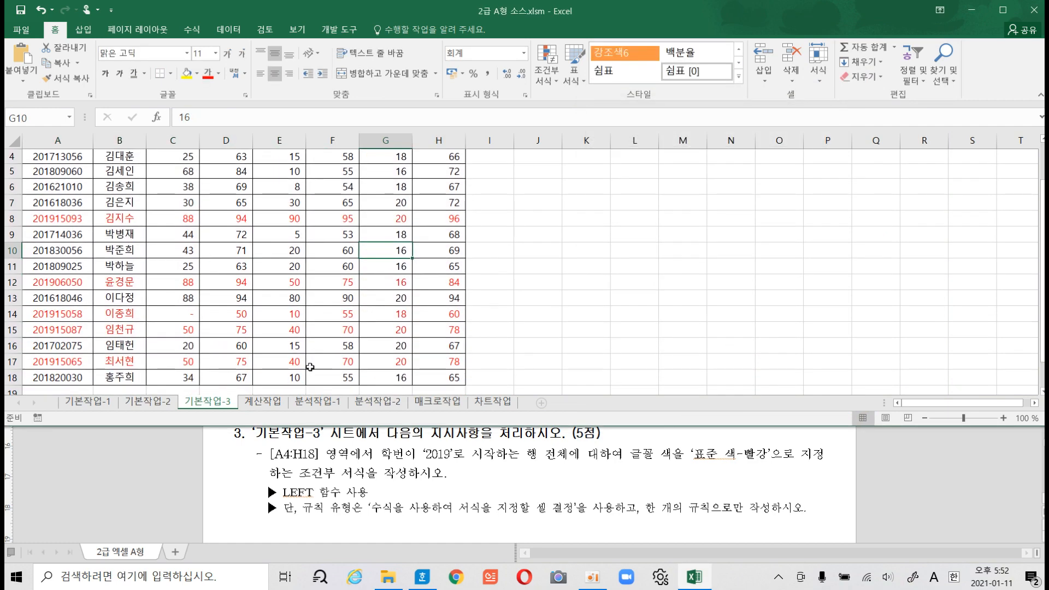
- Find problem 1 of 문제2 계산작업 in the Hangul exam document, open the 계산작업 sheet in Excel and read the instructions for 표1
left_click(384, 451)
scroll(443, 448, "down", 5)
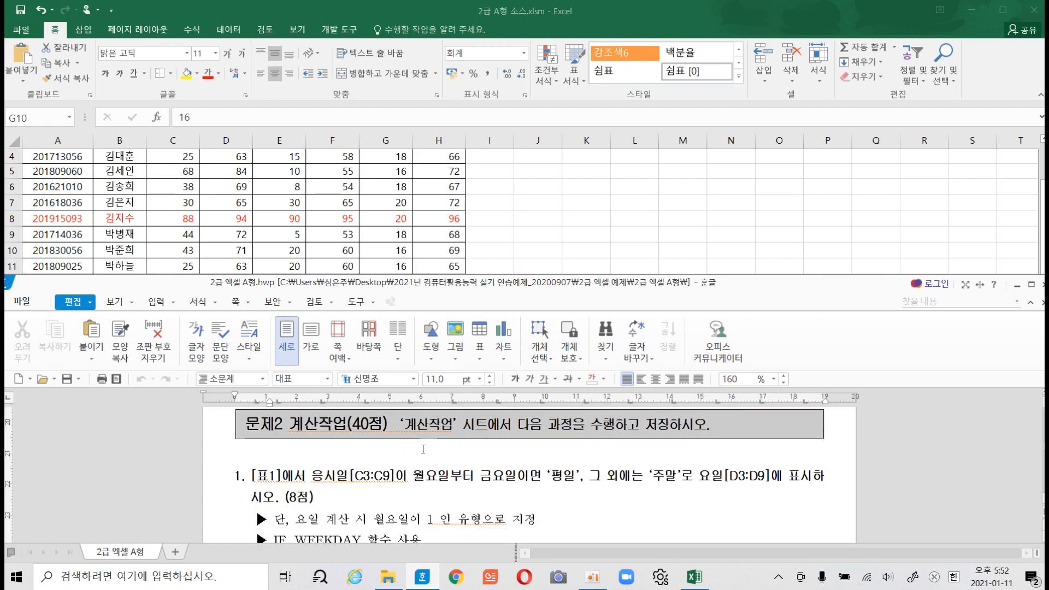
scroll(403, 424, "down", 2)
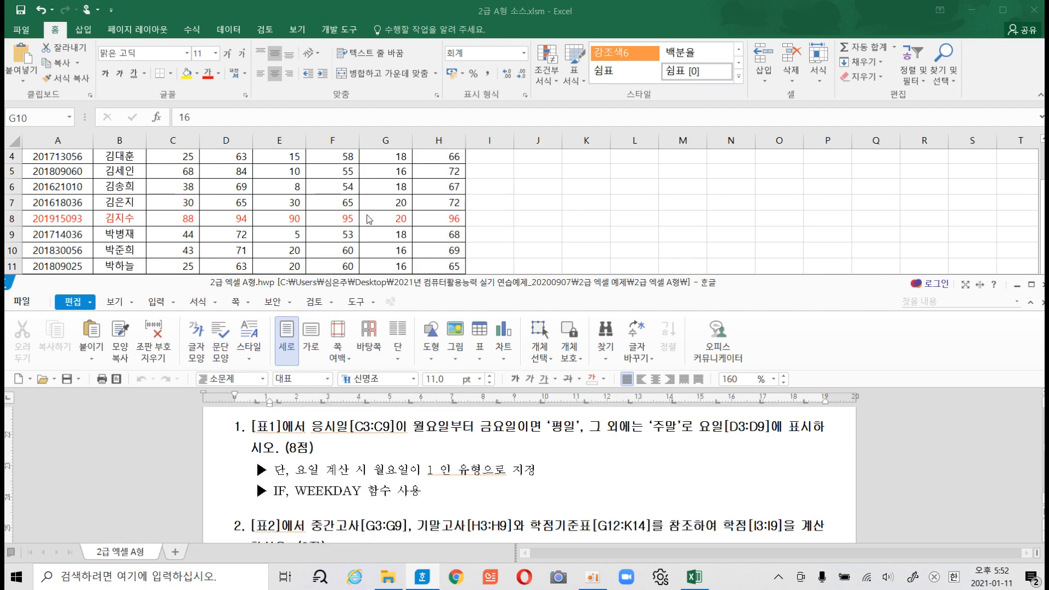
left_click(494, 239)
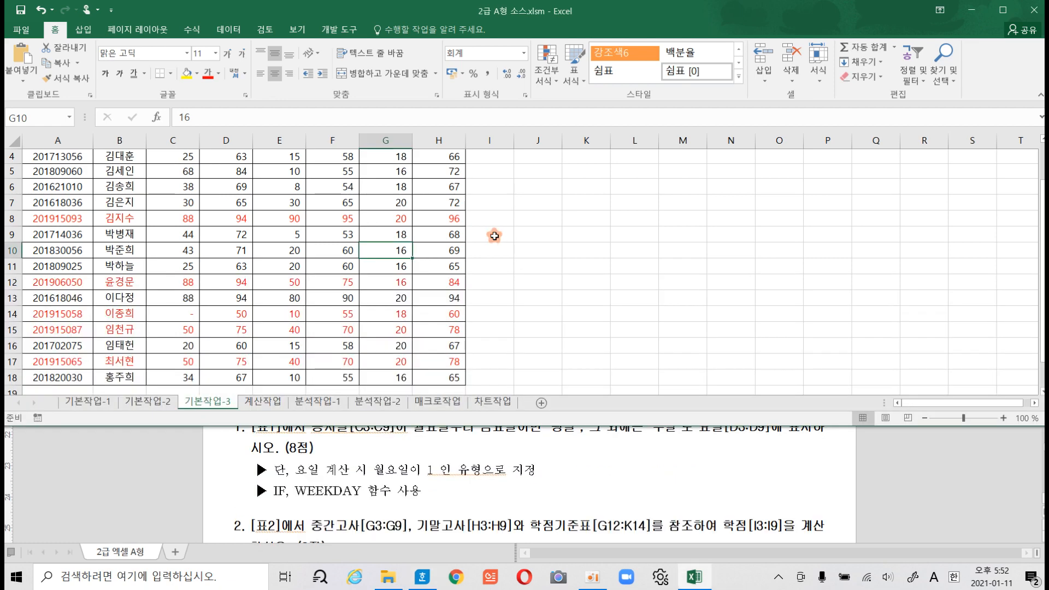
left_click(262, 401)
left_click(300, 442)
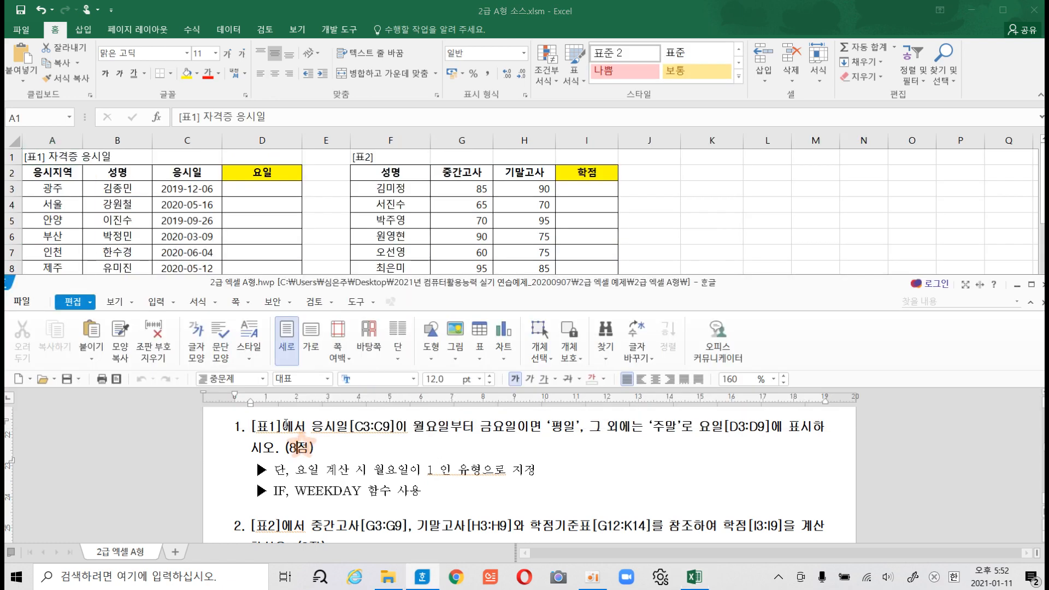
left_click_drag(383, 284, 383, 306)
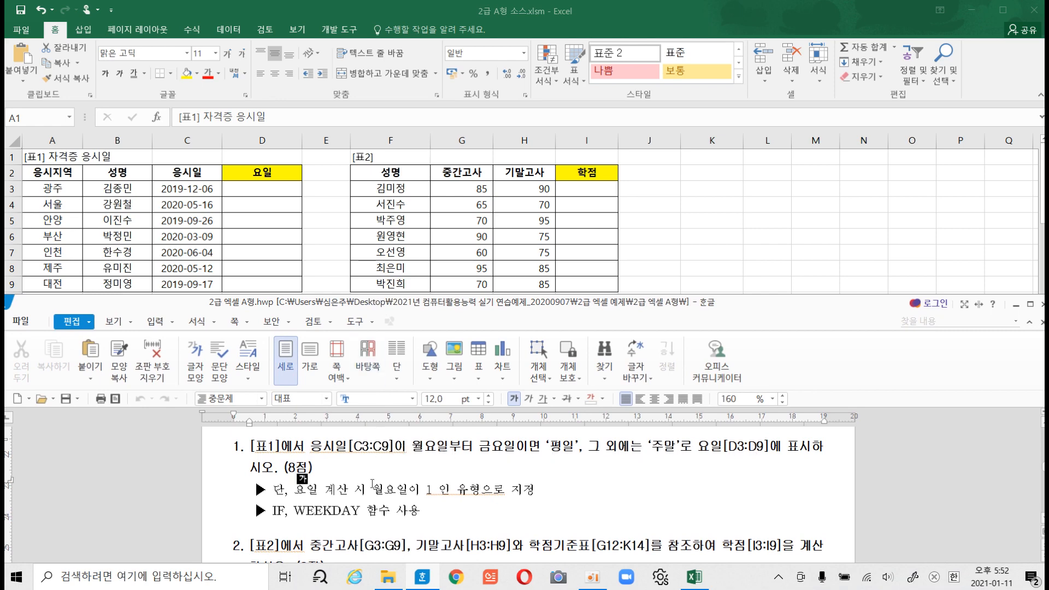
left_click(330, 488)
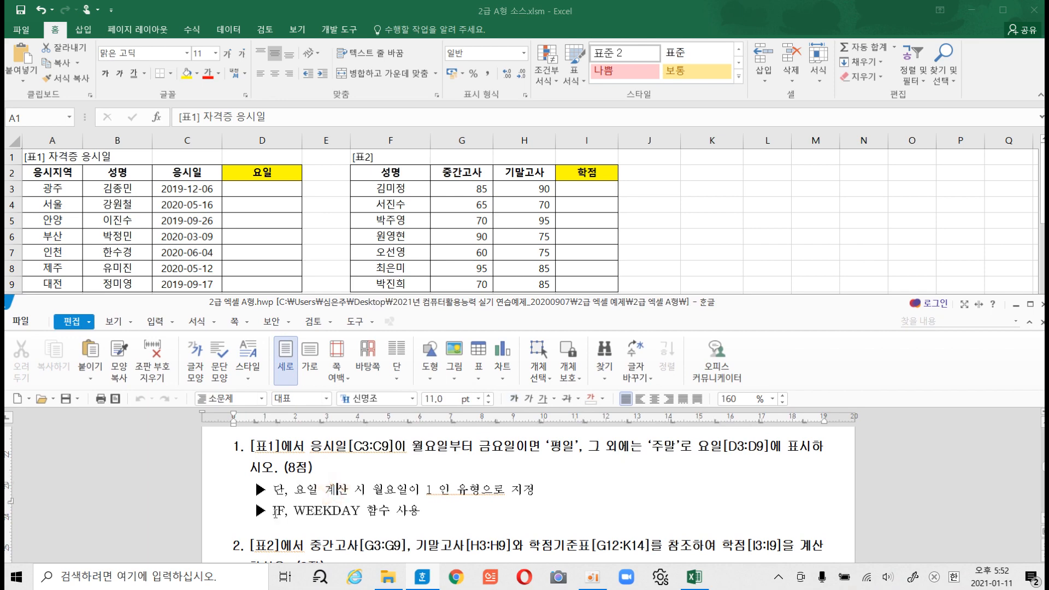
left_click_drag(274, 511, 351, 514)
left_click(353, 515)
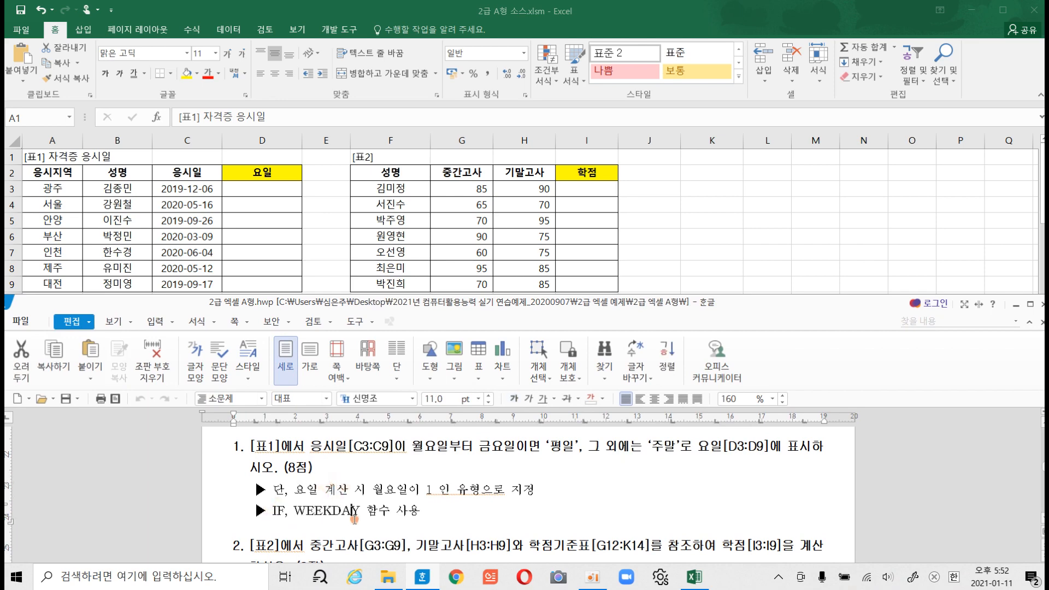
- In D3 of 표1, enter =WEEKDAY(C3,2) so that weekdays are numbered from Monday as 1
left_click(261, 191)
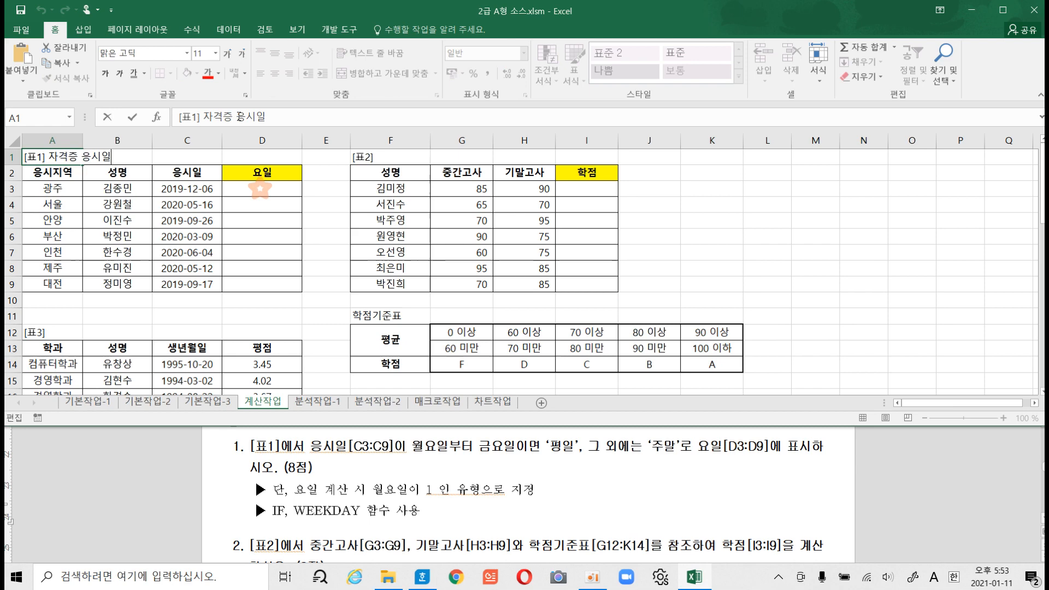
left_click(227, 185)
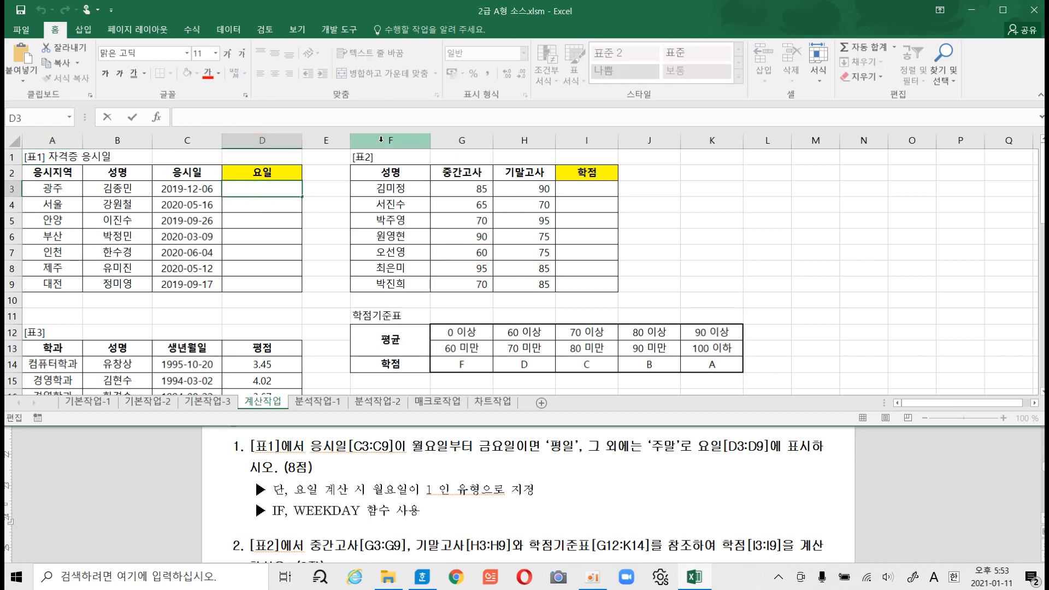
type("=week")
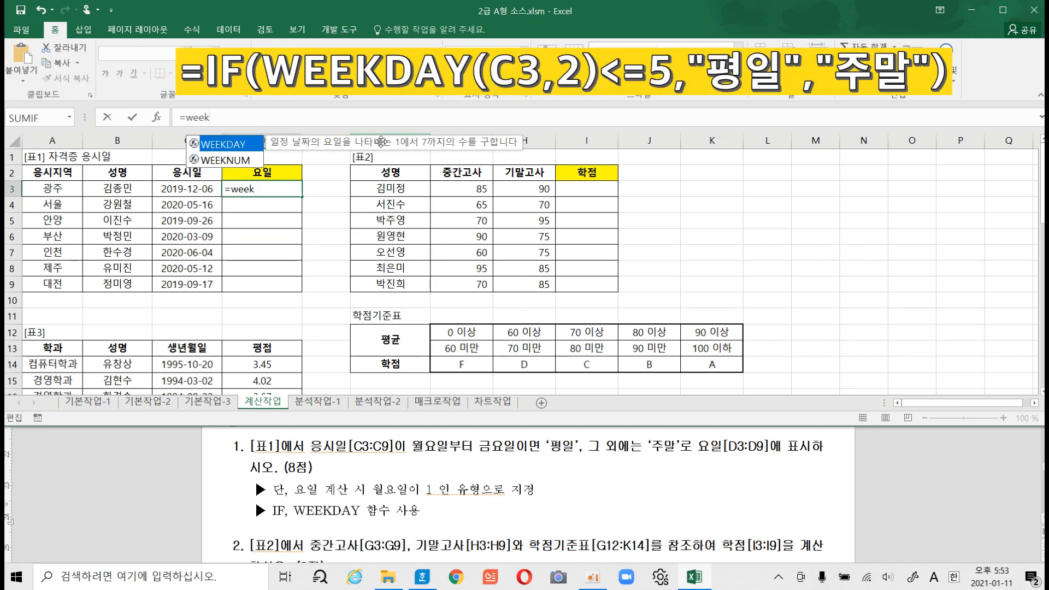
type("day")
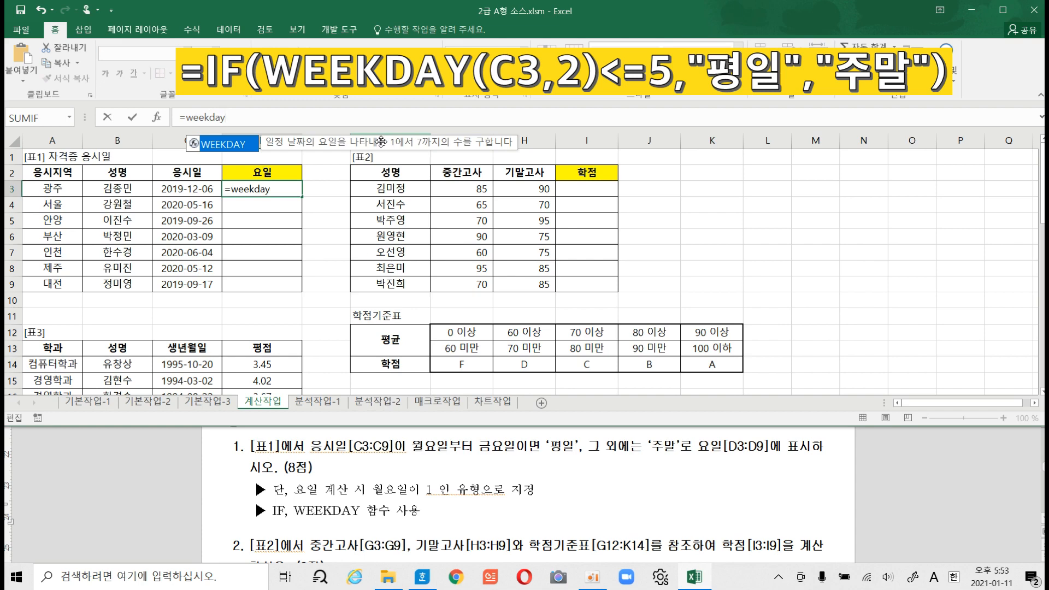
double_click(224, 144)
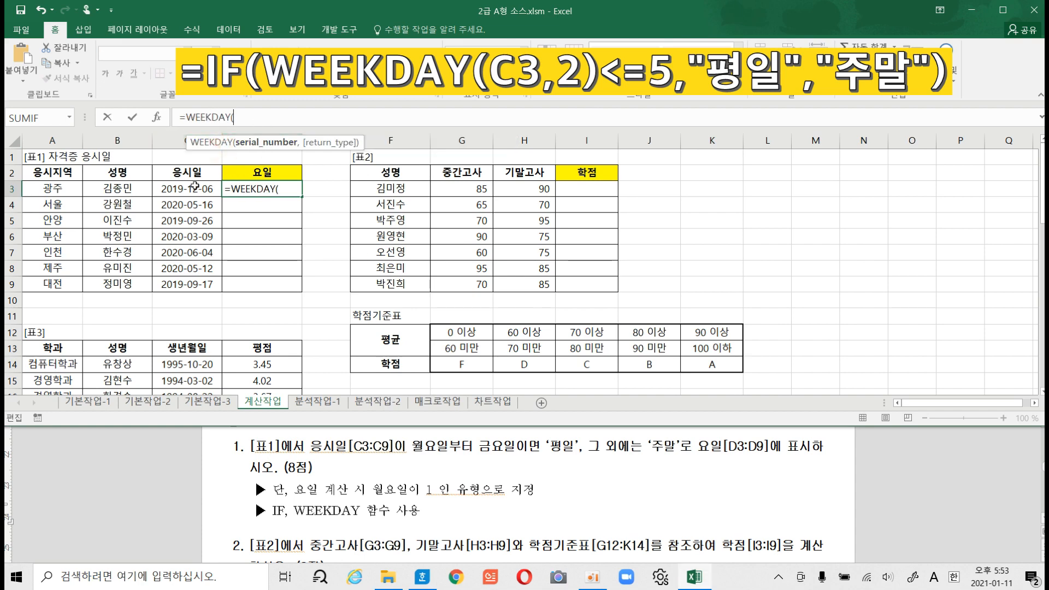
left_click(194, 186)
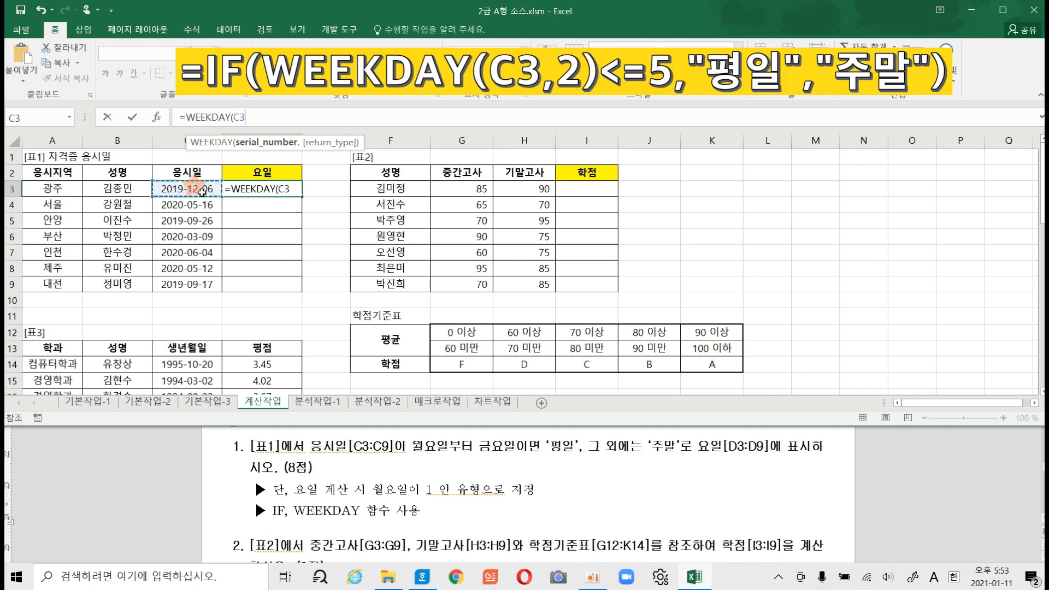
type(",")
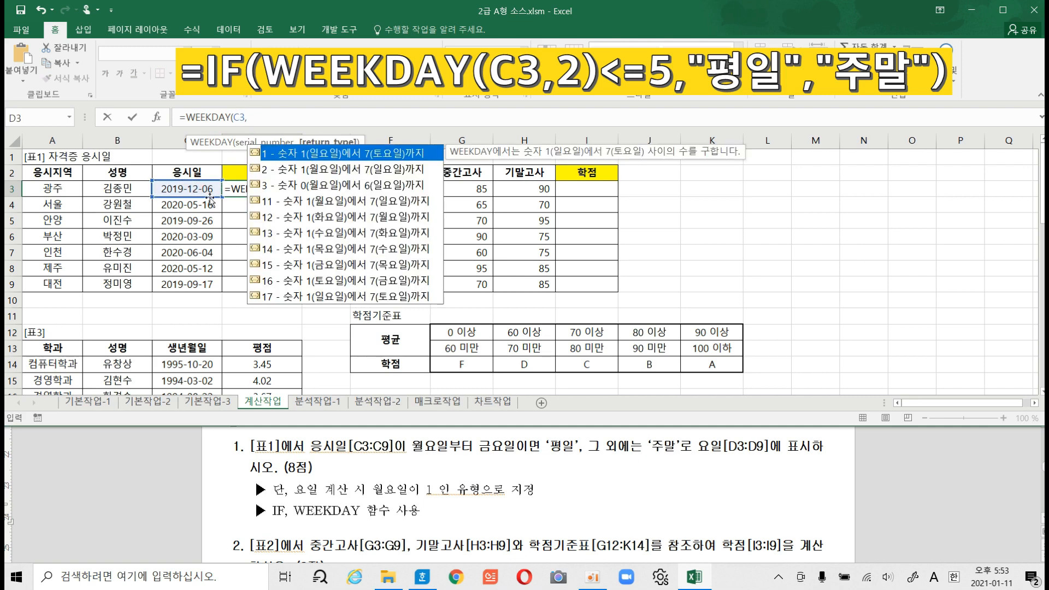
double_click(318, 174)
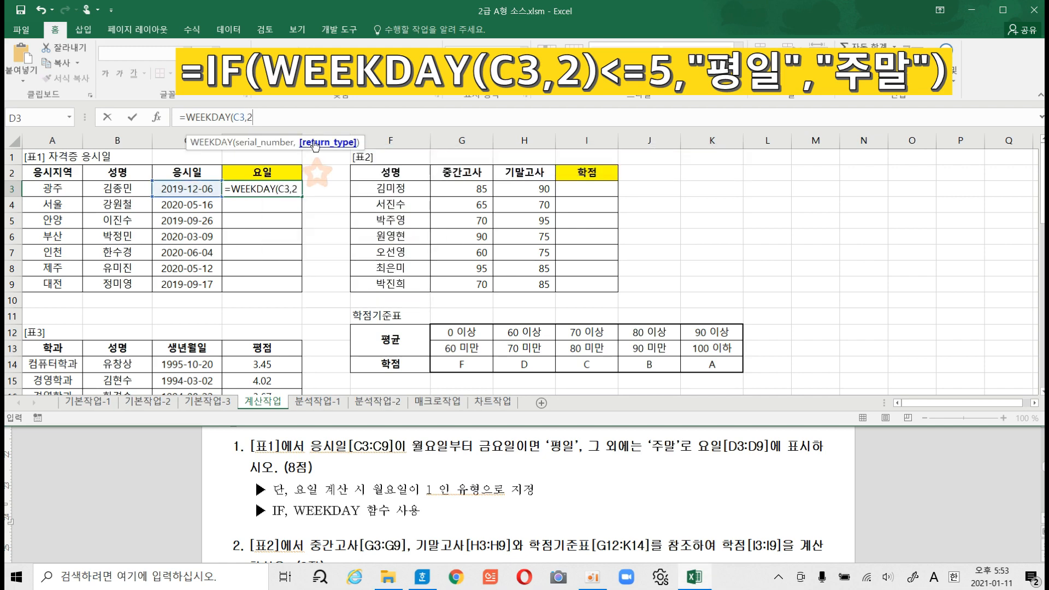
type(")")
key("Return")
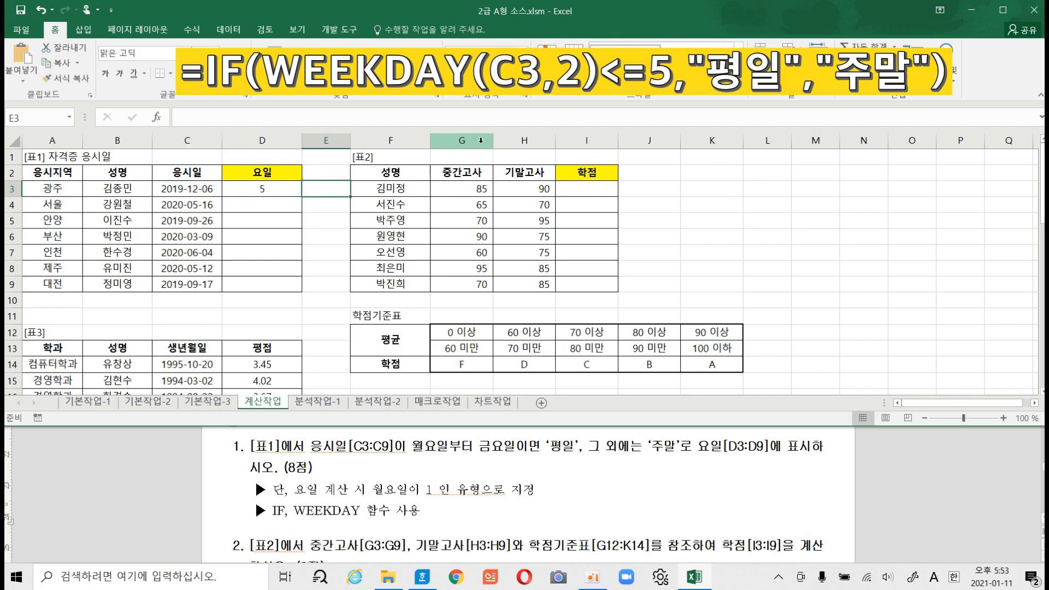
- Wrap the WEEKDAY formula in D3 of 표1 in an IF function whose condition tests for a weekday number of 5 or less
left_click(266, 189)
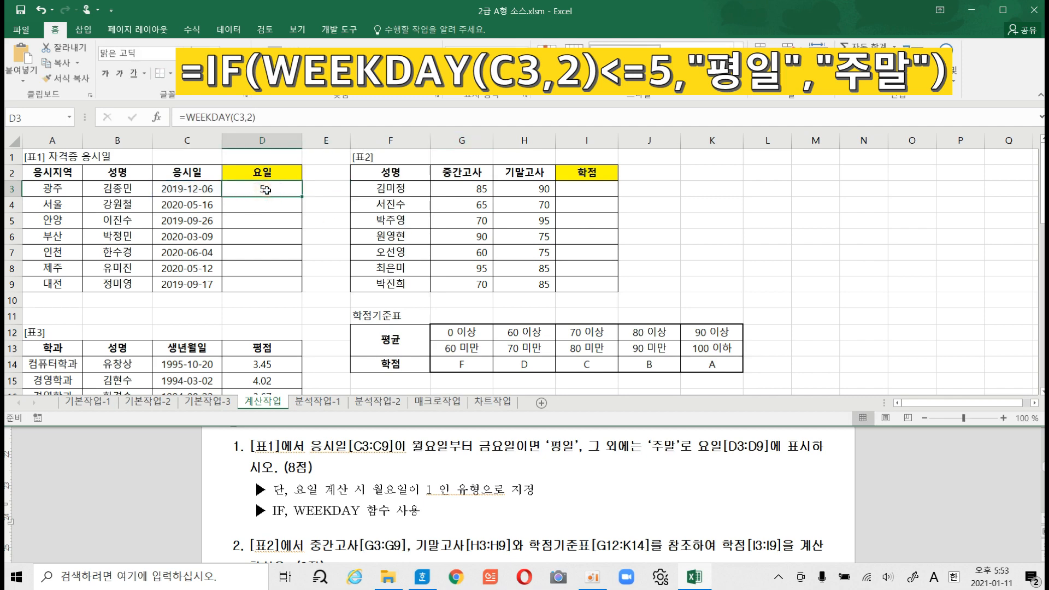
left_click(185, 119)
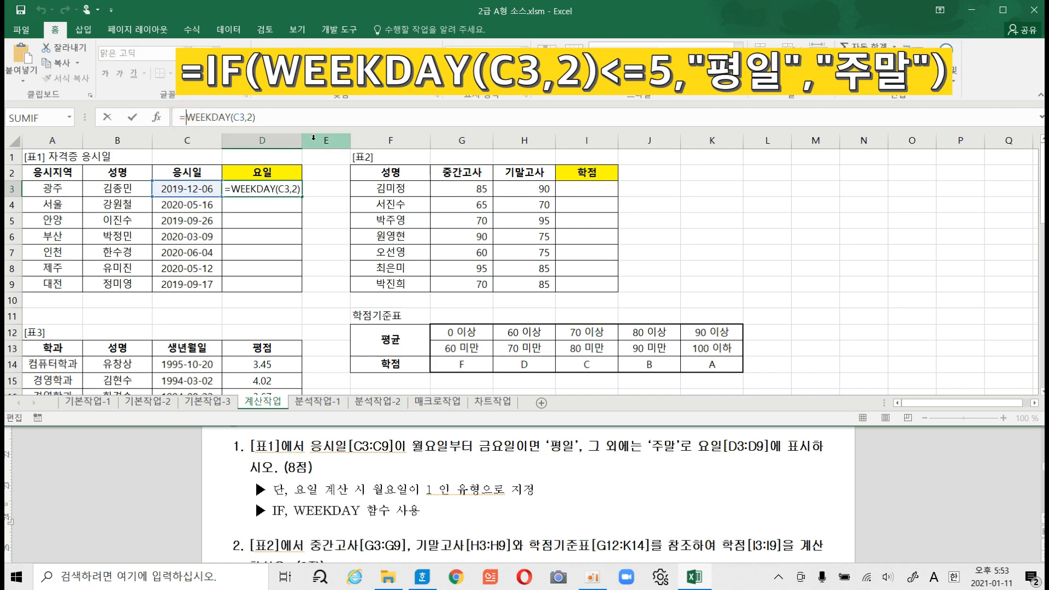
type("if")
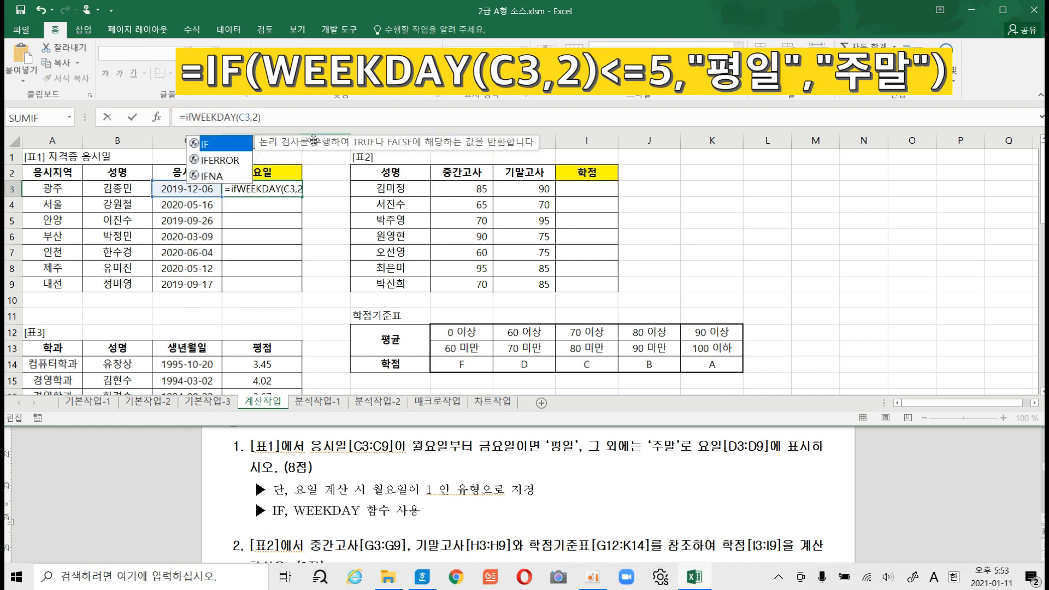
type("(")
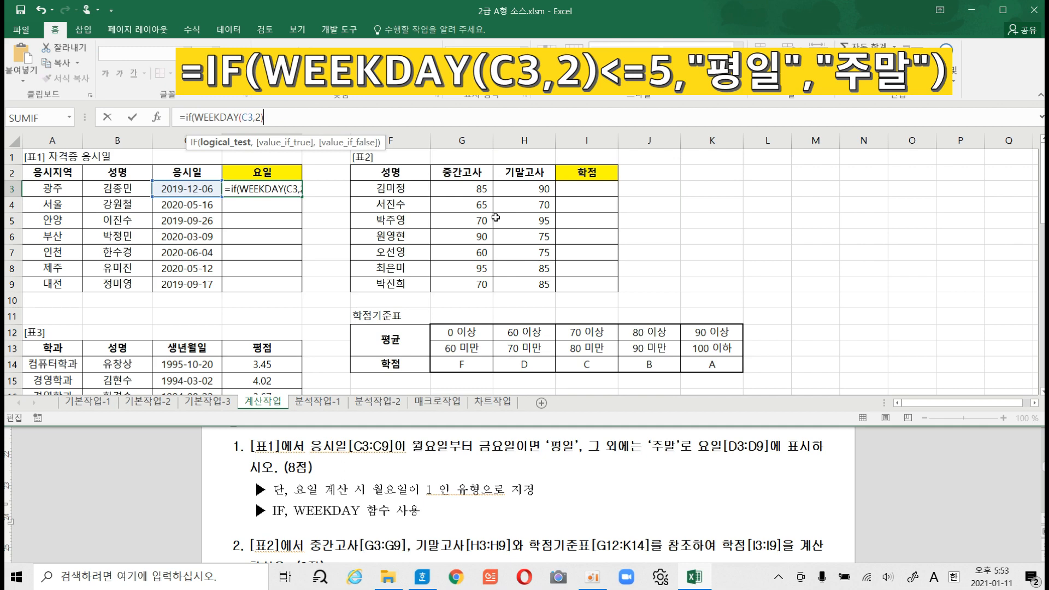
type("5")
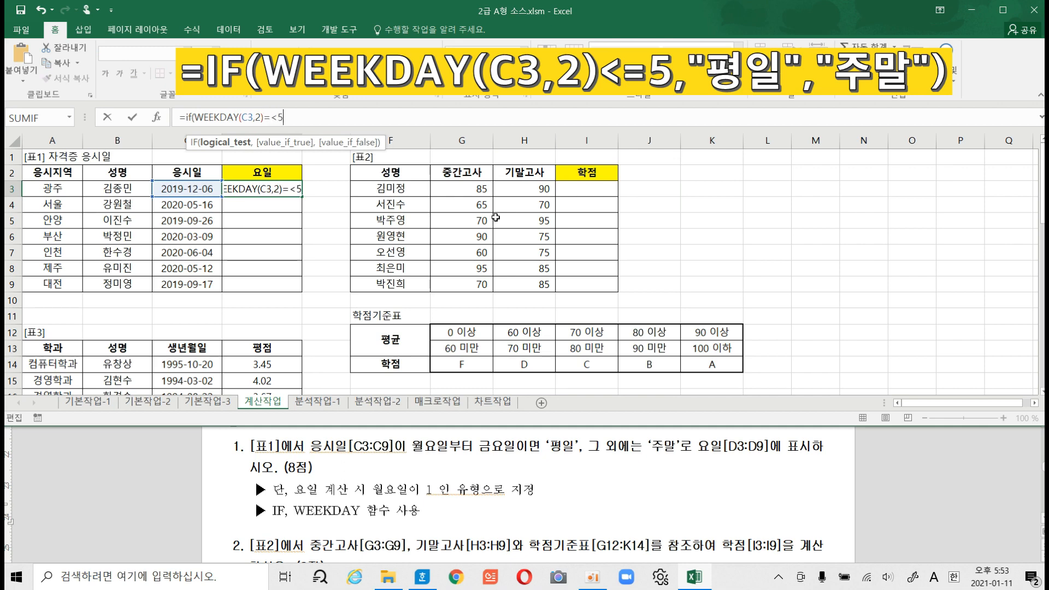
- Have the IF in D3 return "평일" when true and "주말" otherwise, entering it as =IF(WEEKDAY(C3,2)<=5,"평일","주말")
type(",\"")
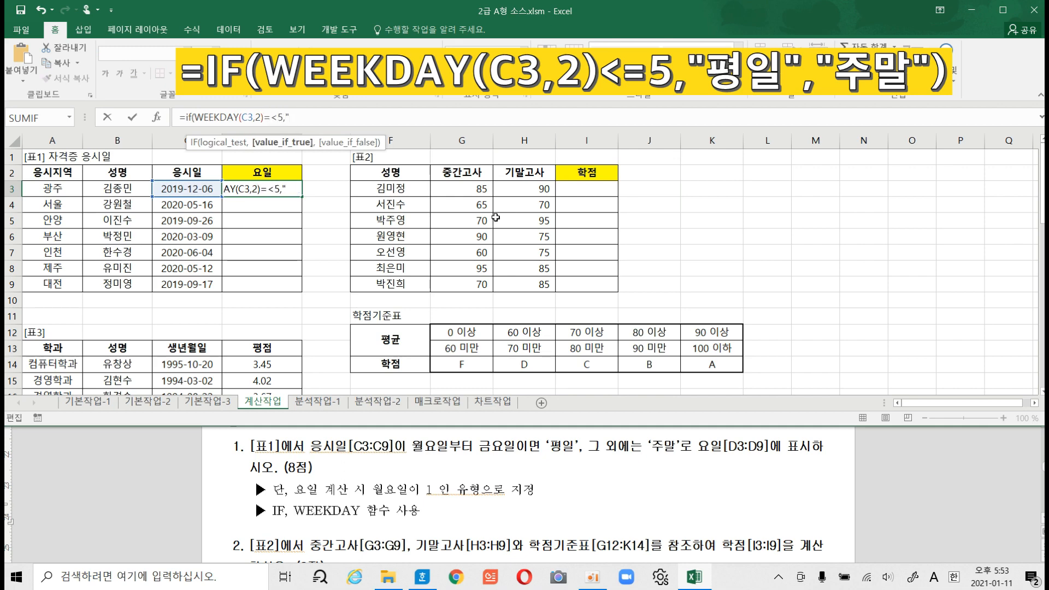
type("v")
key("BackSpace")
key("Hangul")
type("평일")
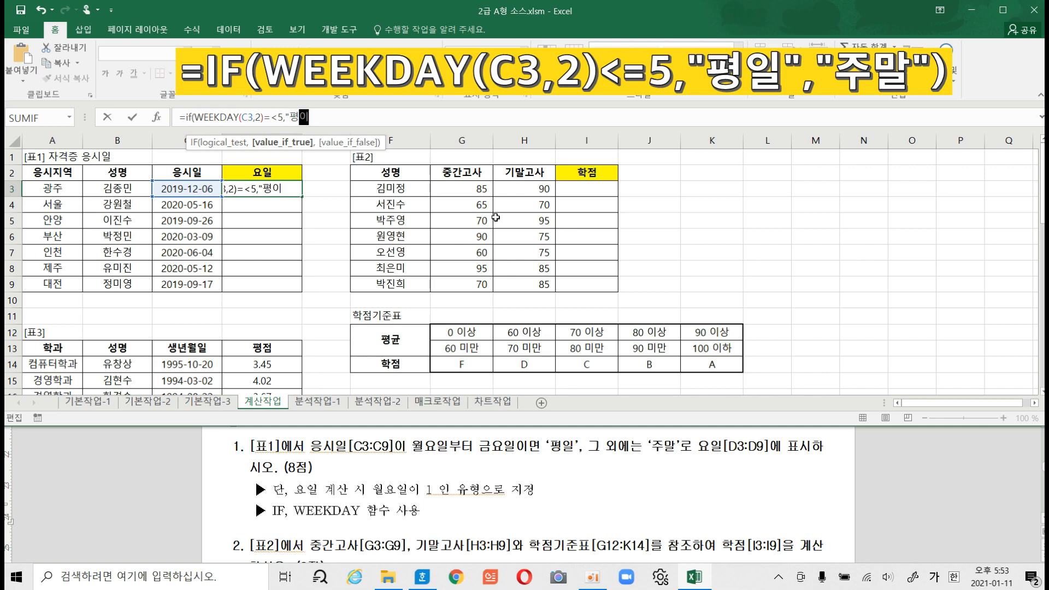
type("\",\"주말\"")
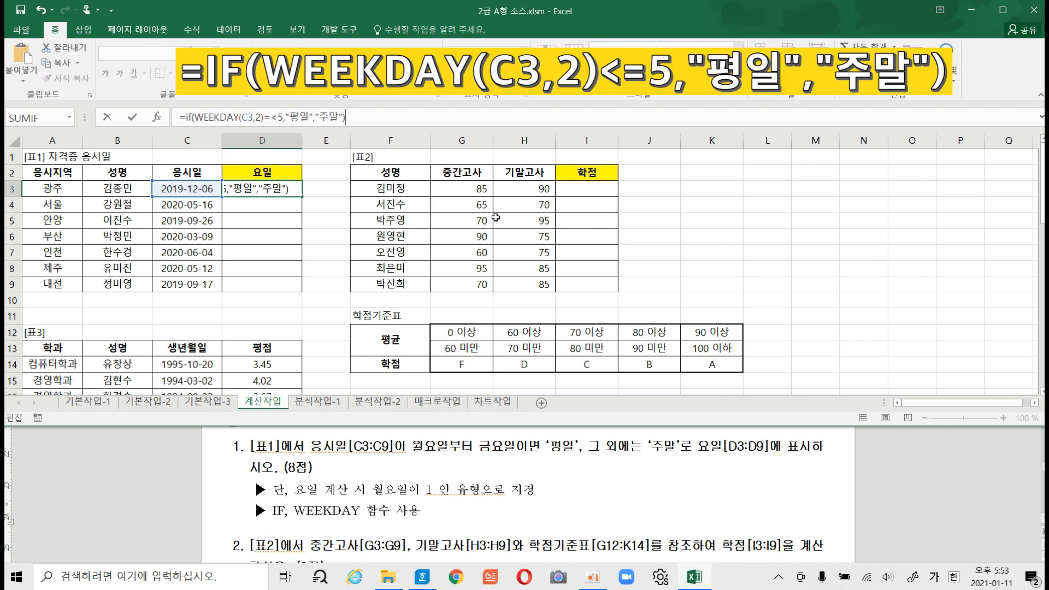
key("Return")
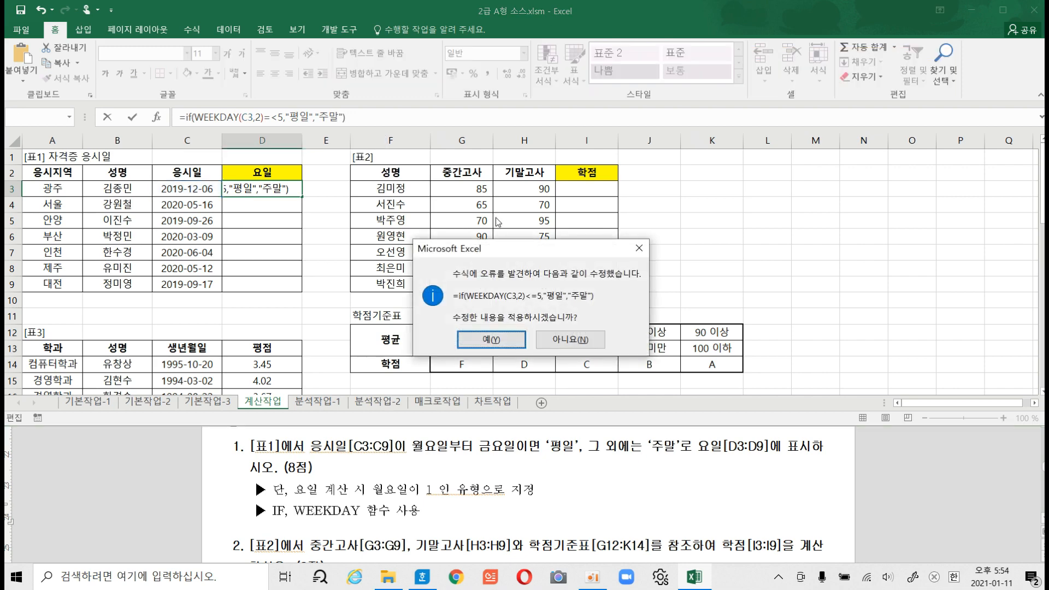
key("Return")
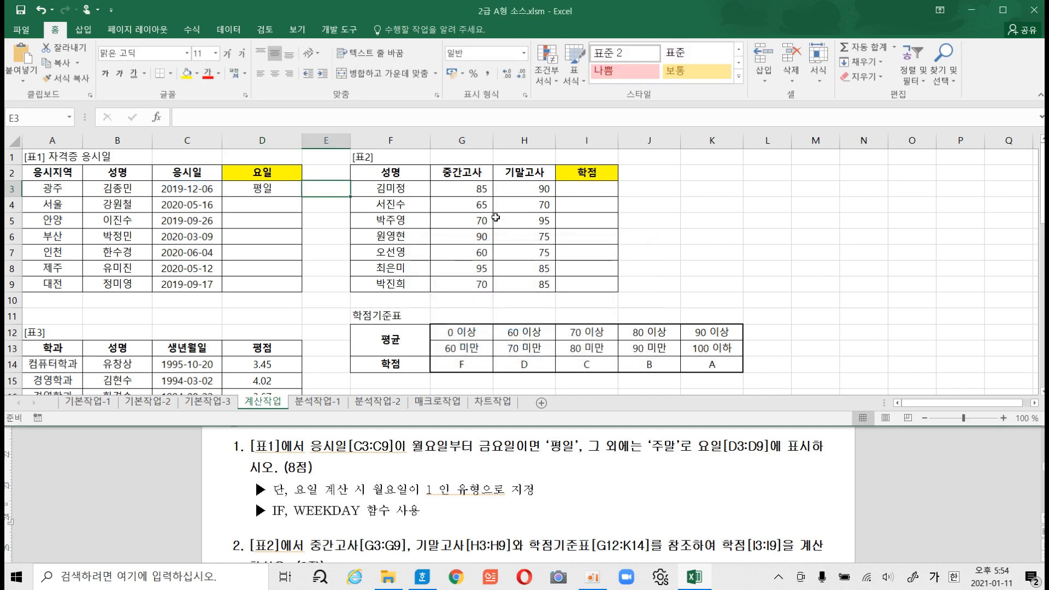
- Fill the D3 formula down the 요일 column to D9 and check the copied formulas
left_click(264, 188)
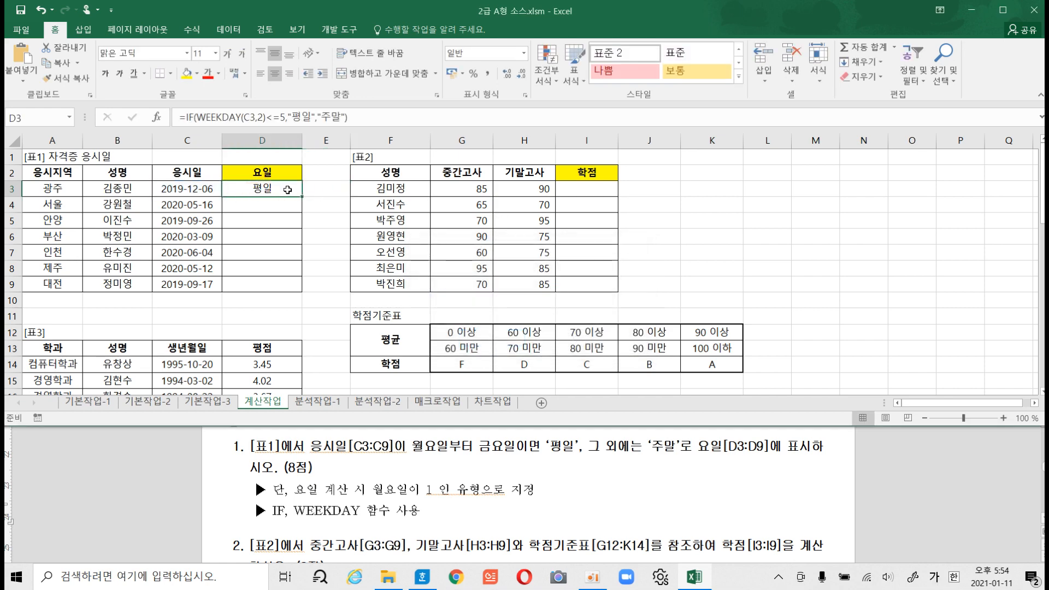
left_click_drag(301, 194, 301, 193)
double_click(301, 193)
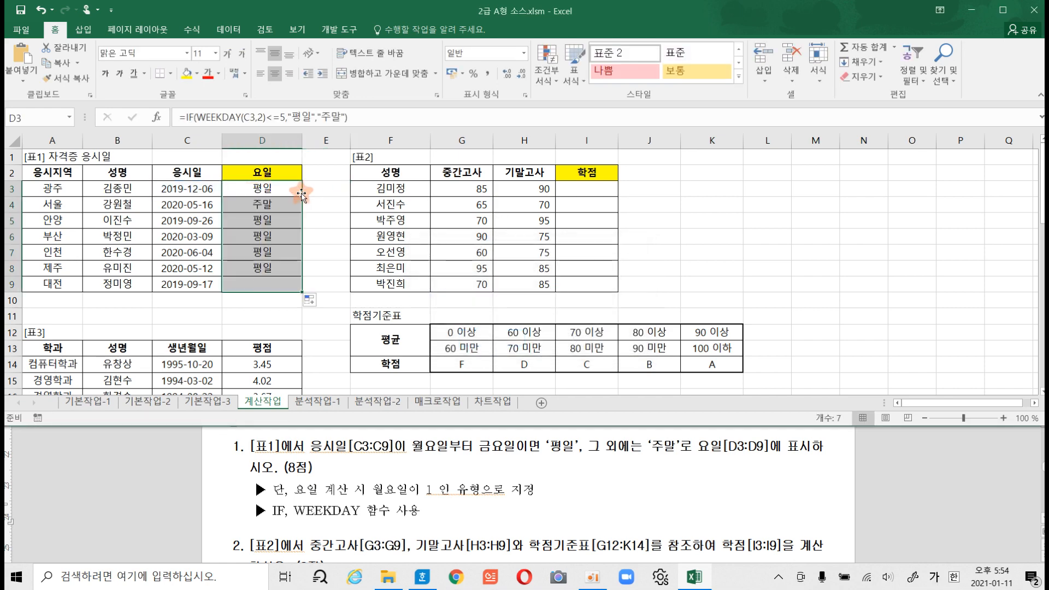
left_click(275, 230)
left_click(282, 203)
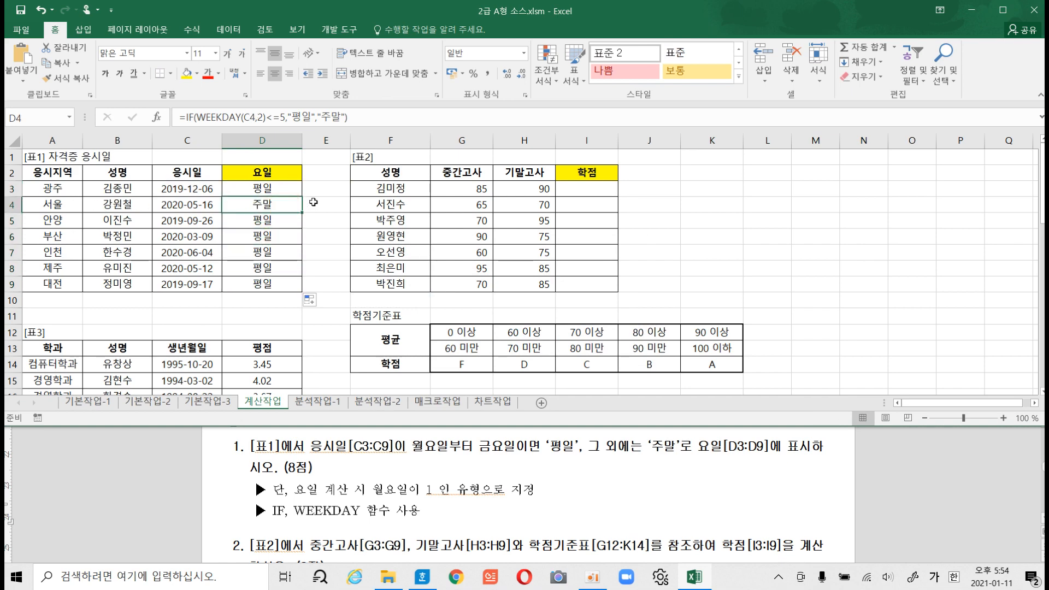
- Read problem 2 about 표2 and its AVERAGE and HLOOKUP requirements in the Hangul document, then return to the Excel sheet
left_click(372, 490)
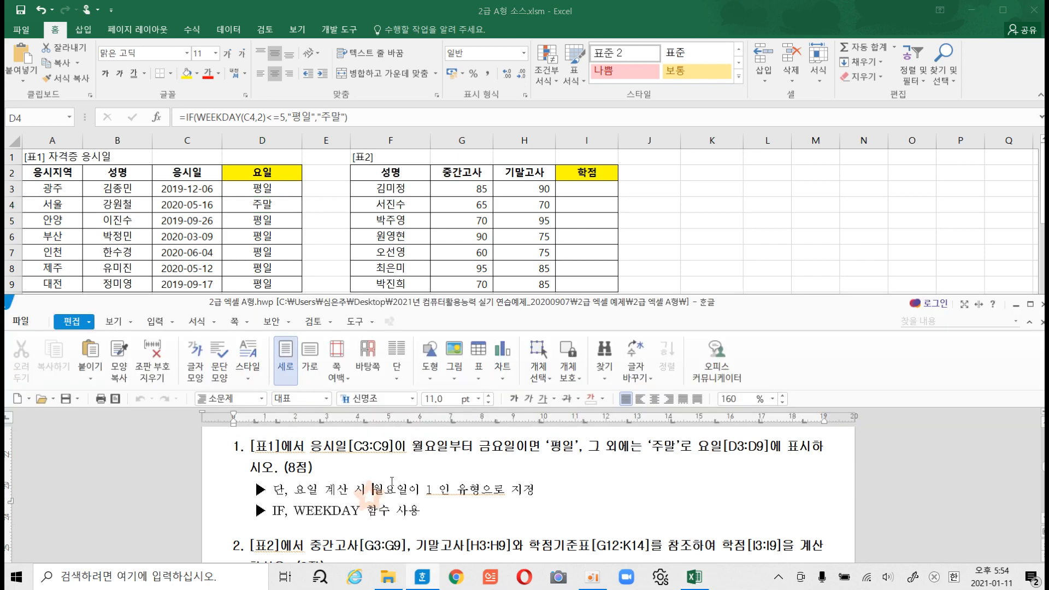
scroll(392, 481, "down", 3)
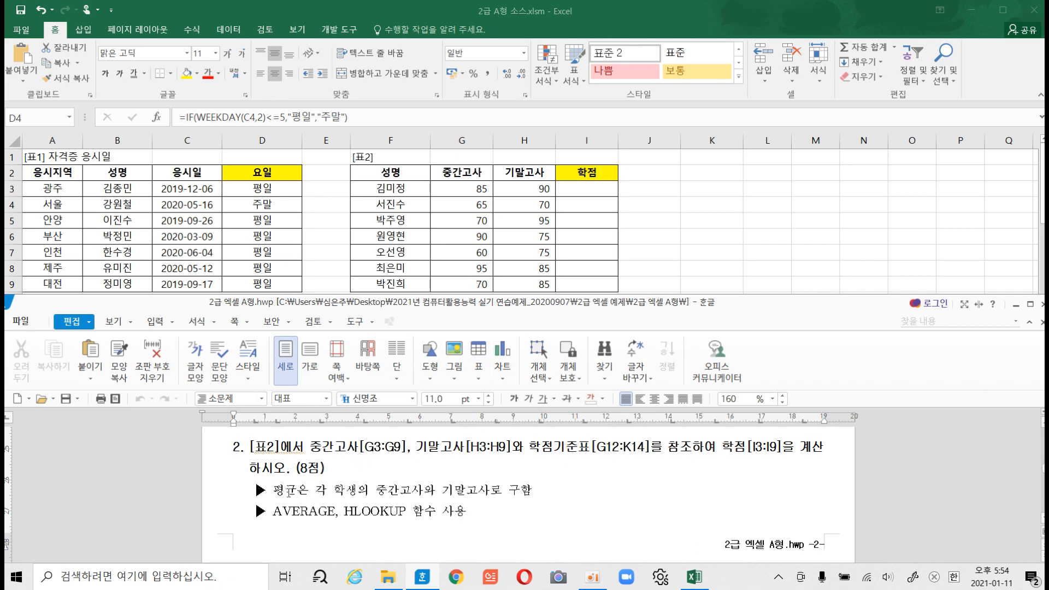
left_click_drag(276, 490, 533, 490)
left_click(532, 490)
left_click(525, 221)
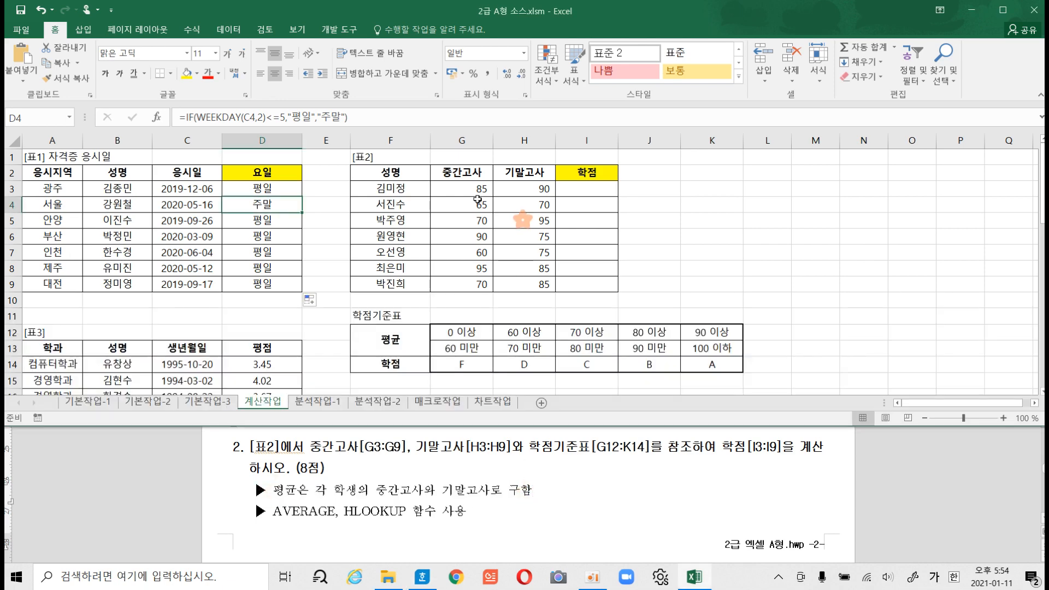
- Enter =AVERAGE(G3:H3) in I3 of 표2 to average the midterm and final scores
left_click(583, 190)
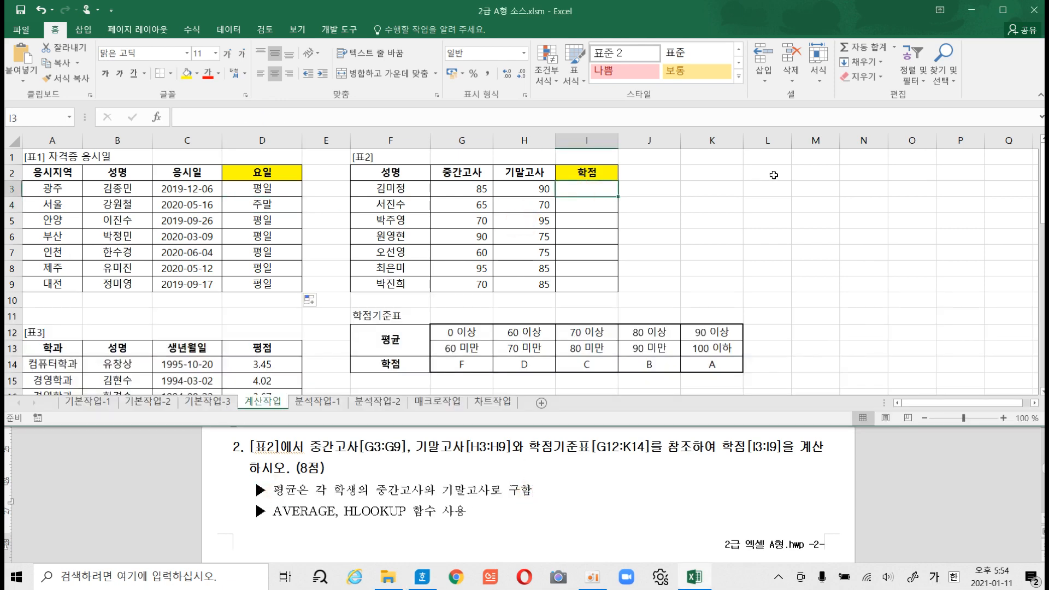
left_click(895, 47)
left_click(880, 81)
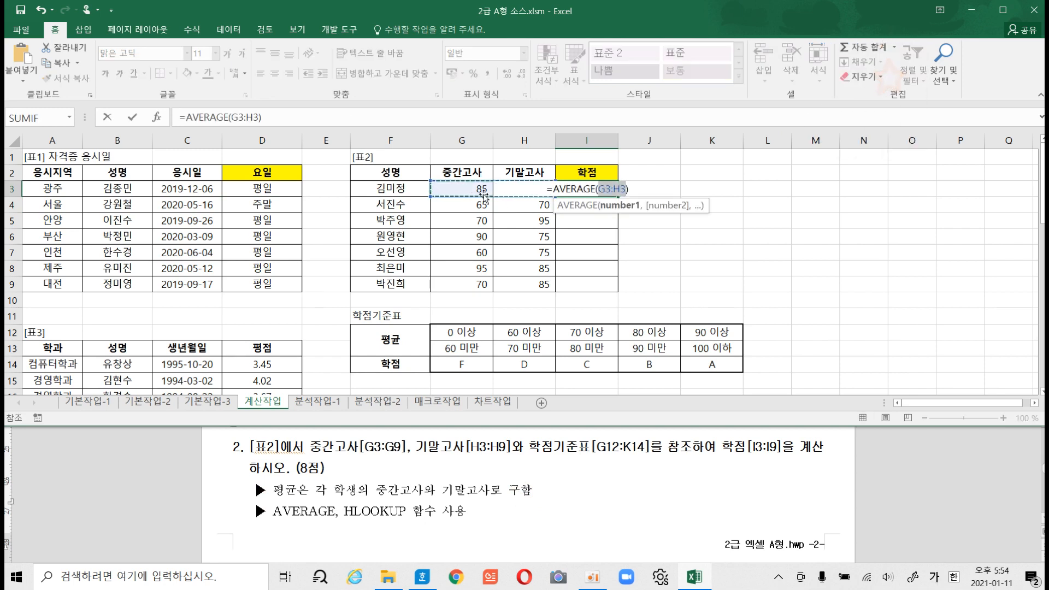
key("Tab")
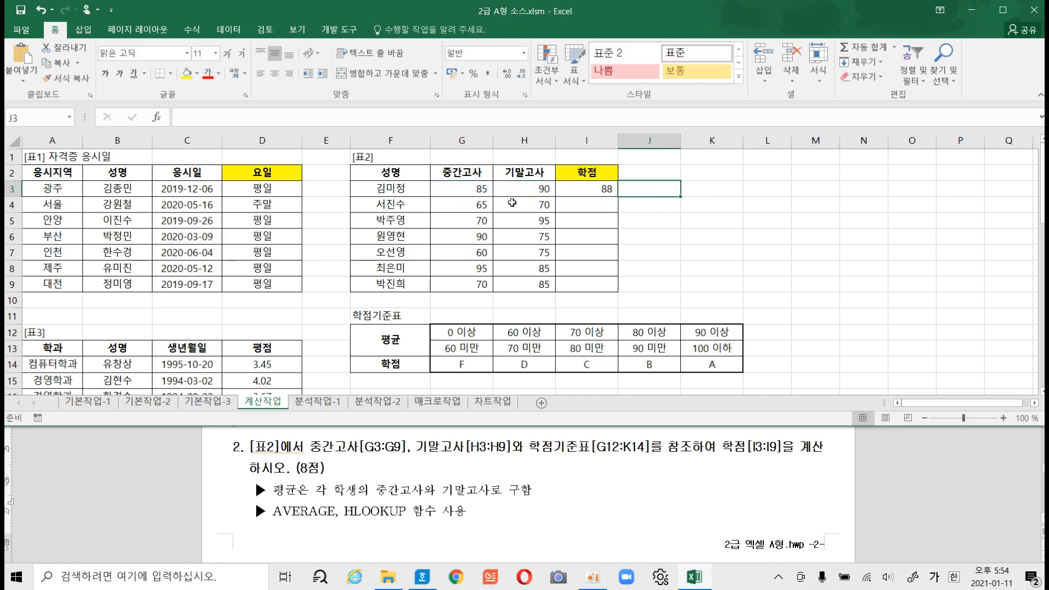
- Wrap the average in I3 in an HLOOKUP function so that AVERAGE(G3:H3) is the lookup value
left_click(578, 193)
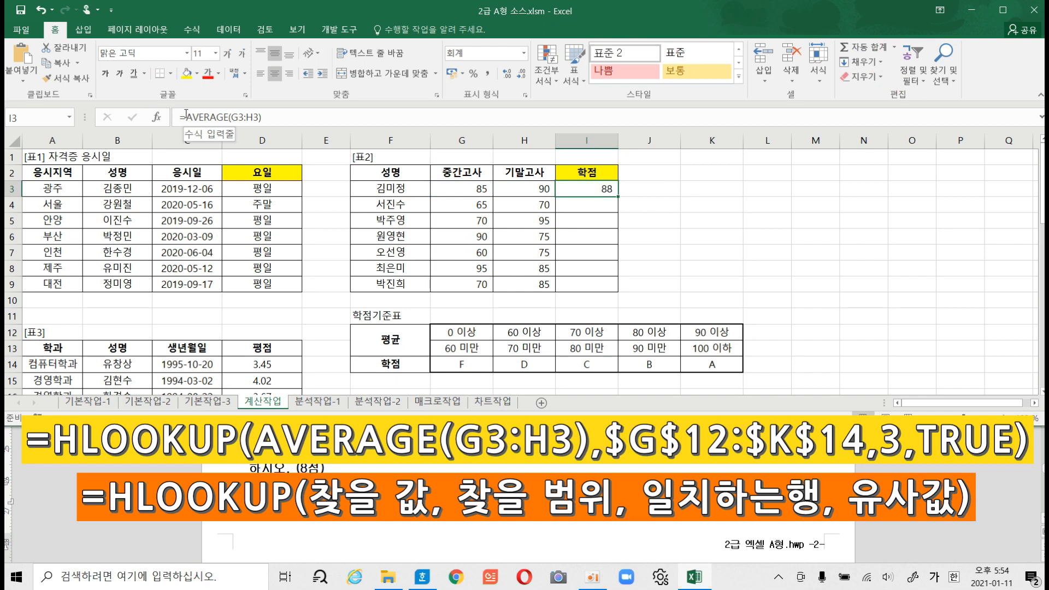
left_click(186, 116)
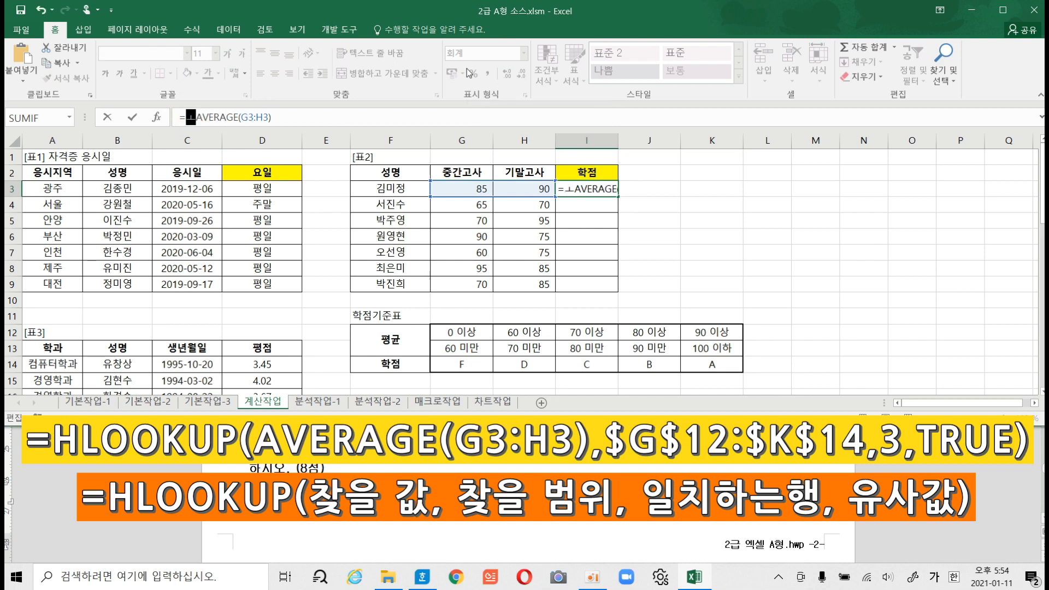
key("Hangul")
type("hloo")
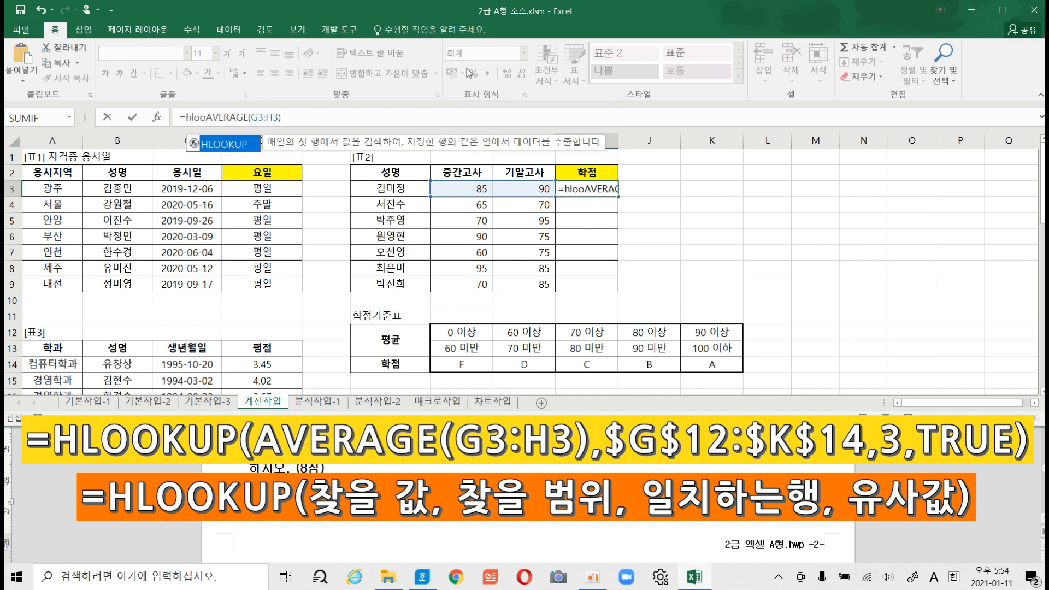
double_click(254, 145)
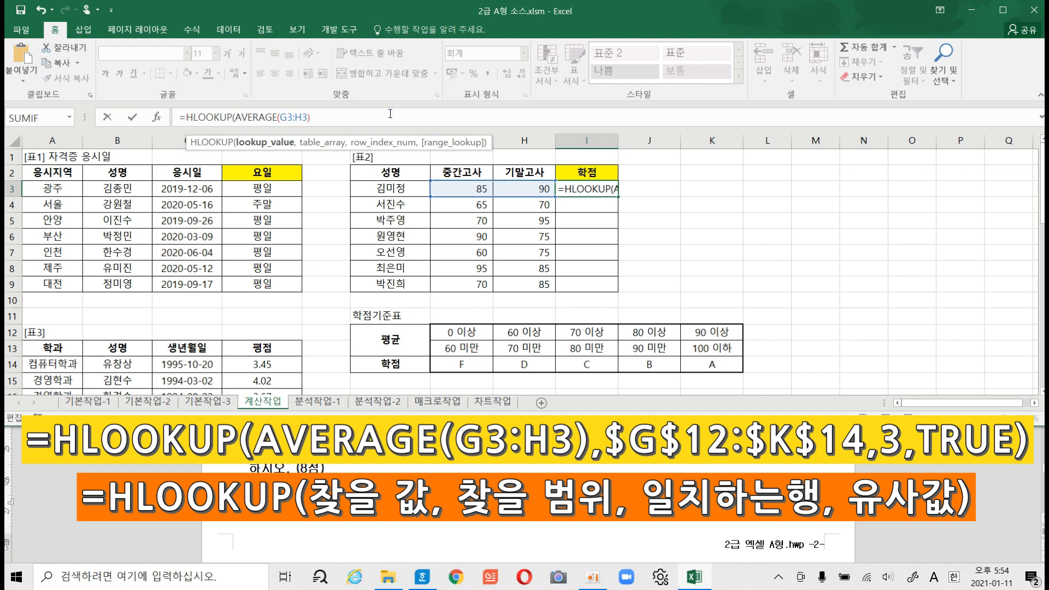
- Give the HLOOKUP the 학점기준표 range G12:K14 as its table array and make it absolute as $G$12:$K$14
type(",")
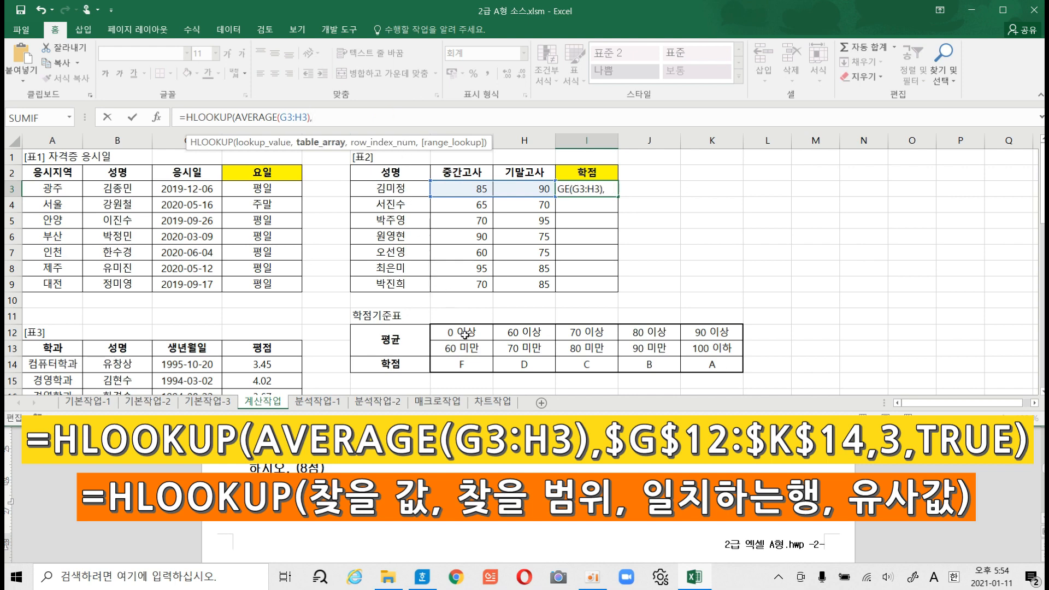
left_click_drag(465, 334, 712, 364)
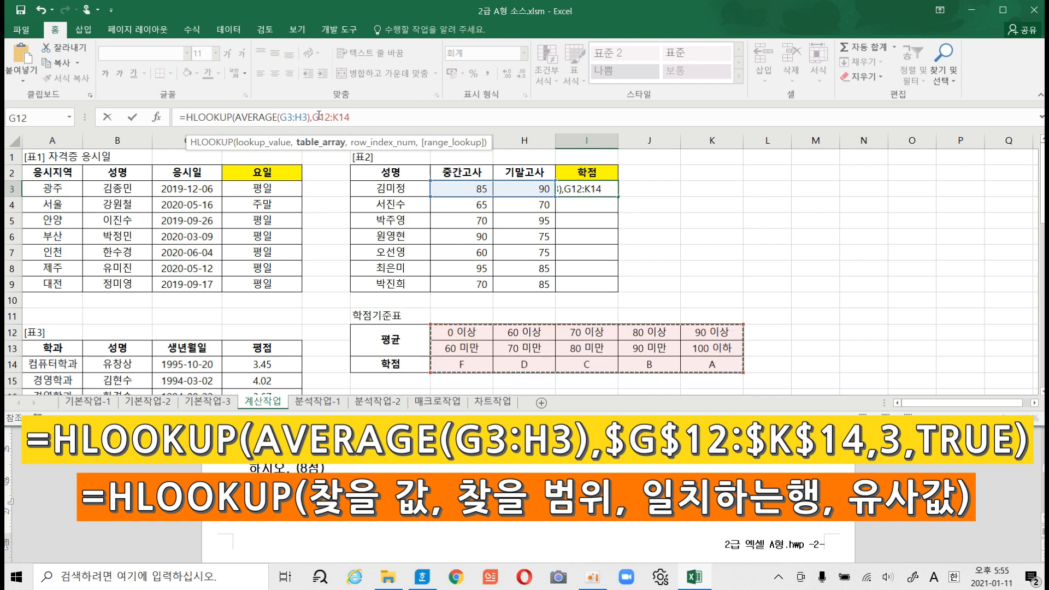
left_click_drag(312, 117, 359, 119)
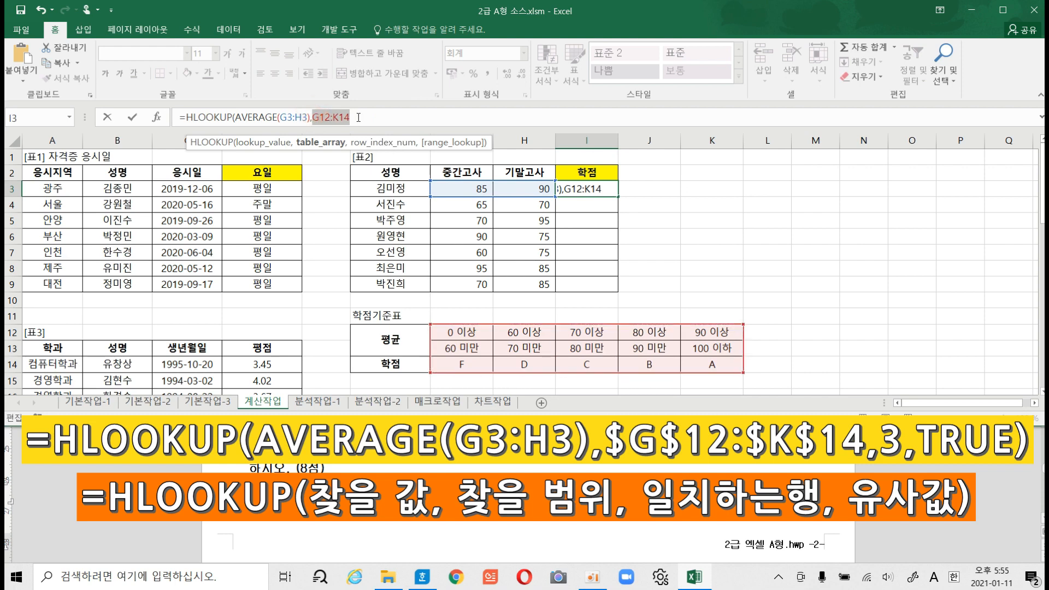
left_click(357, 117)
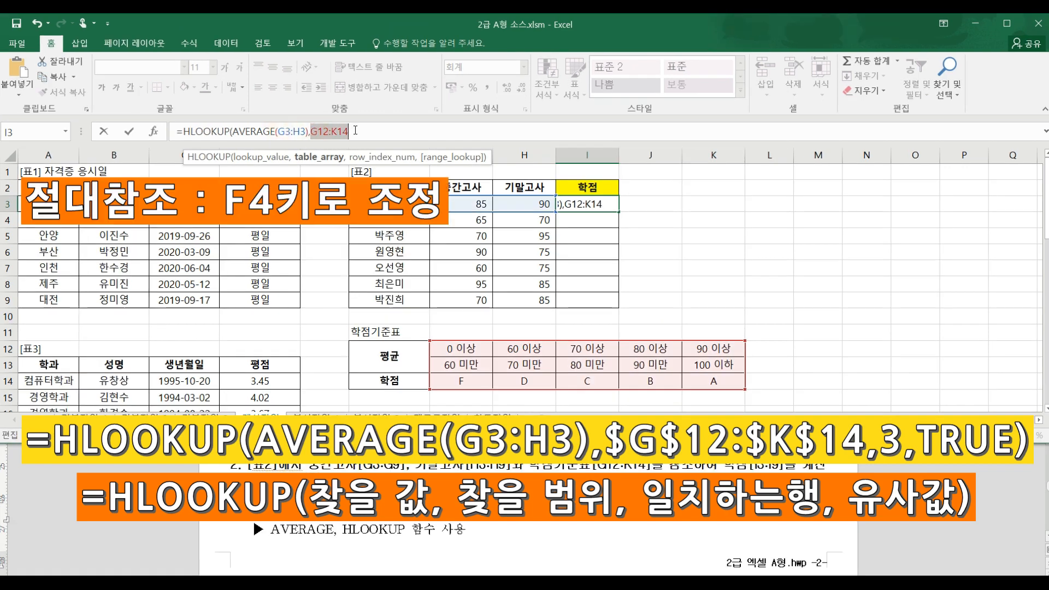
left_click_drag(311, 132, 370, 131)
key("F4")
left_click(378, 134)
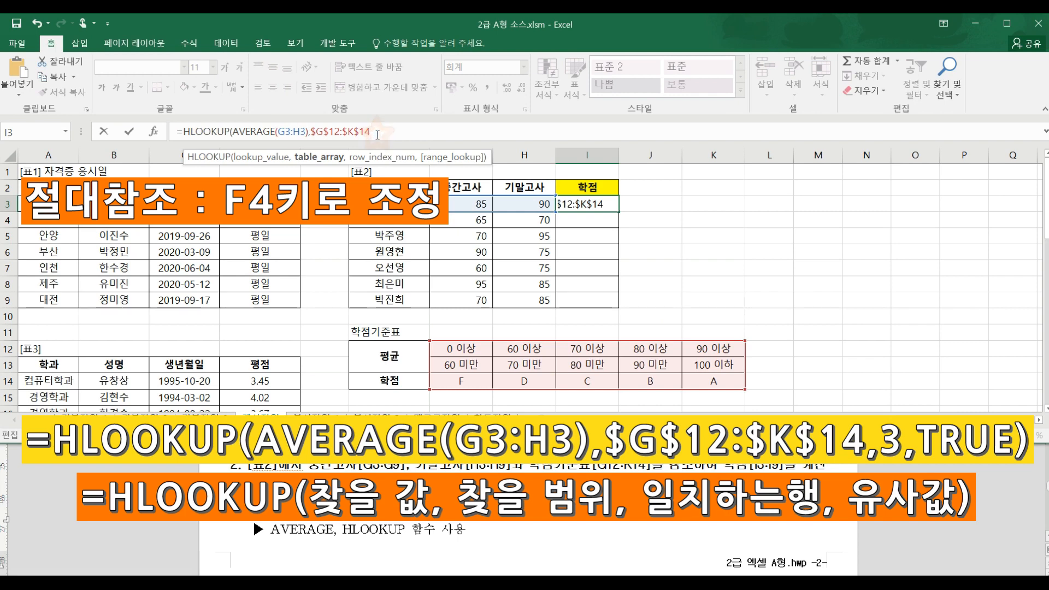
- Complete the HLOOKUP in I3 with row index 2 and the approximate match option TRUE, and enter the formula
type(",")
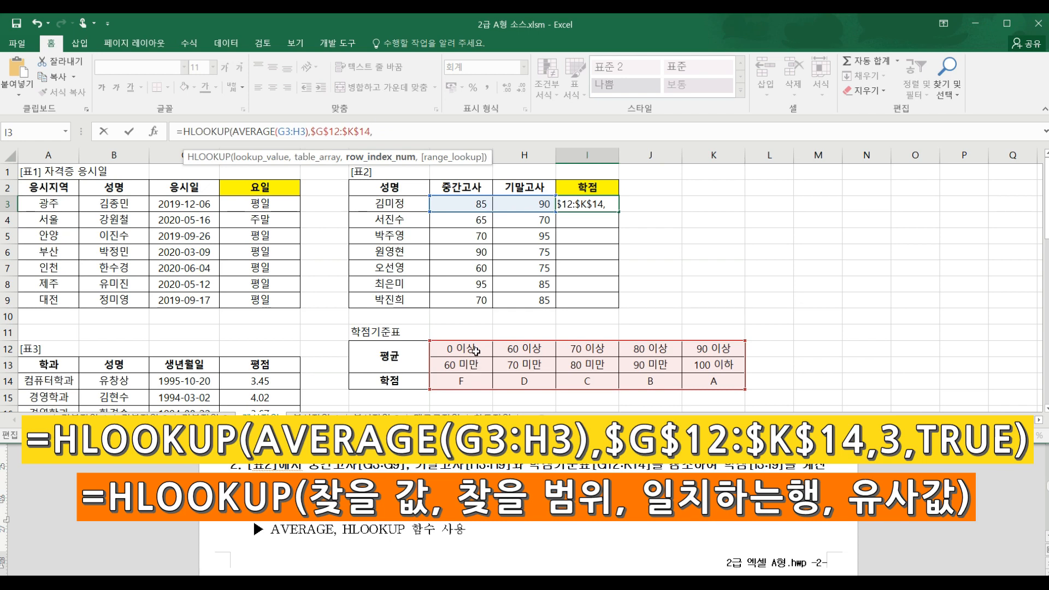
type(",")
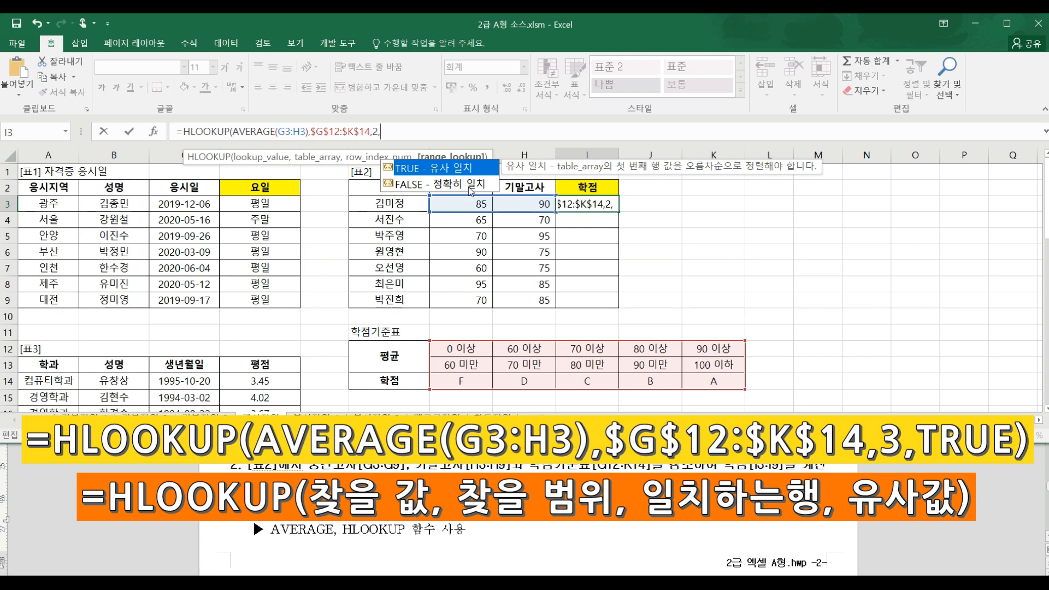
double_click(451, 171)
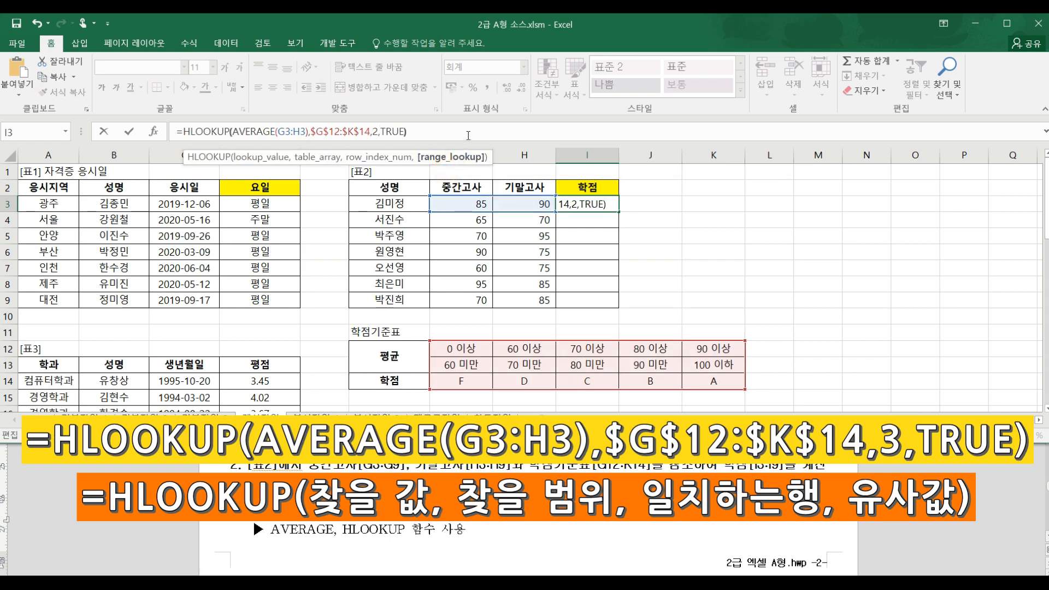
key("Tab")
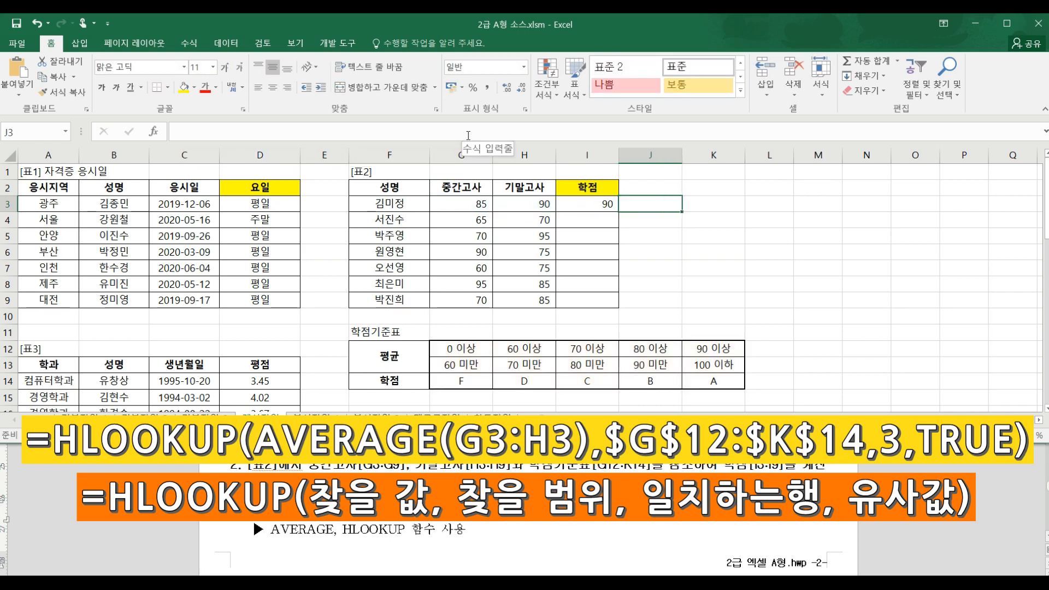
- Change the row index of the HLOOKUP formula in I3 to 3
left_click(592, 207)
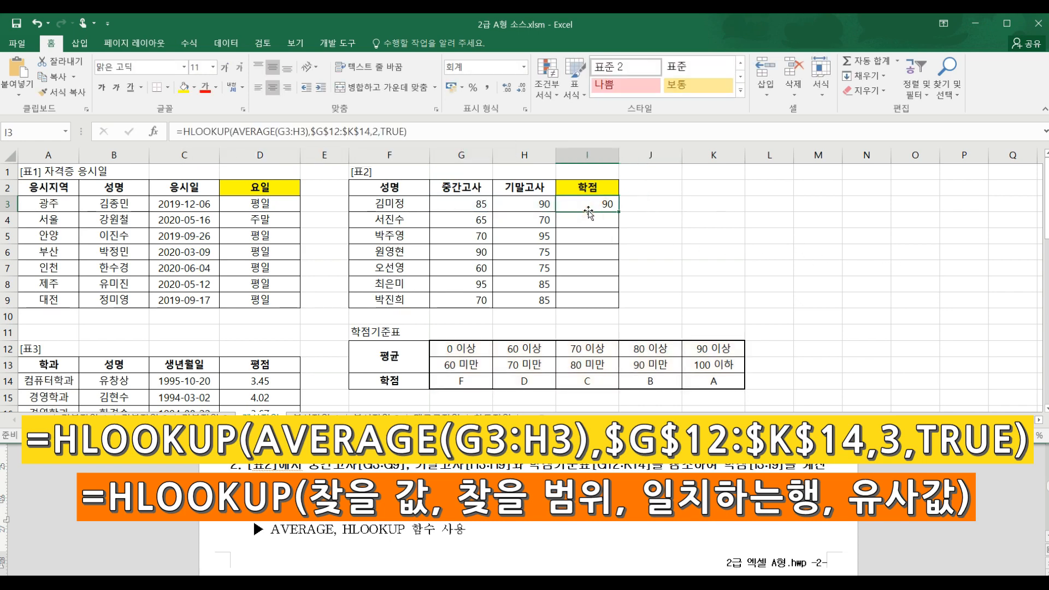
left_click(375, 131)
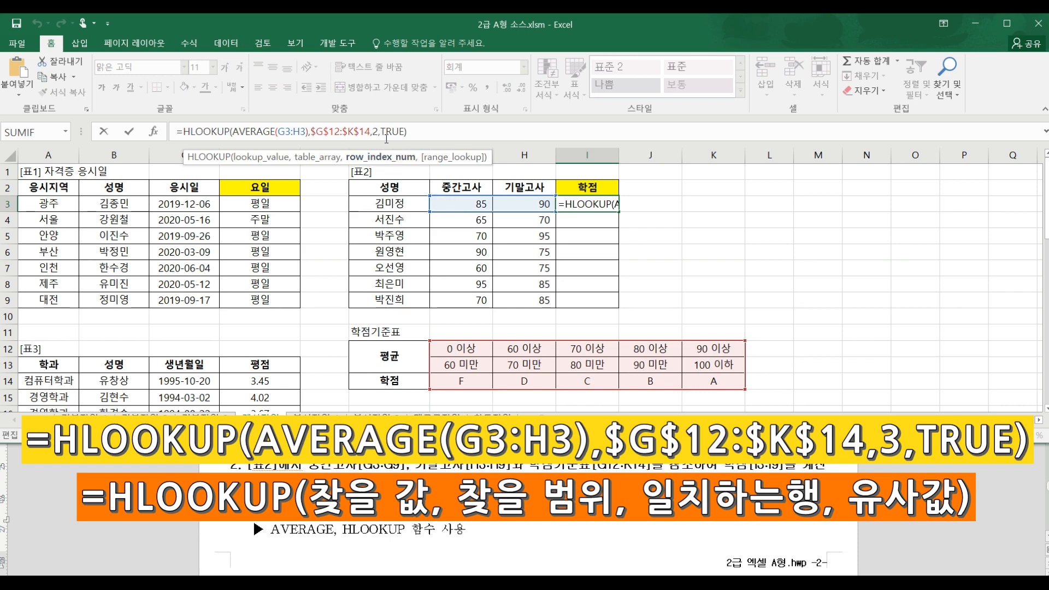
key("Delete")
type("3")
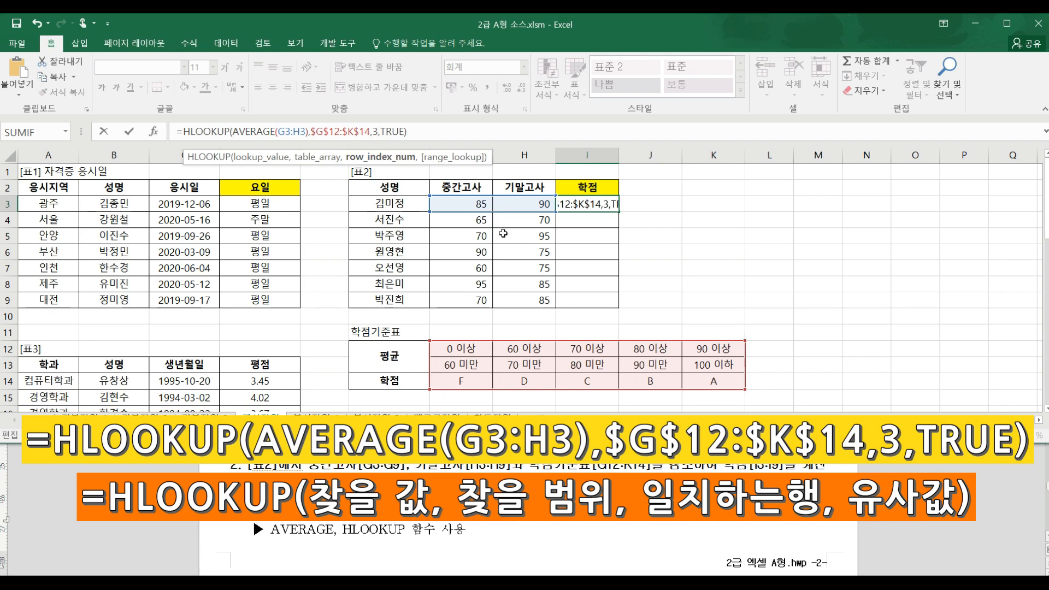
key("Return")
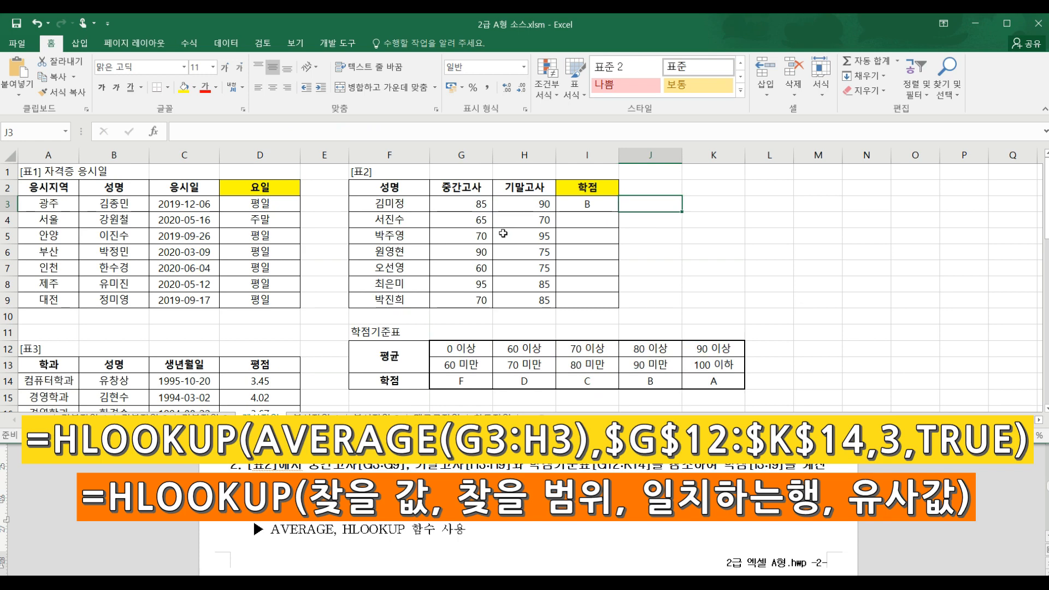
- Fill the grade formula from I3 down through I9 and check the copied formulas in the 학점 column
left_click(586, 205)
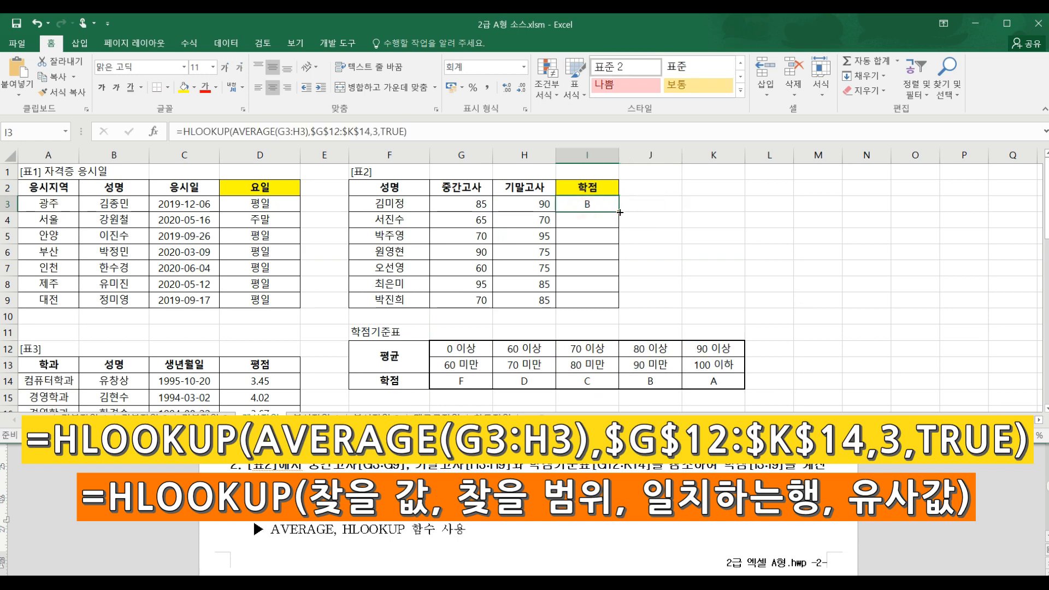
double_click(620, 212)
left_click(601, 250)
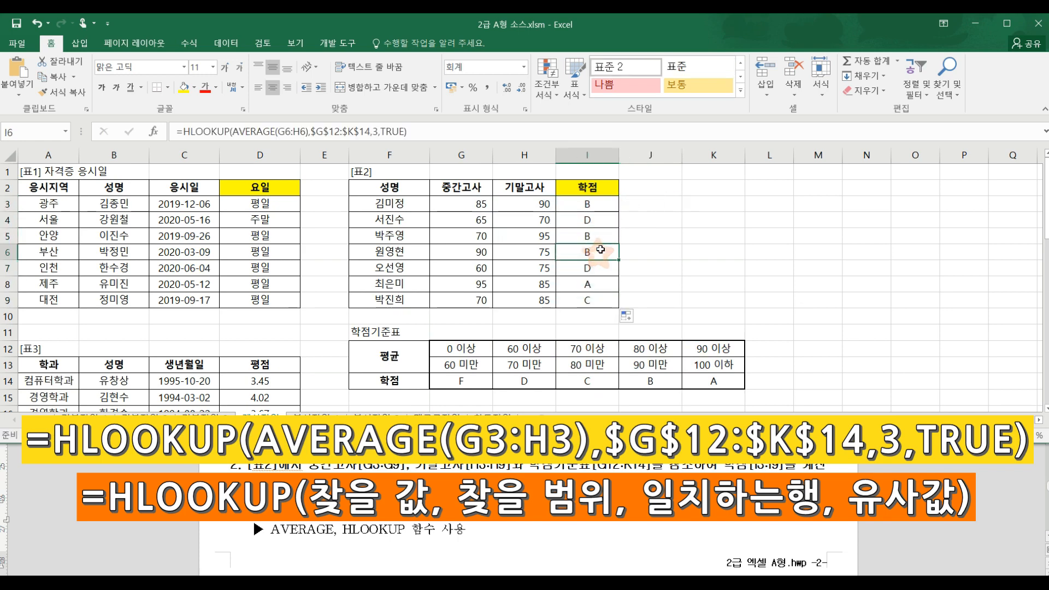
left_click(597, 219)
left_click(601, 269)
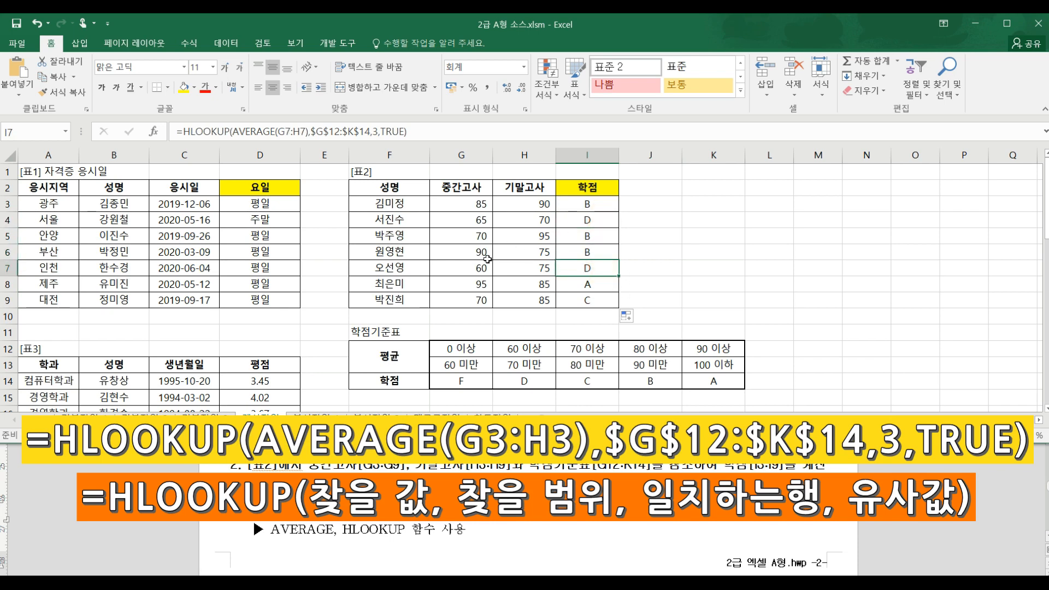
- Read question 3 in the Hangul document and find 표3, its criteria area A24:A25 and result cell D24 in the worksheet
scroll(364, 292, "down", 1)
scroll(413, 280, "up", 1)
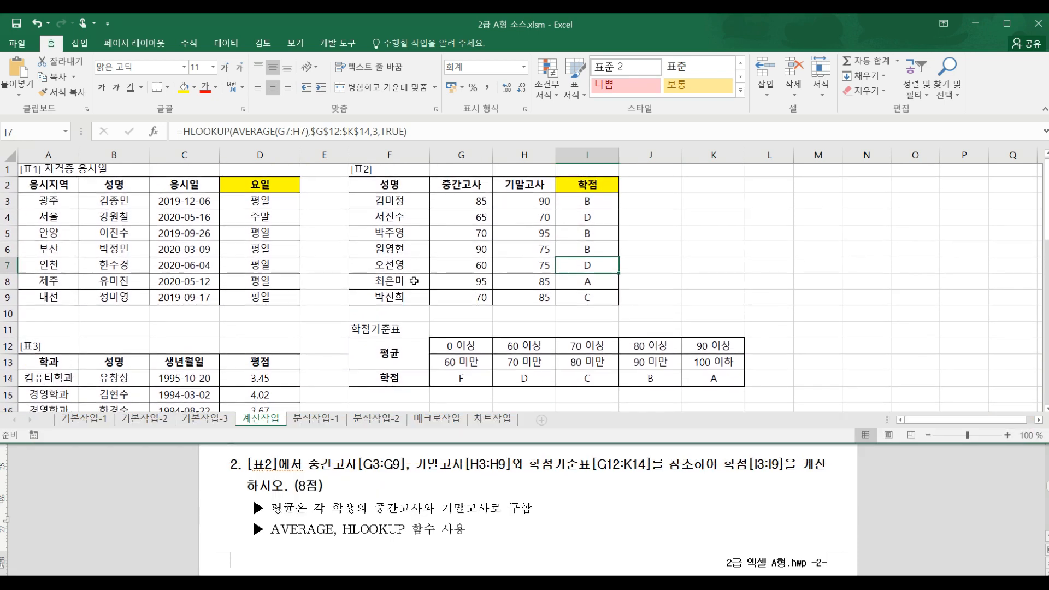
scroll(446, 342, "down", 3)
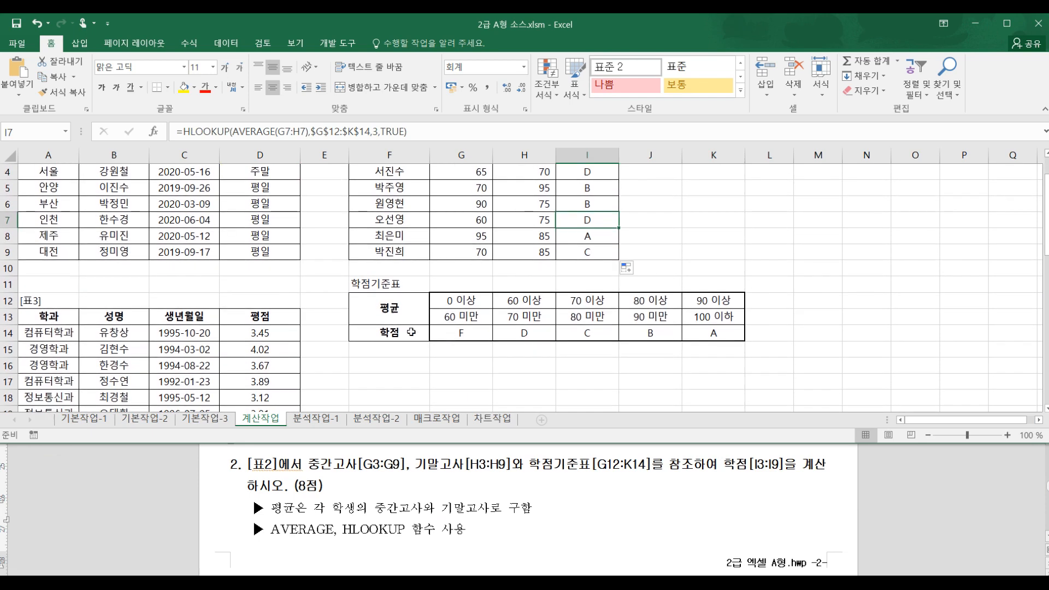
left_click(428, 491)
scroll(428, 491, "down", 3)
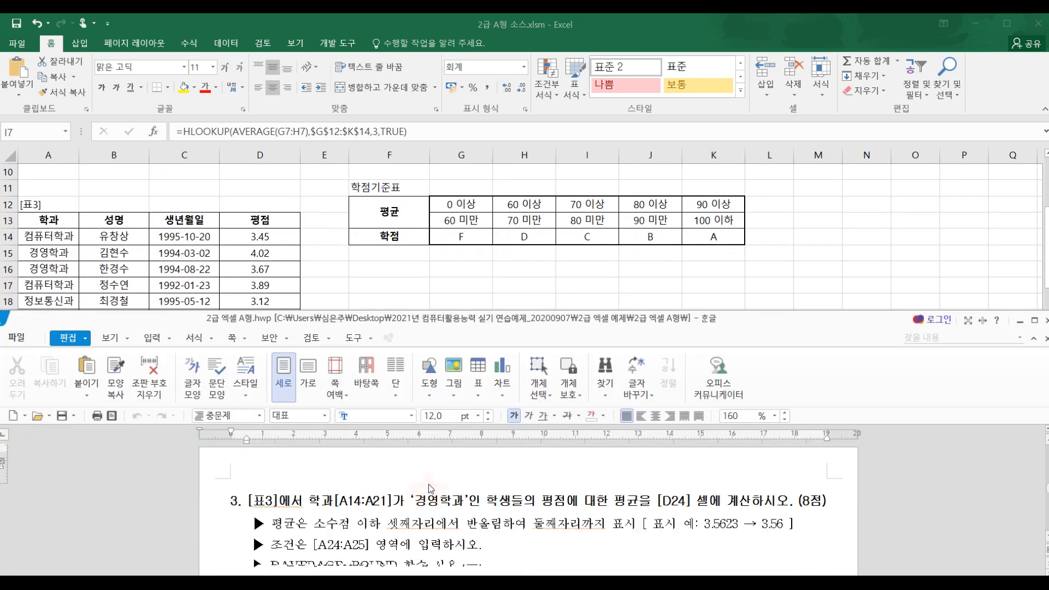
scroll(377, 481, "down", 1)
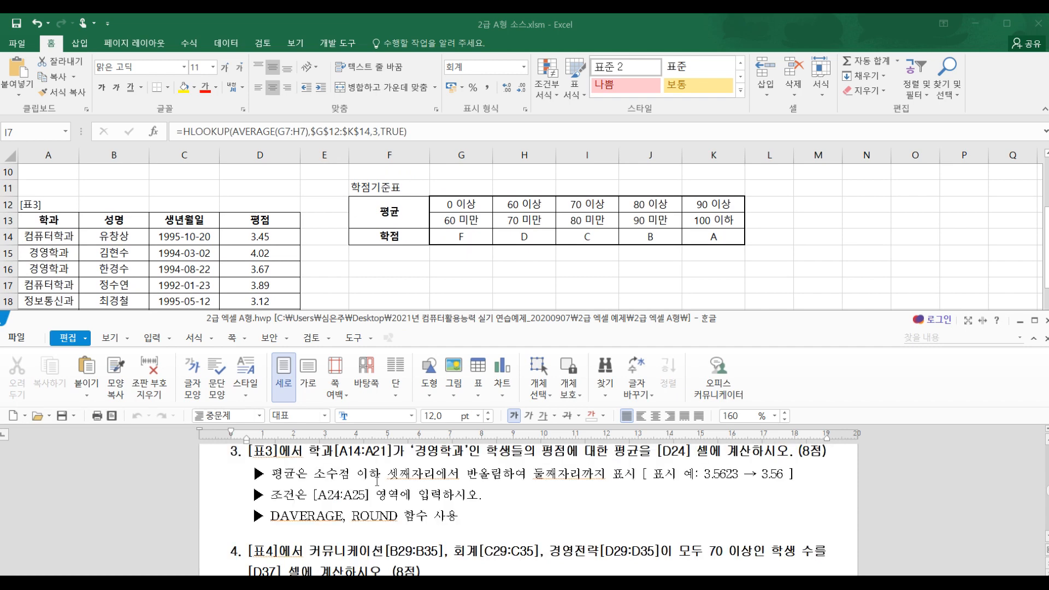
scroll(365, 474, "up", 1)
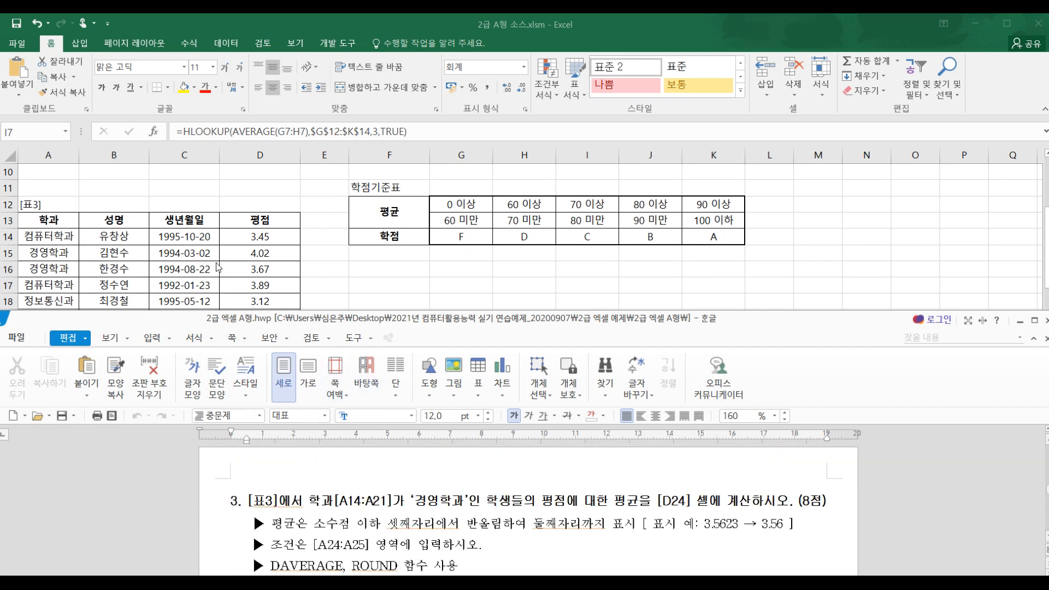
left_click_drag(416, 503, 500, 502)
left_click(569, 508)
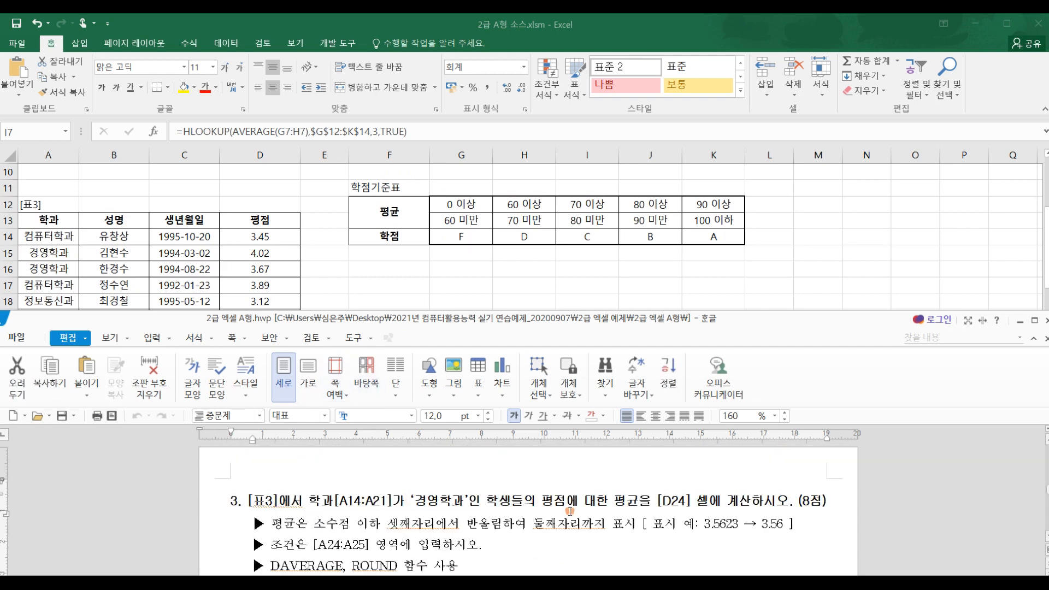
left_click(300, 562)
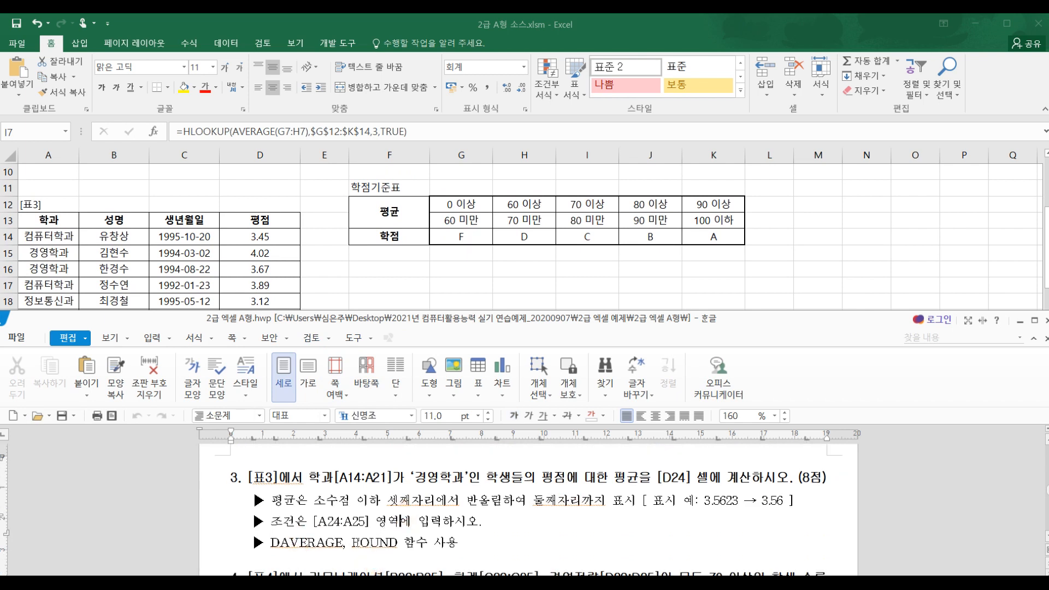
left_click(328, 267)
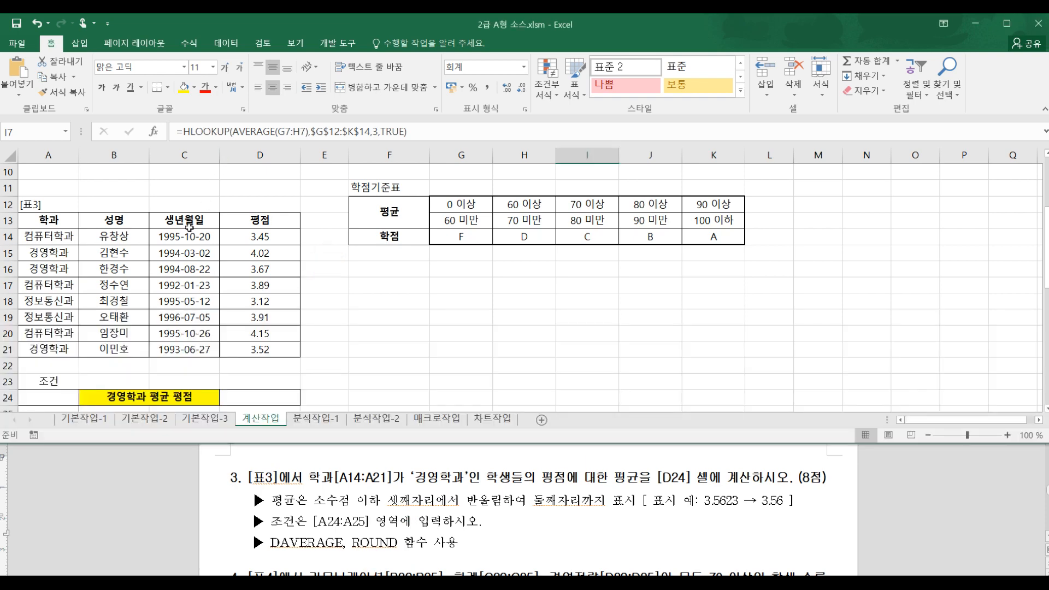
scroll(148, 379, "down", 1)
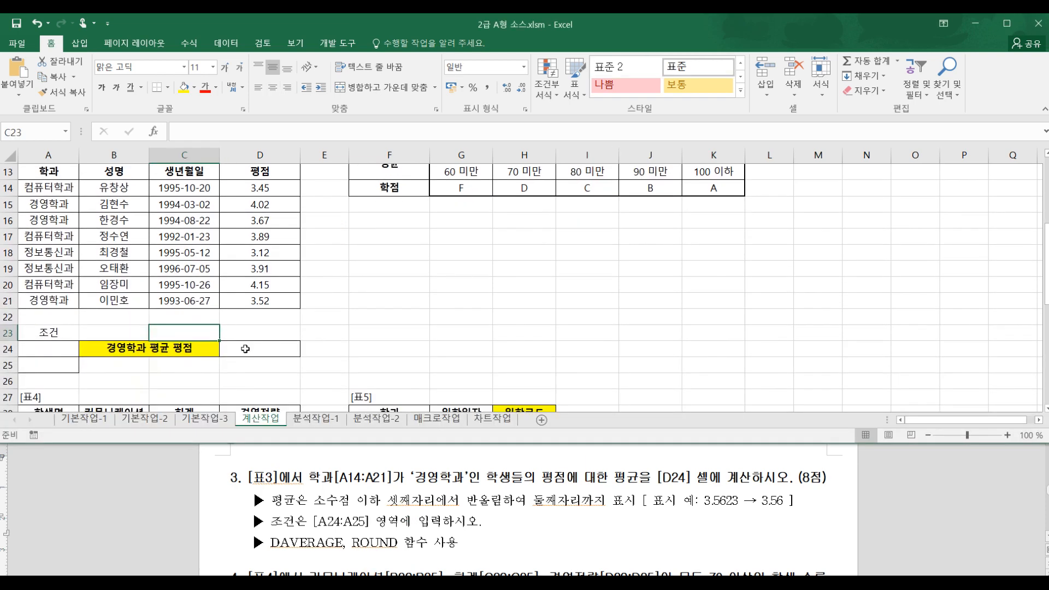
left_click(259, 348)
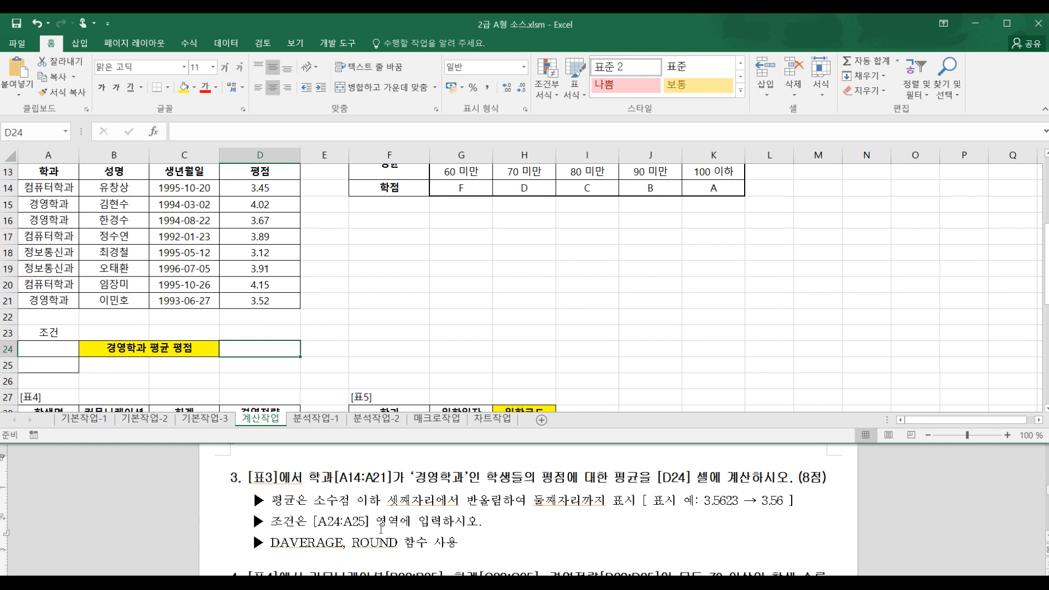
- Enter the criteria for 표3: the field name 학과 in A24 and the value 경영학과 in A25
left_click(48, 356)
type("gkrr")
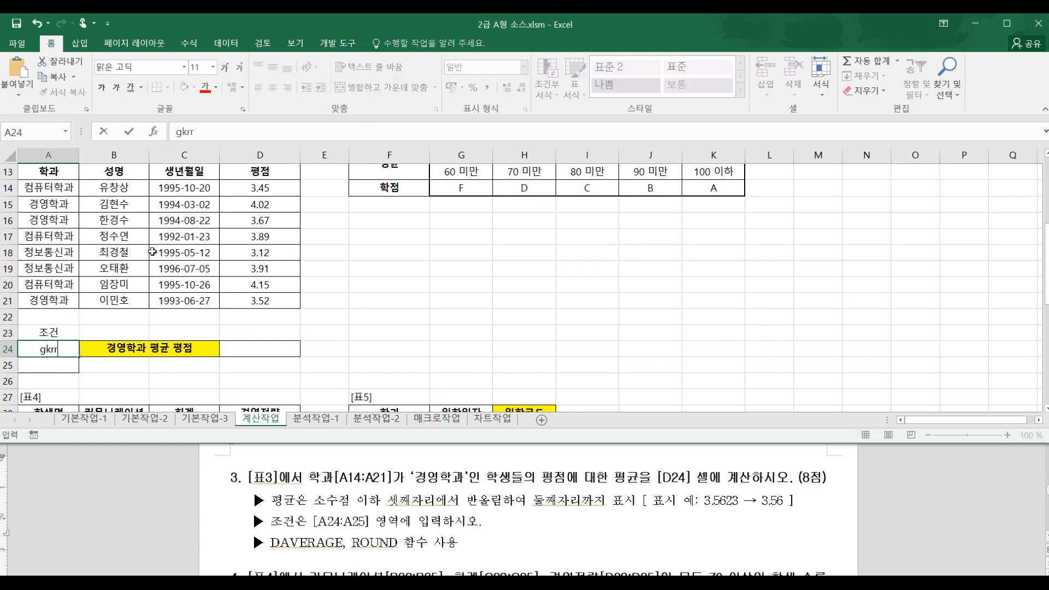
type("hk")
key("BackSpace")
key("BackSpace")
key("BackSpace")
key("BackSpace")
key("BackSpace")
key("BackSpace")
type("gkrrhk")
key("BackSpace")
key("BackSpace")
key("BackSpace")
key("BackSpace")
key("BackSpace")
key("BackSpace")
key("Hangul")
type("학과")
key("Return")
type("경여")
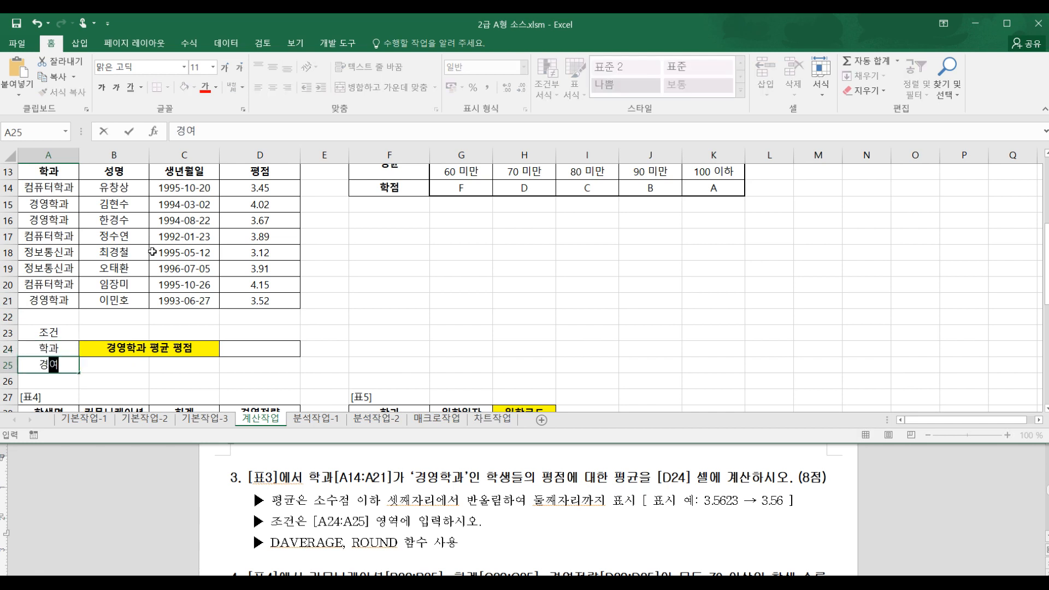
type("영학과")
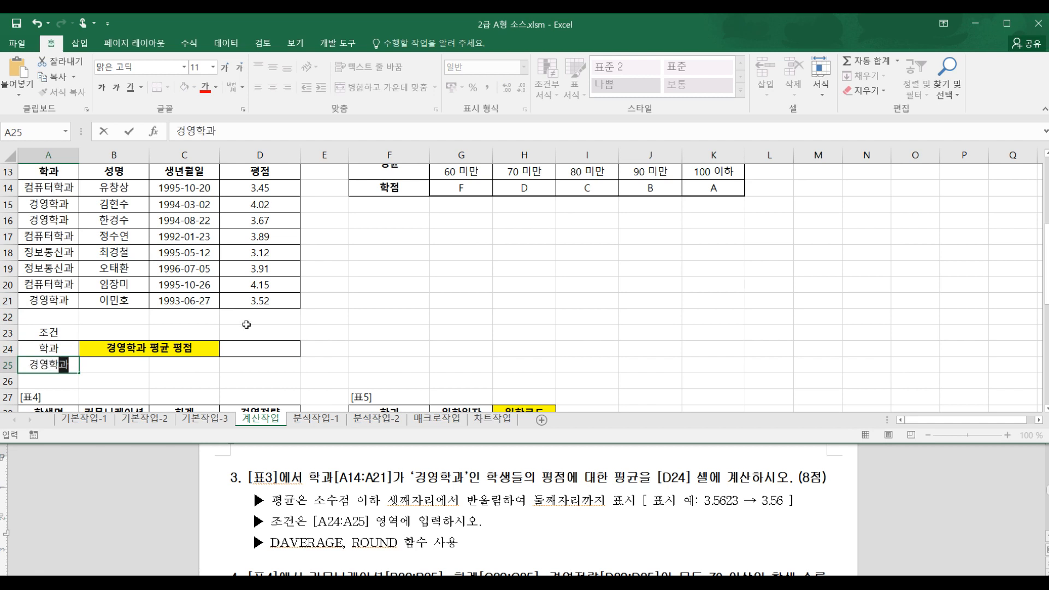
- Start a DAVERAGE formula in D24 with the 표3 range A13:D21 as its database
left_click(250, 349)
left_click(210, 129)
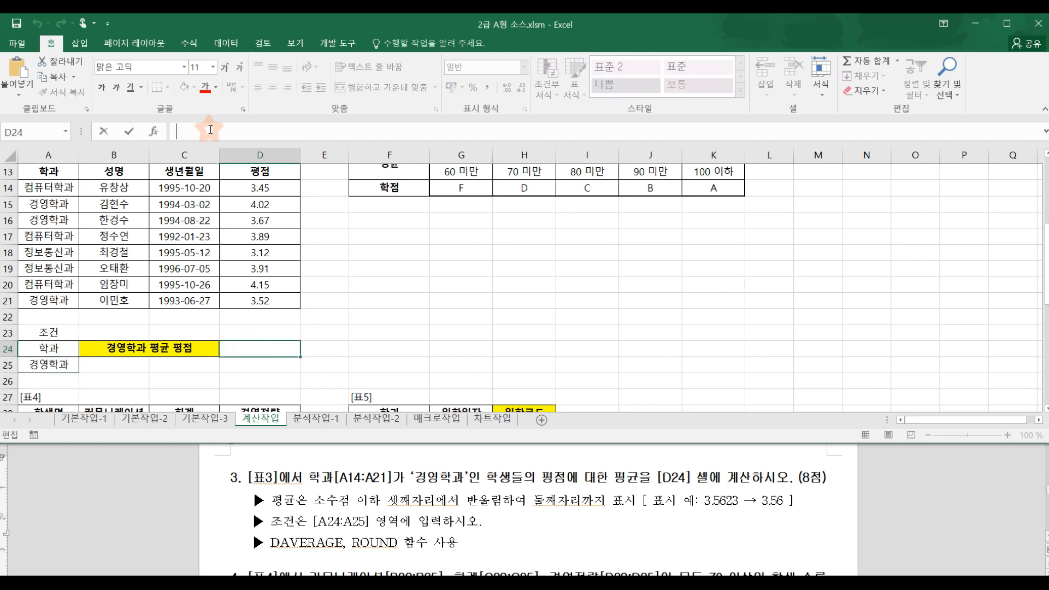
type("=da")
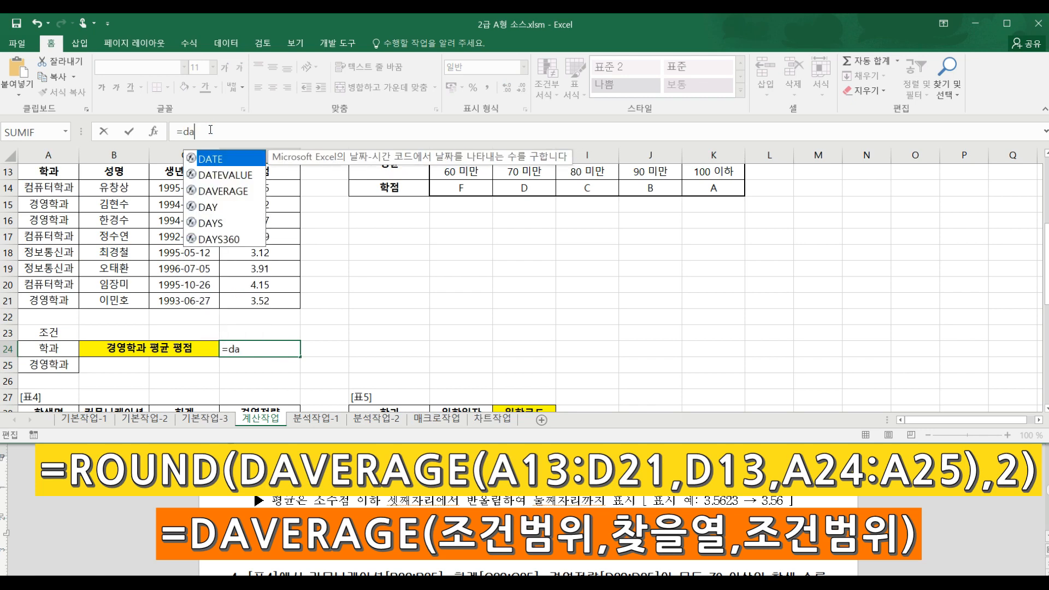
double_click(230, 191)
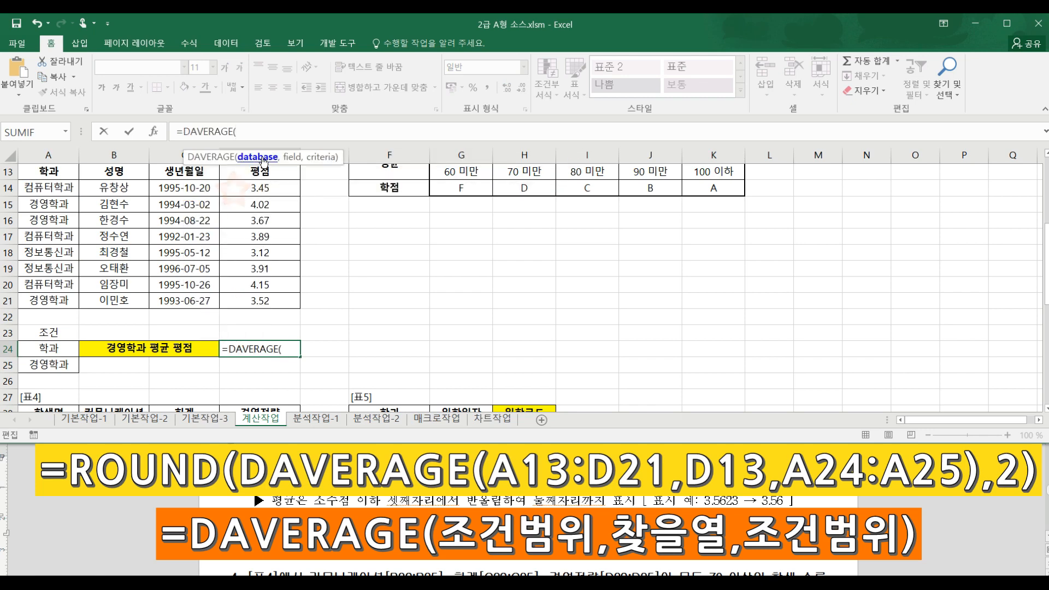
left_click_drag(52, 174, 254, 299)
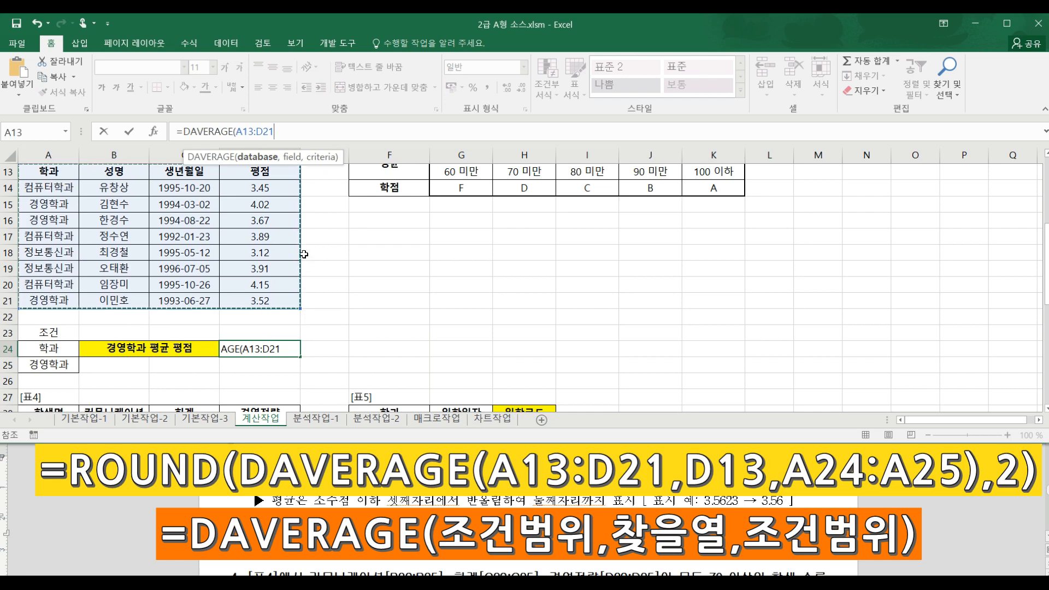
- Complete the DAVERAGE in D24 with D13 as the field and A24:A25 as the criteria, and enter the formula
type(",4")
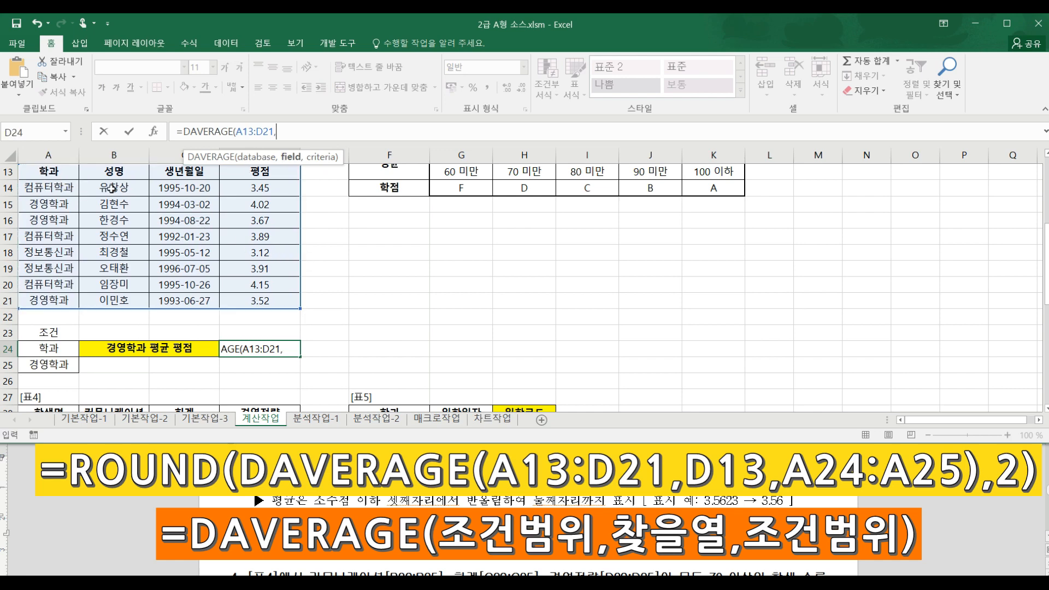
key("BackSpace")
left_click(273, 175)
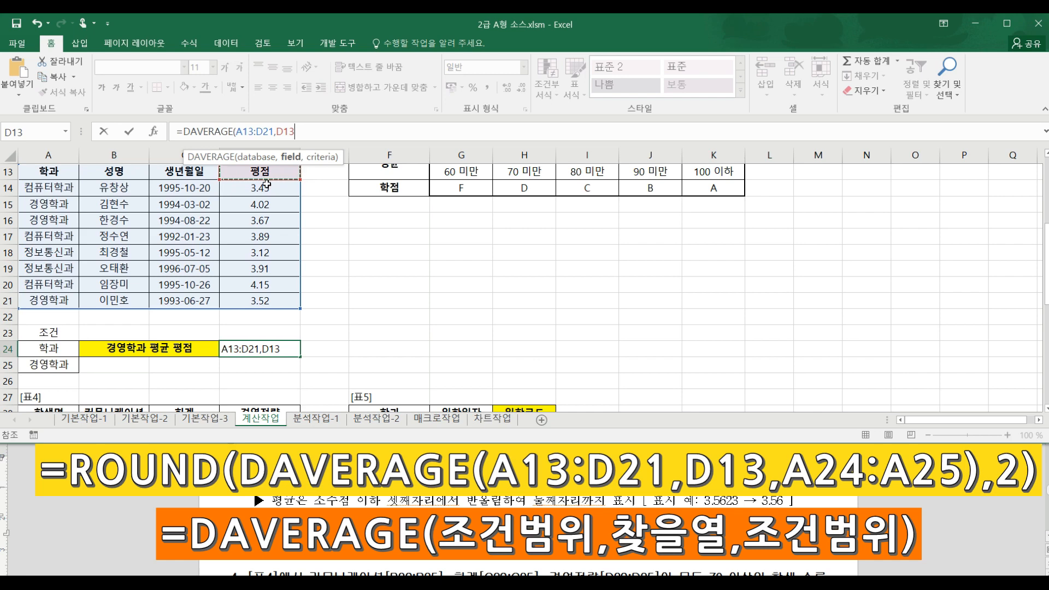
type(",")
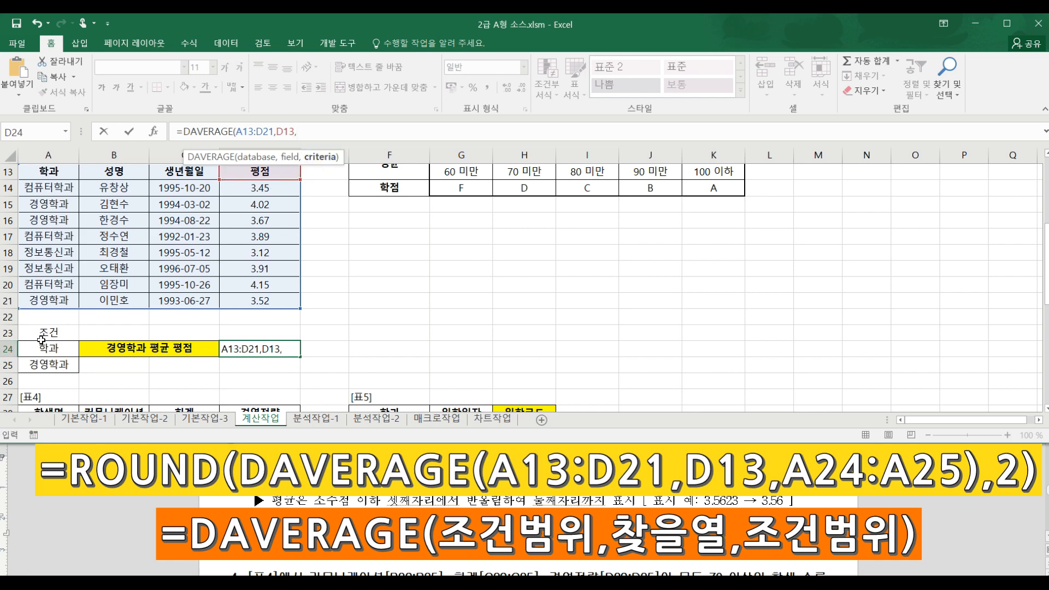
left_click_drag(44, 347, 46, 364)
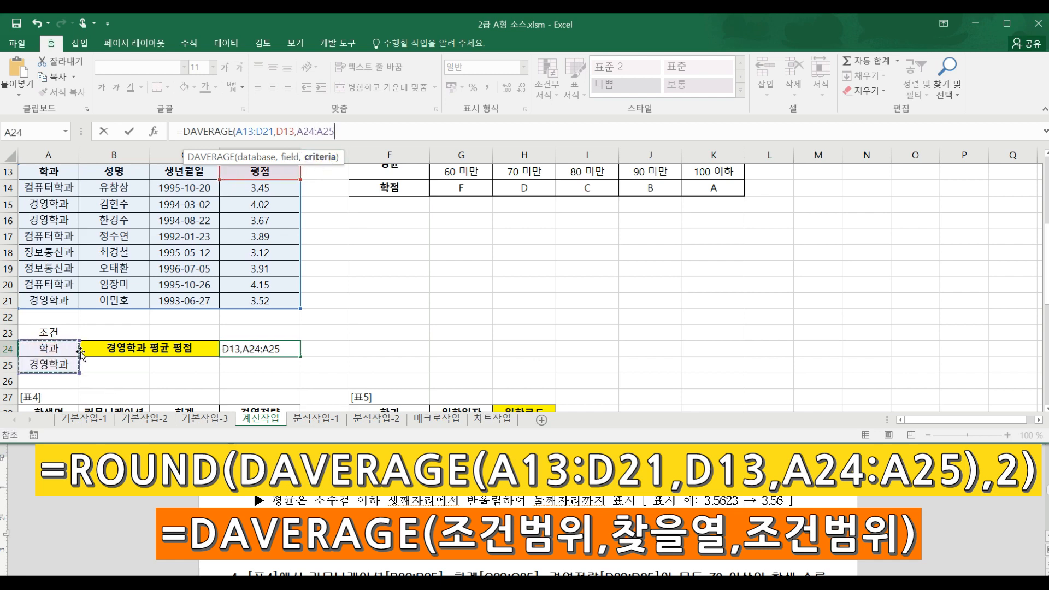
type(")")
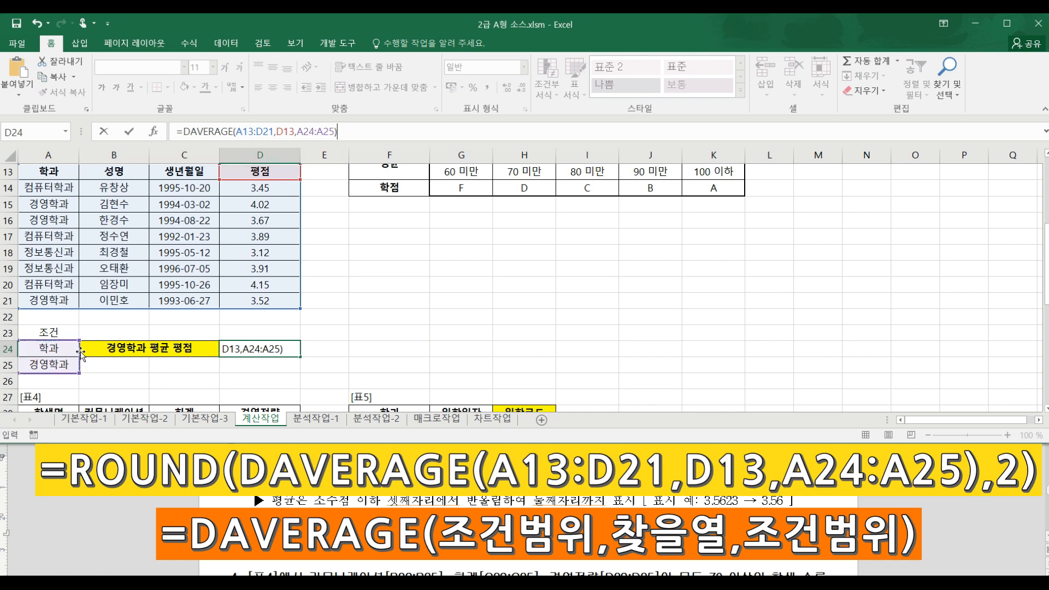
key("Tab")
- Wrap the DAVERAGE formula in D24 in a ROUND function with 2 decimal digits and check the entered formula
left_click(278, 349)
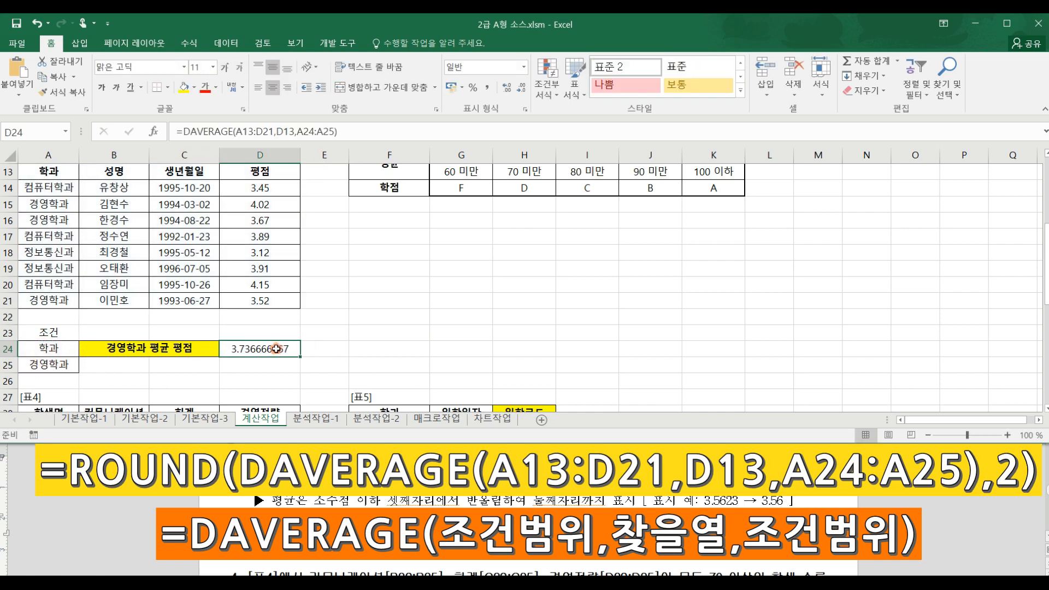
left_click(186, 131)
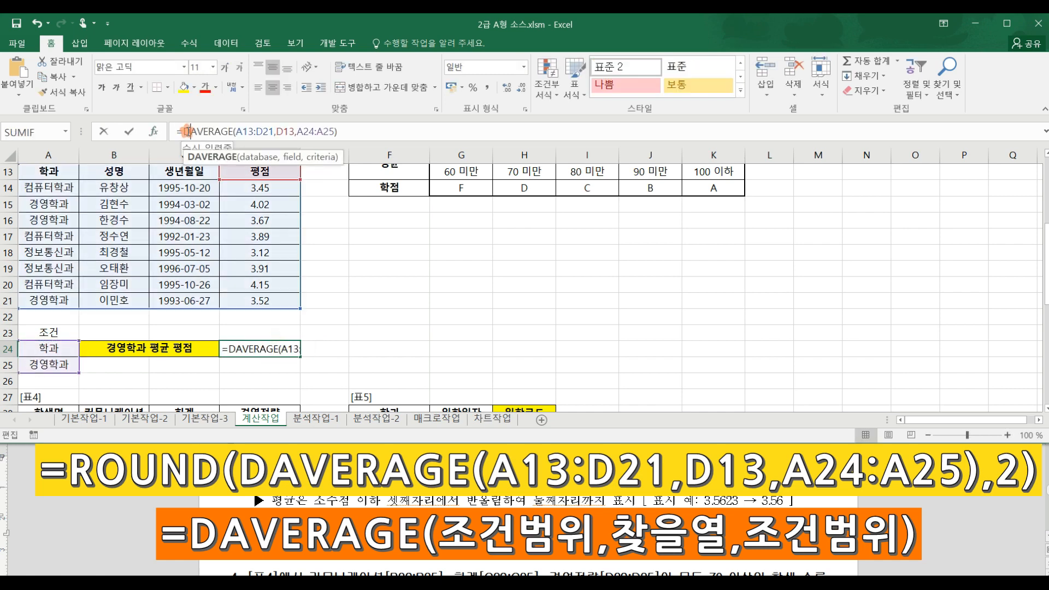
type("ro")
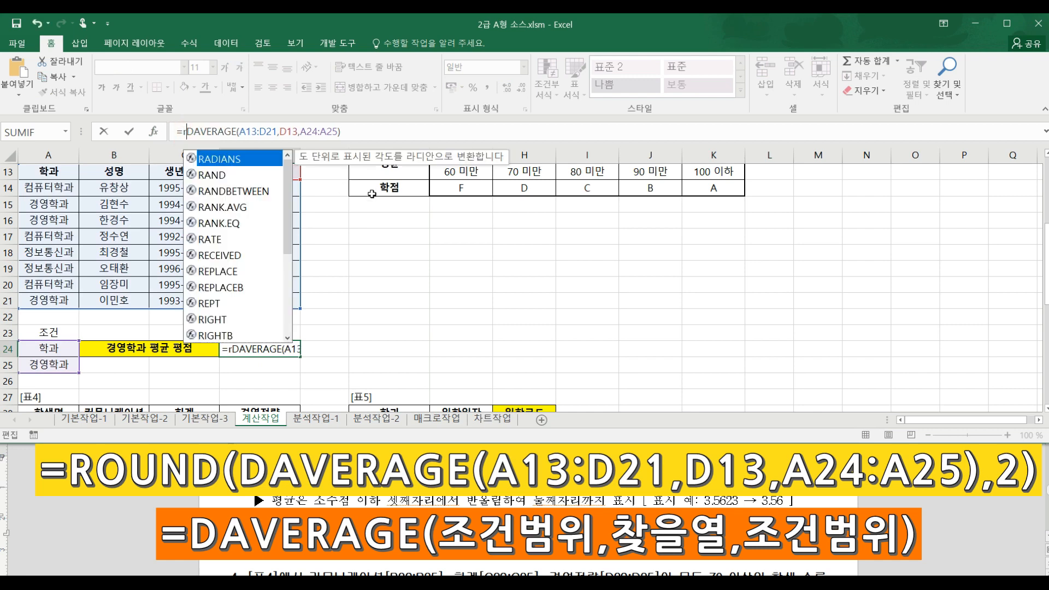
type("und")
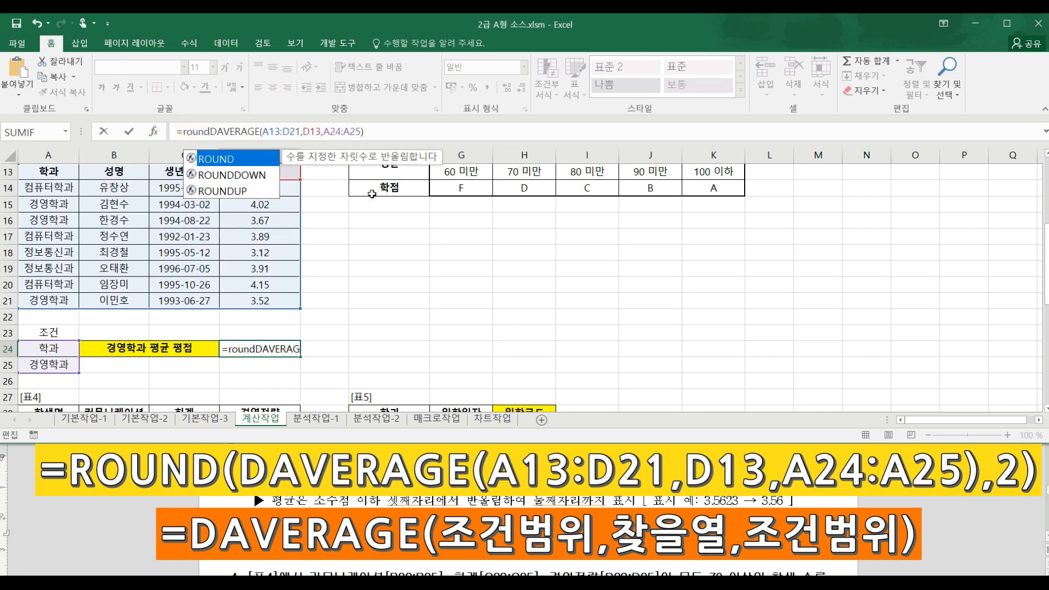
type("(")
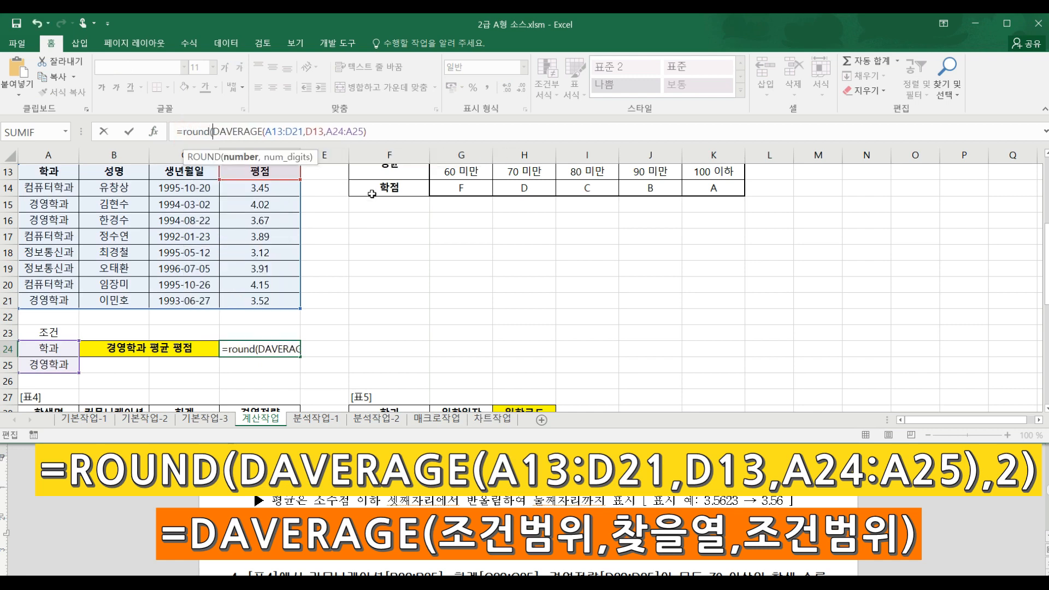
left_click(383, 131)
type(",2")
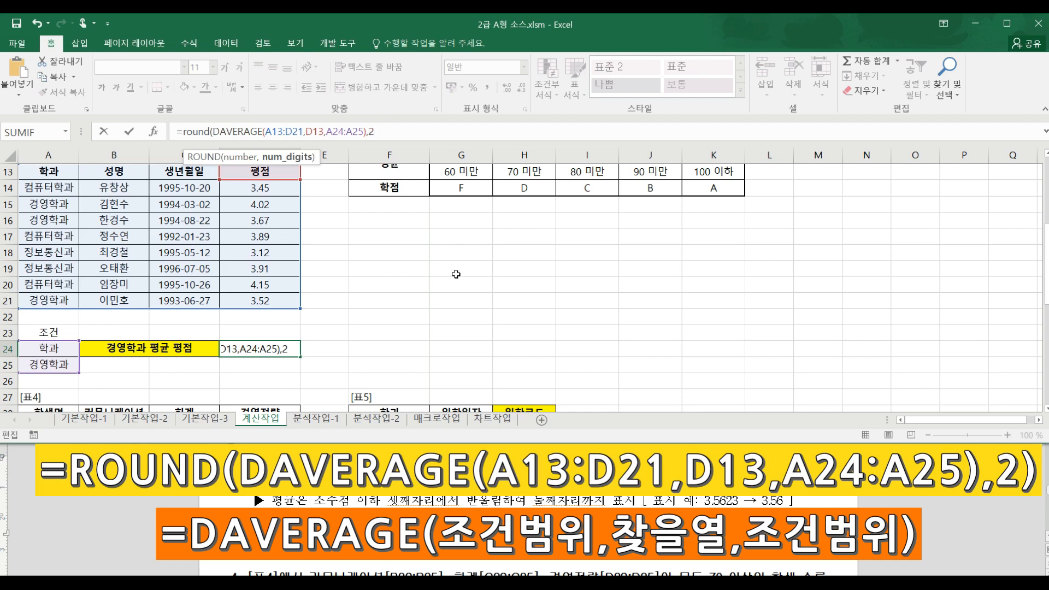
key("Tab")
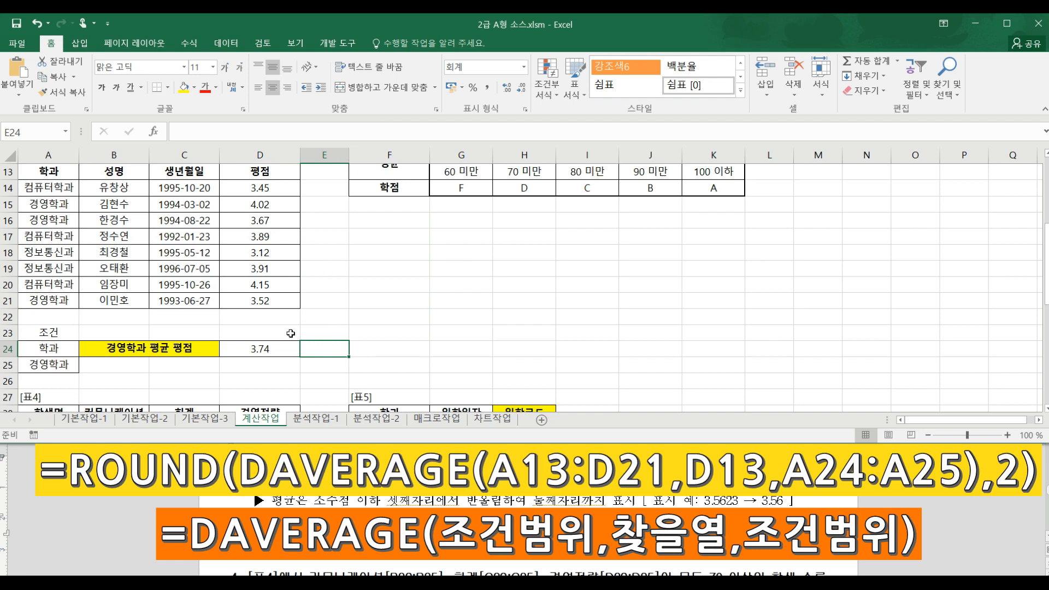
left_click(272, 346)
left_click(383, 132)
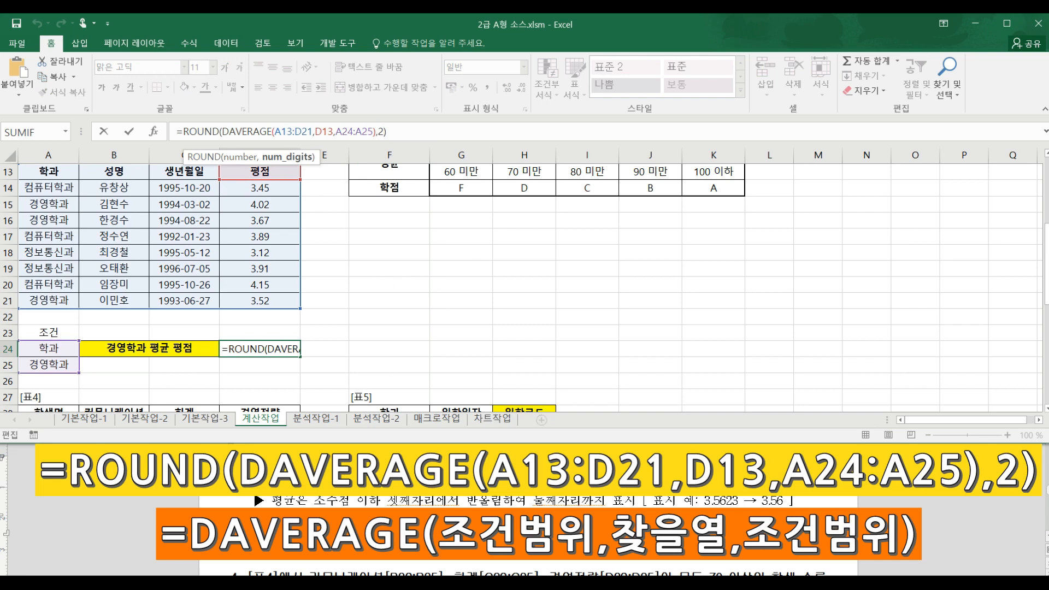
left_click(324, 335)
- Find 표4 in the worksheet and read question 4 in the Hangul document, including its allowed counting functions
scroll(339, 334, "up", 2)
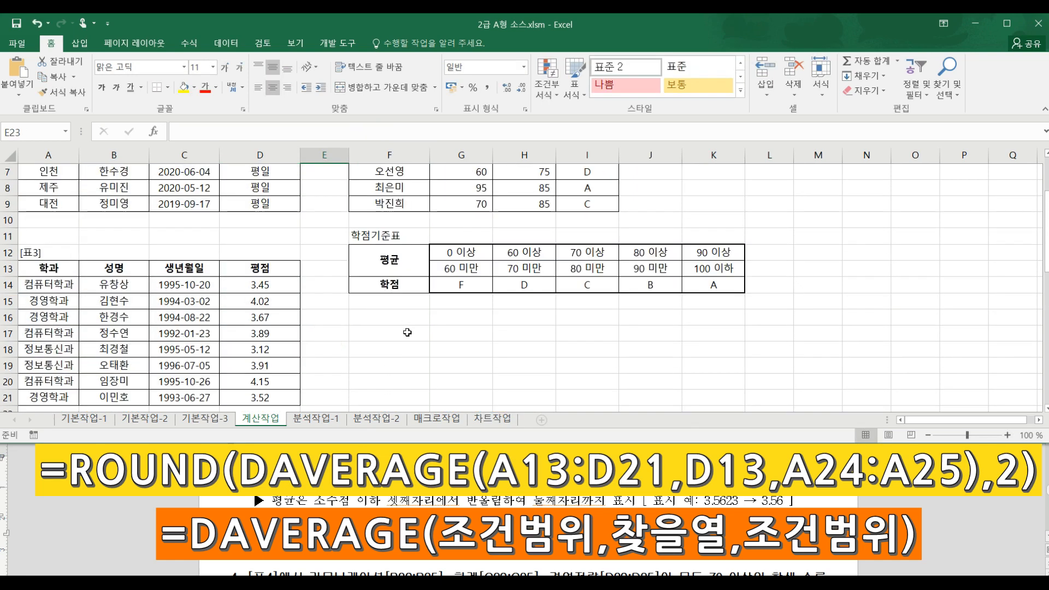
scroll(407, 332, "down", 7)
scroll(407, 332, "up", 2)
scroll(377, 341, "down", 1)
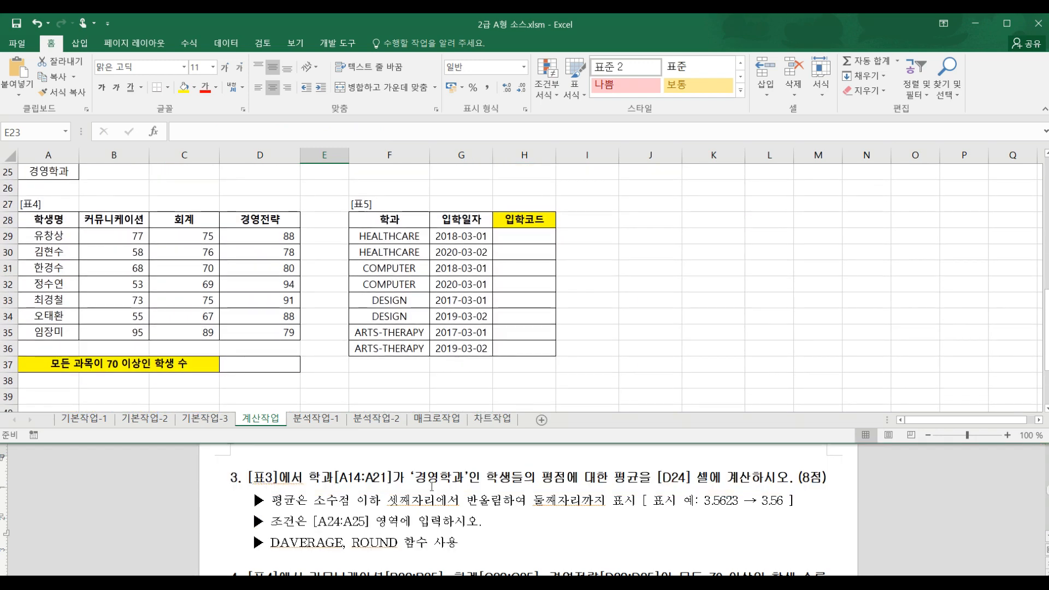
left_click(431, 486)
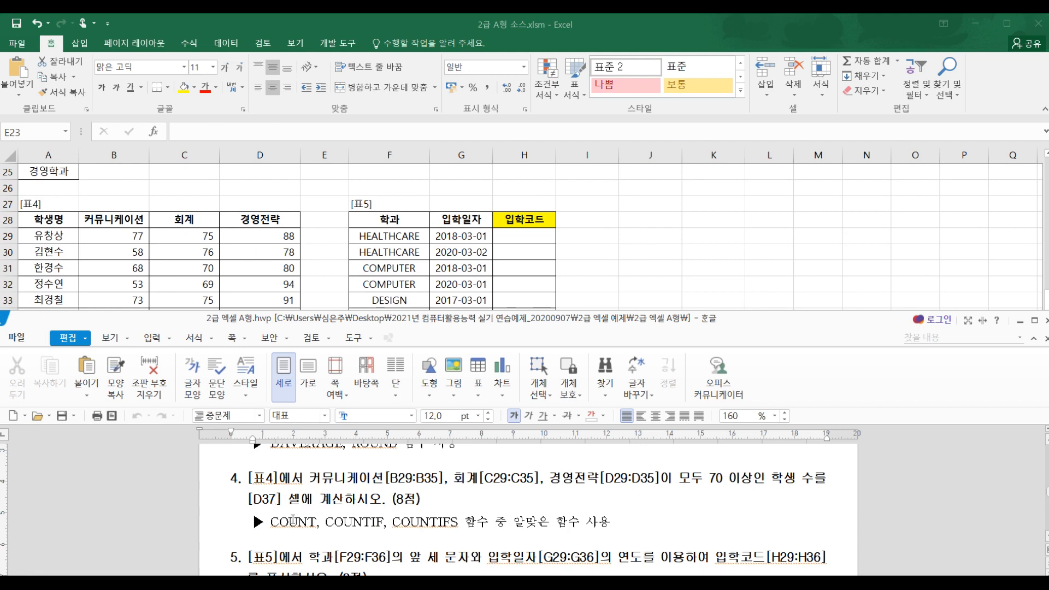
left_click_drag(276, 525, 448, 525)
left_click(445, 526)
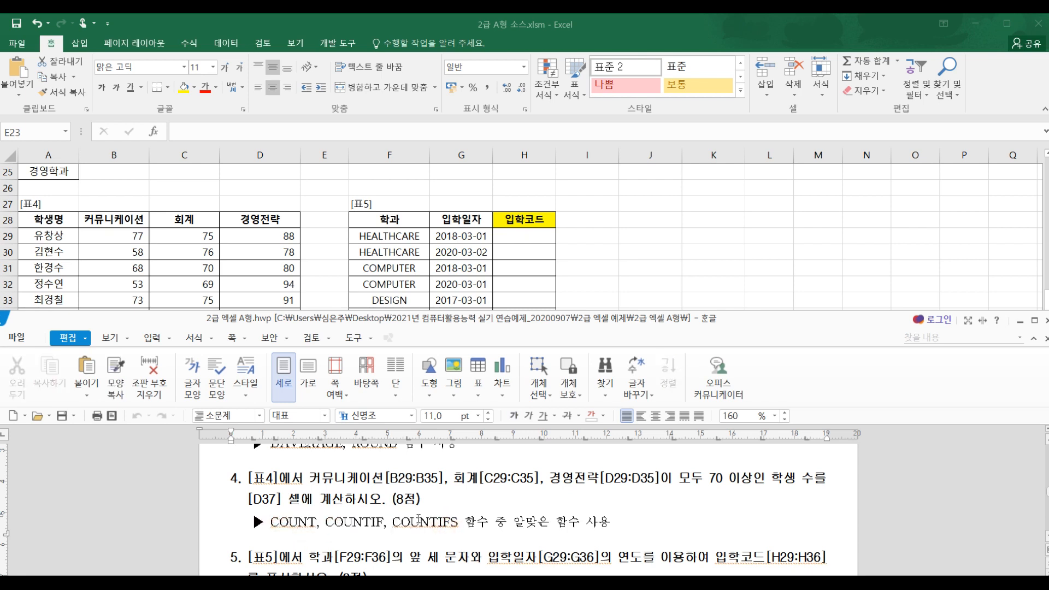
scroll(390, 474, "up", 1)
left_click(587, 484)
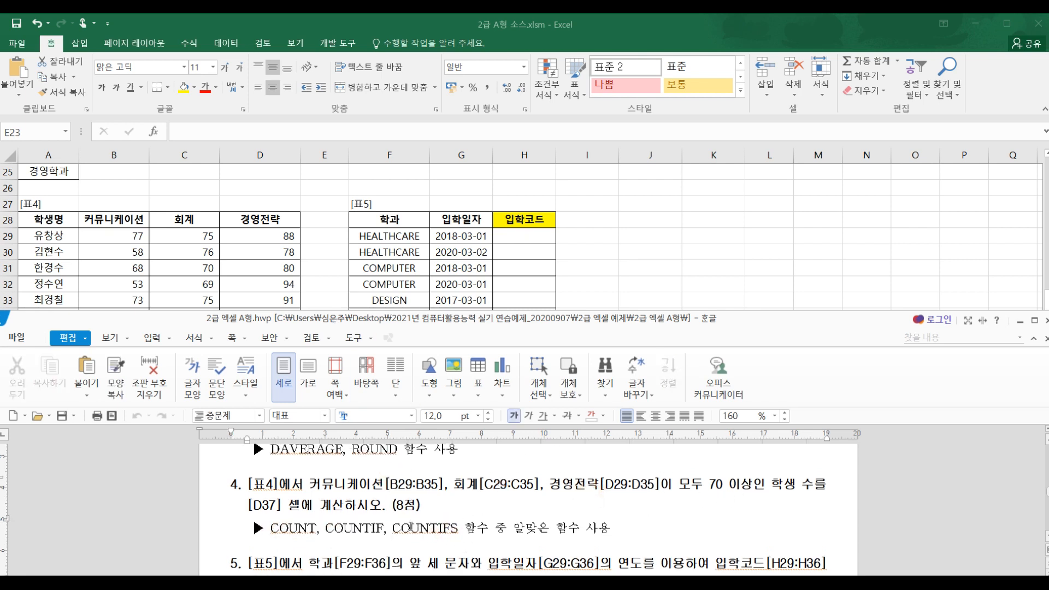
left_click_drag(458, 531, 451, 533)
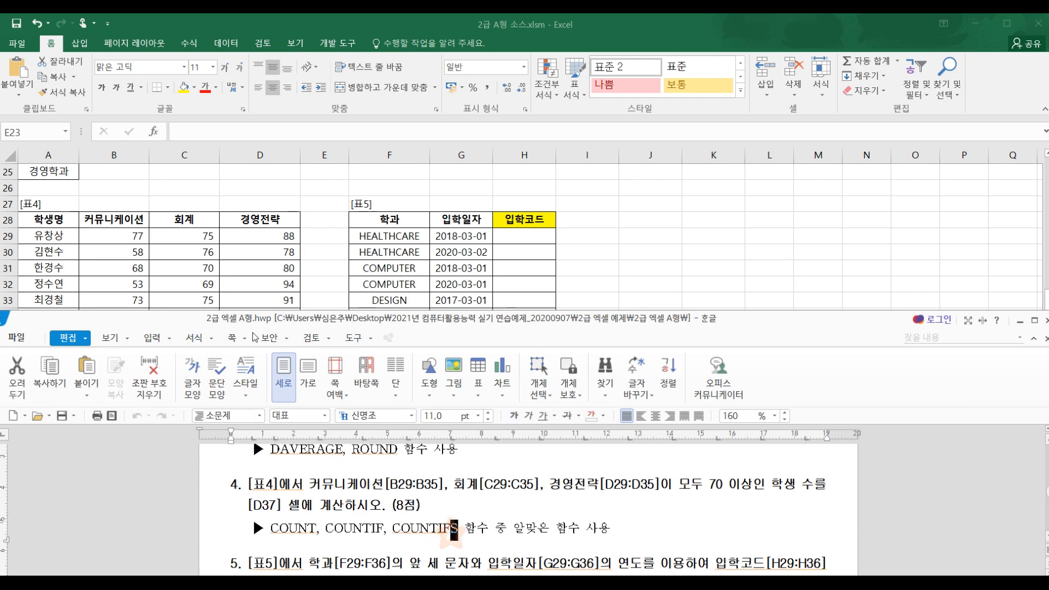
- Start a COUNTIFS formula in D37 of the Excel worksheet with the range B29:B35 and the criterion ">=70"
left_click(268, 282)
double_click(259, 364)
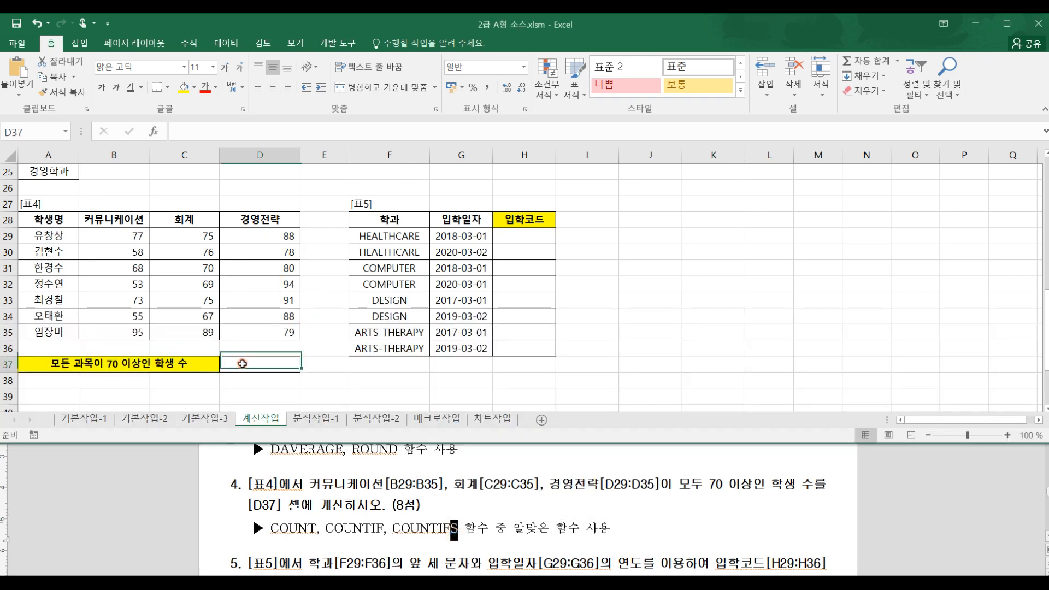
left_click(231, 132)
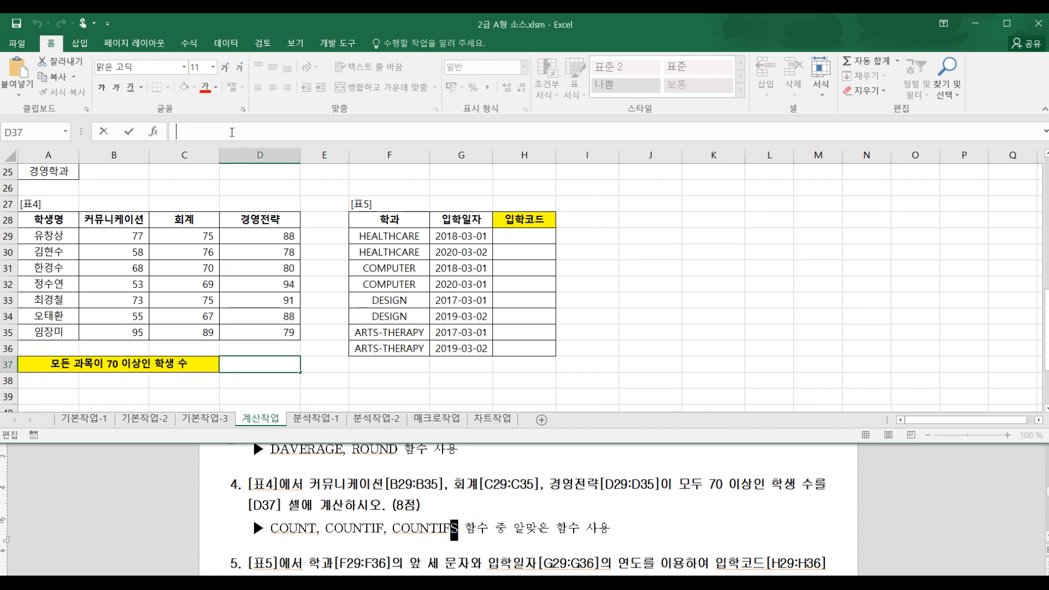
type("=count")
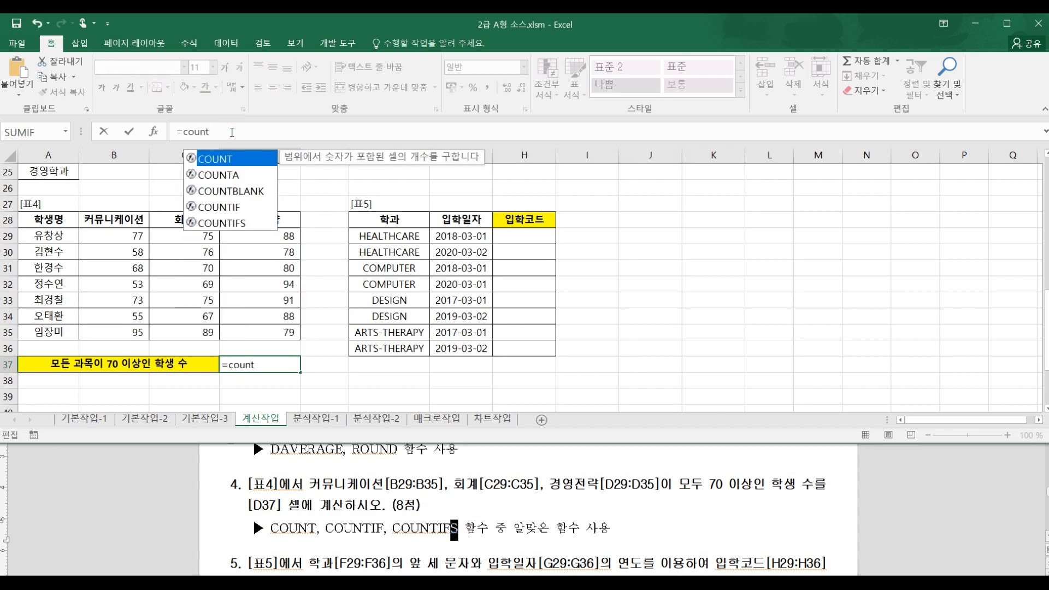
type("ifs(")
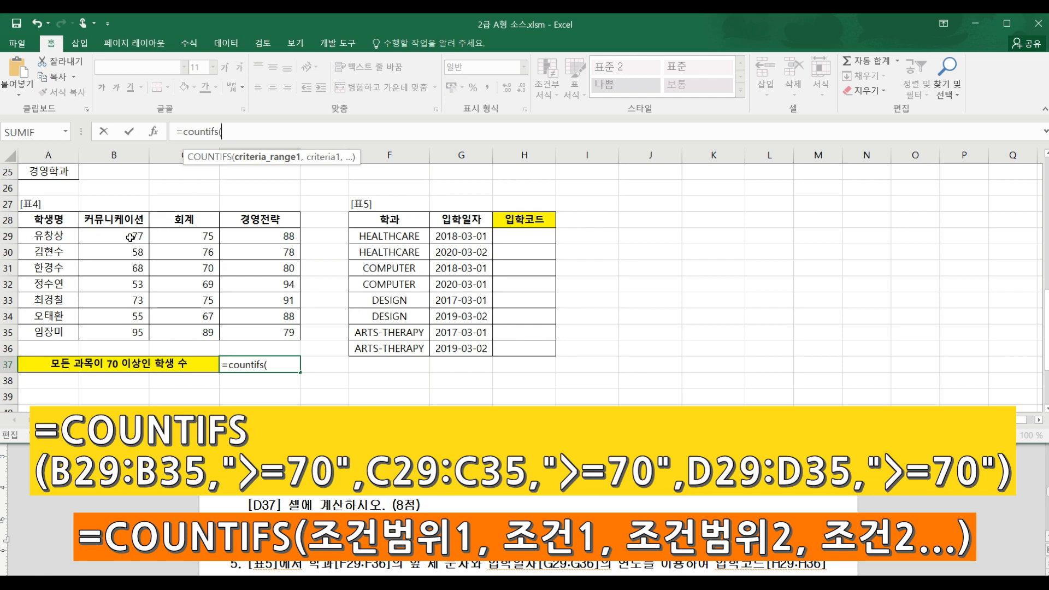
left_click_drag(131, 237, 135, 340)
type(",>=")
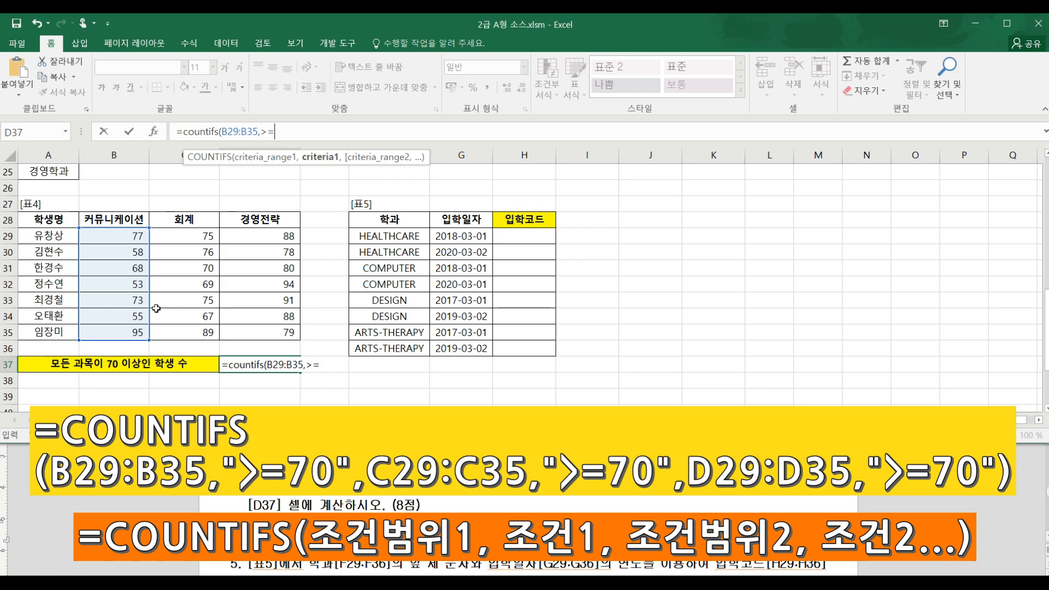
type("70")
left_click(261, 132)
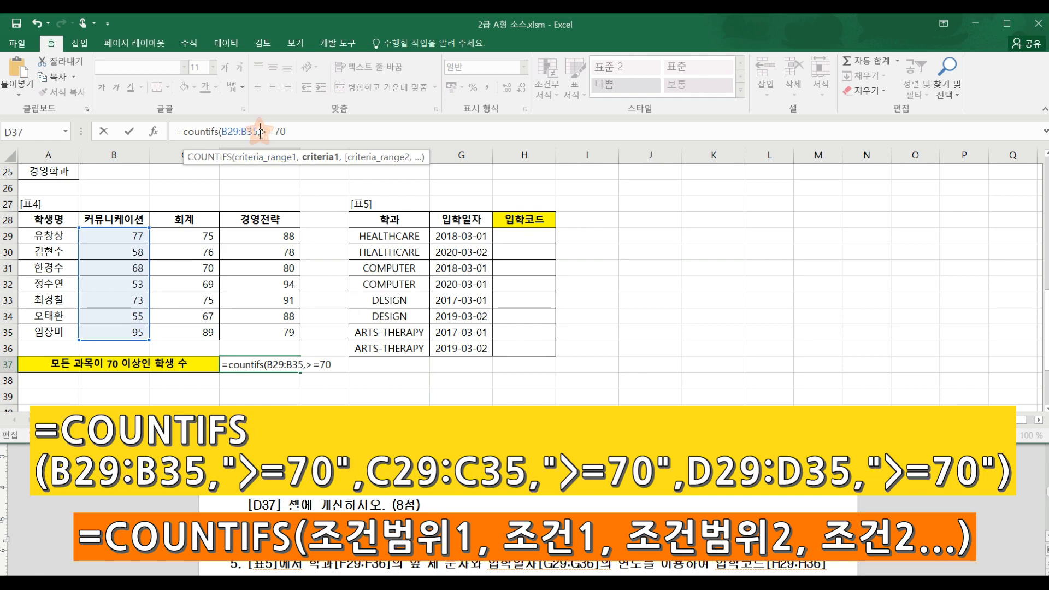
type("\"")
left_click(300, 128)
type("\"")
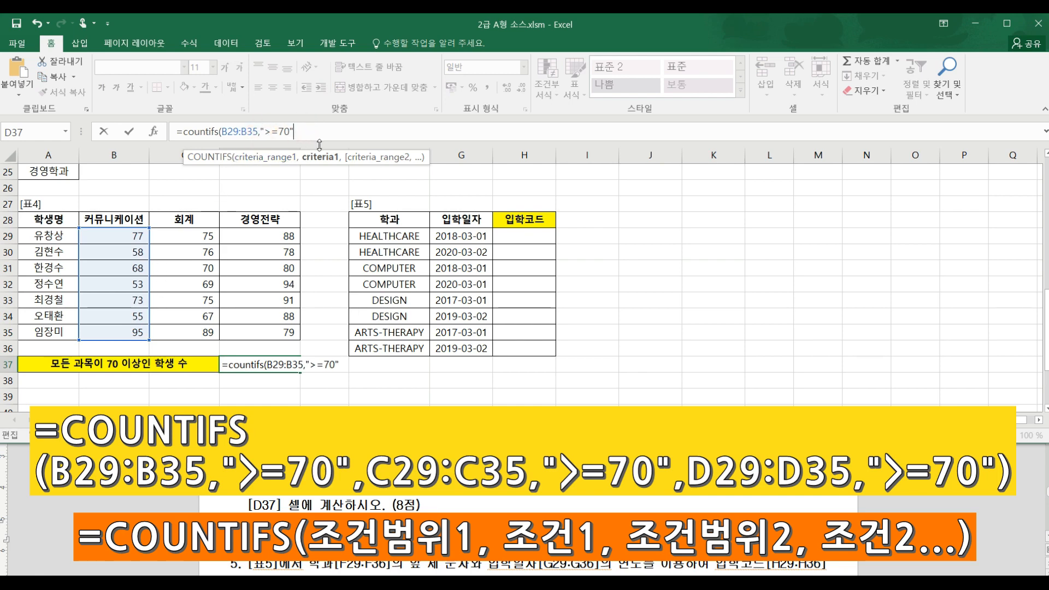
- Add C29:C35 and D29:D35, each with the criterion ">=70", to the COUNTIFS in D37 and enter the formula
type(",")
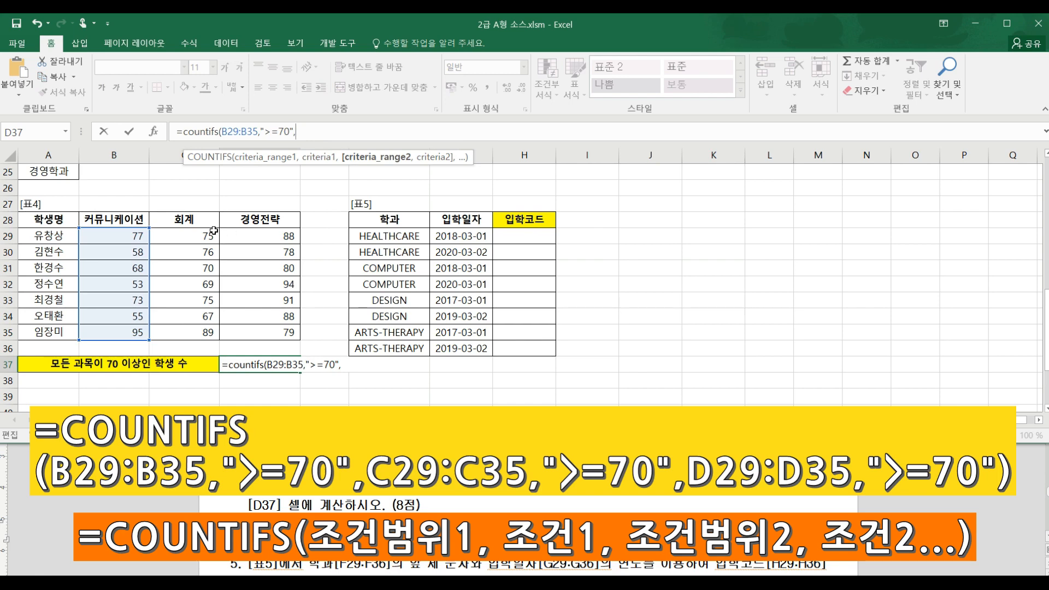
left_click_drag(208, 235, 210, 334)
type(",")
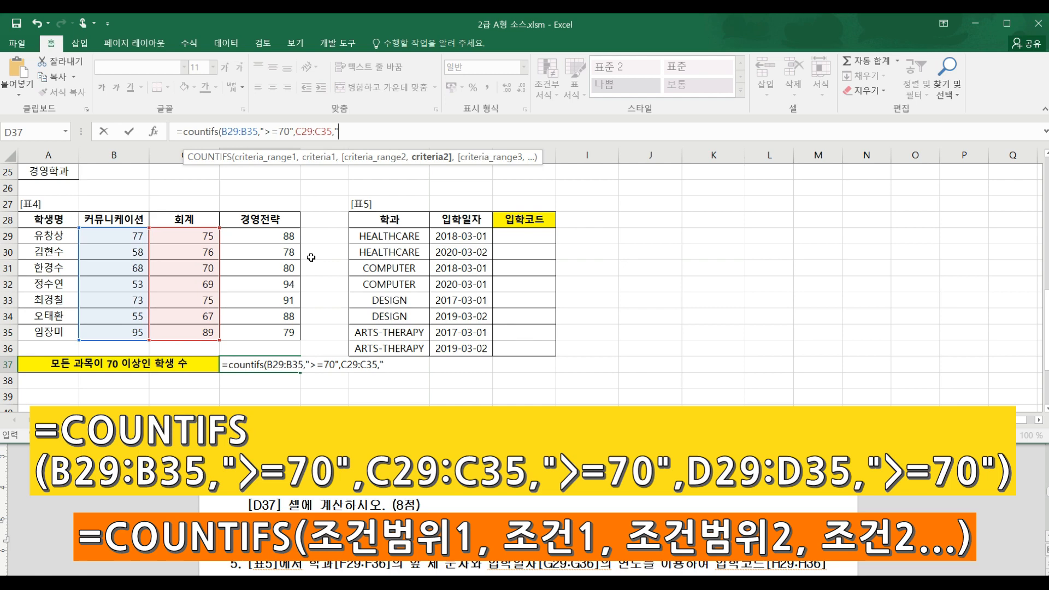
type("\">=70\",")
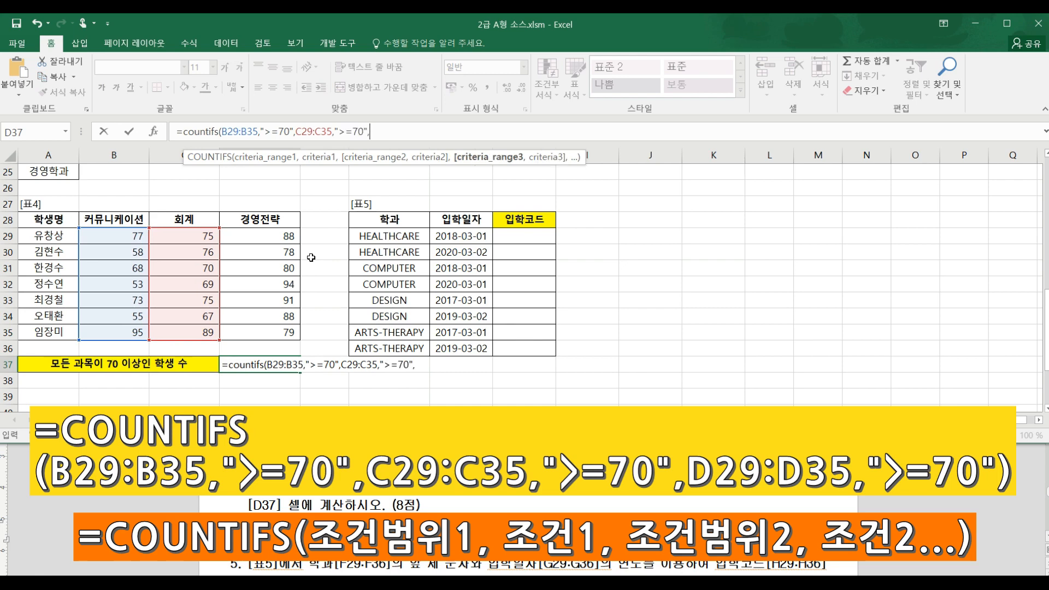
left_click_drag(259, 241, 273, 329)
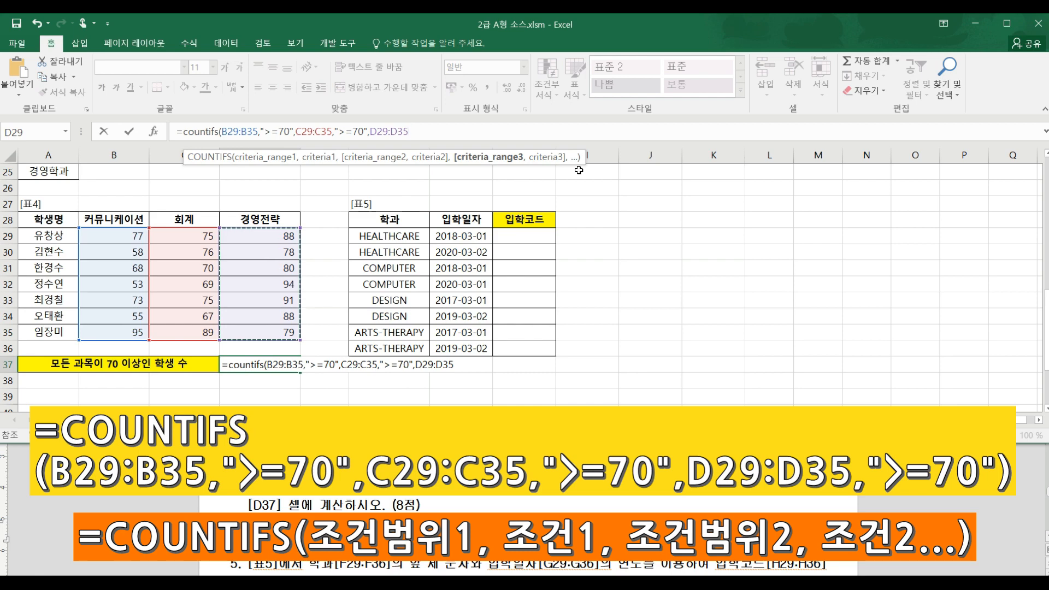
type(",")
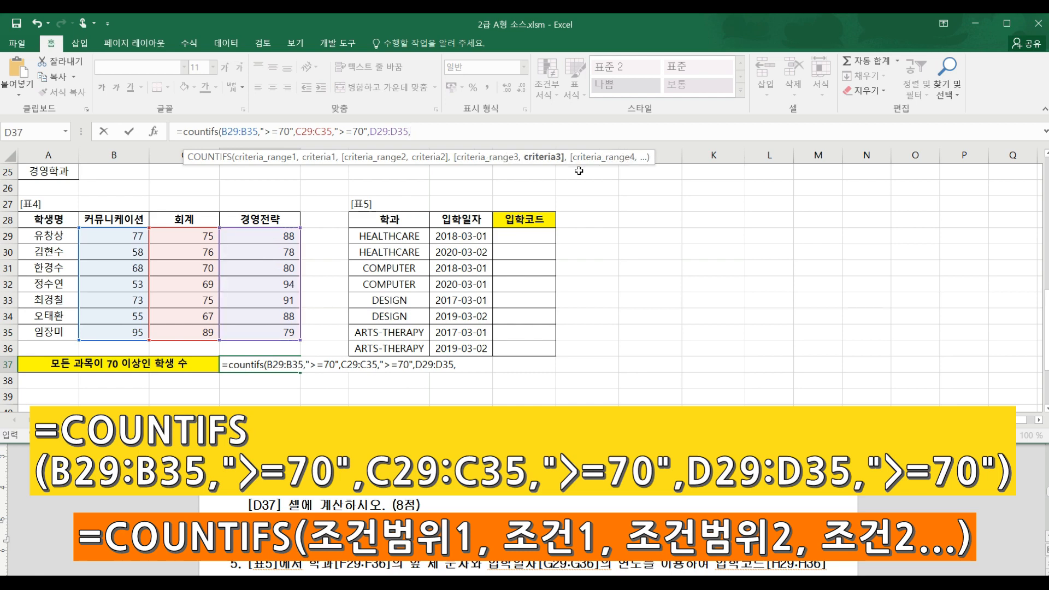
type("\">=70\")")
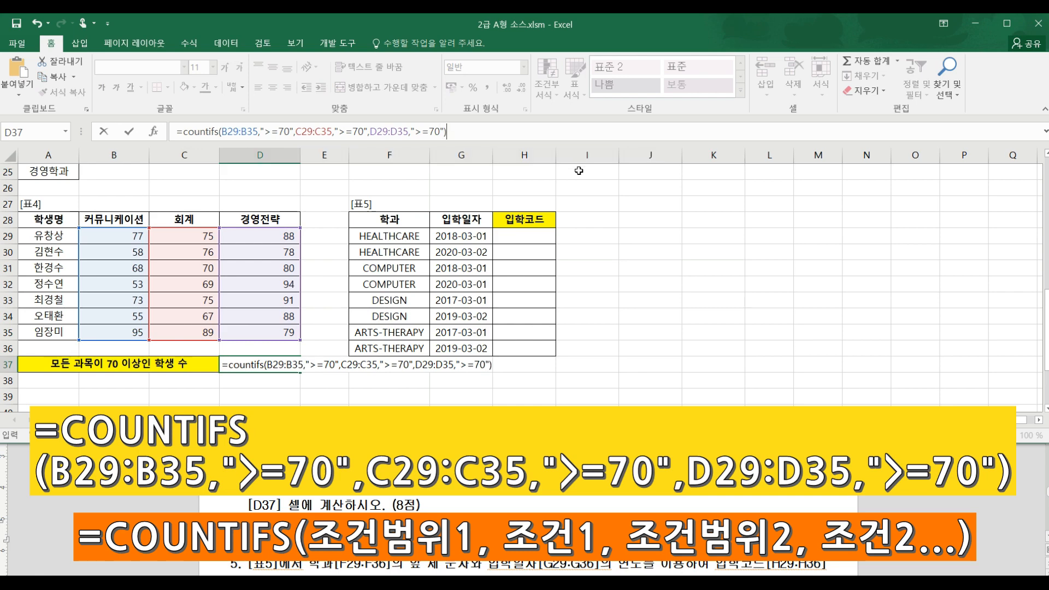
key("Tab")
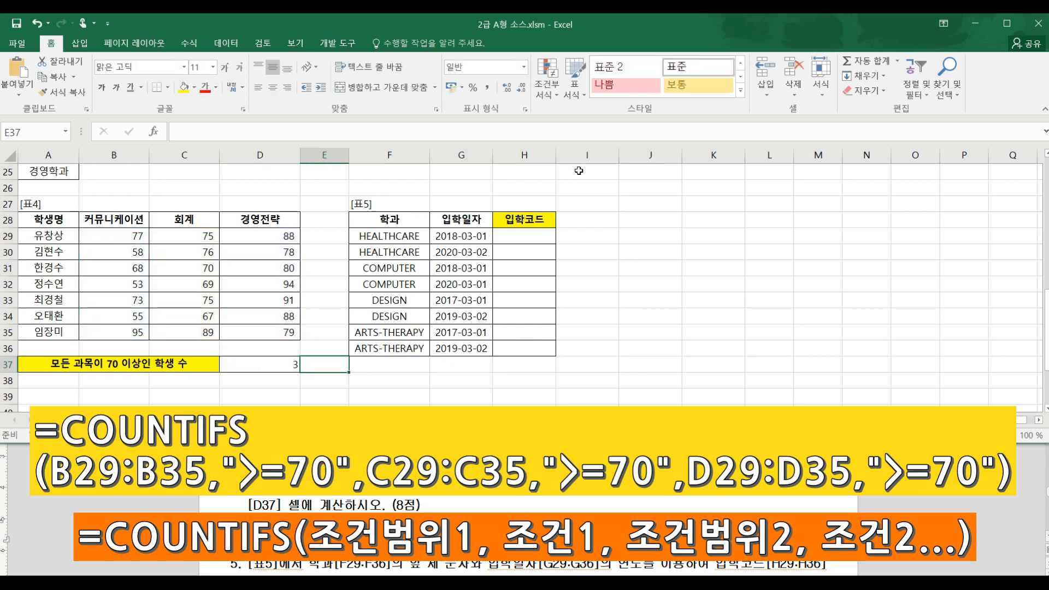
left_click(287, 363)
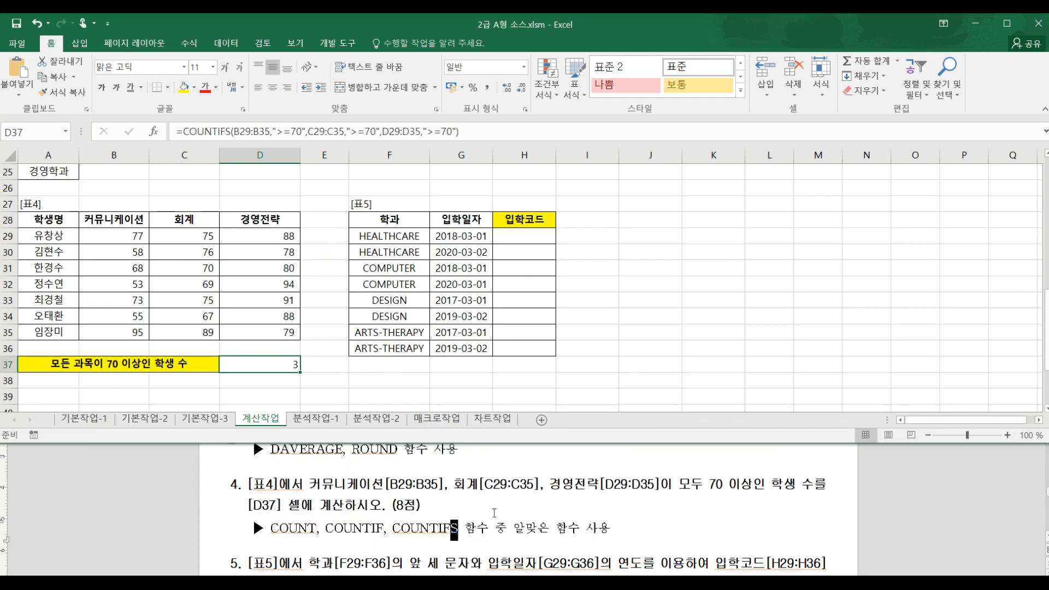
- Read question 5 in the Hangul document, including the 입학코드 display example and the functions required for 표5
left_click(488, 533)
scroll(472, 500, "down", 3)
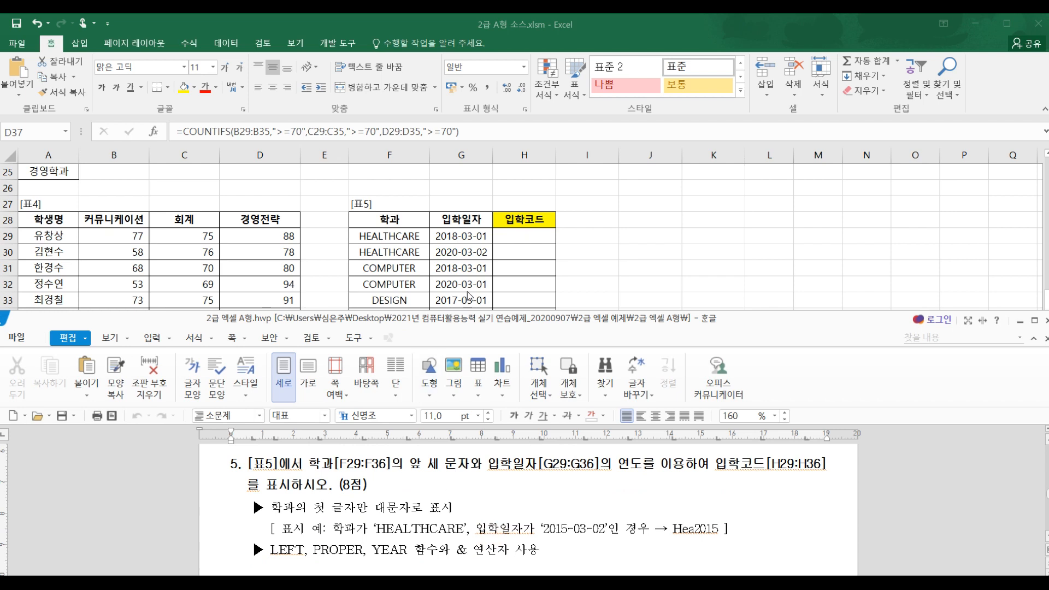
left_click(310, 487)
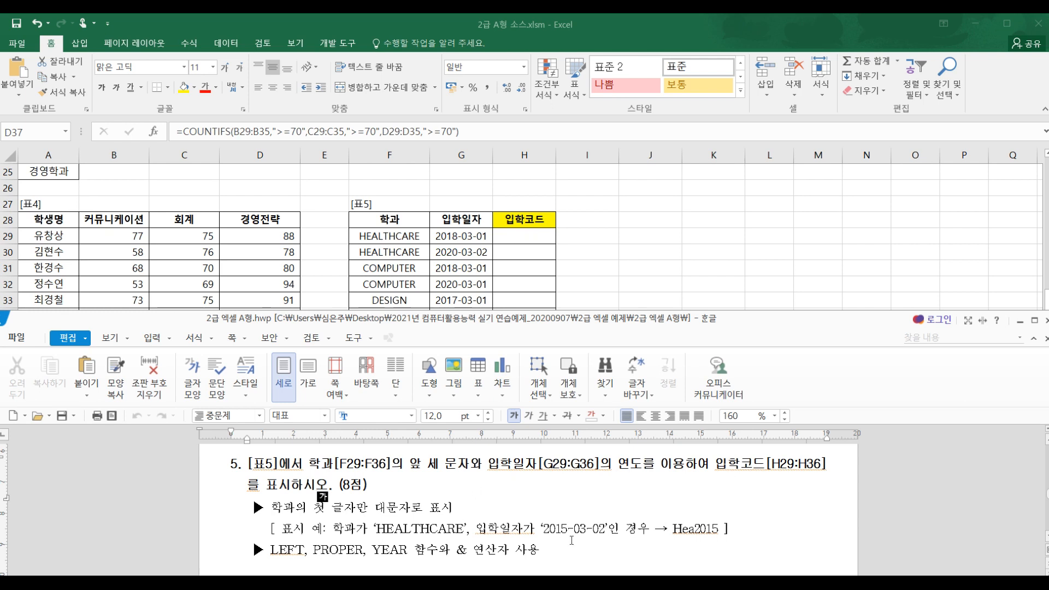
double_click(672, 528)
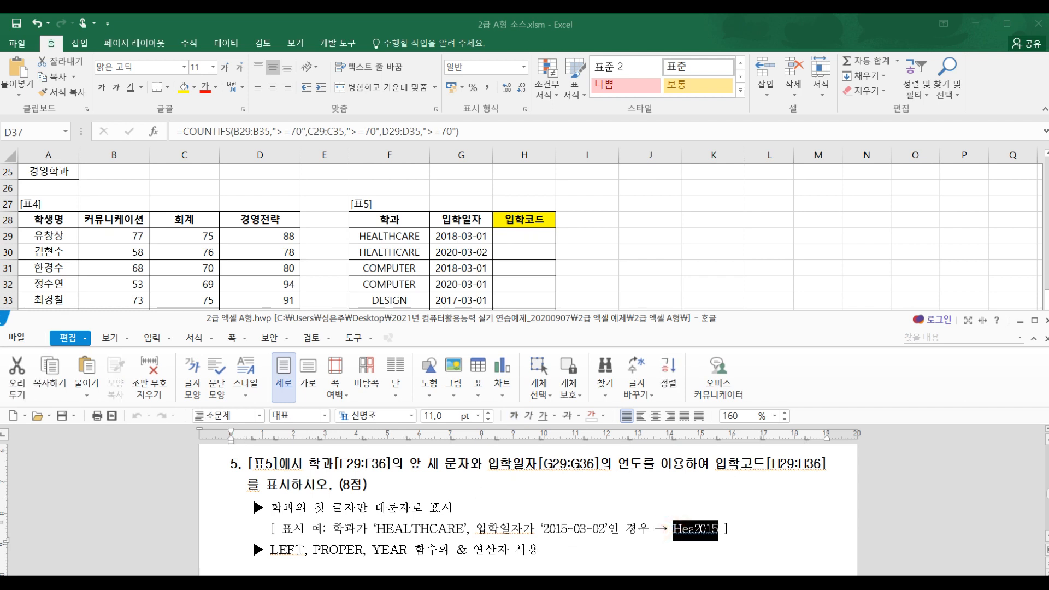
left_click_drag(270, 549, 514, 550)
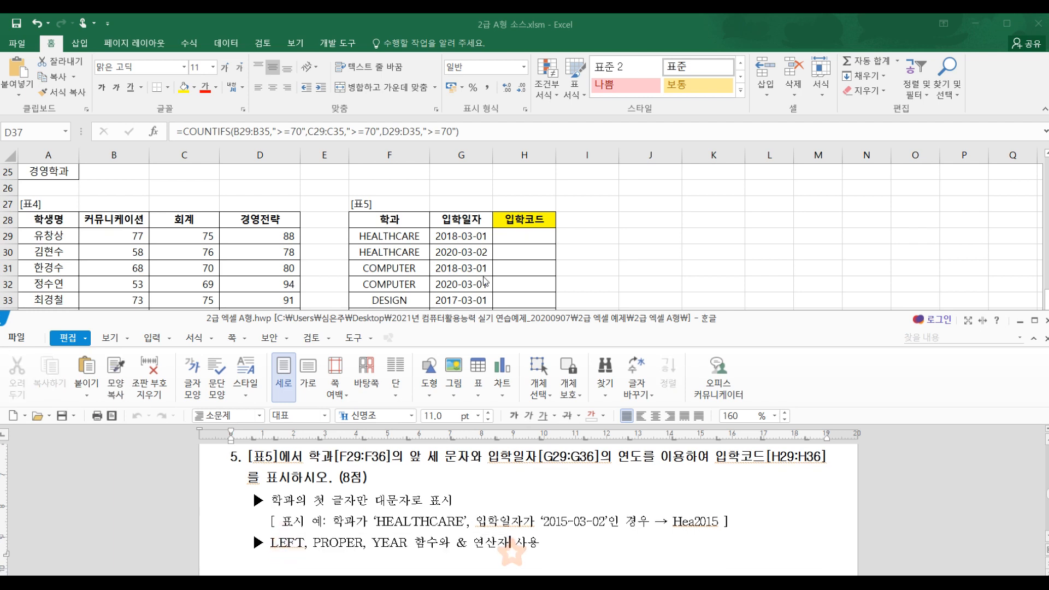
- Enter a LEFT formula in H29 of the Excel worksheet that extracts the first 3 characters of F29
left_click(506, 240)
left_click(510, 233)
left_click(371, 133)
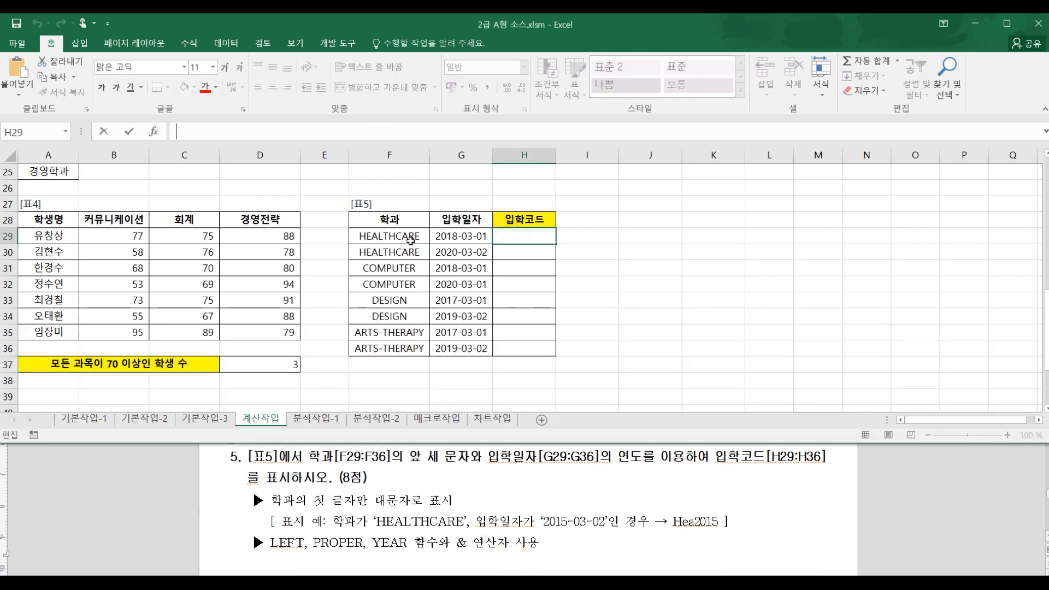
type("=le")
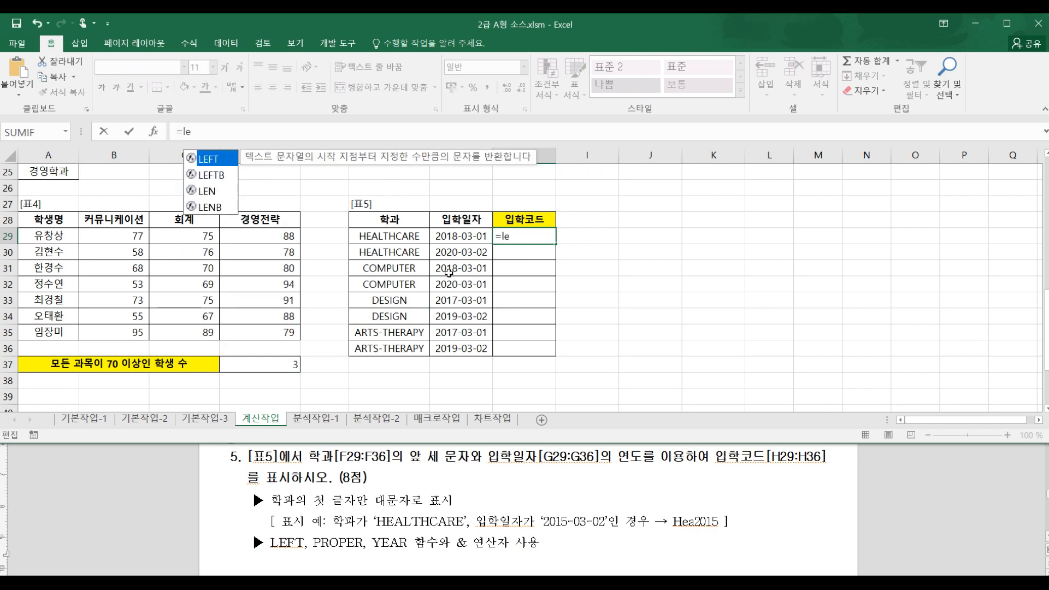
type("ft(")
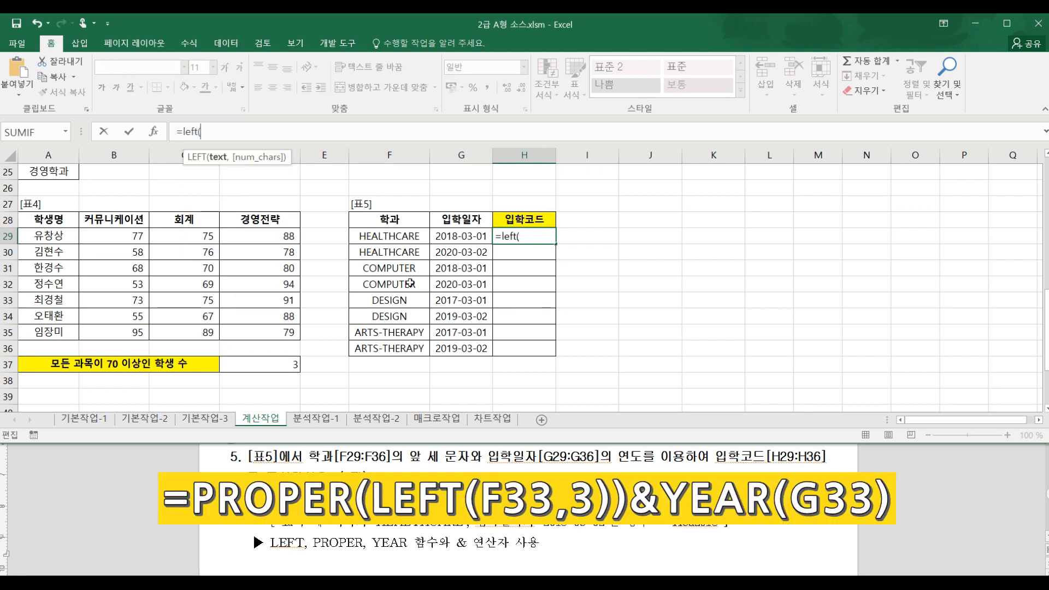
left_click(396, 238)
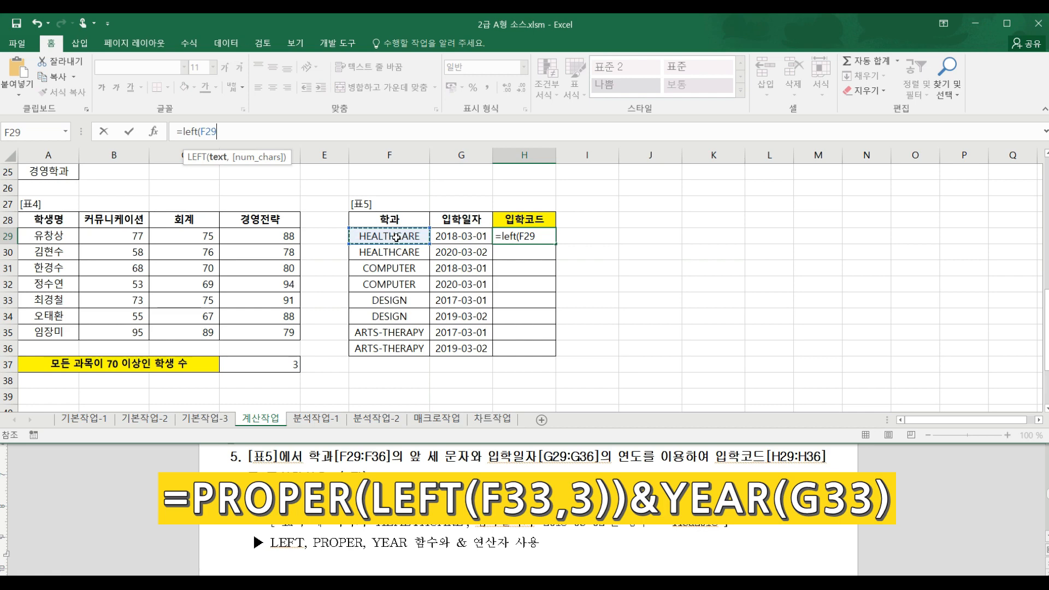
type(",")
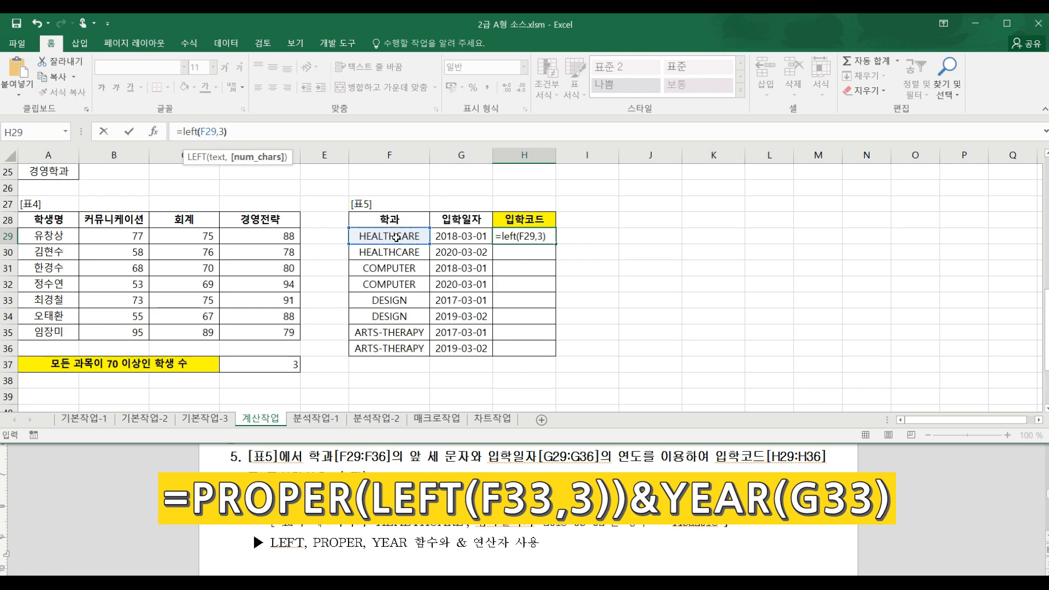
type("3)")
key("Return")
left_click(519, 232)
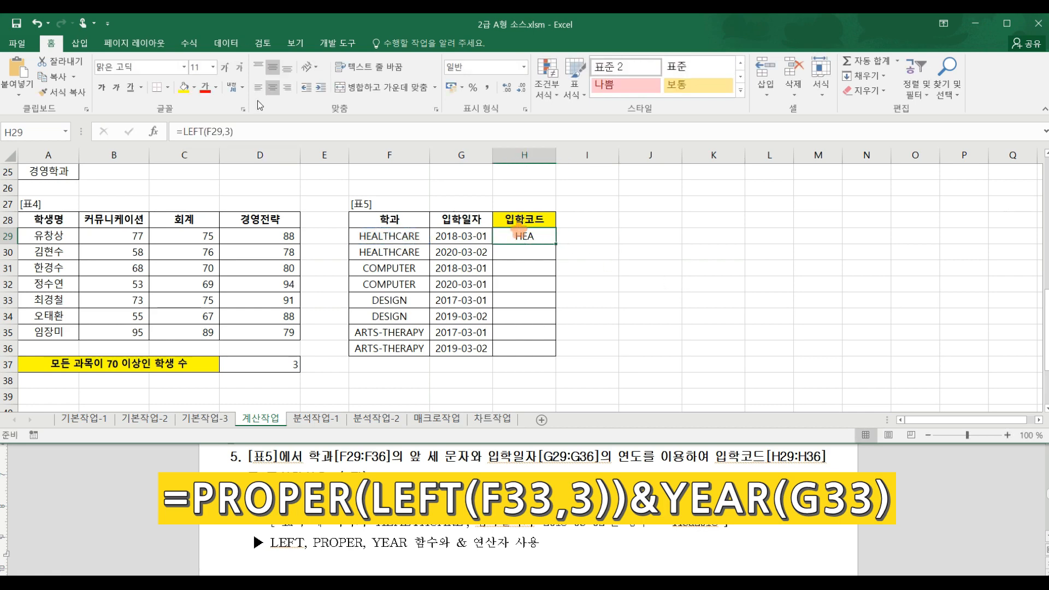
left_click(264, 127)
- Enter a YEAR formula in I29 that extracts the year from the 입학일자 in G29
left_click(577, 239)
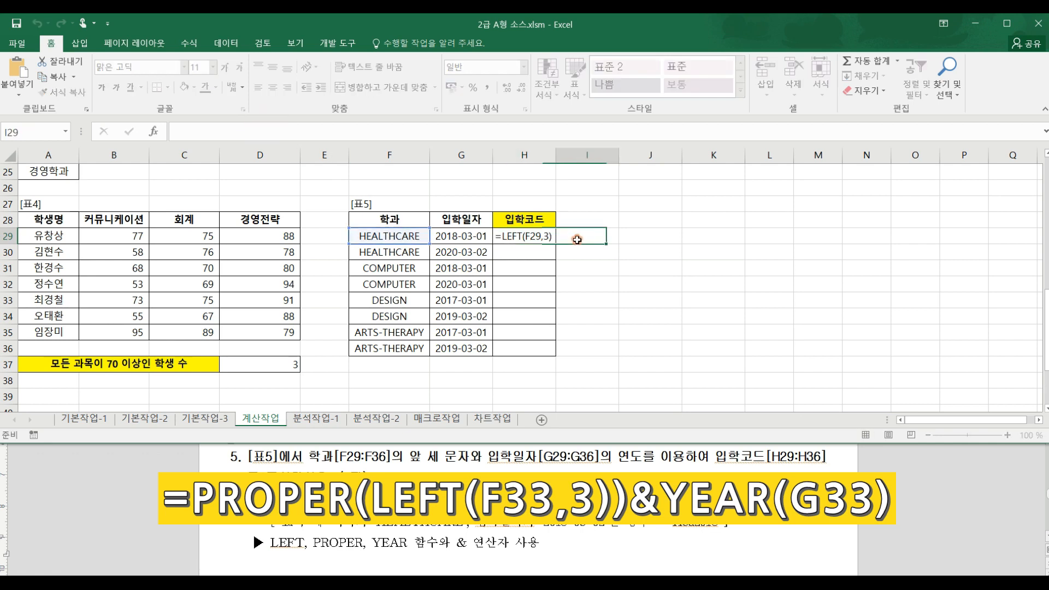
left_click(222, 137)
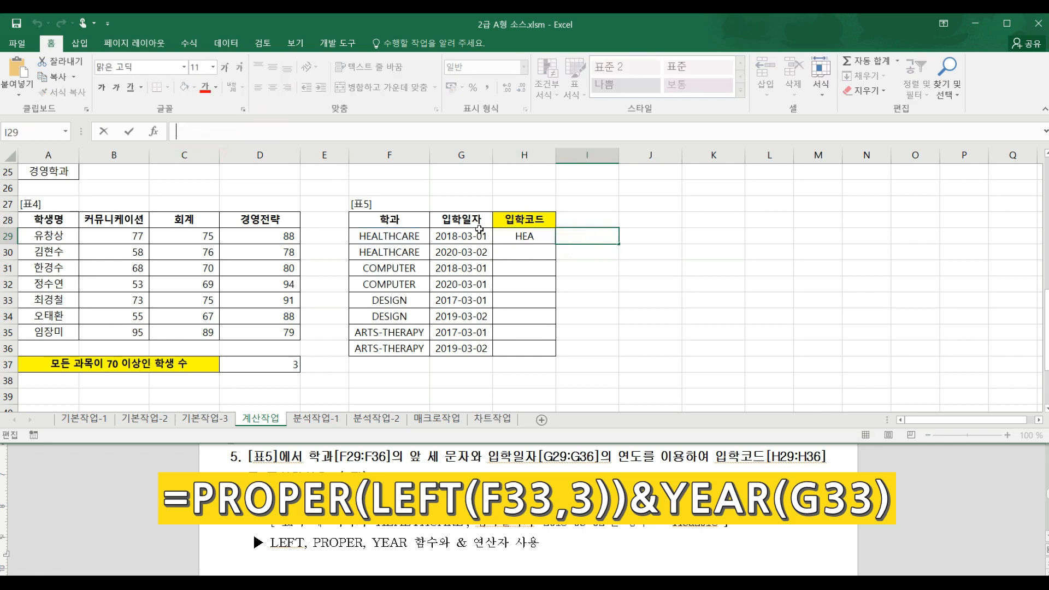
type("=year")
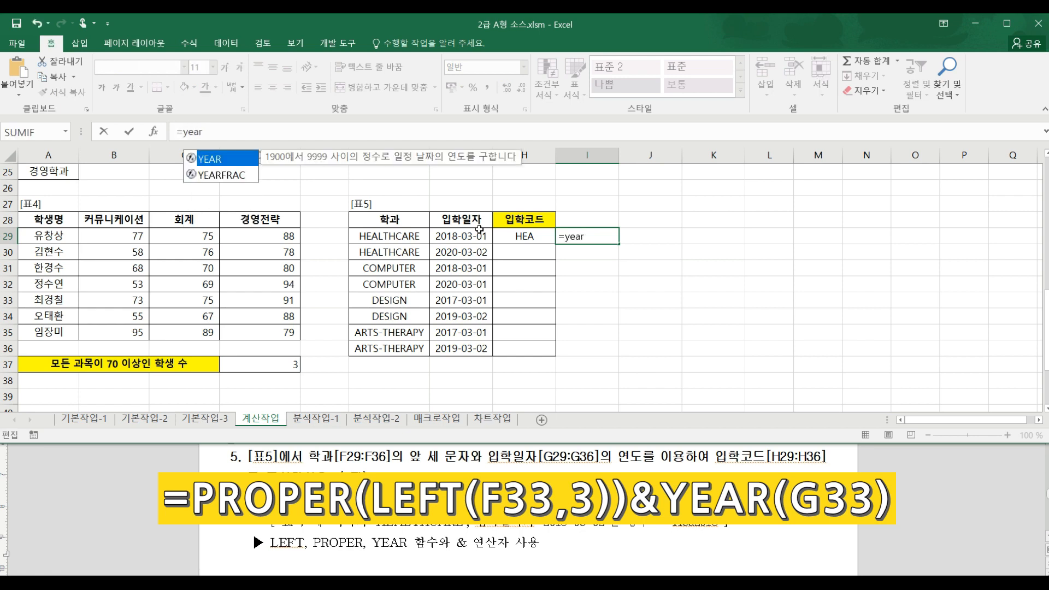
key("Tab")
left_click(478, 241)
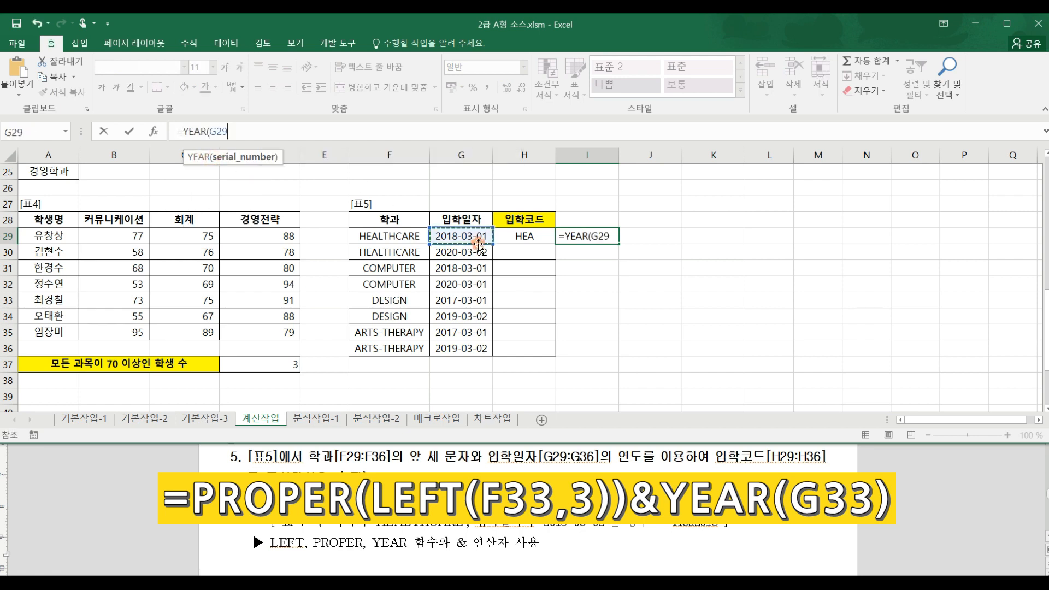
key("Tab")
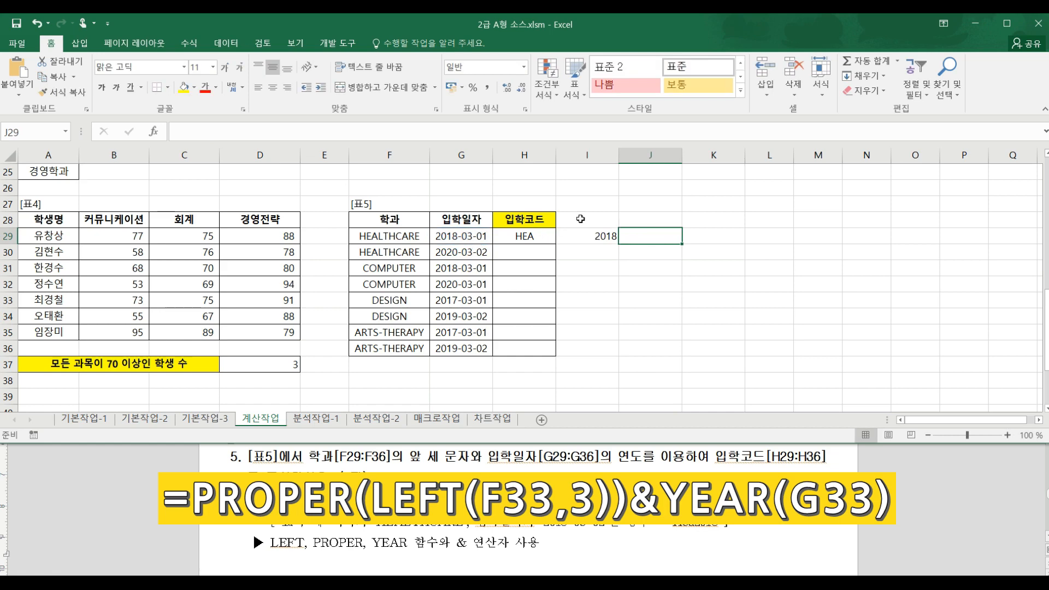
left_click(593, 236)
- Start wrapping the LEFT formula in H29 in the PROPER function
left_click(538, 235)
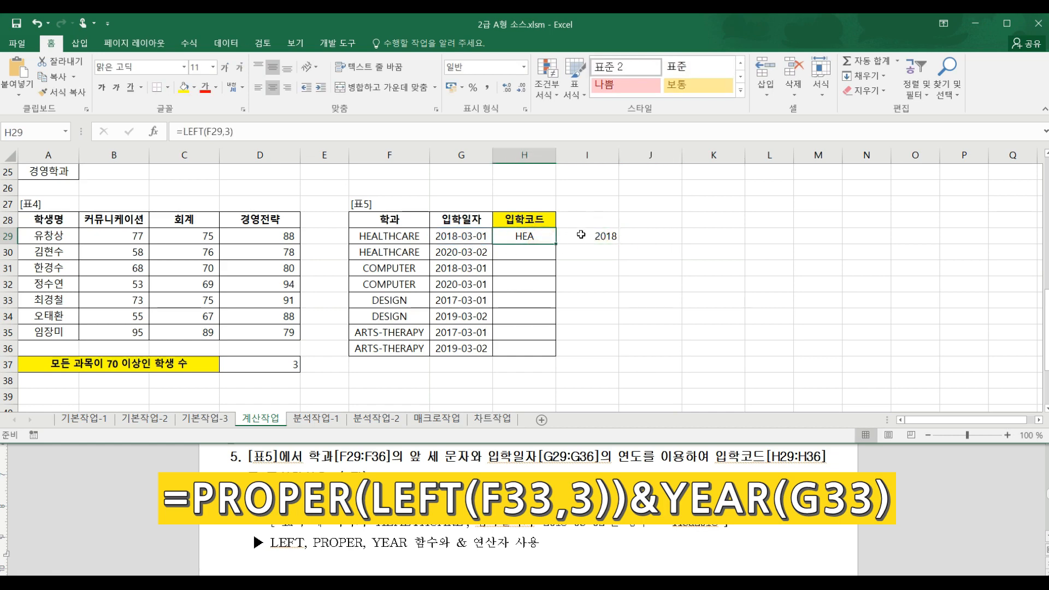
left_click(185, 132)
type("pro")
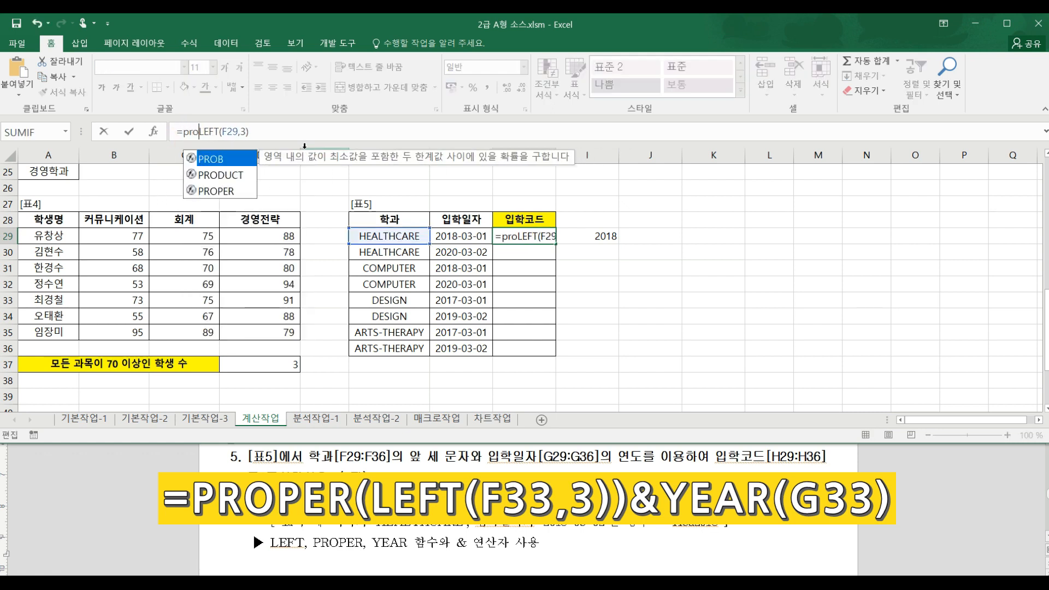
- Wrap LEFT(F29,3) in the PROPER function in H29, so the formula reads =PROPER(LEFT(F29,3))
type("per")
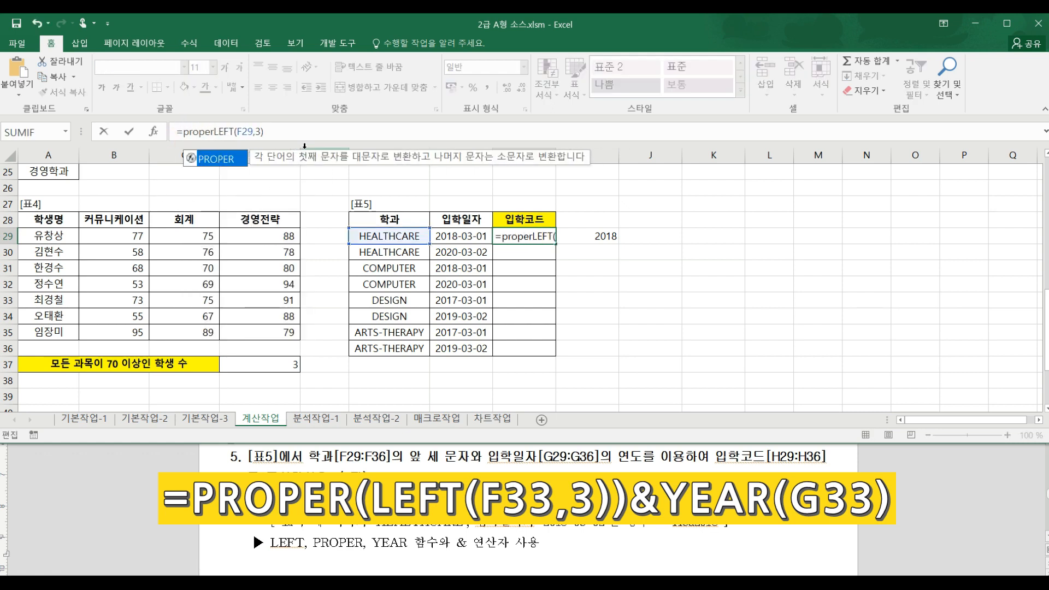
type("(")
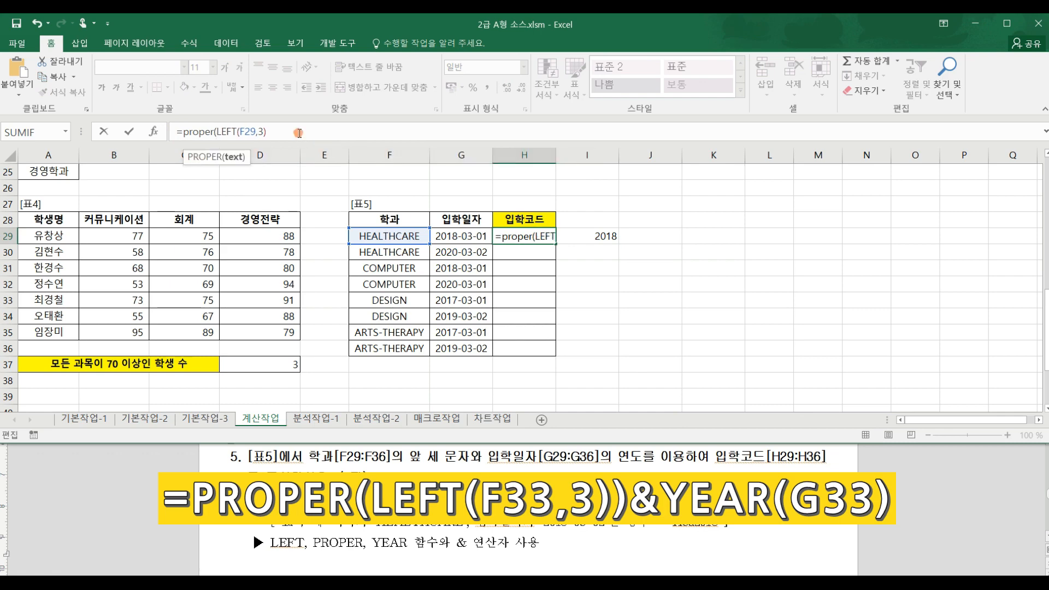
left_click(302, 133)
type(")")
key("ctrl+Return")
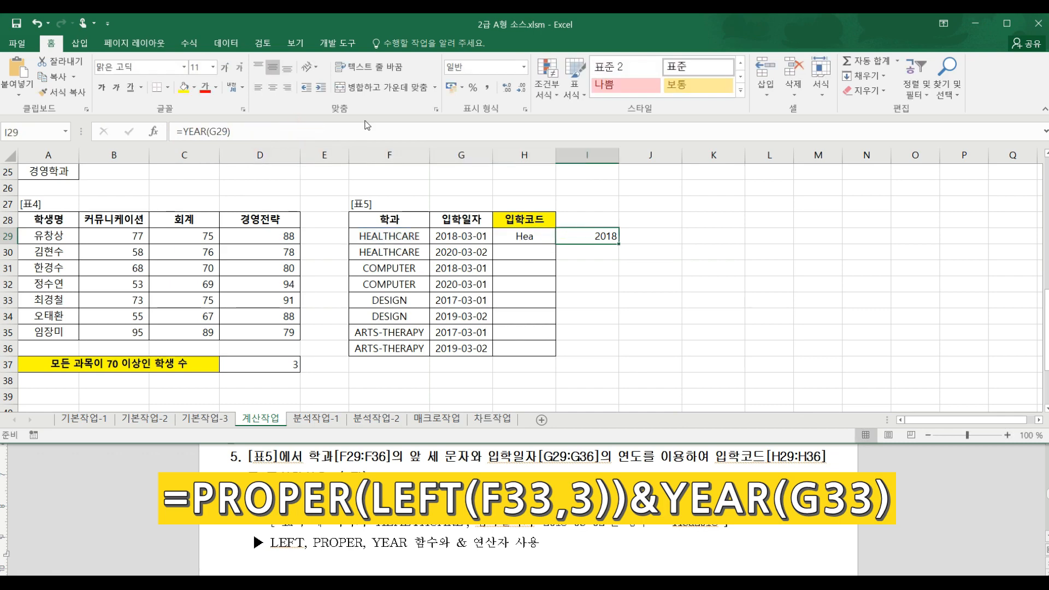
- Add YEAR(G29) after LEFT(F29,3) inside the PROPER function in H29 and accept the suggested formula correction
left_click(513, 236)
left_click(275, 132)
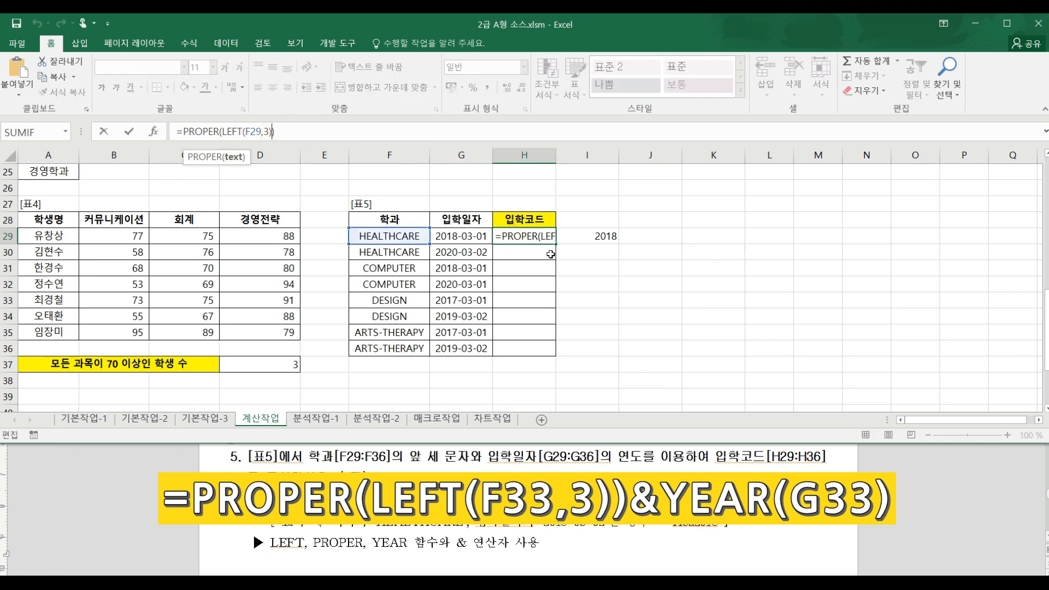
type("year")
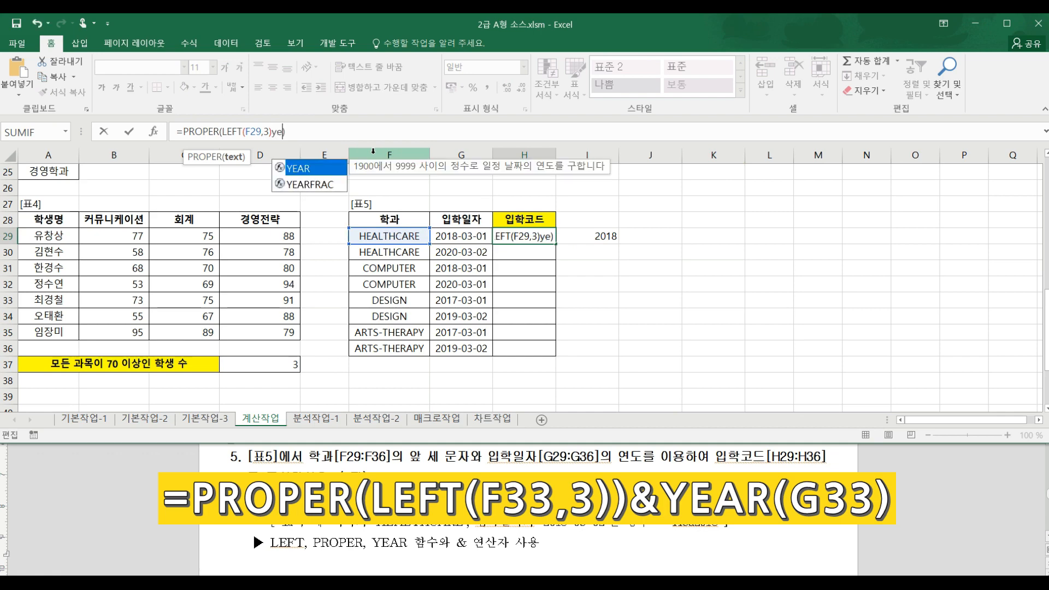
type("(")
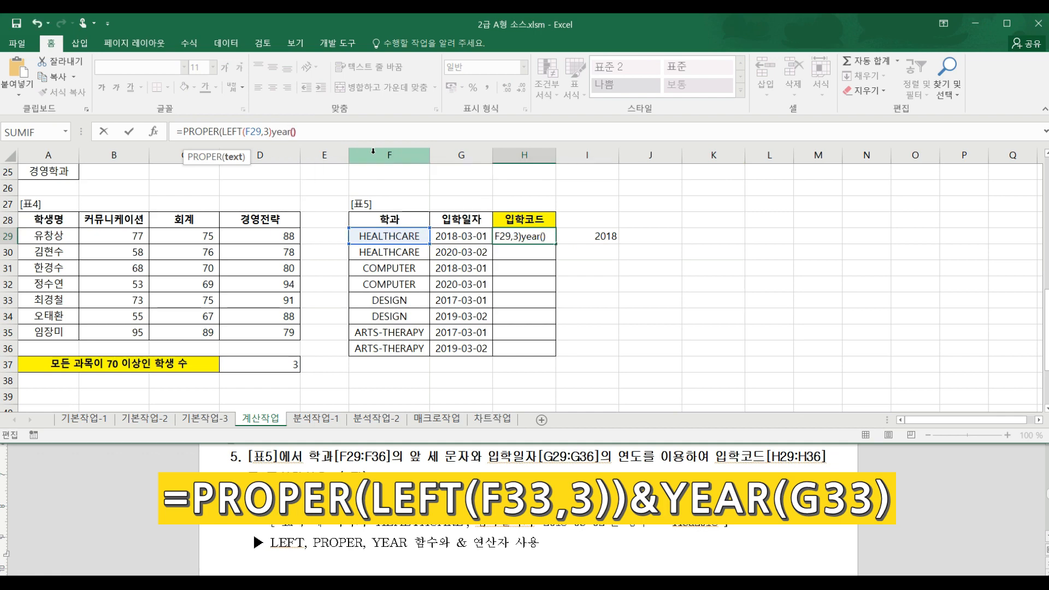
left_click(469, 236)
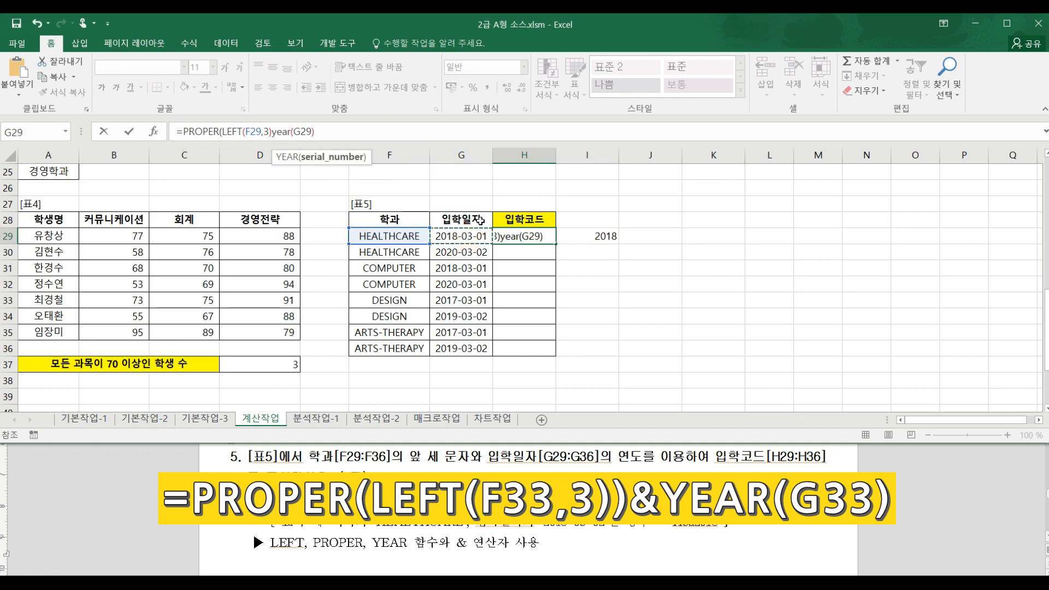
key("Return")
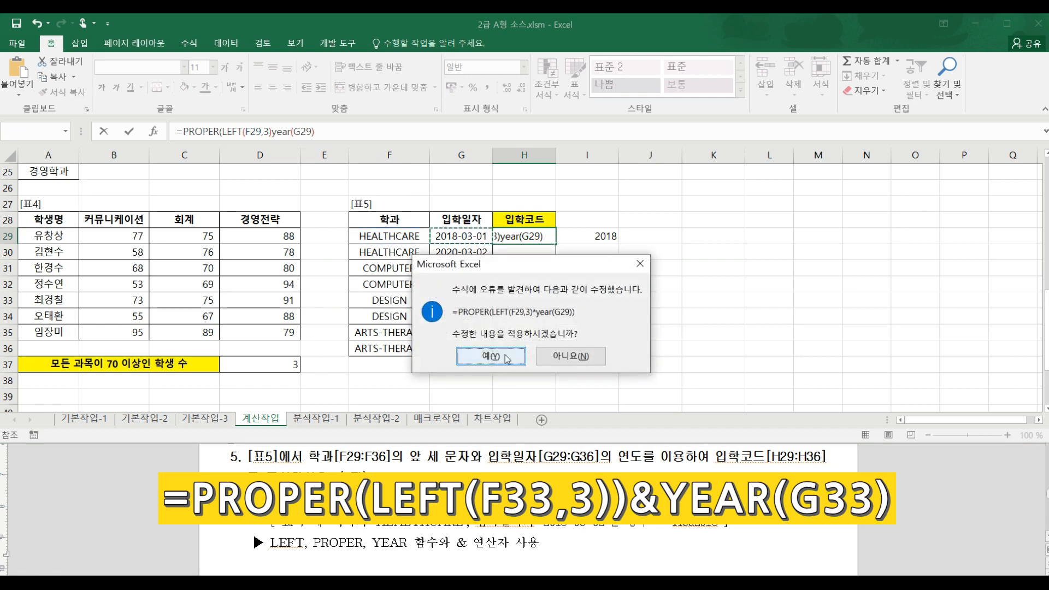
left_click(502, 354)
- Replace the * operator with & in H29, giving =PROPER(LEFT(F29,3)&YEAR(G29))
left_click(519, 235)
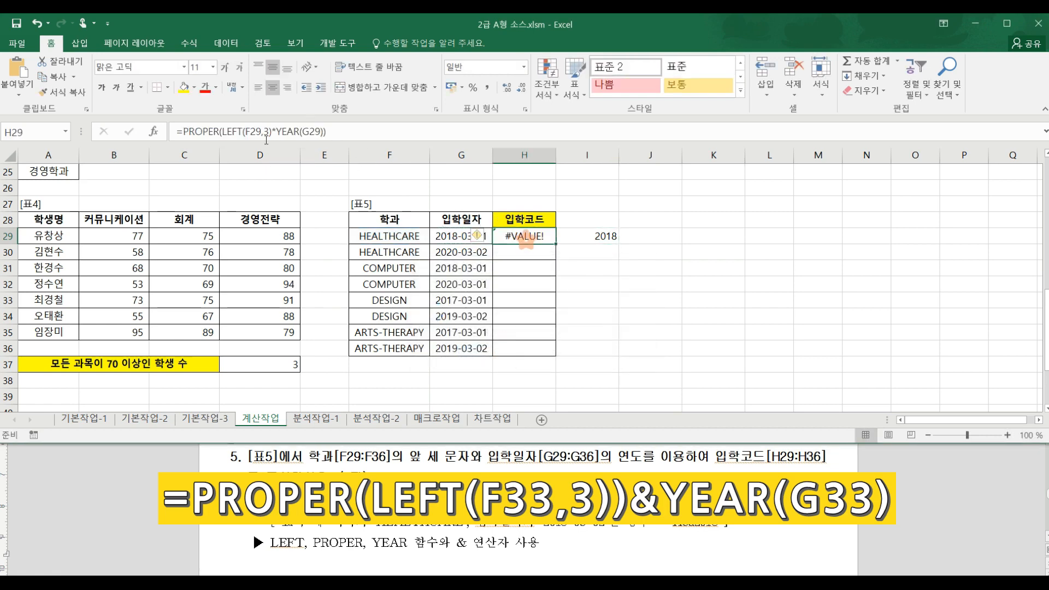
left_click(277, 131)
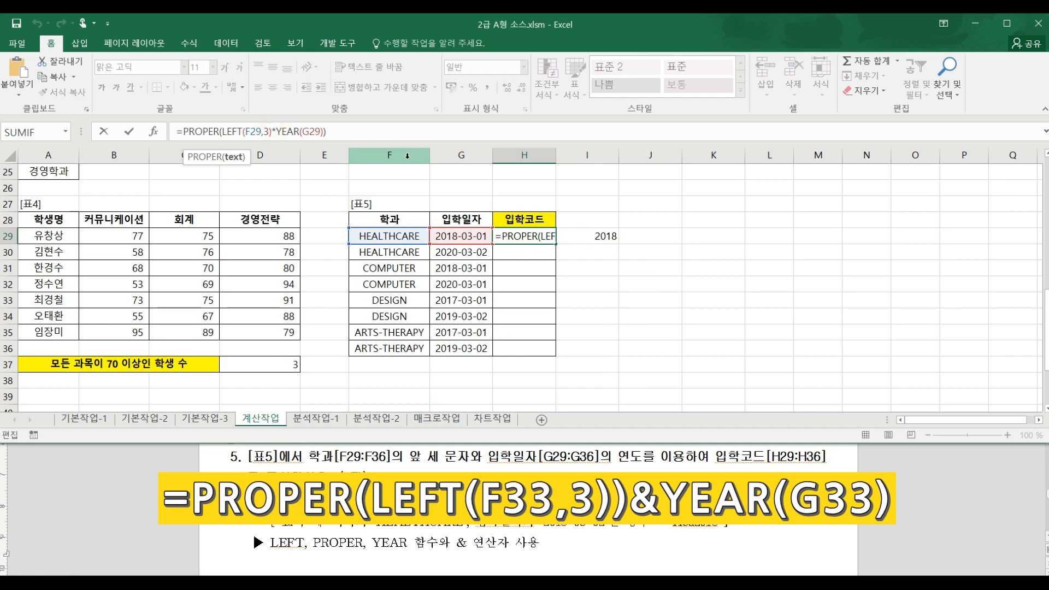
key("BackSpace")
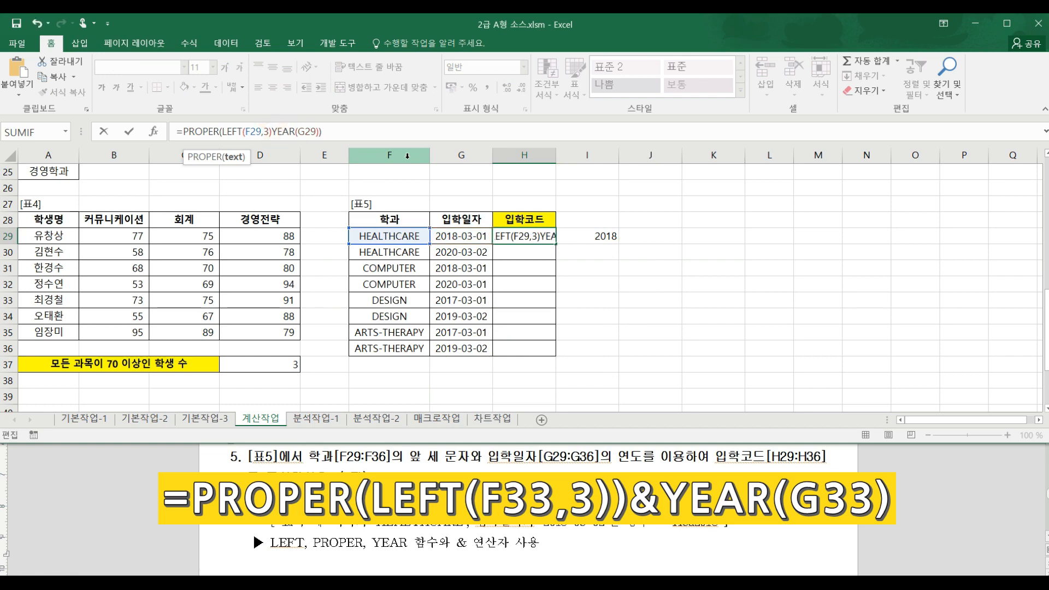
type(")&")
key("Tab")
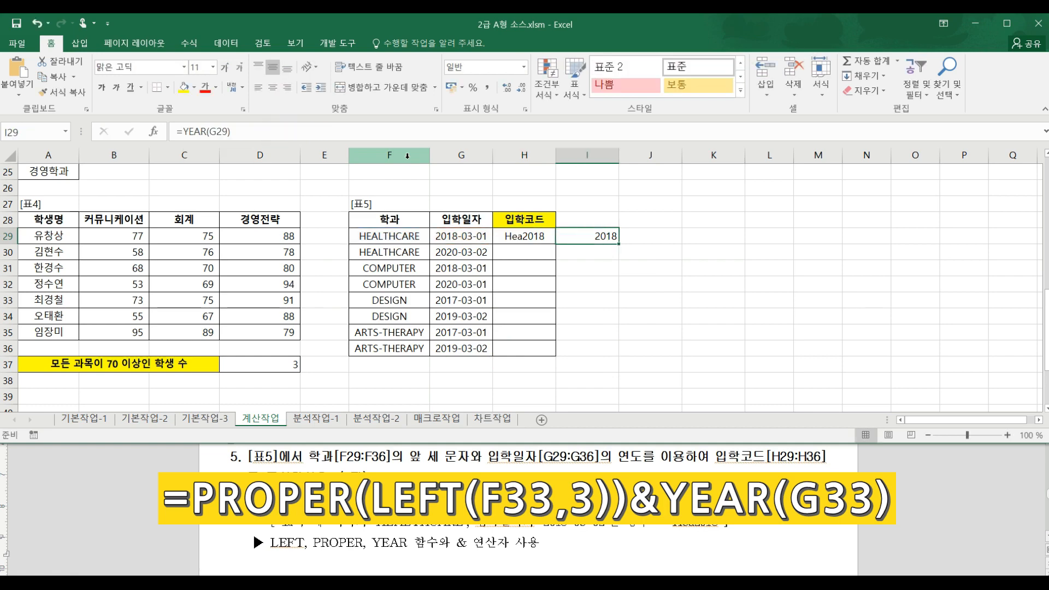
- Fill the admission code formula from H29 down through H36
left_click(536, 235)
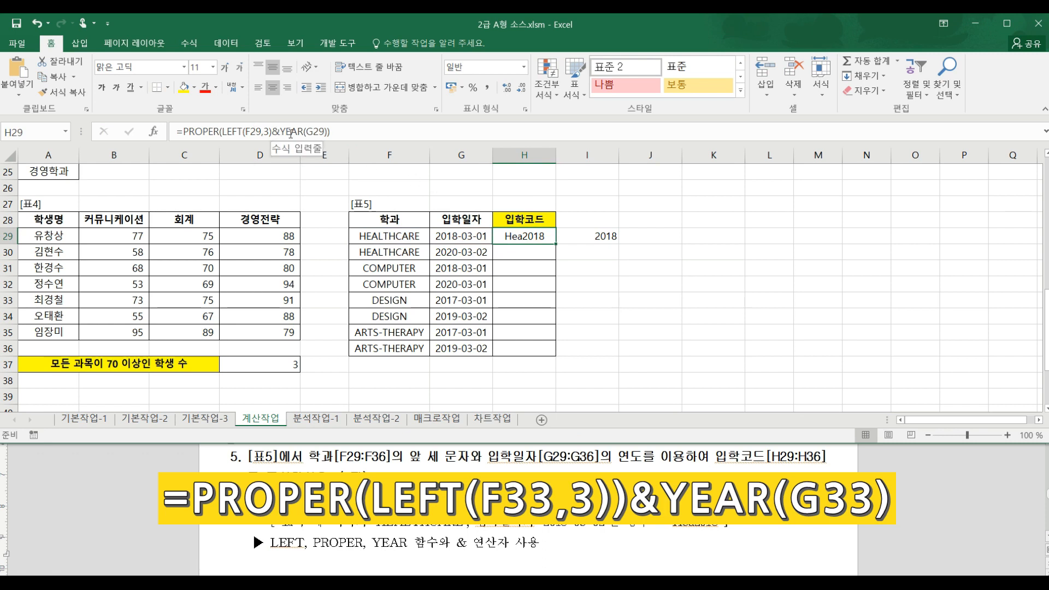
left_click(340, 134)
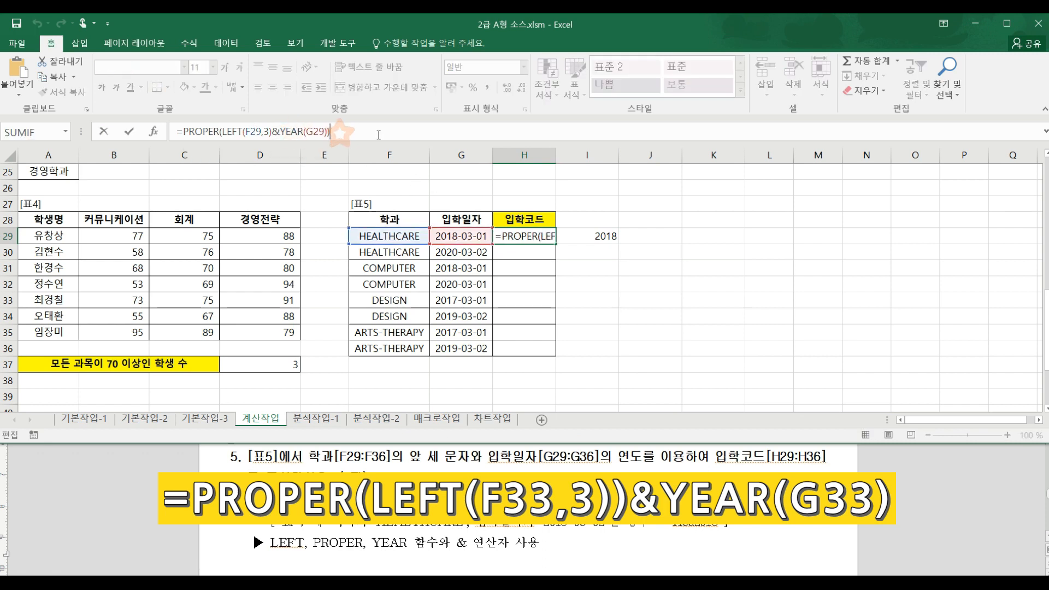
left_click(554, 239)
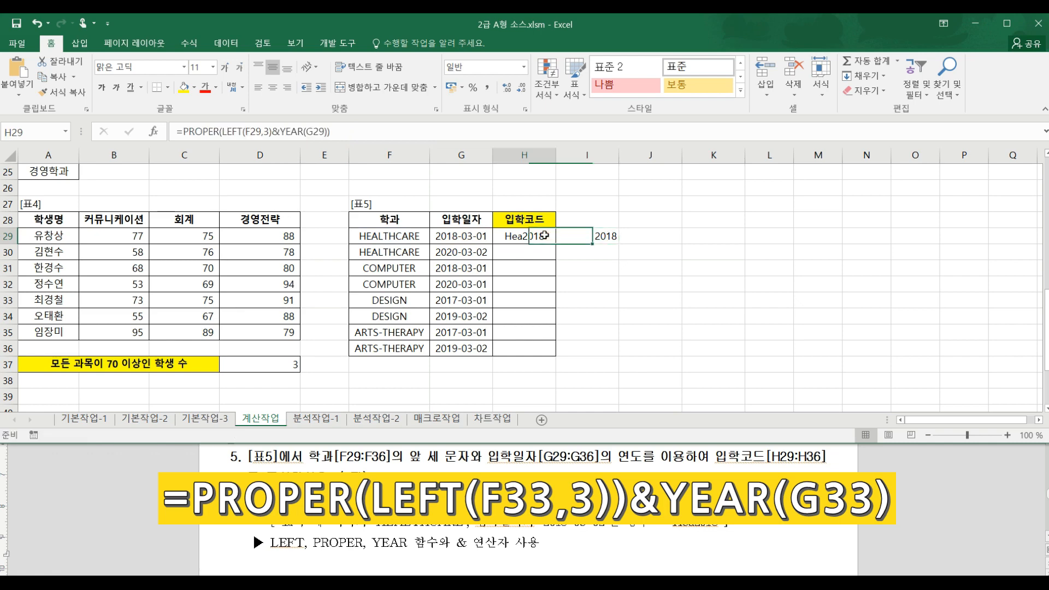
double_click(556, 244)
left_click(545, 304)
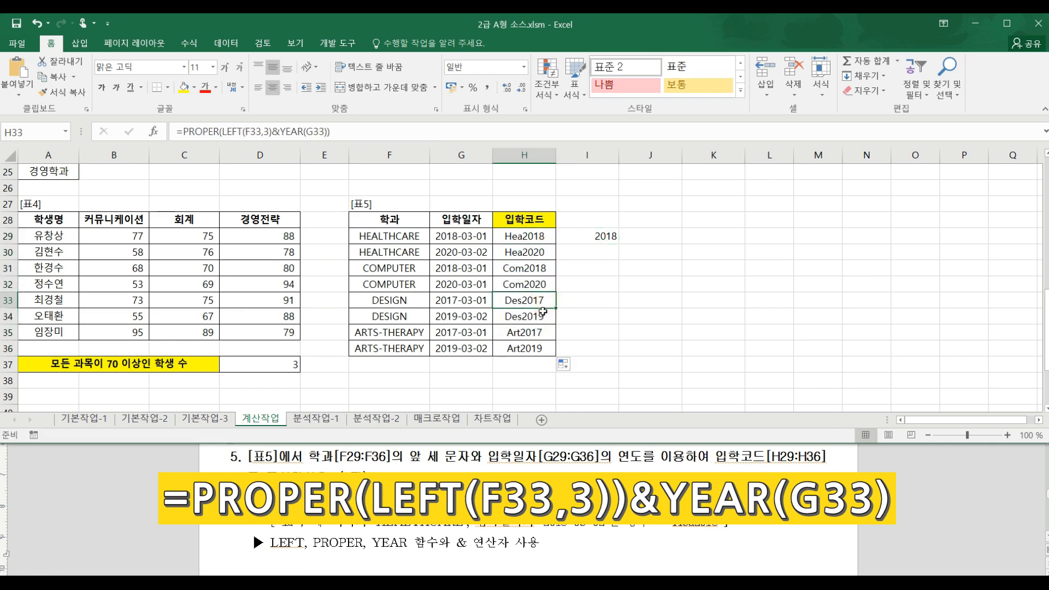
scroll(550, 286, "down", 2)
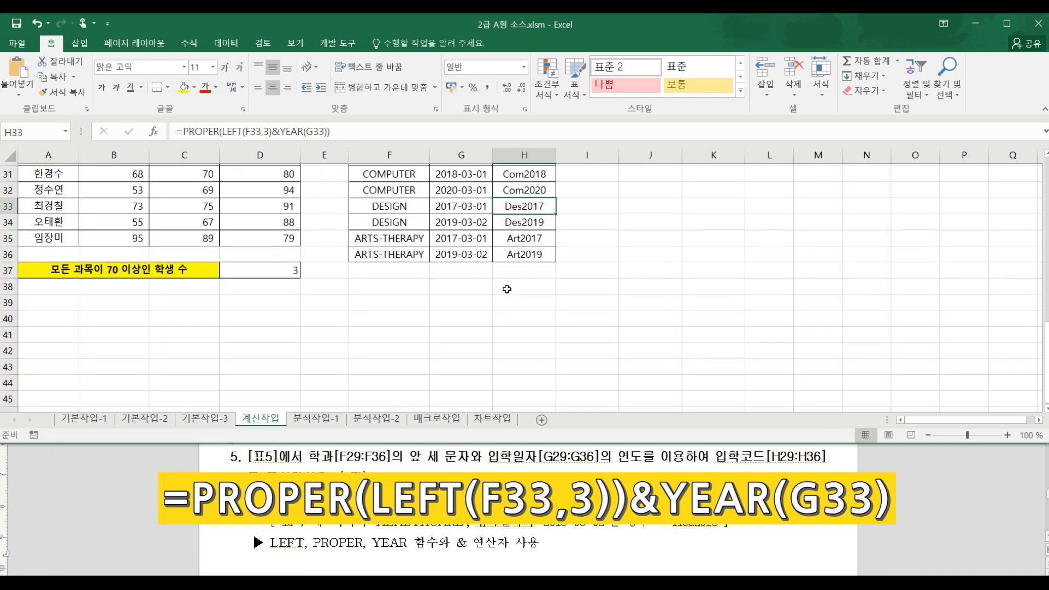
scroll(511, 291, "up", 1)
scroll(510, 291, "up", 2)
scroll(511, 306, "down", 1)
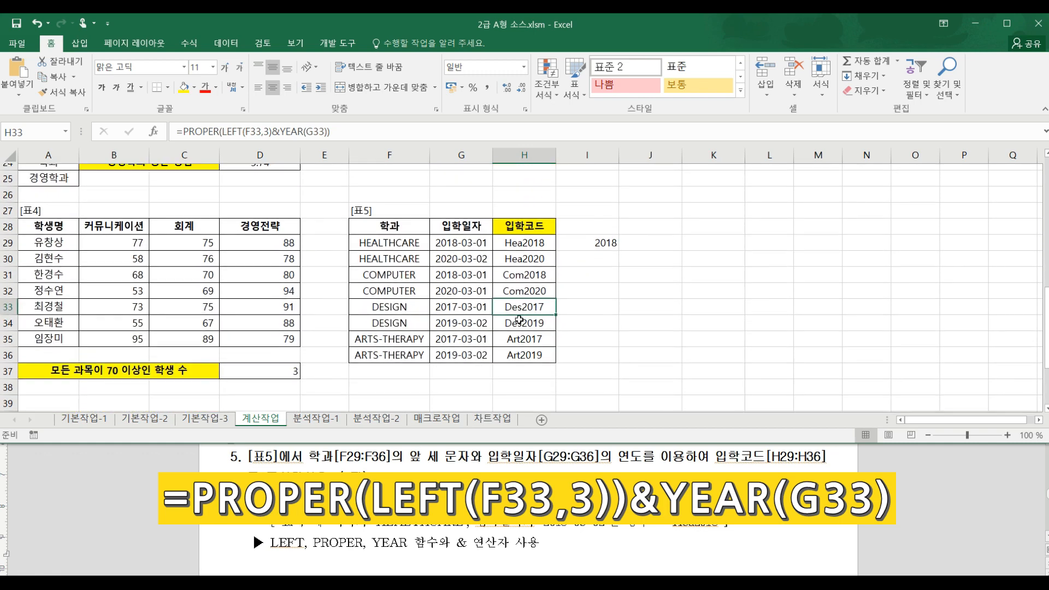
scroll(510, 318, "up", 4)
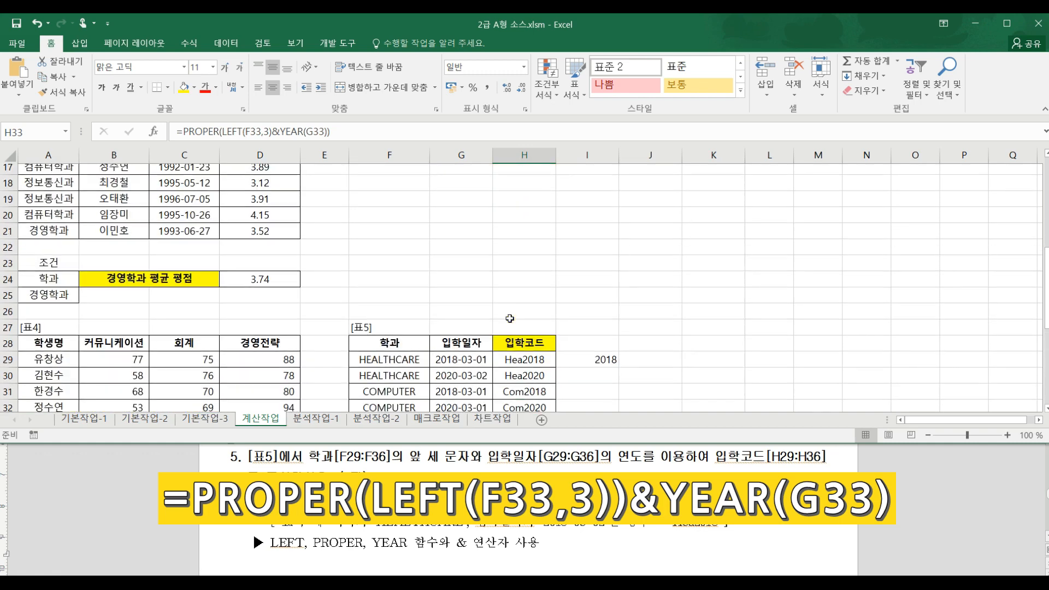
scroll(499, 291, "down", 6)
scroll(415, 344, "up", 3)
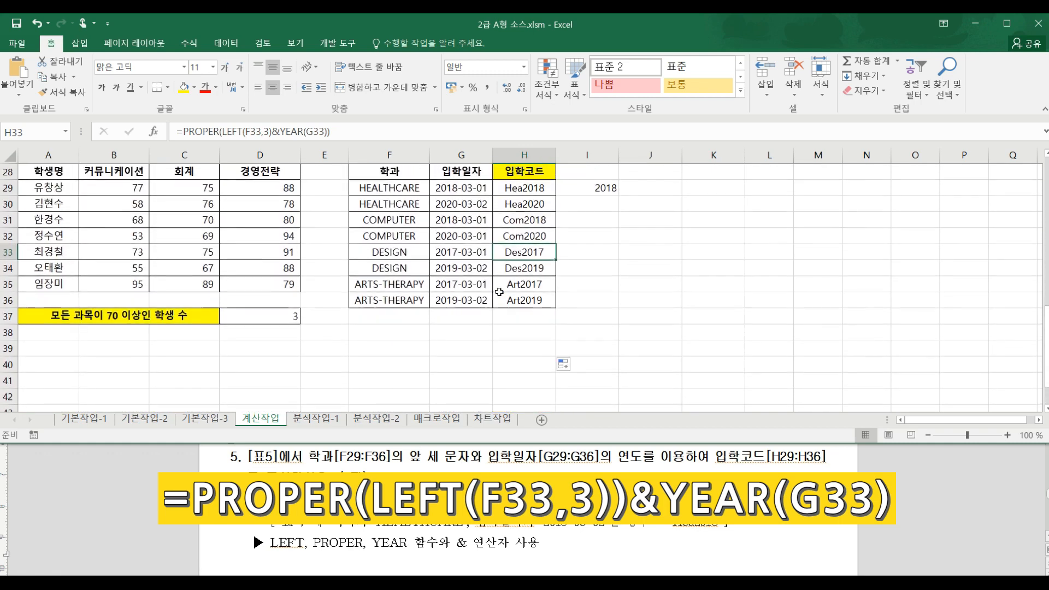
scroll(336, 398, "down", 2)
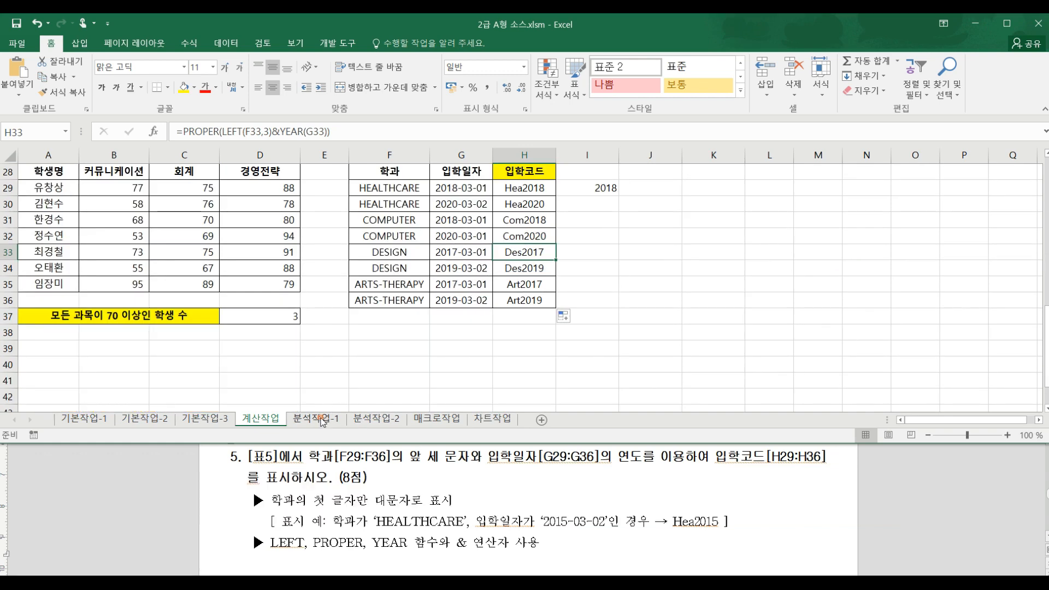
- Open the 분석작업-1 sheet and switch to the Hangul document to read its subtotal task and example figure
left_click(322, 419)
left_click(401, 495)
scroll(402, 494, "down", 5)
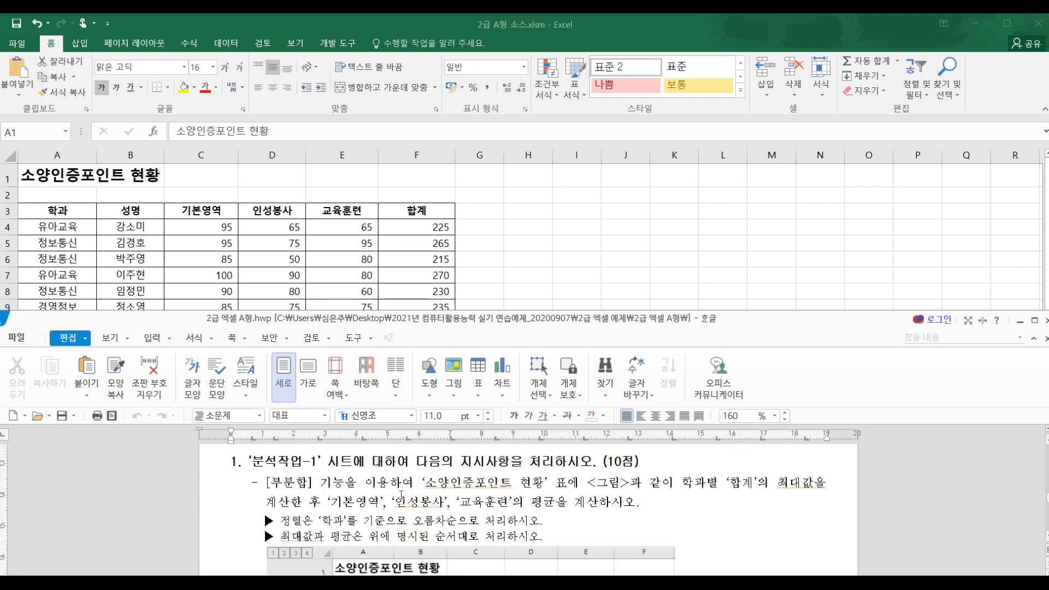
scroll(394, 493, "up", 1)
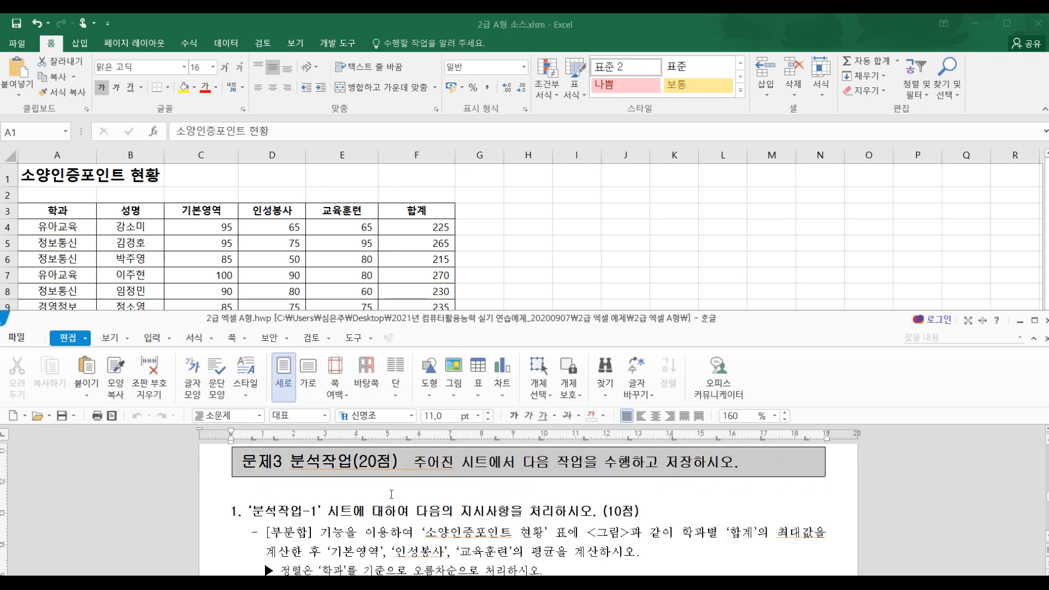
scroll(381, 504, "down", 1)
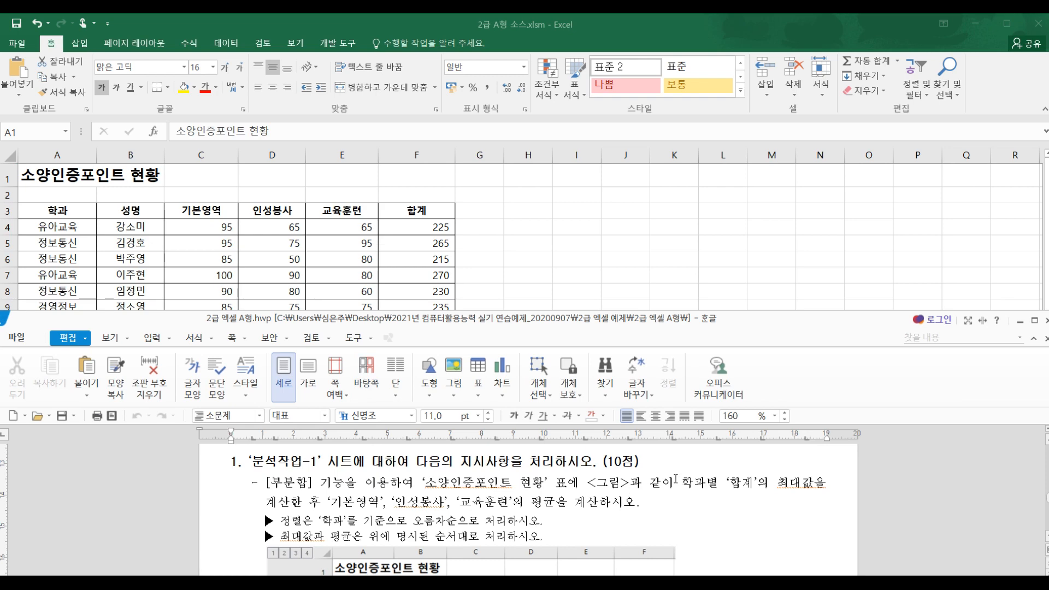
scroll(639, 483, "down", 3)
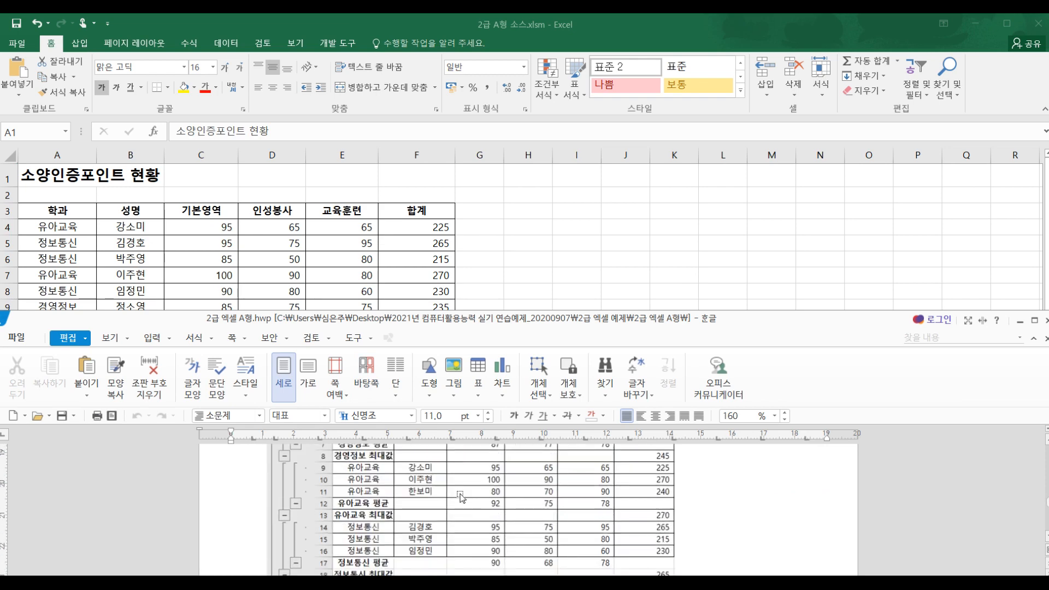
scroll(636, 533, "up", 5)
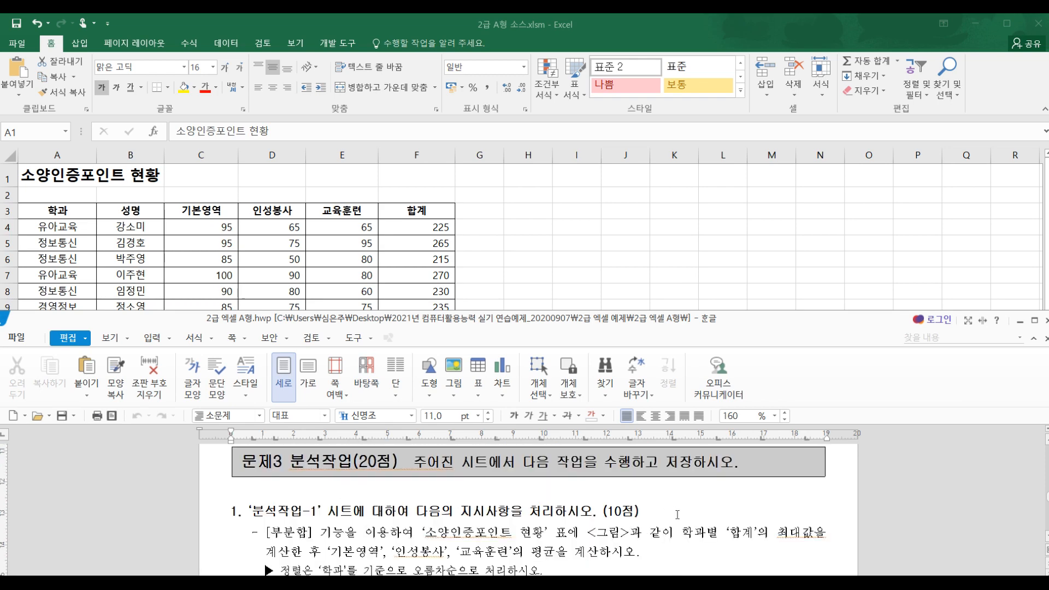
scroll(680, 537, "down", 1)
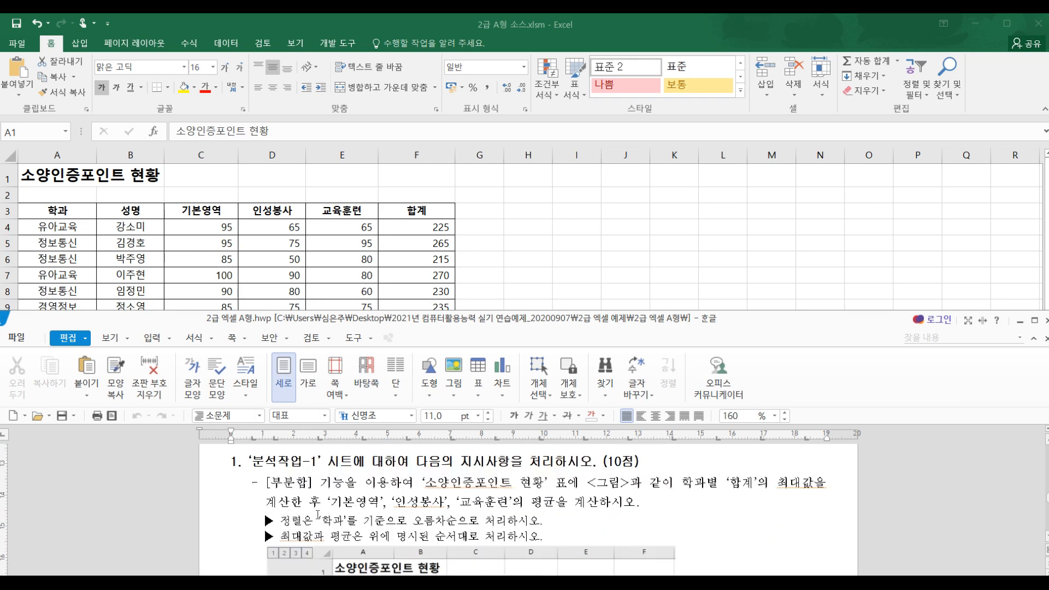
- Examine the subtotal instructions for the columns to average, the sort order and the order of the maximum and average calculations
left_click_drag(318, 501, 280, 502)
left_click(281, 500)
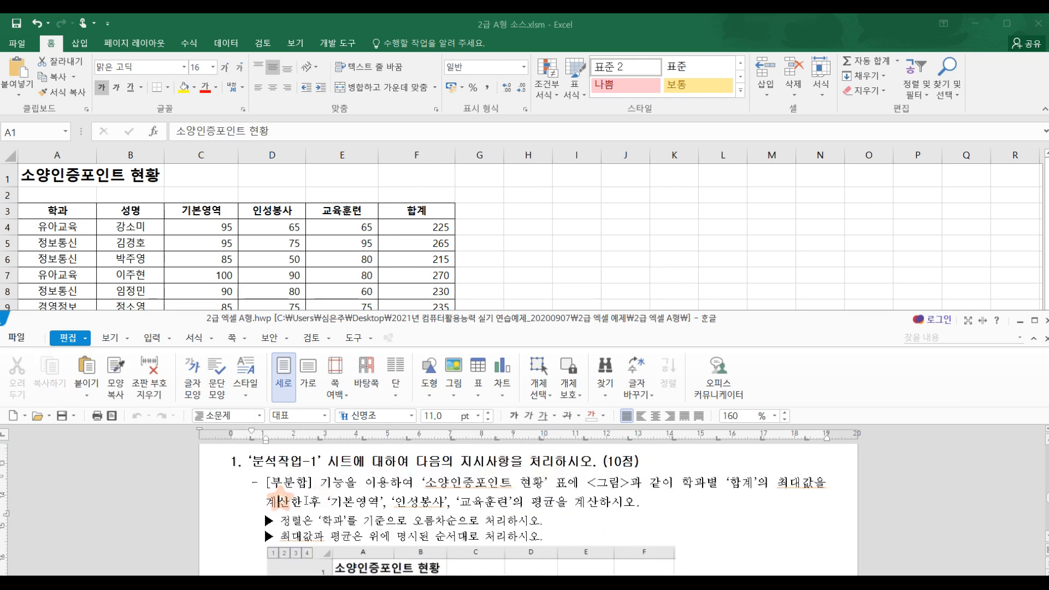
left_click_drag(343, 502, 485, 504)
left_click(529, 502)
left_click_drag(280, 521, 484, 522)
left_click(484, 521)
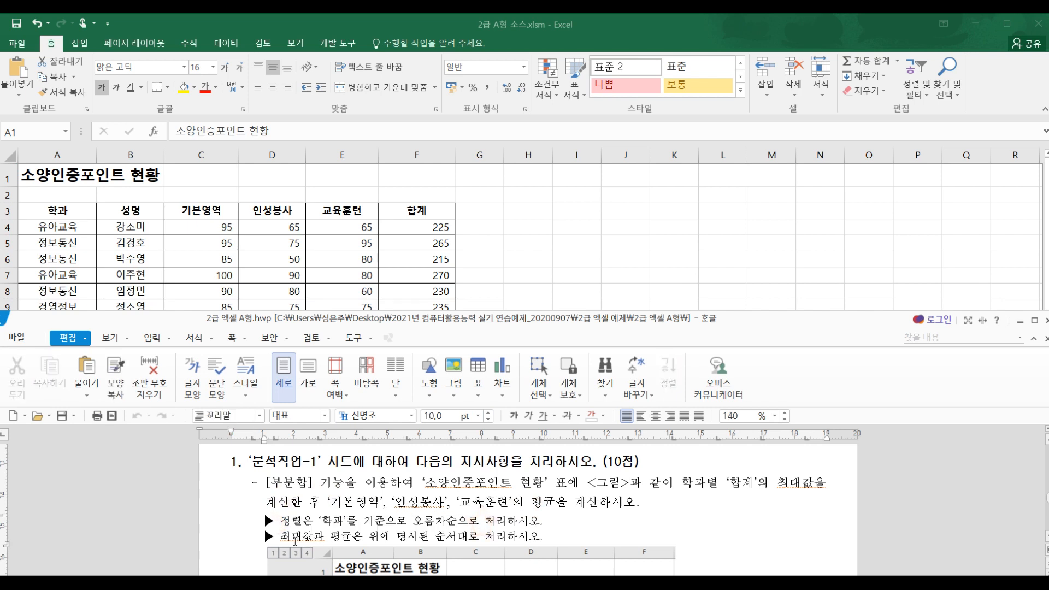
left_click_drag(295, 541, 473, 540)
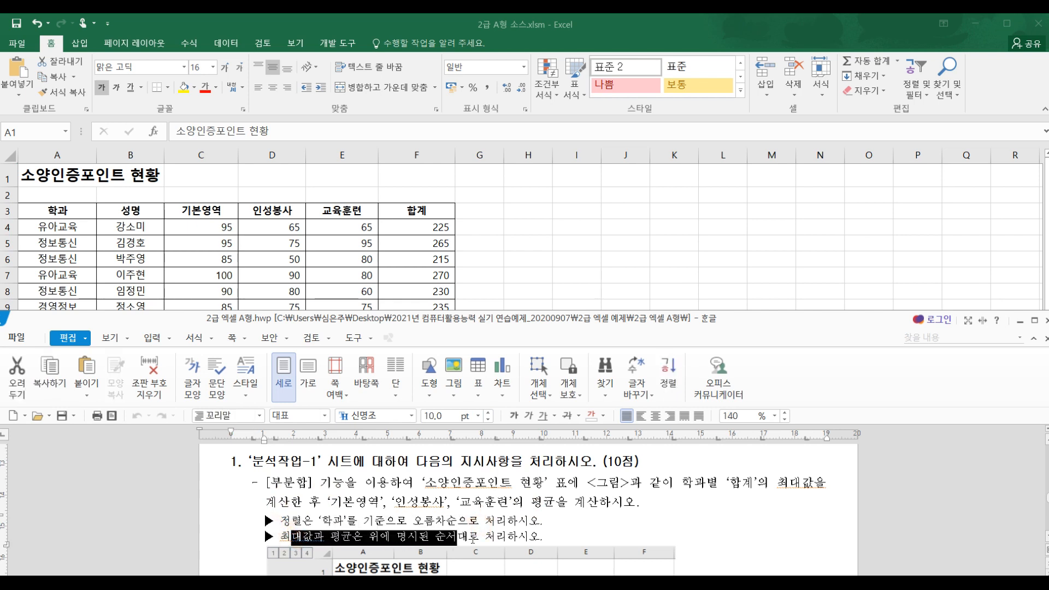
left_click(473, 540)
- Switch back to Excel and sort the 소양인증포인트 현황 table by 학과 in ascending order
left_click(186, 235)
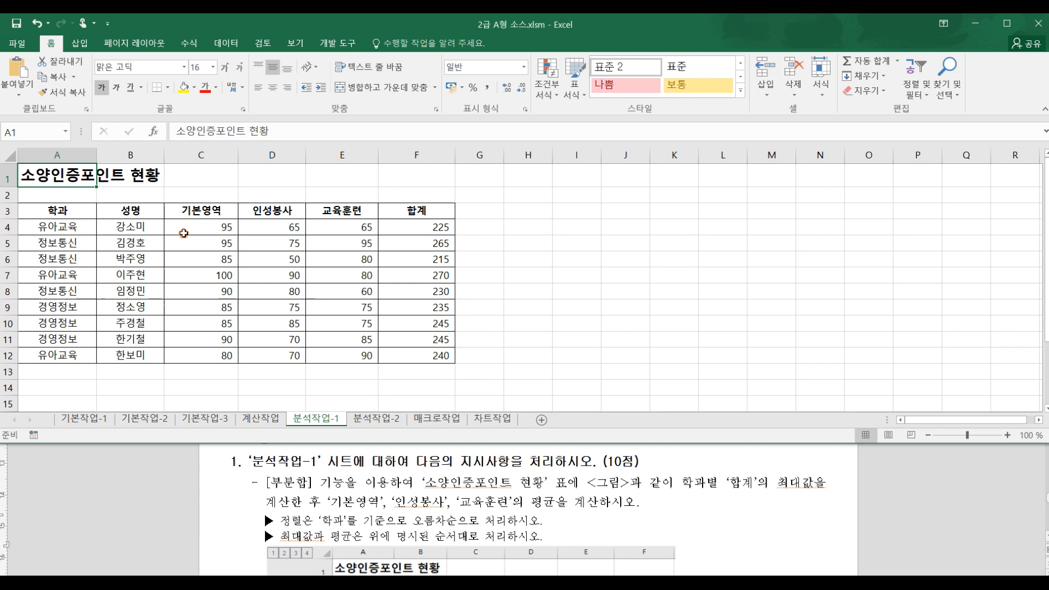
left_click(59, 212)
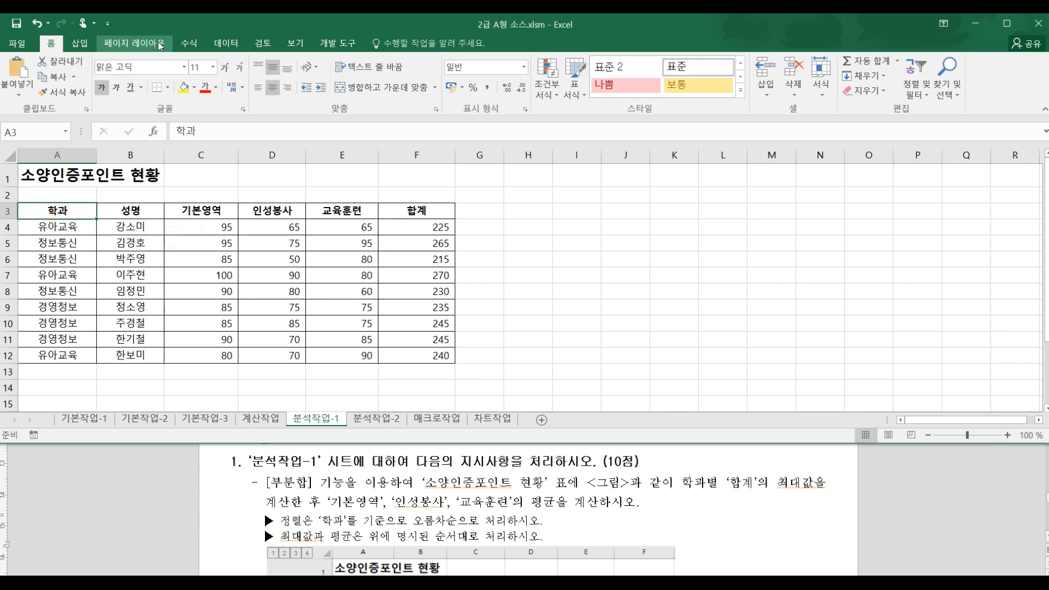
left_click(223, 44)
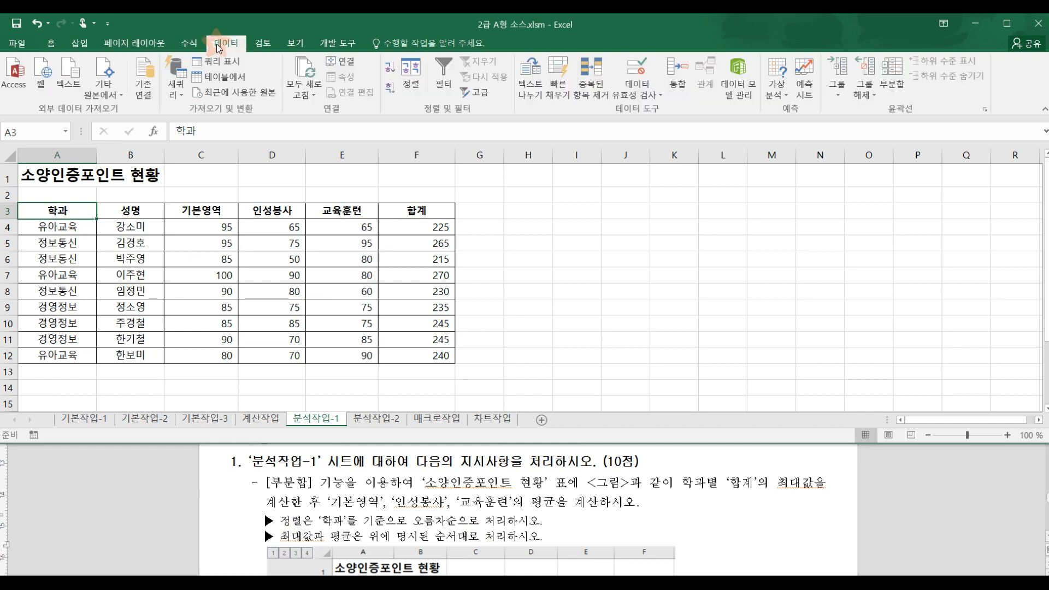
left_click(390, 66)
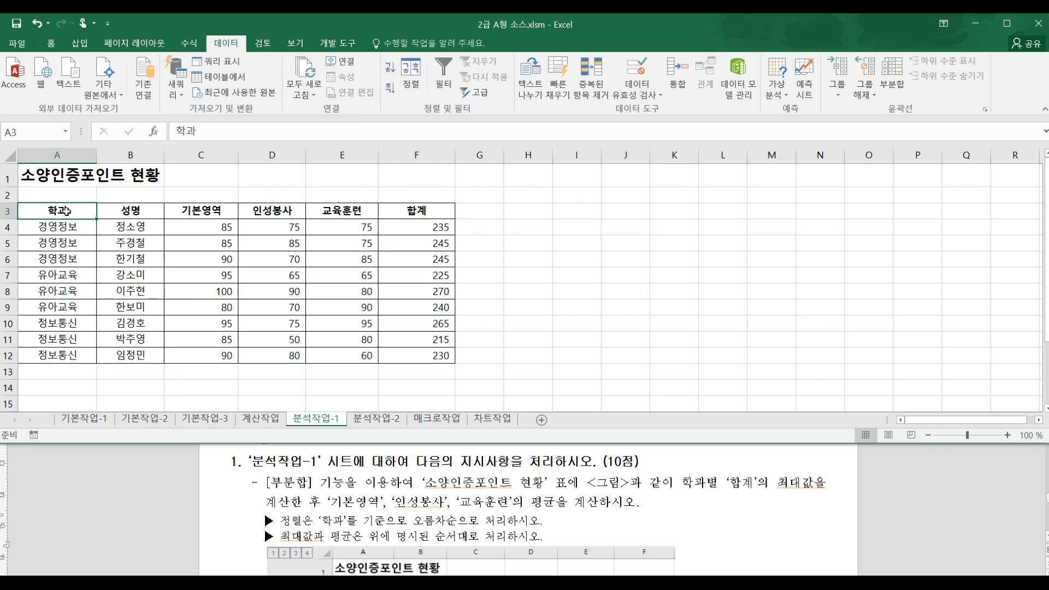
- Add subtotals to the 소양인증포인트 현황 table, grouped by 학과, using the 최대값 function on the 합계 column
left_click_drag(60, 211, 419, 351)
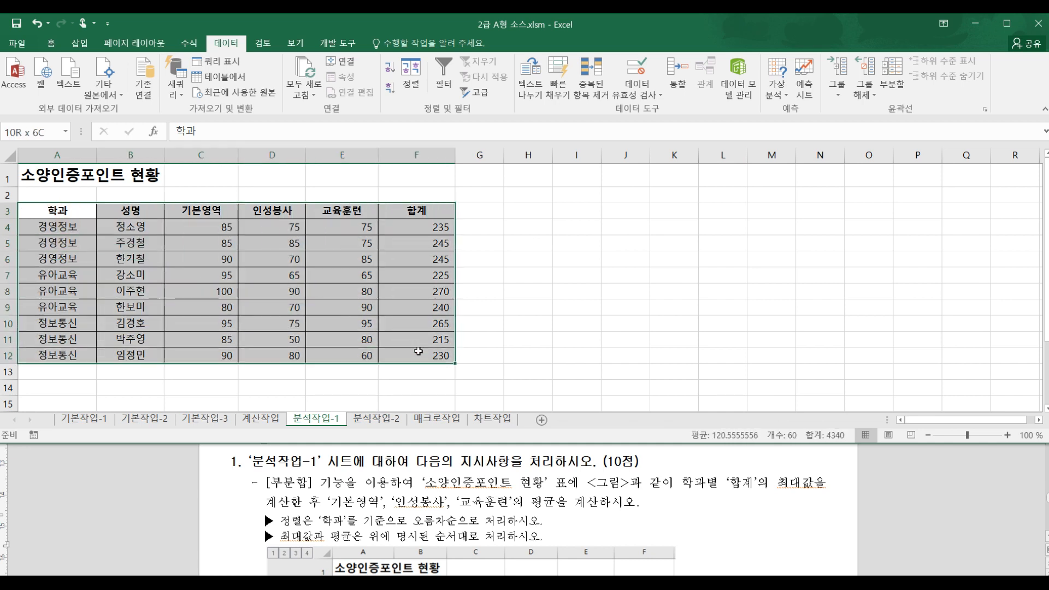
left_click(365, 245)
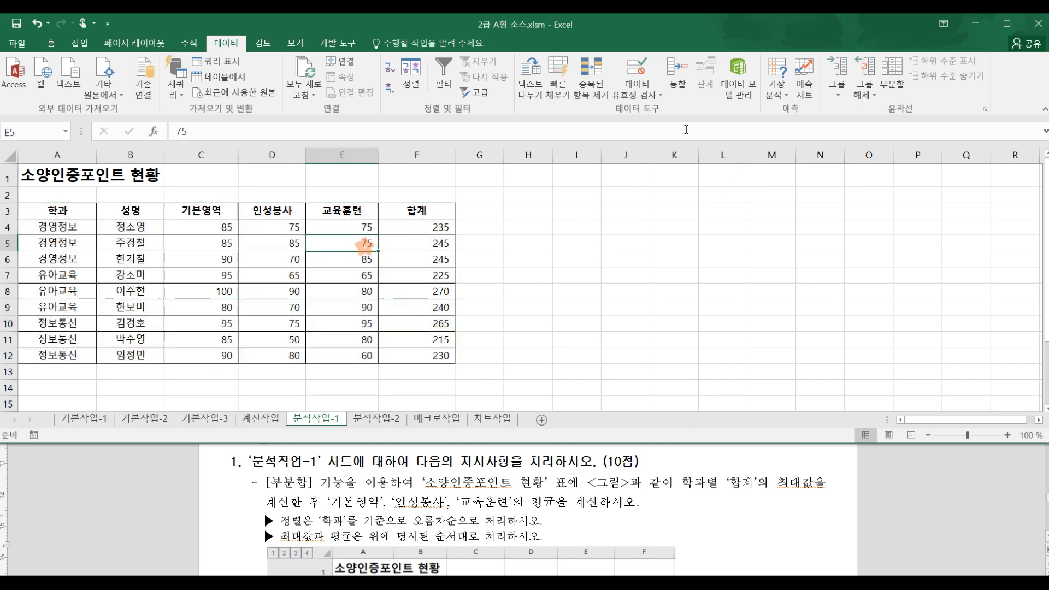
left_click(777, 89)
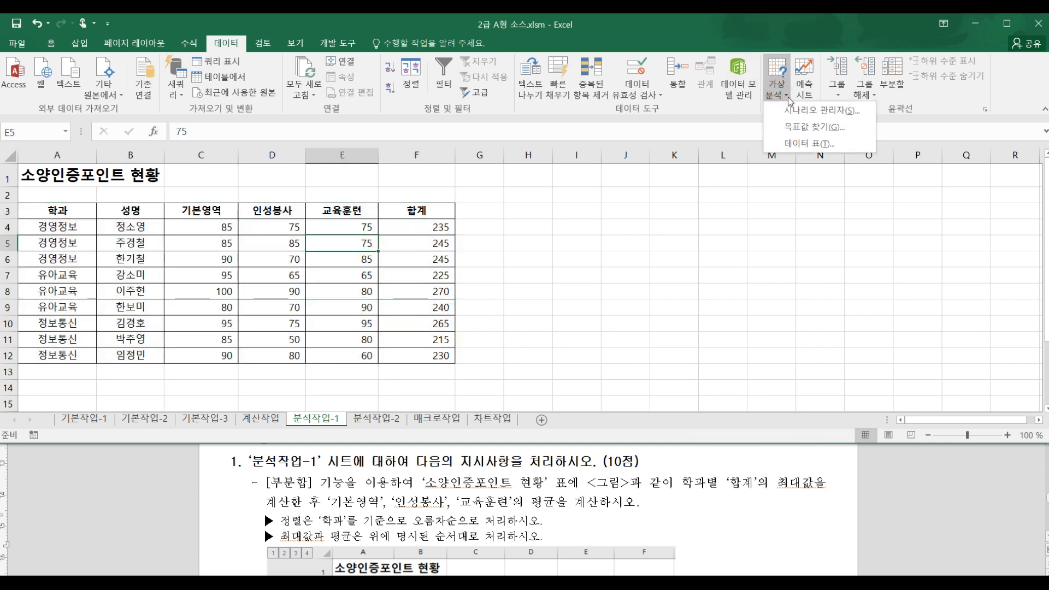
left_click(784, 99)
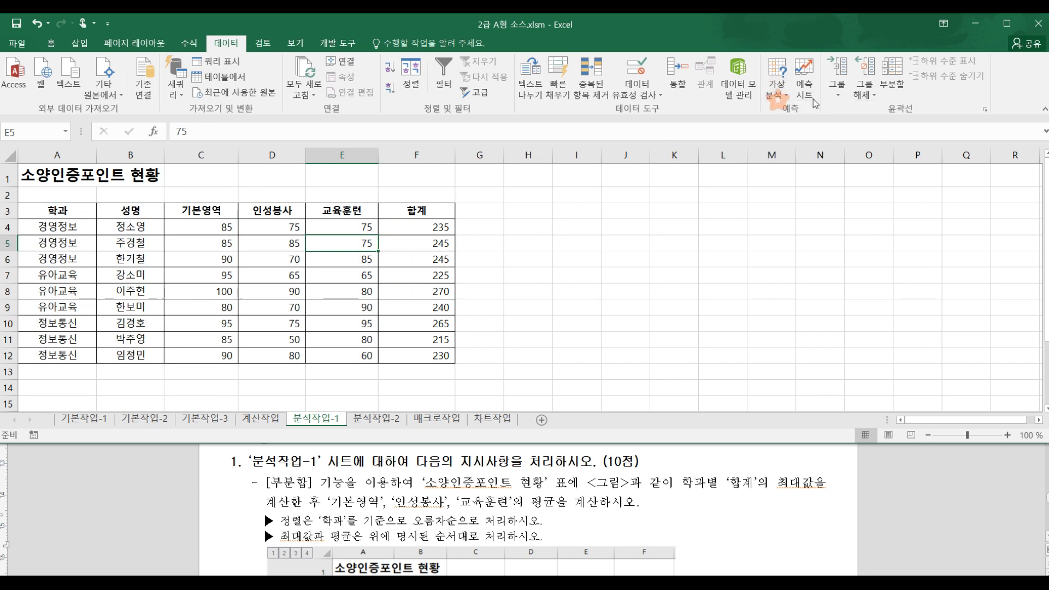
left_click(898, 86)
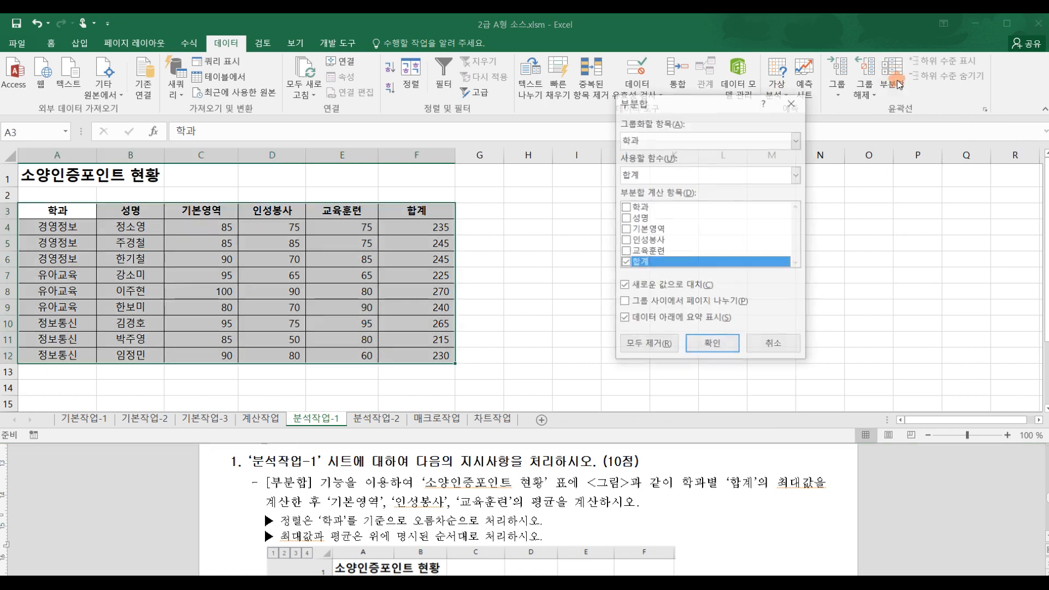
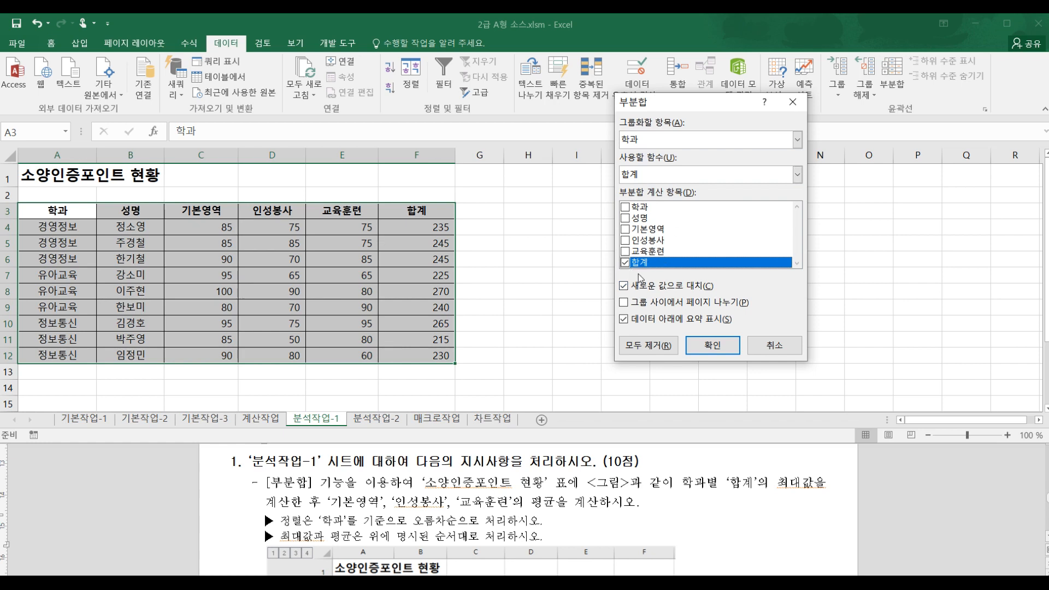
left_click(654, 177)
left_click(660, 223)
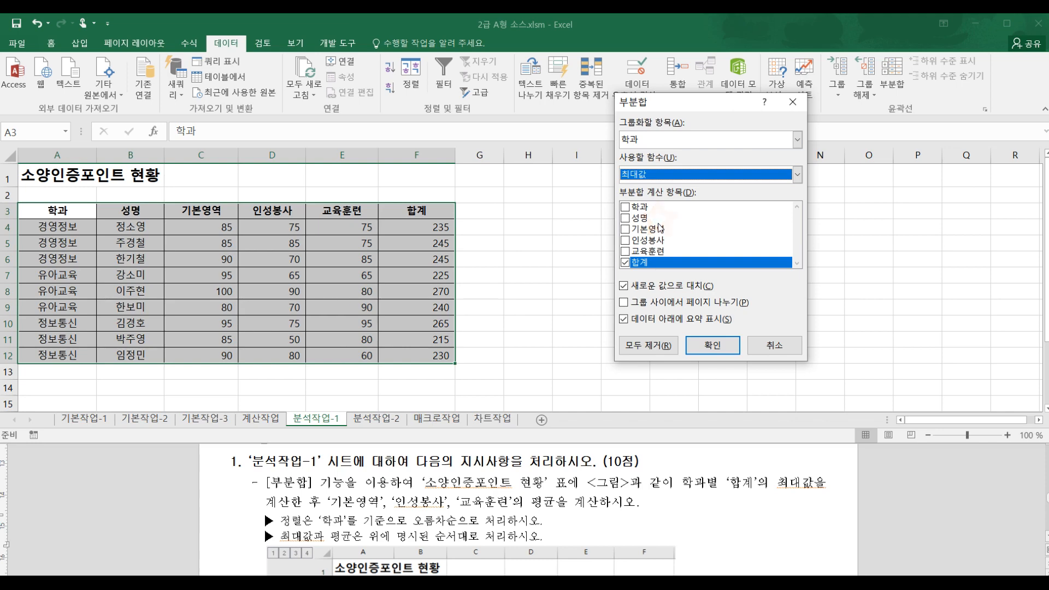
left_click(718, 342)
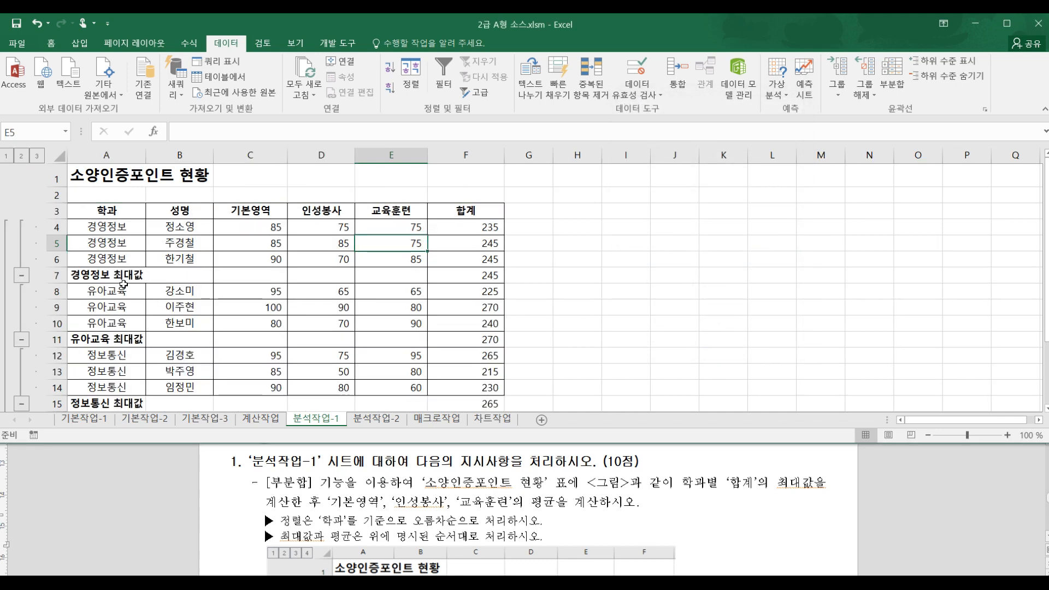
- Switch to the Hangul document and compare the subtotal layout with its example figure
left_click(436, 486)
scroll(382, 500, "down", 3)
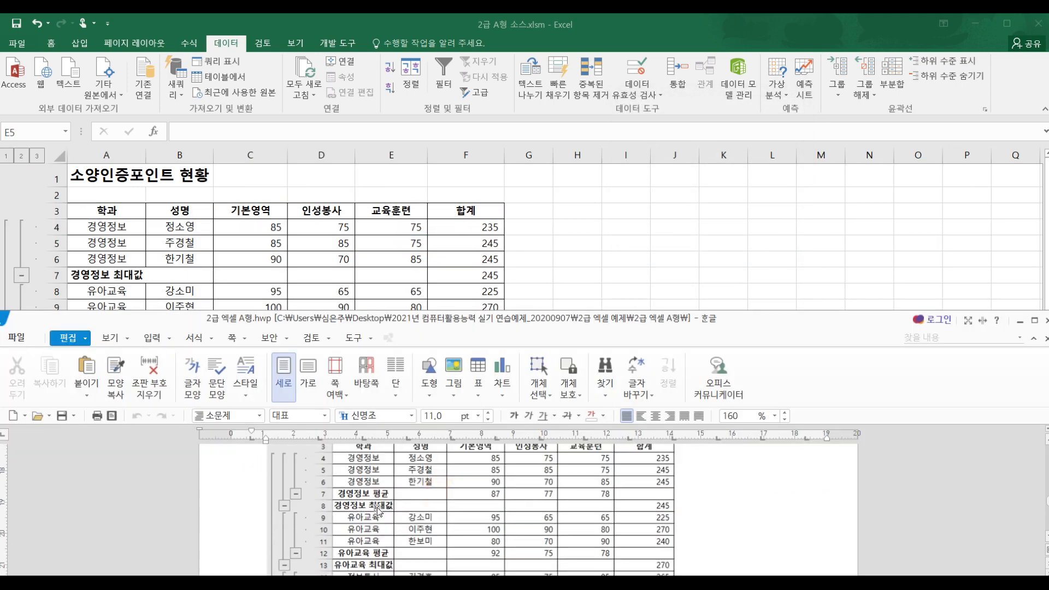
scroll(378, 503, "down", 1)
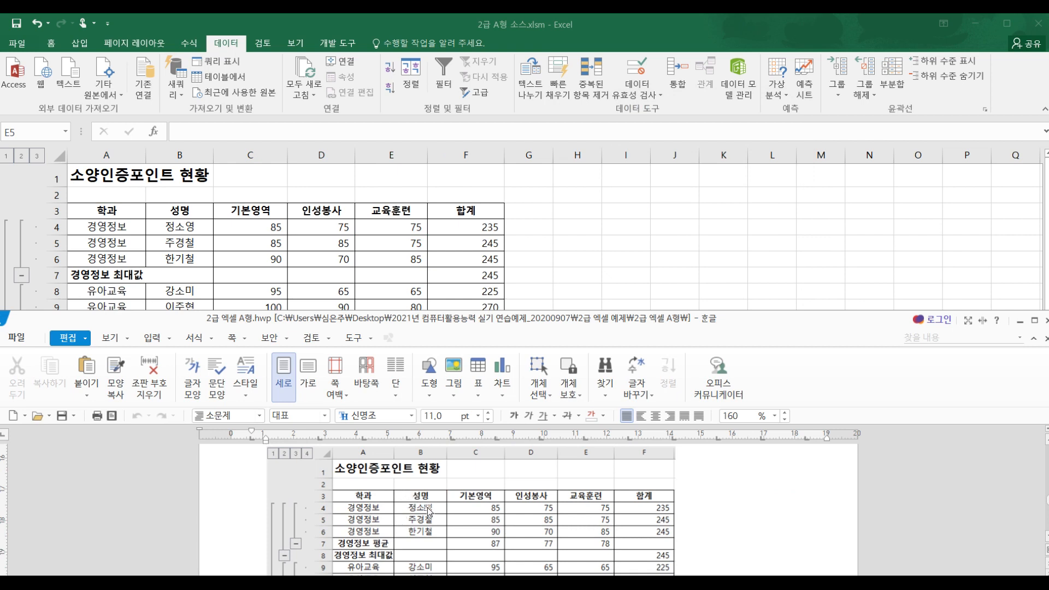
- Back in Excel, add 평균 subtotals by 학과 for 기본영역, 인성봉사 and 교육훈련, with replacement of existing subtotals turned off
left_click(228, 245)
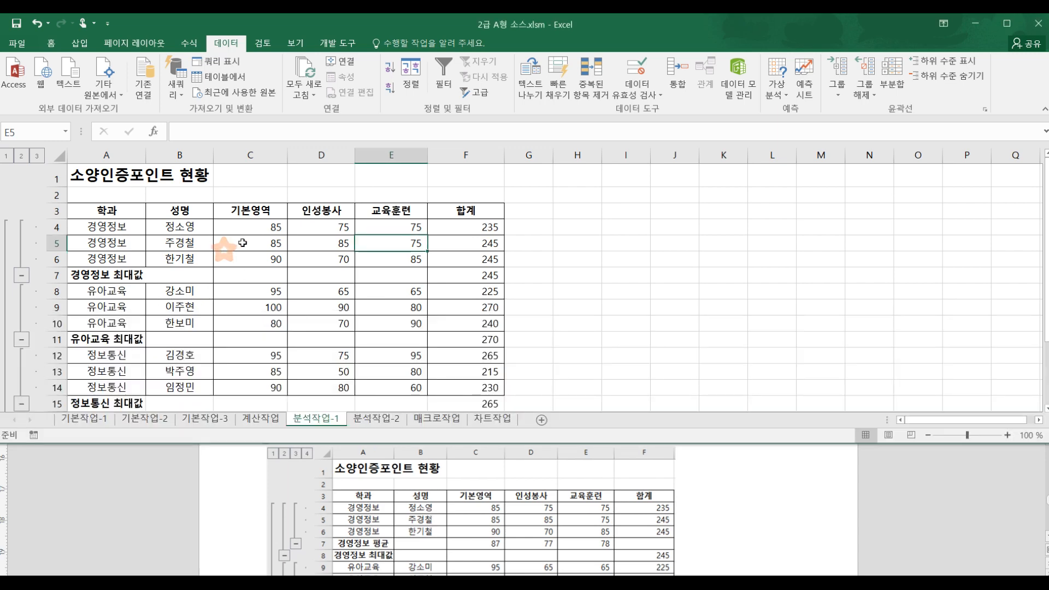
left_click(888, 82)
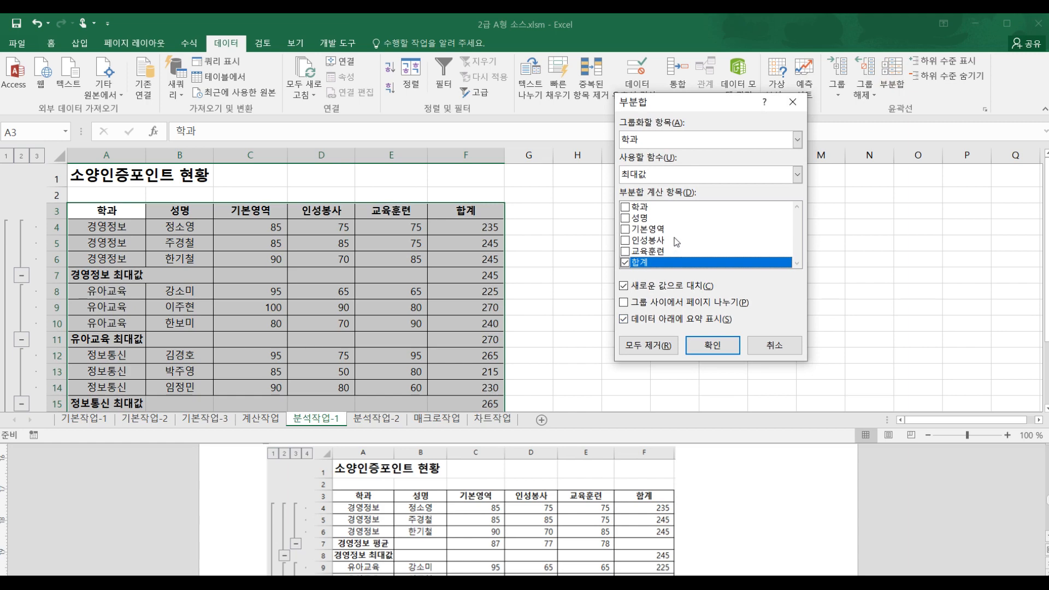
left_click(624, 262)
left_click(743, 500)
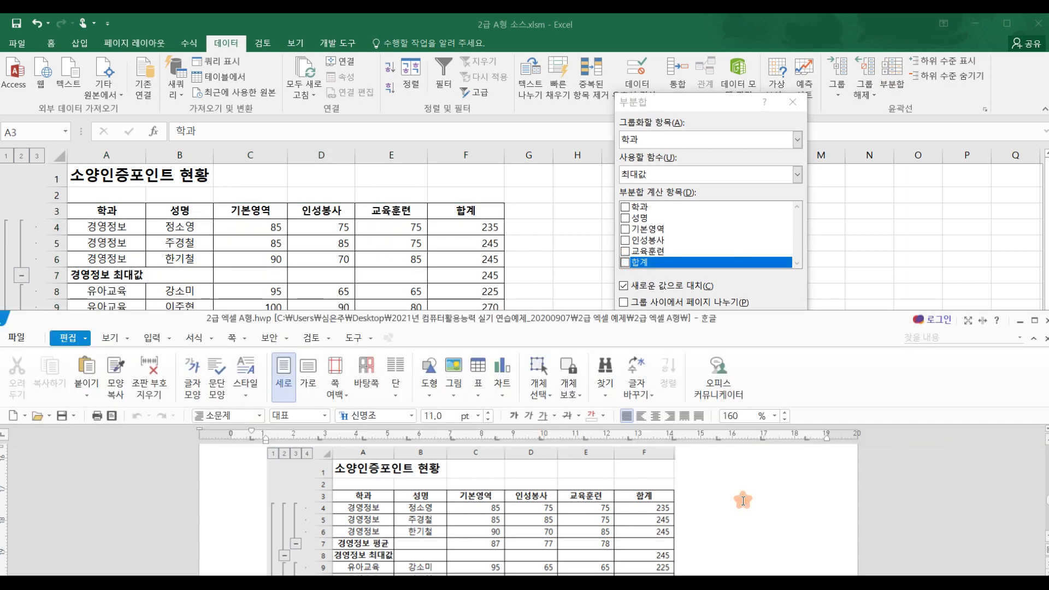
scroll(743, 500, "up", 5)
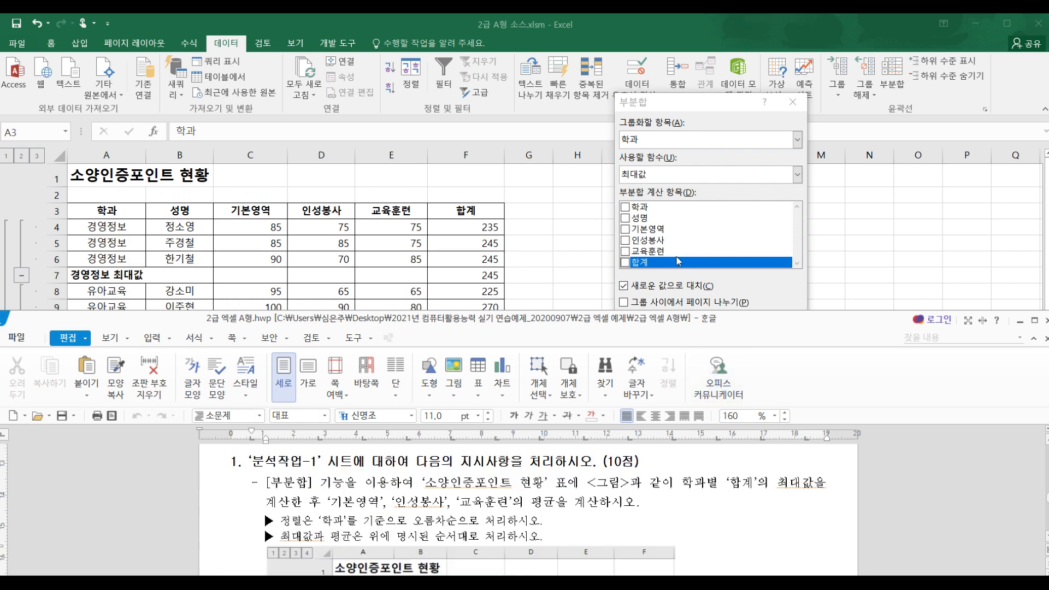
left_click(624, 229)
left_click(624, 240)
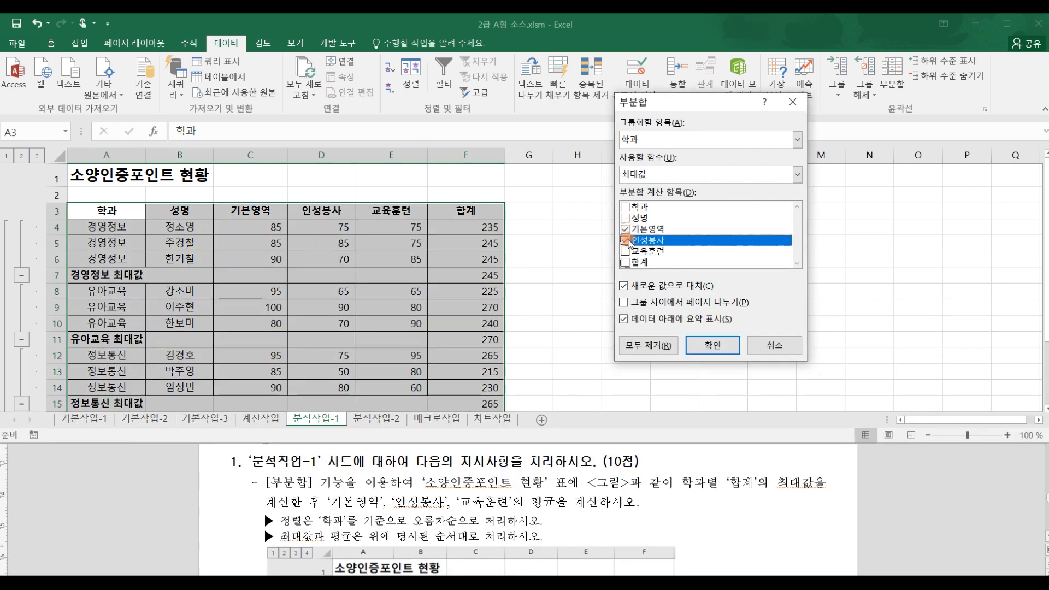
left_click(624, 251)
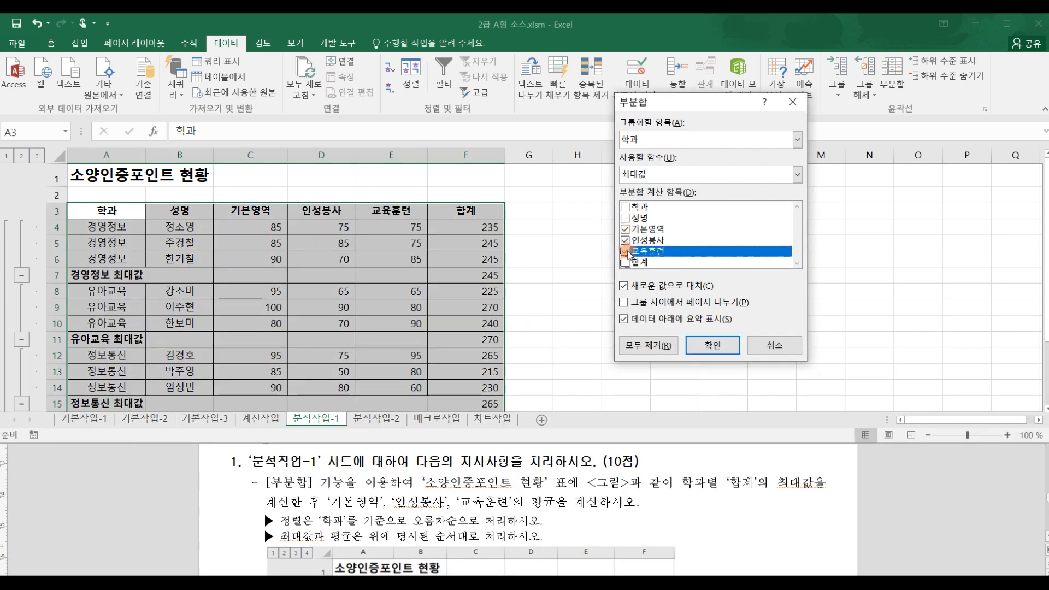
left_click(668, 175)
left_click(664, 211)
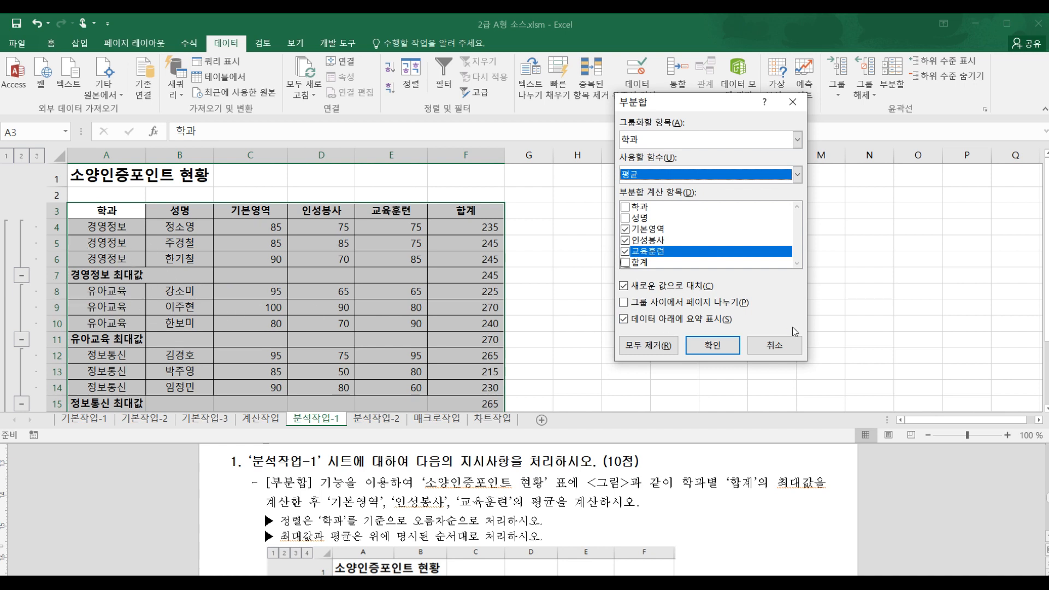
left_click(626, 289)
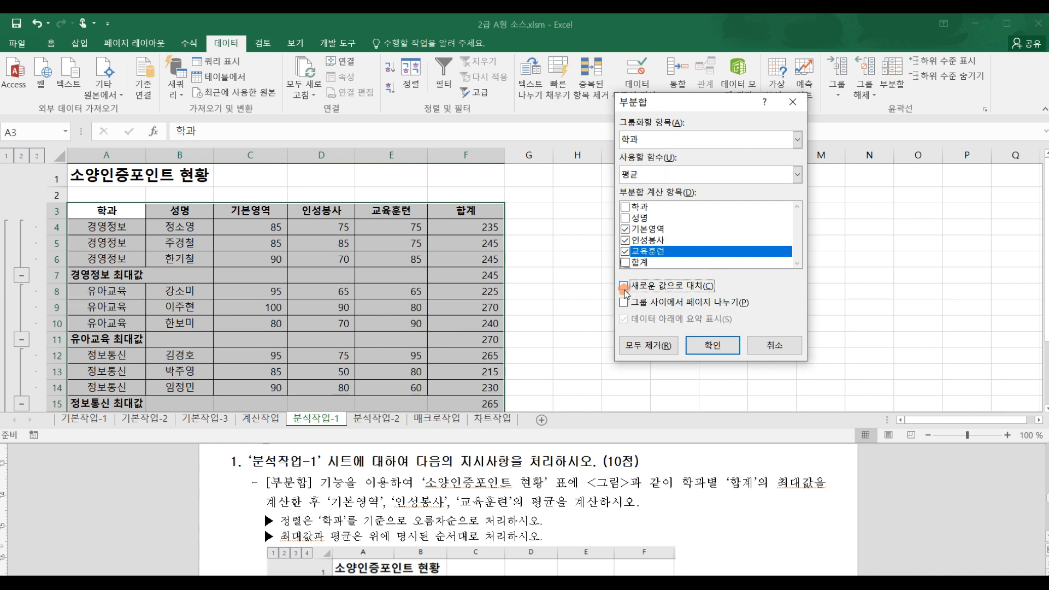
left_click(707, 345)
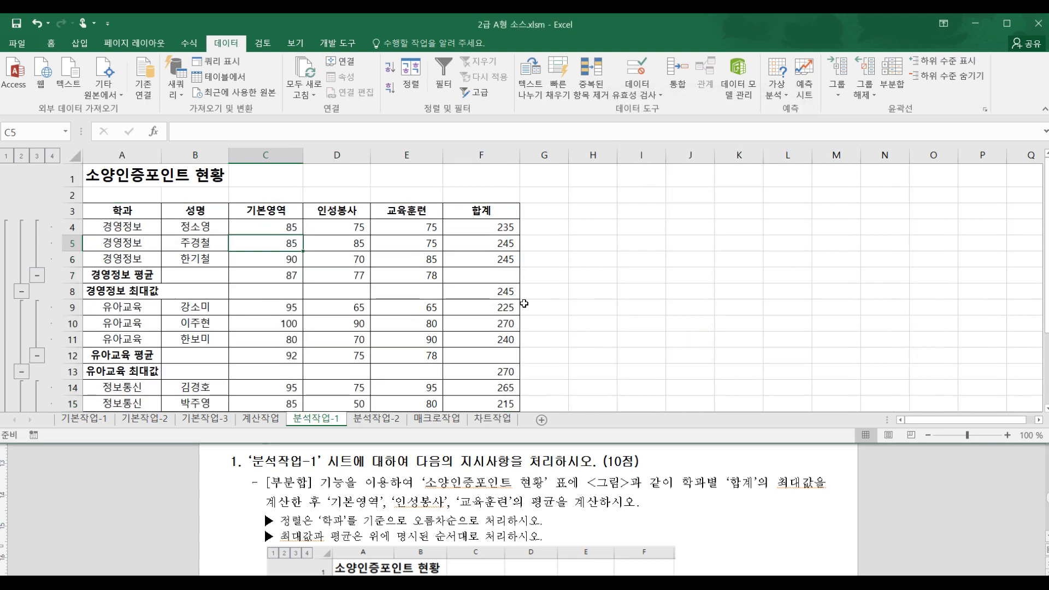
- Examine the nested subtotals down to the overall rows and compare them with the example figure in the Hangul document
left_click(564, 287)
scroll(565, 284, "down", 2)
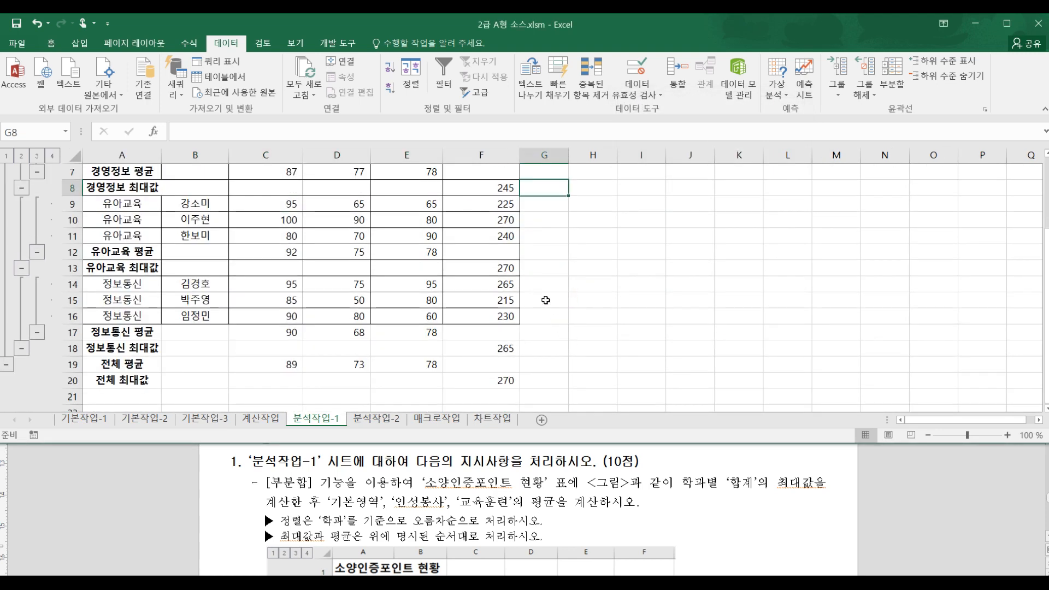
scroll(565, 284, "up", 1)
left_click(566, 463)
scroll(566, 463, "down", 3)
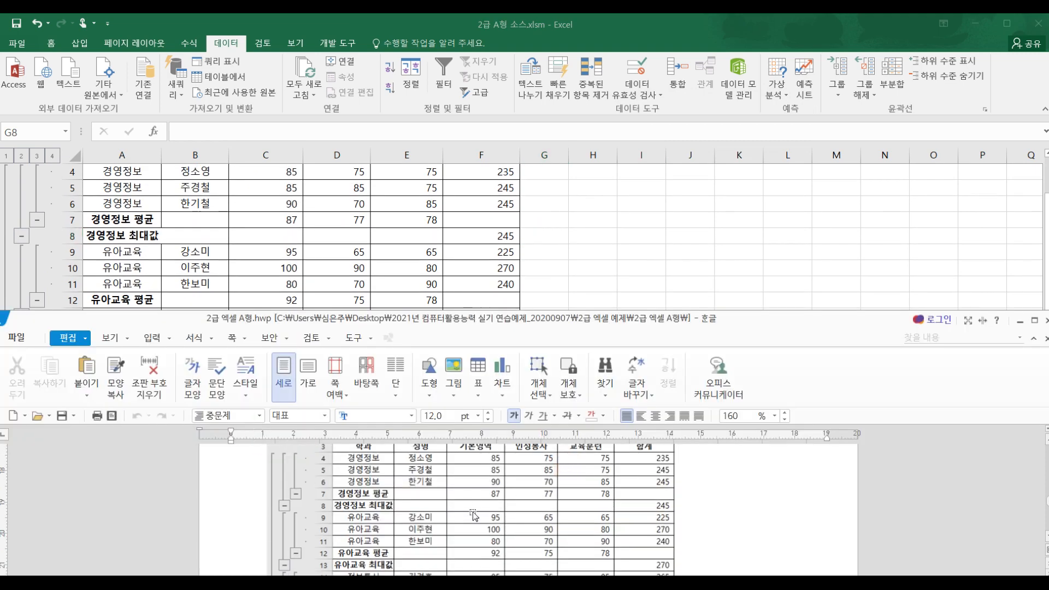
scroll(477, 507, "down", 3)
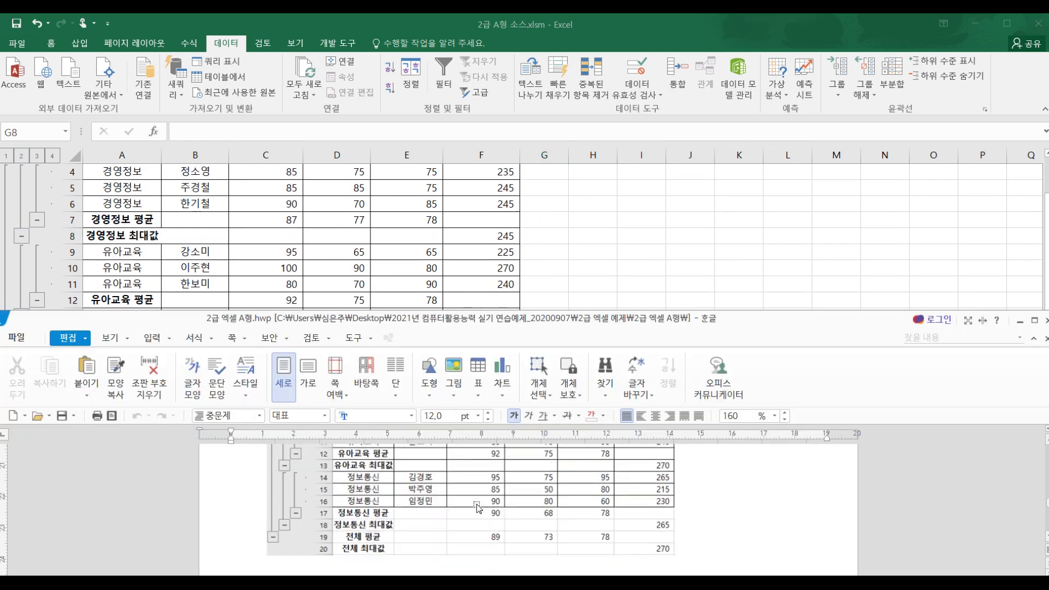
scroll(477, 507, "up", 2)
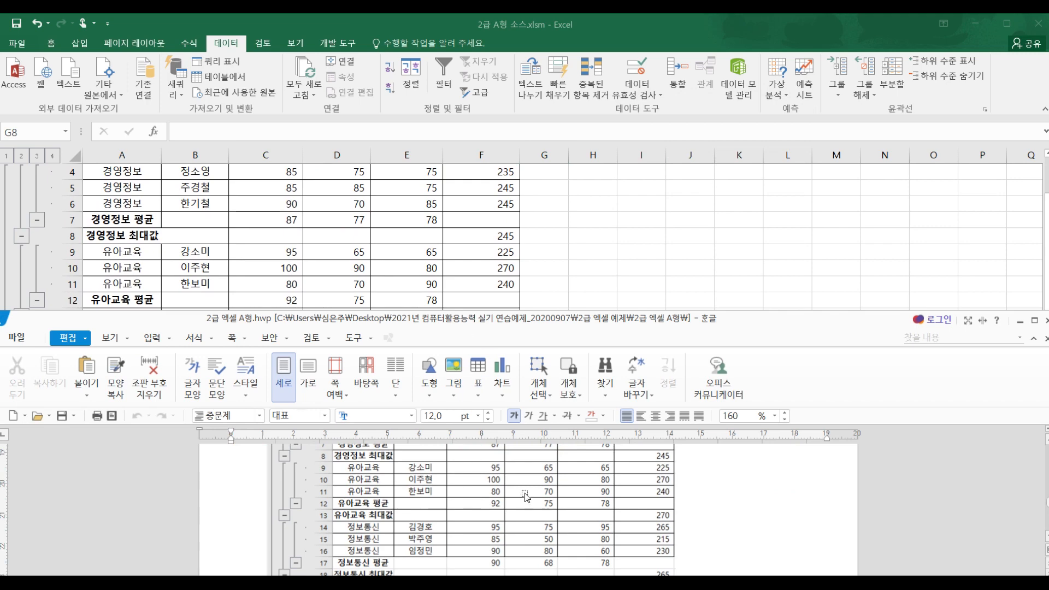
scroll(521, 464, "down", 2)
- Find the second analysis task in the Hangul document and open the 분석작업-2 sheet in Excel
scroll(521, 463, "up", 6)
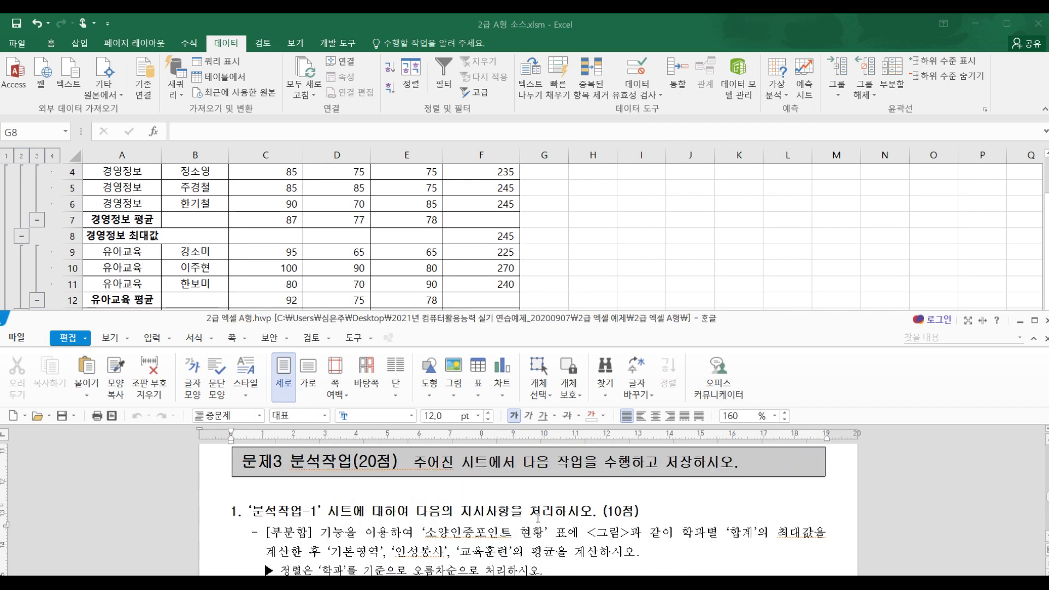
scroll(538, 518, "down", 4)
scroll(538, 518, "down", 6)
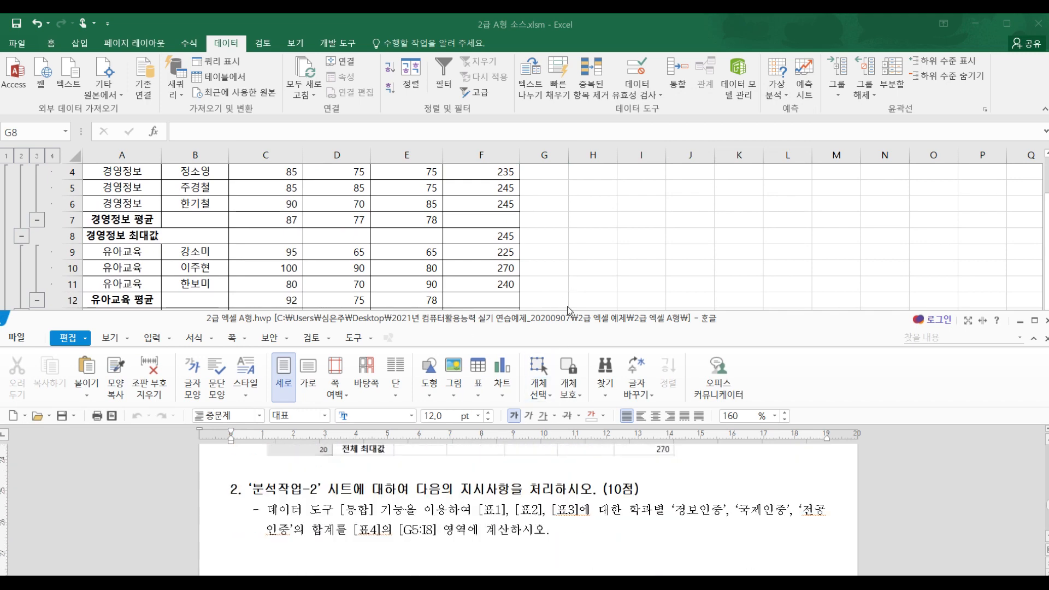
left_click(571, 285)
left_click(376, 418)
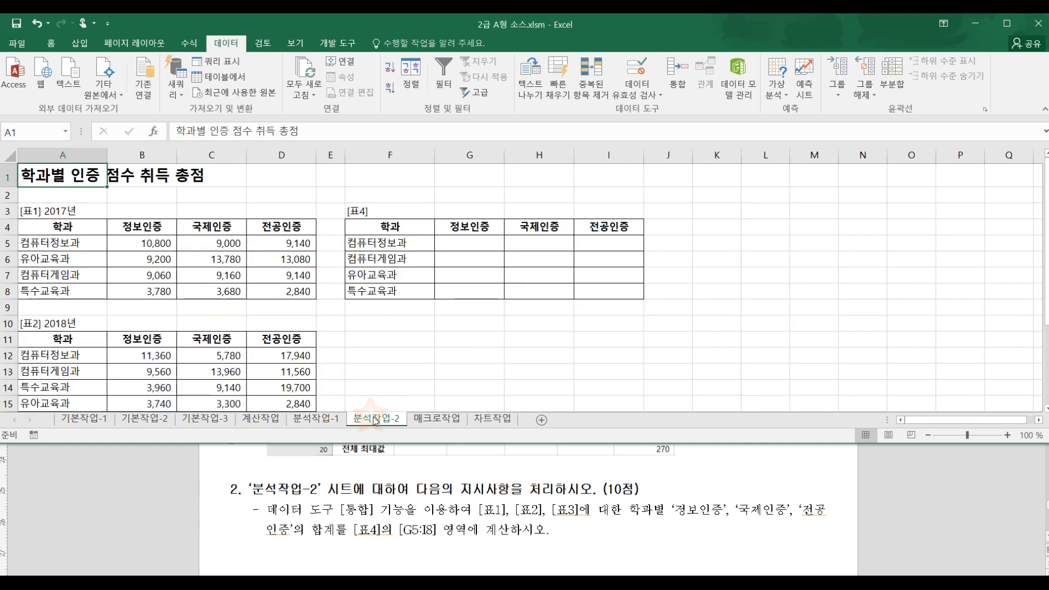
- Read the 통합 task in the Hangul document for its source tables, columns to total and target range
left_click(430, 525)
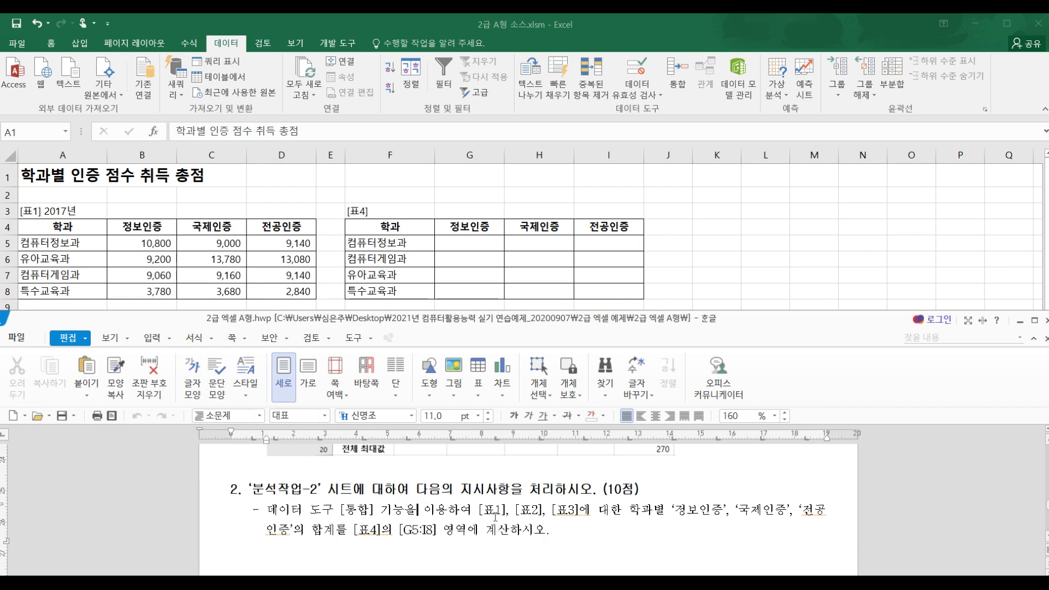
scroll(495, 516, "down", 3)
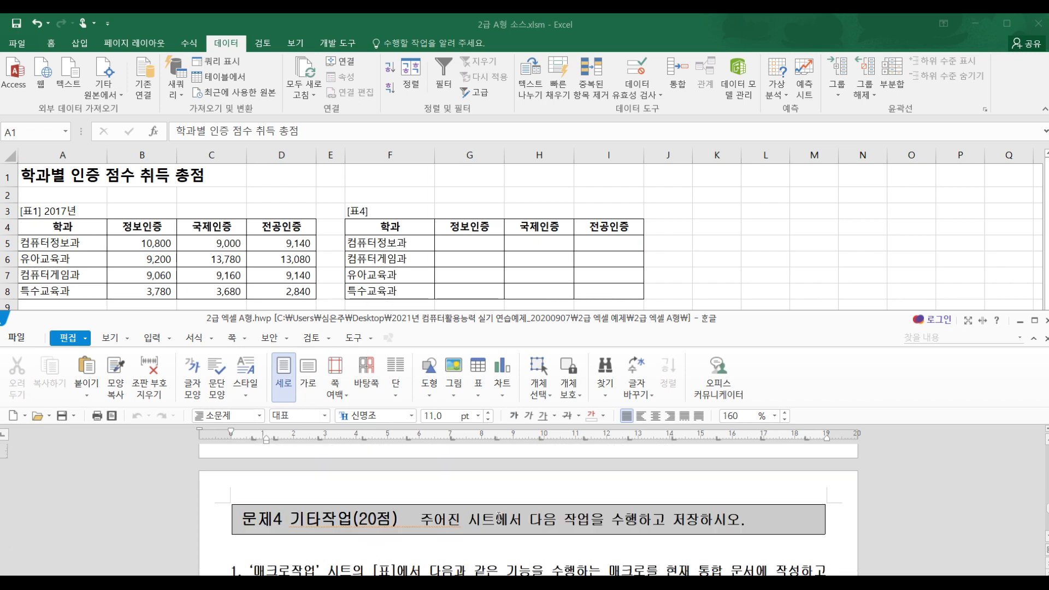
scroll(503, 522, "up", 3)
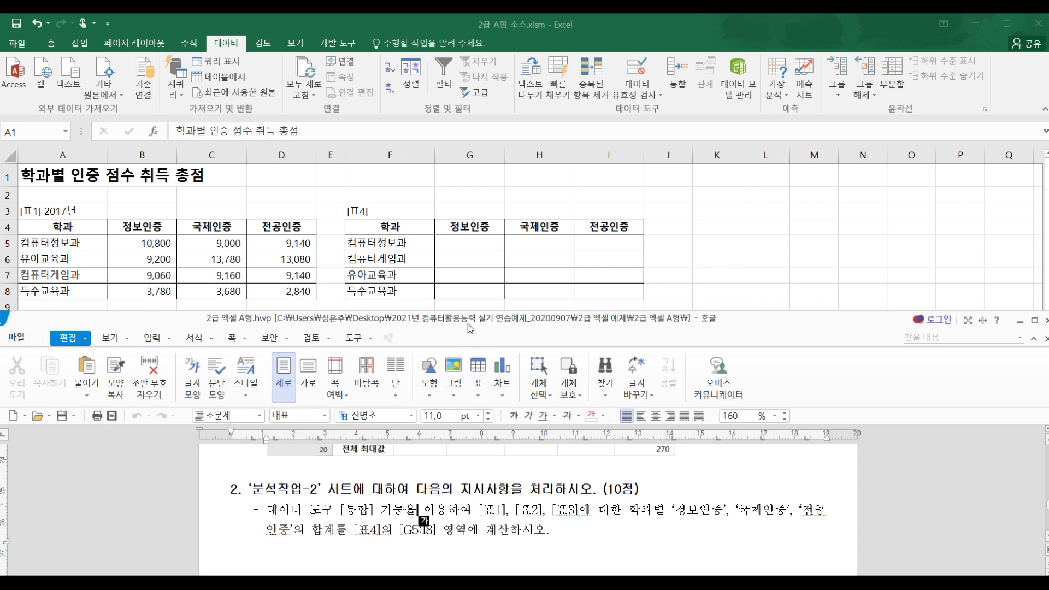
- Return to Excel, start Consolidate (통합) on the 표4 range F4:I8, and delete all existing references from its list
left_click(457, 270)
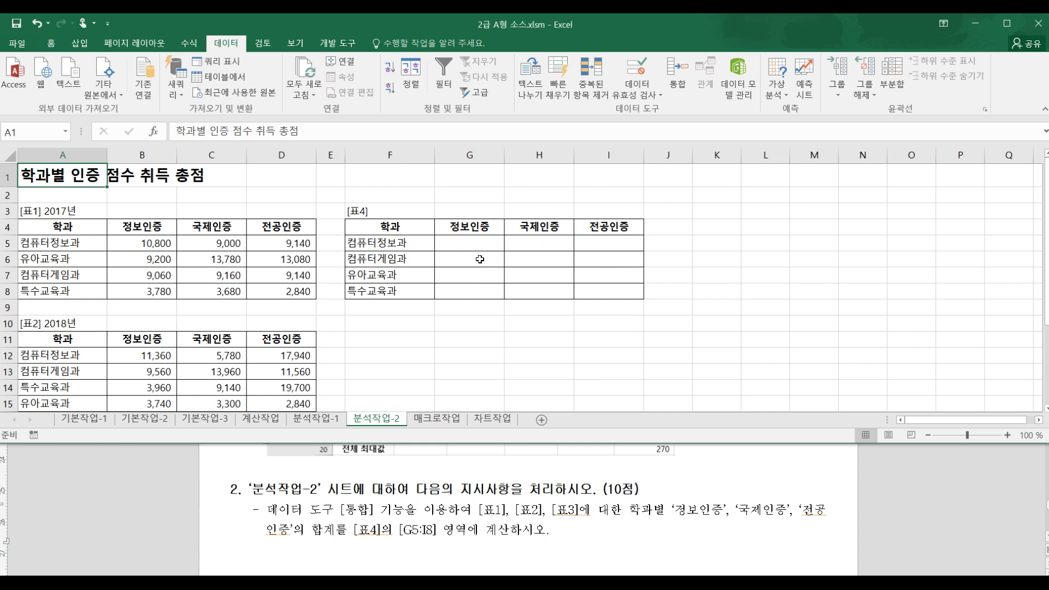
left_click_drag(391, 226, 620, 289)
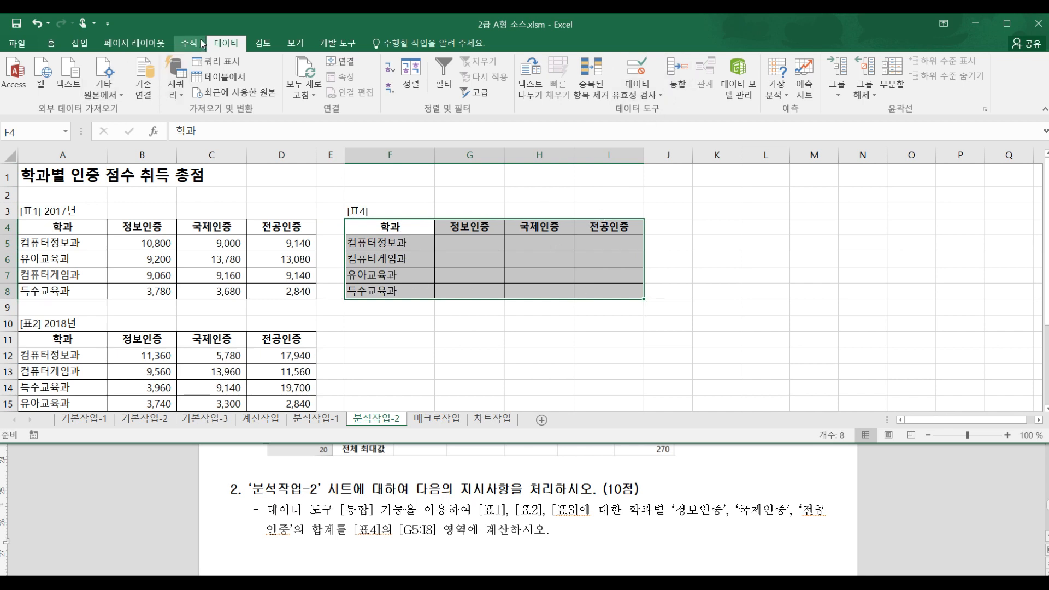
left_click(686, 72)
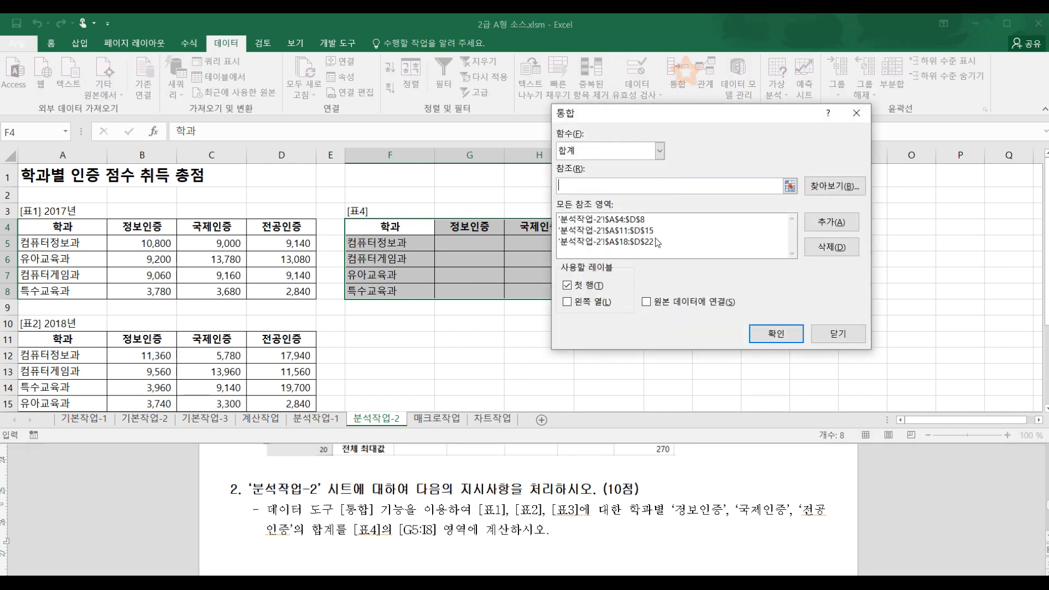
left_click(631, 219)
left_click(818, 249)
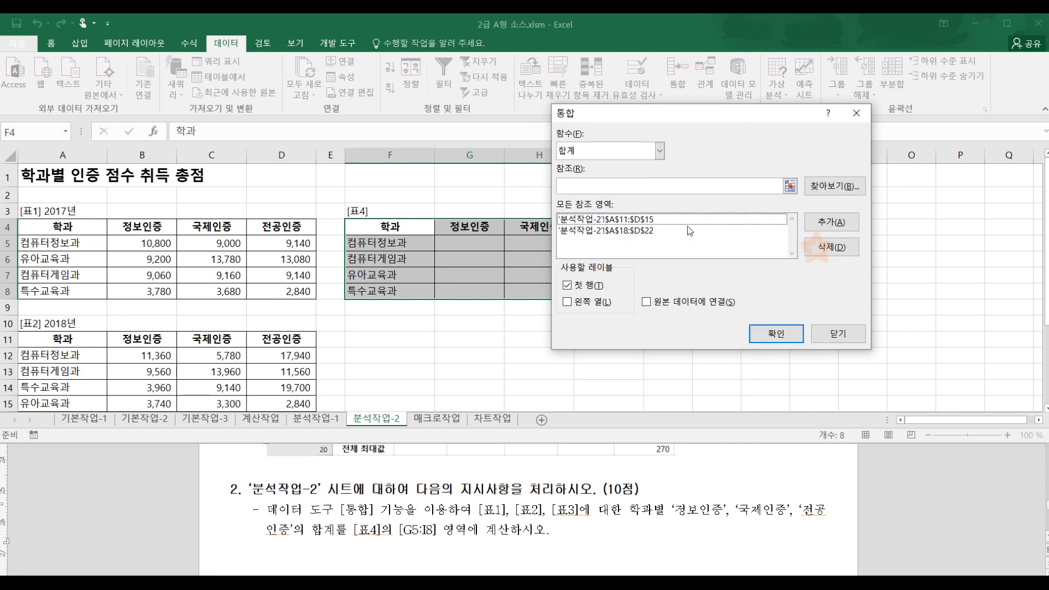
left_click(688, 222)
left_click(818, 250)
left_click(737, 224)
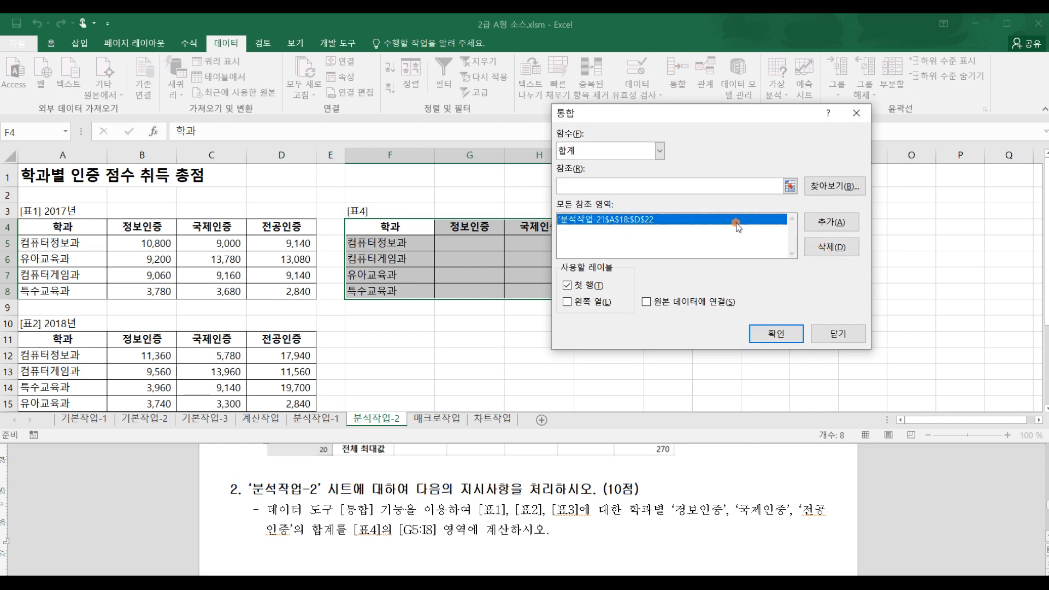
left_click(844, 247)
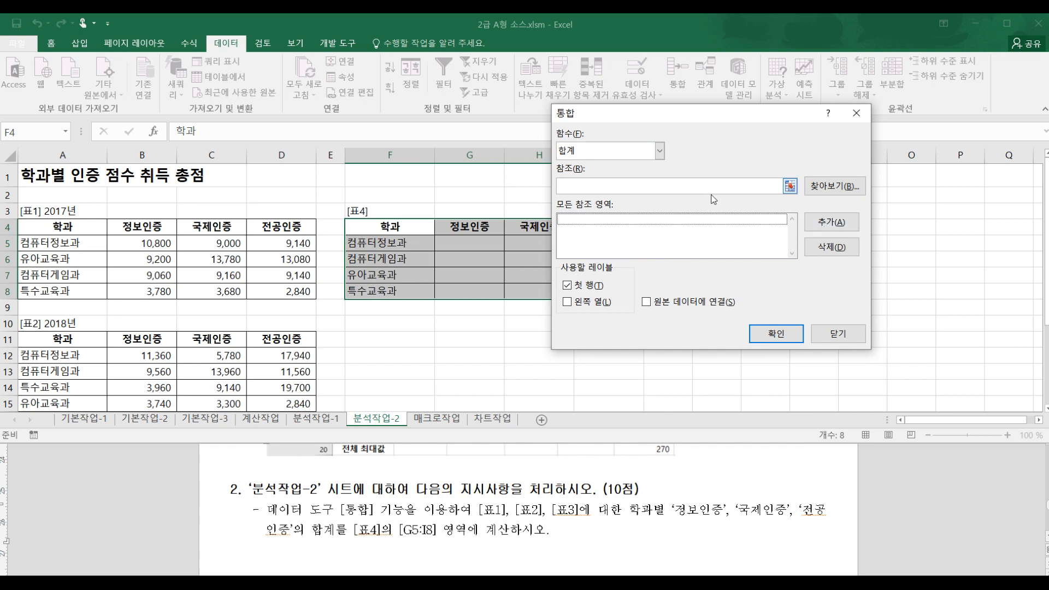
- Add the source ranges A4:D8, A11:D15 and A18:D22 of 표1 to 표3 as references for the 통합
left_click(694, 185)
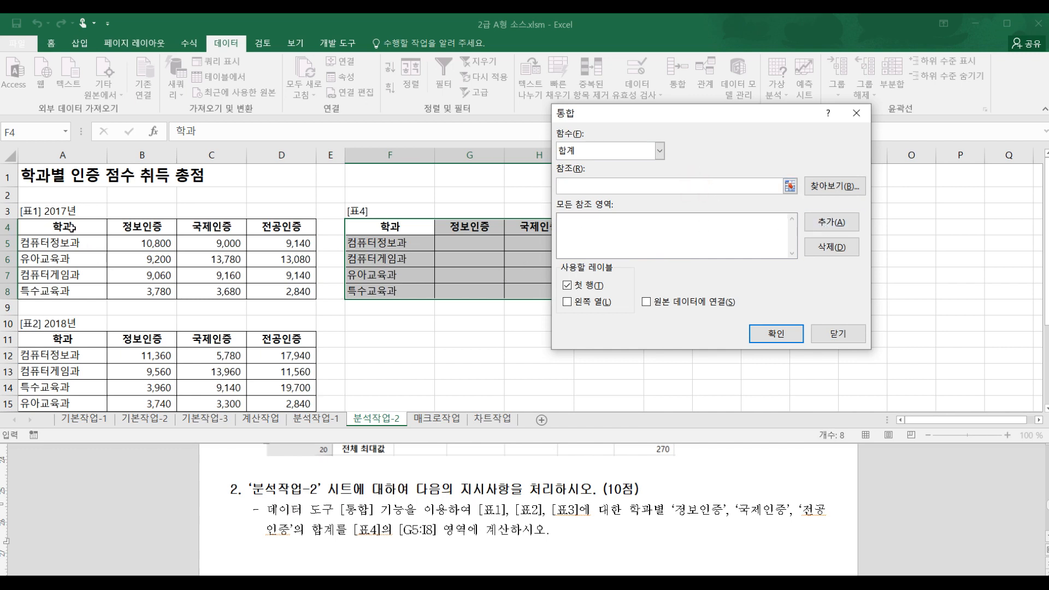
left_click_drag(63, 225, 297, 292)
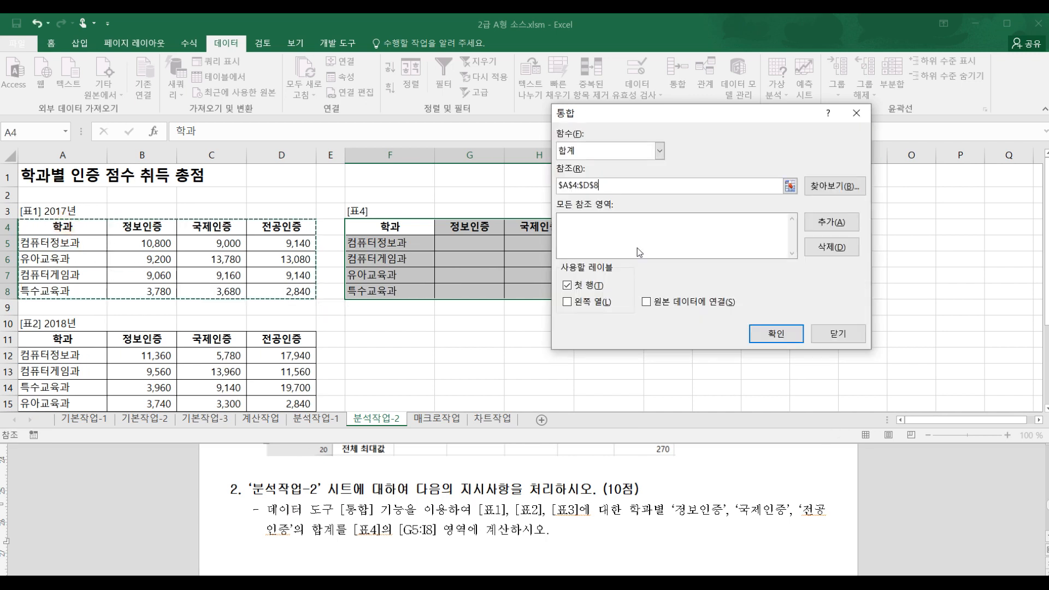
left_click(815, 221)
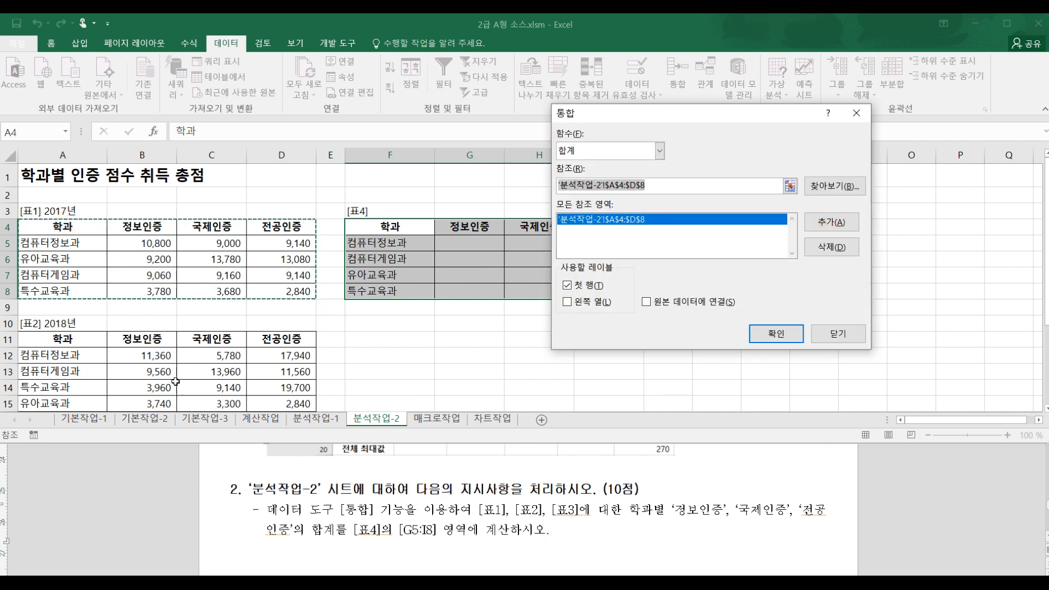
left_click_drag(63, 340, 290, 405)
left_click(831, 222)
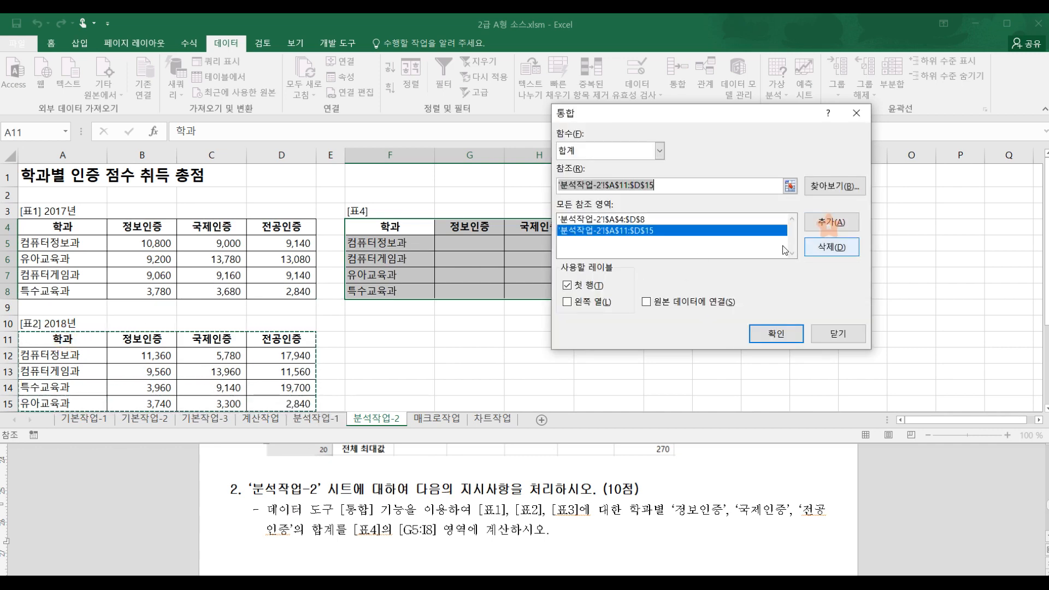
scroll(50, 311, "down", 3)
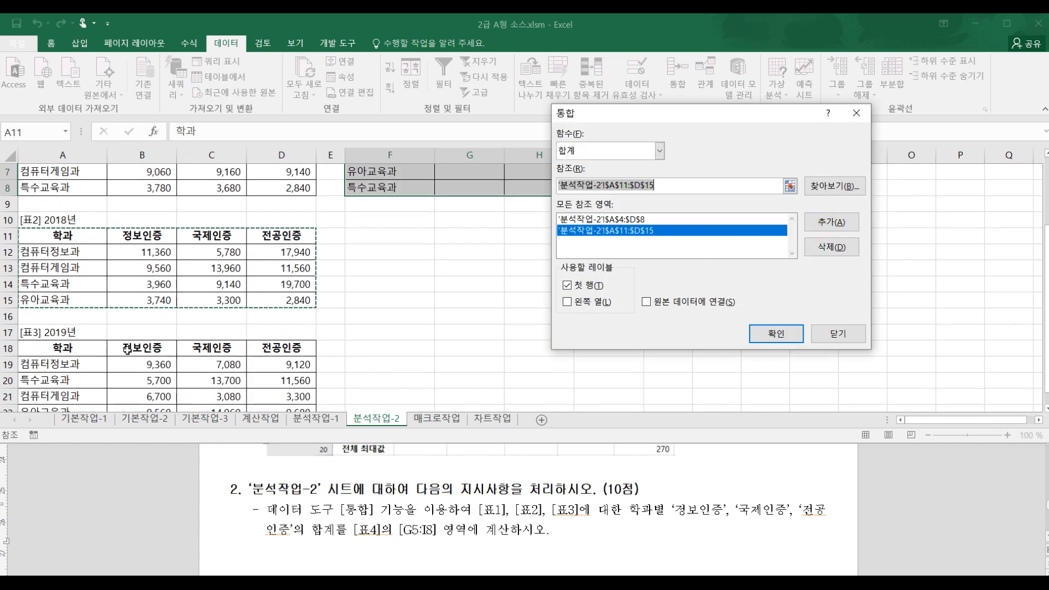
left_click_drag(51, 303, 292, 368)
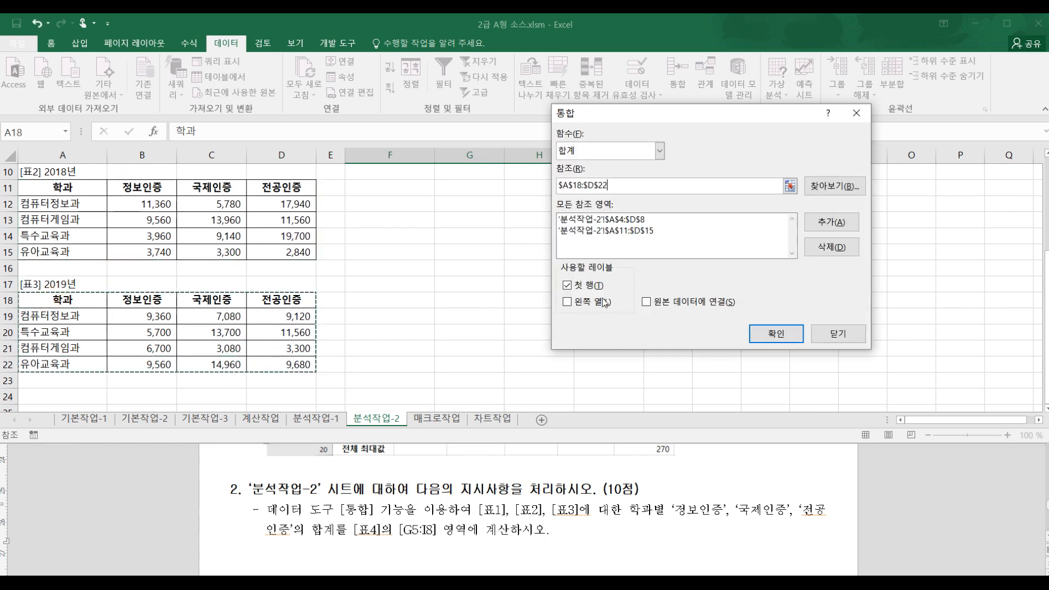
left_click(831, 222)
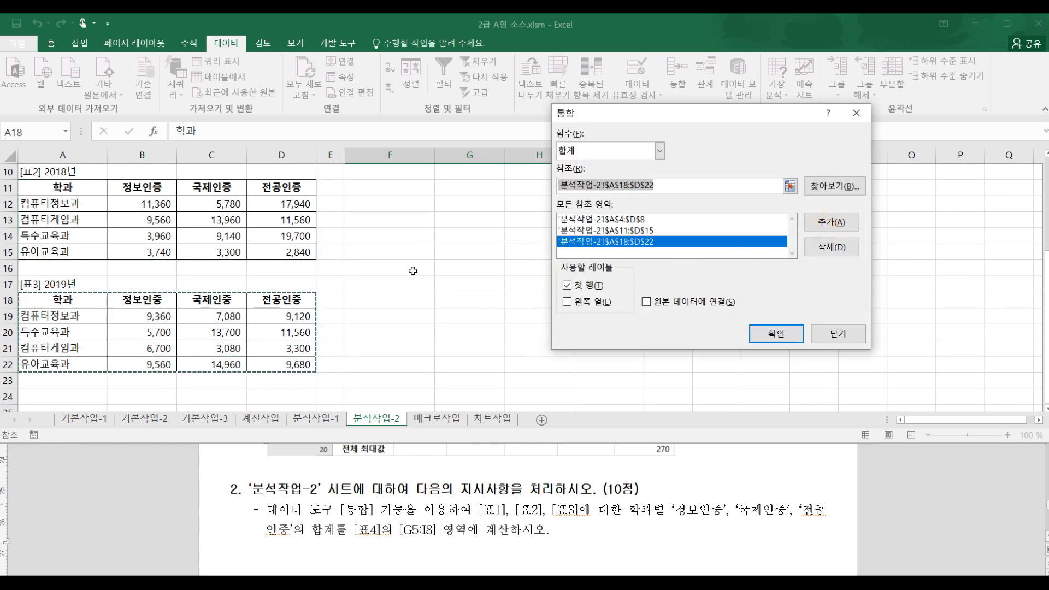
- Use 왼쪽 열 labels along with 첫 행 and run the 합계 consolidation into 표4
scroll(481, 325, "up", 3)
left_click_drag(698, 116, 807, 110)
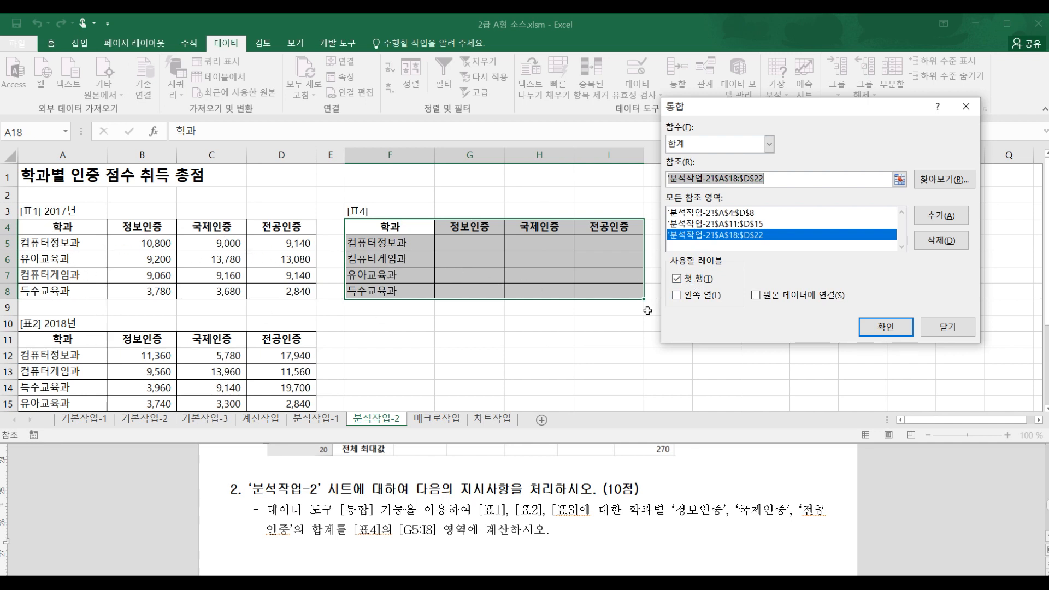
left_click(676, 296)
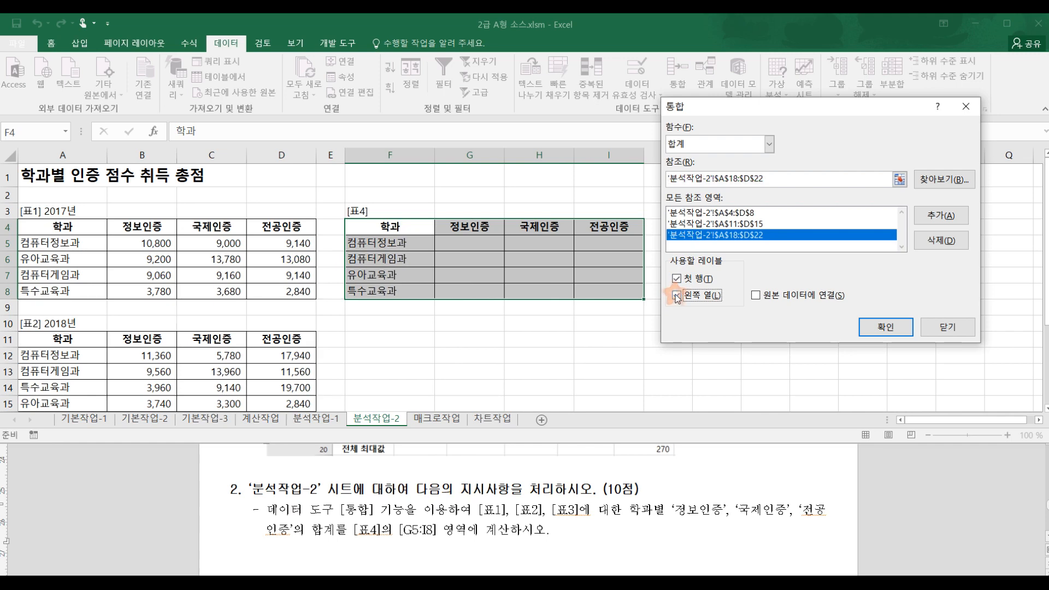
left_click(877, 333)
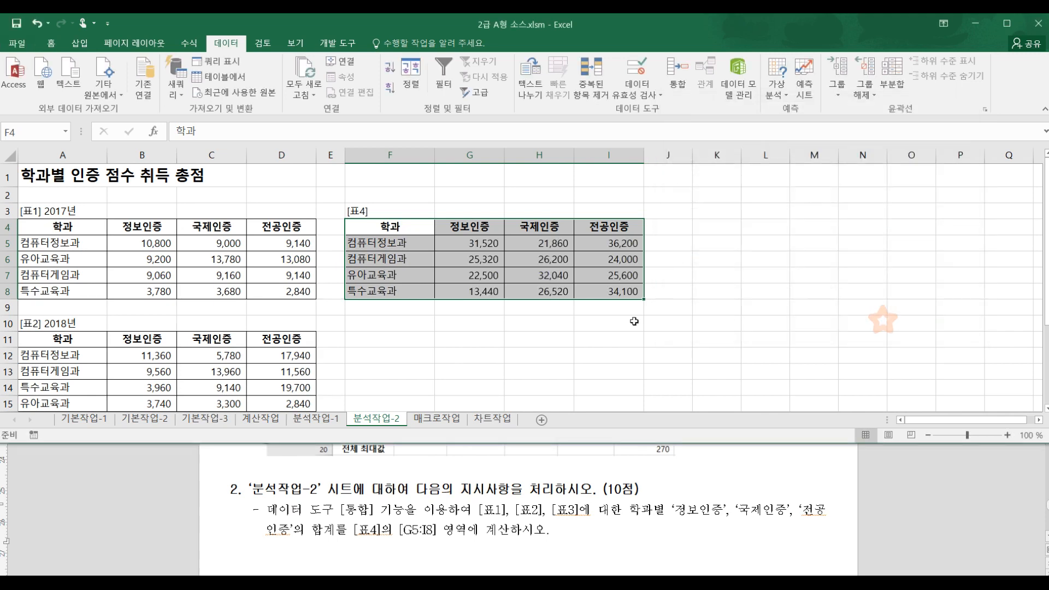
- Compare the consolidated totals in 표4 with the source figures in 표1 to 표3
left_click(553, 307)
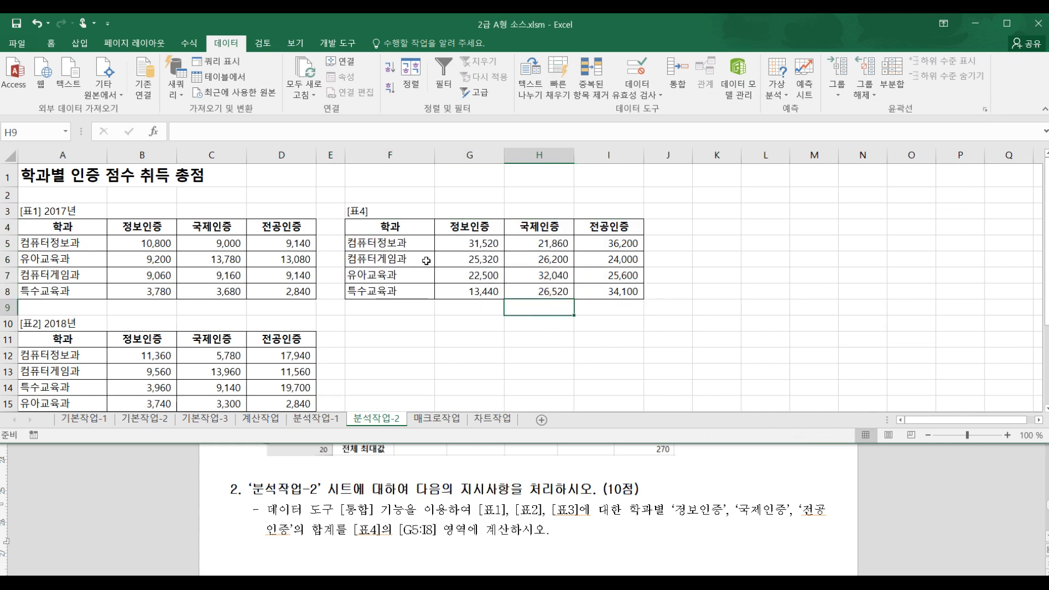
scroll(443, 313, "down", 1)
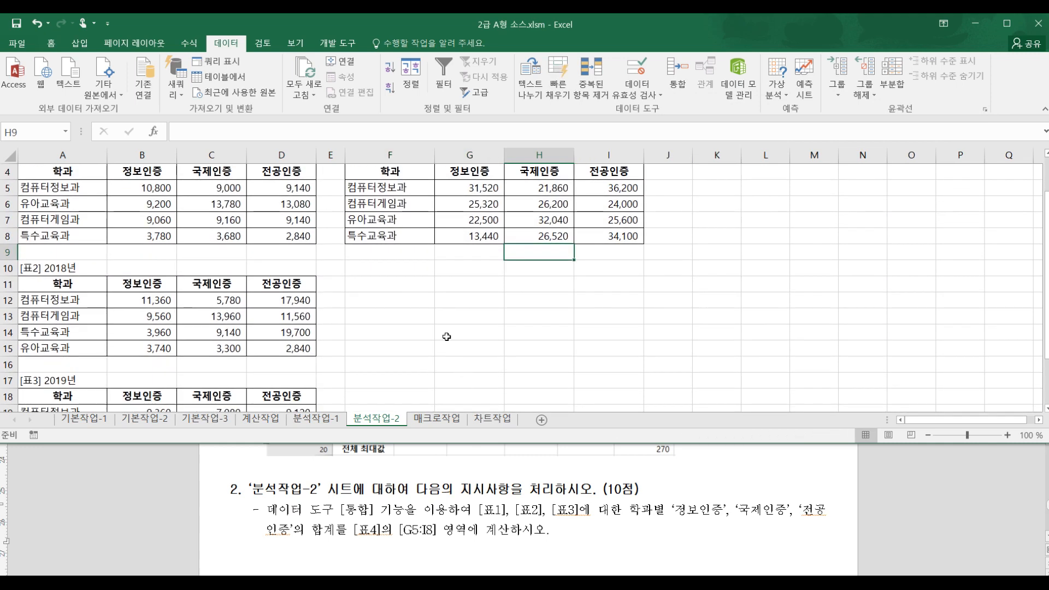
scroll(446, 337, "down", 1)
scroll(451, 343, "up", 2)
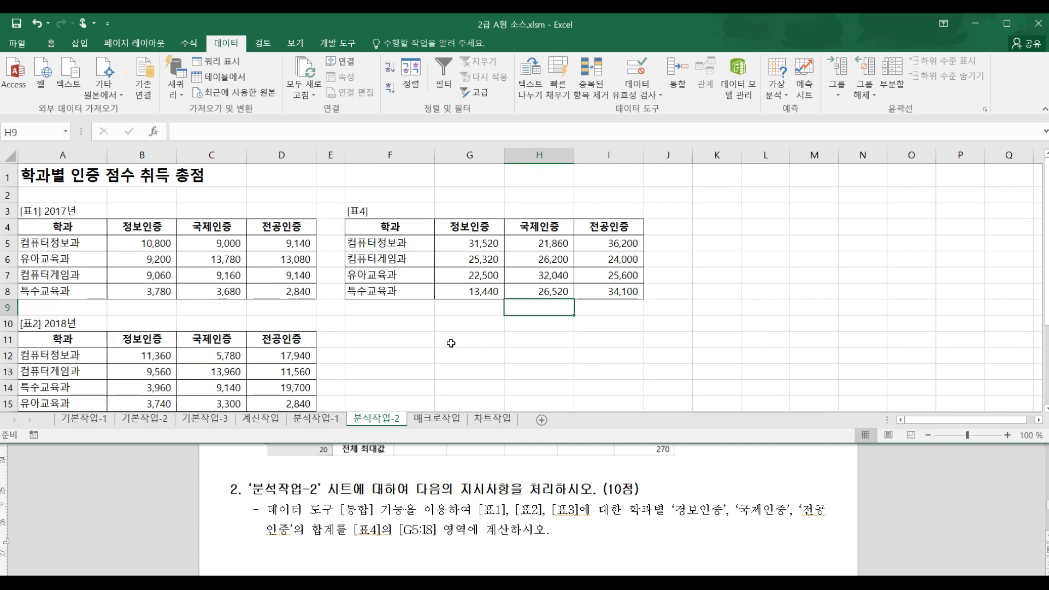
scroll(451, 343, "down", 2)
scroll(451, 341, "down", 2)
scroll(451, 340, "up", 4)
- Open the 매크로작업 sheet and find its macro task under 문제4 기타작업 in the Hangul document
left_click(444, 422)
left_click(448, 511)
scroll(437, 505, "down", 5)
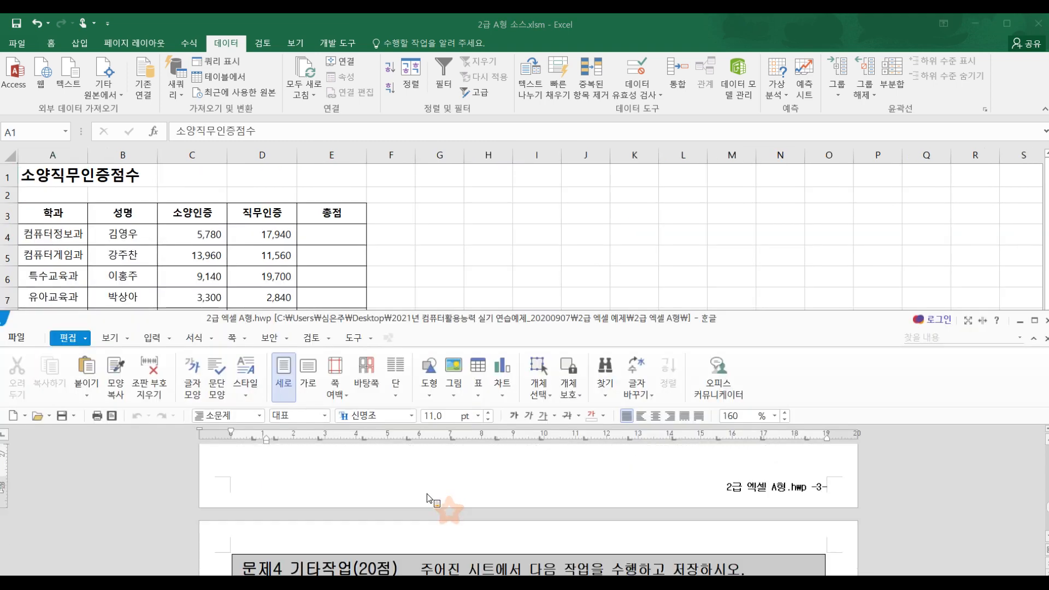
scroll(397, 513, "up", 1)
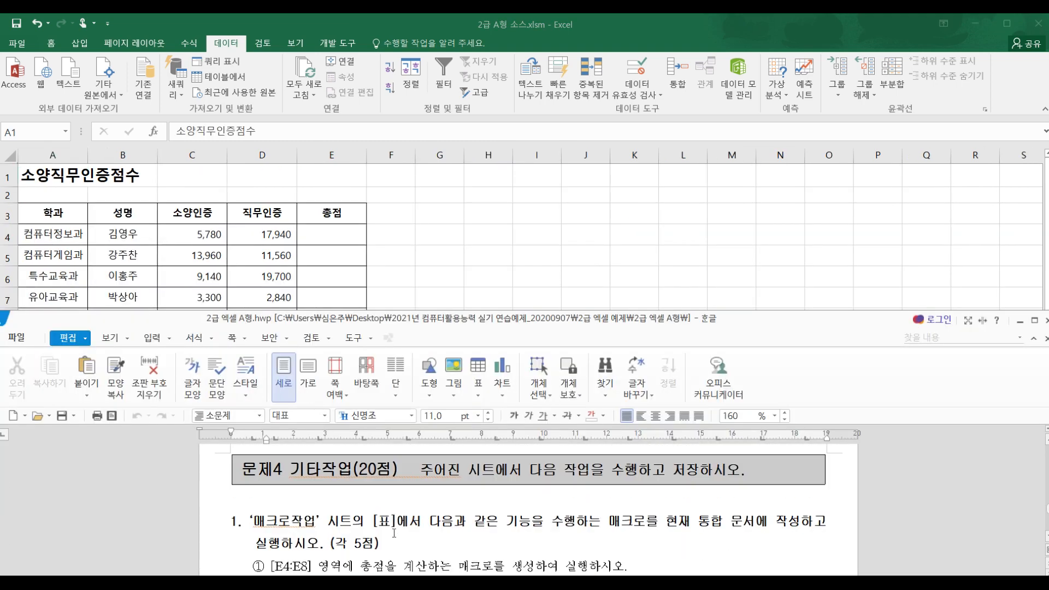
scroll(393, 525, "down", 1)
scroll(366, 502, "down", 1)
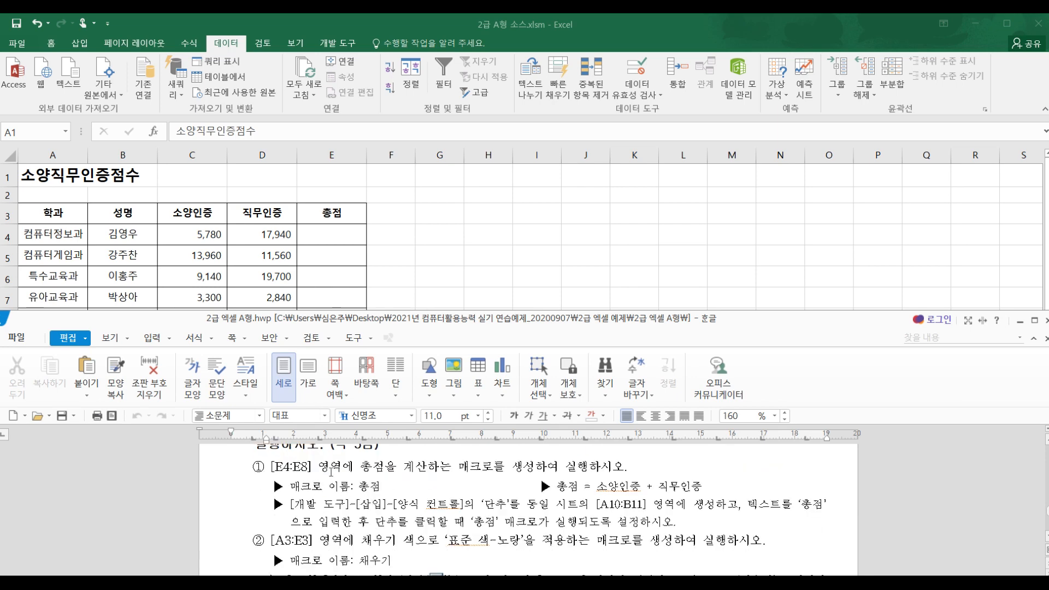
- Read the 총점 macro instructions in the Hangul document for the macro name, formula, button type and button range
left_click_drag(330, 470, 495, 472)
left_click(499, 472)
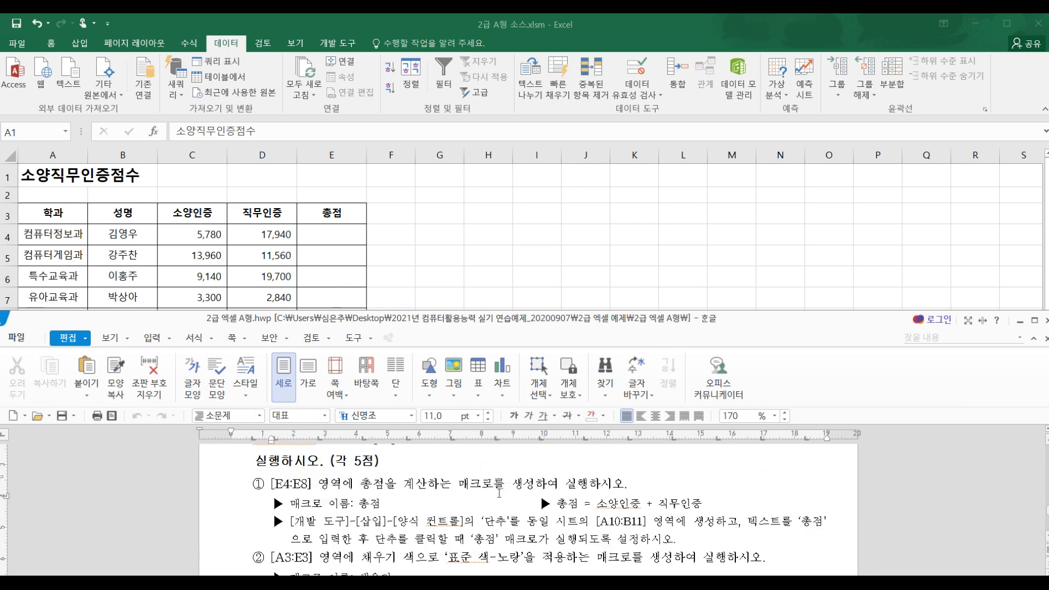
double_click(362, 504)
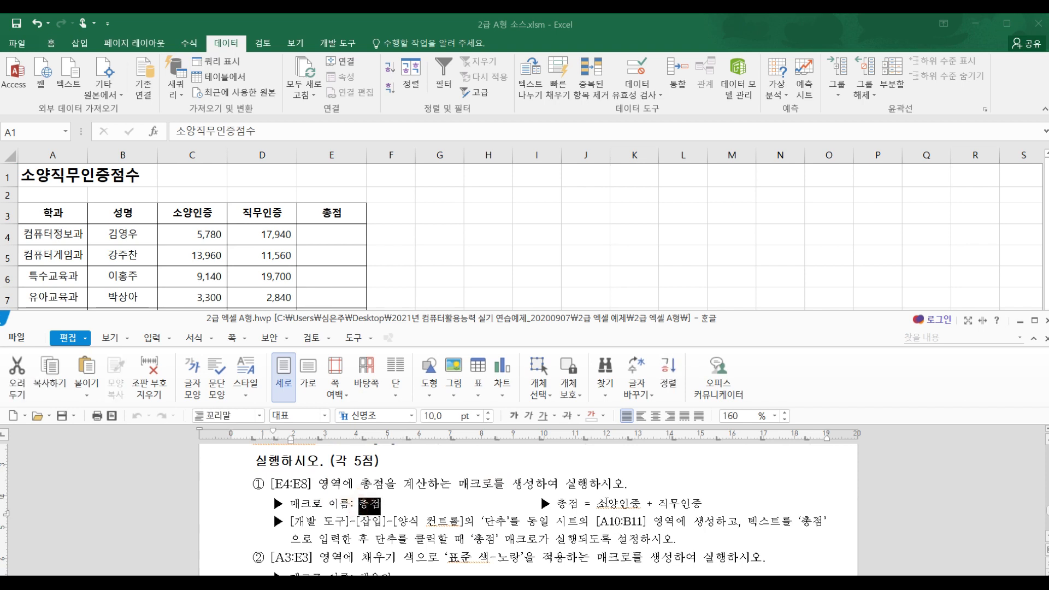
left_click_drag(603, 503, 690, 505)
left_click(691, 505)
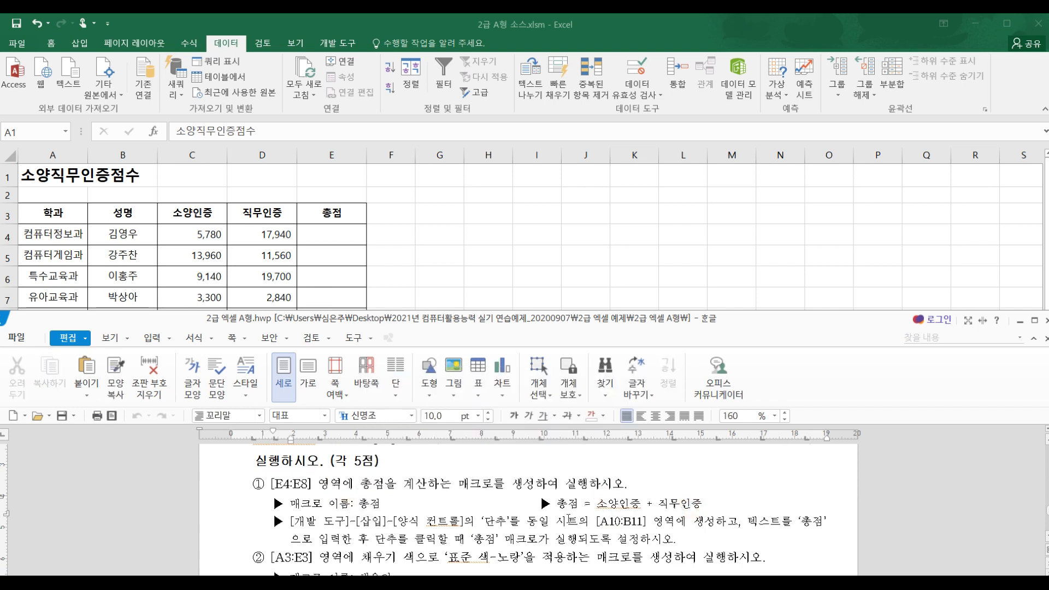
left_click_drag(303, 524, 586, 541)
left_click(587, 541)
- Rehearse the 총점 calculation in Excel by entering =SUM(C4:D4) in E4 and filling it down to E8, and undo both
left_click(387, 242)
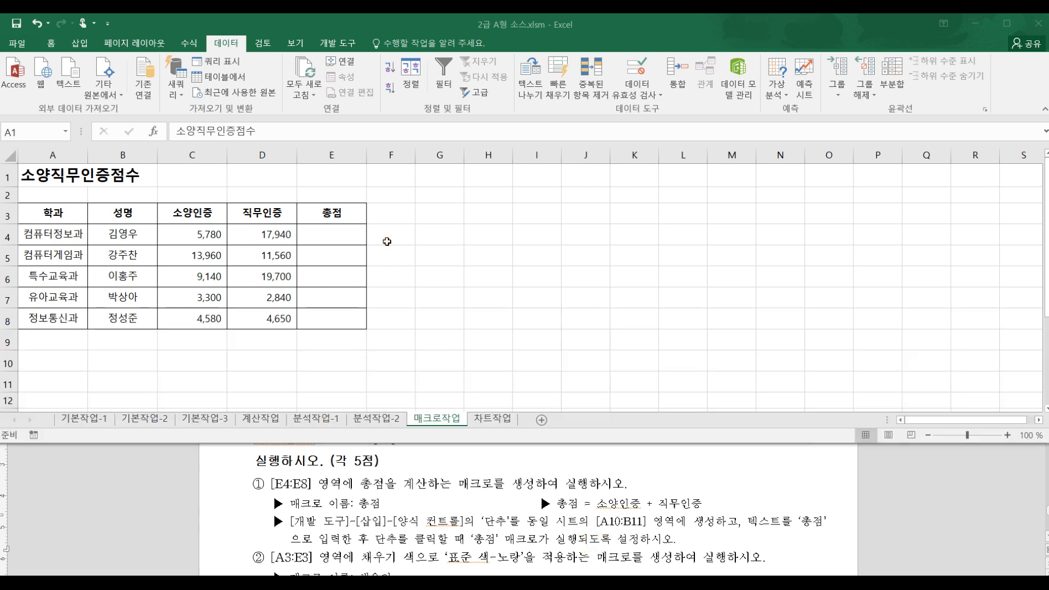
left_click(328, 235)
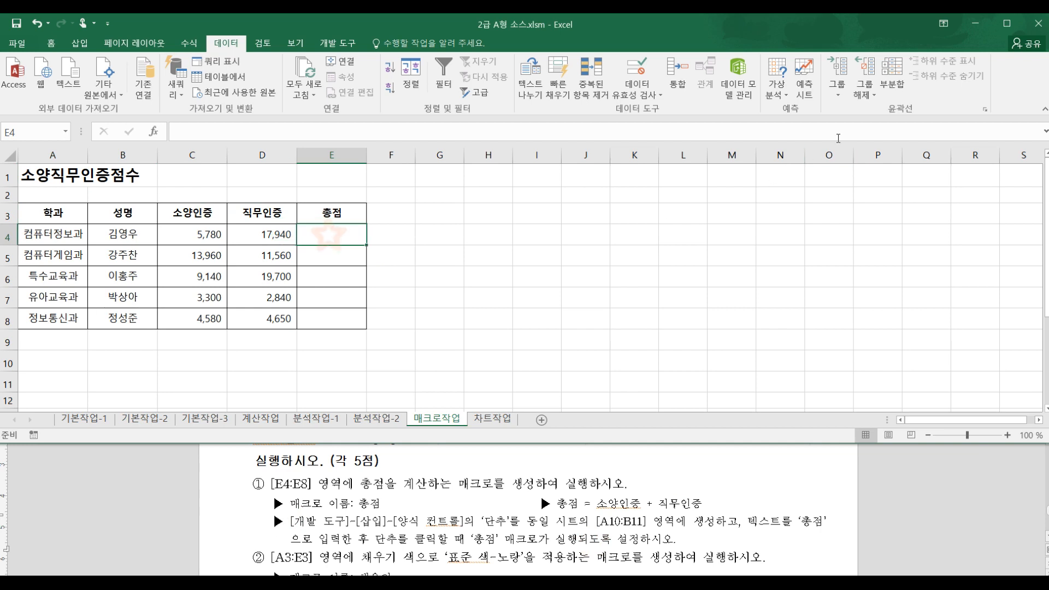
left_click(51, 44)
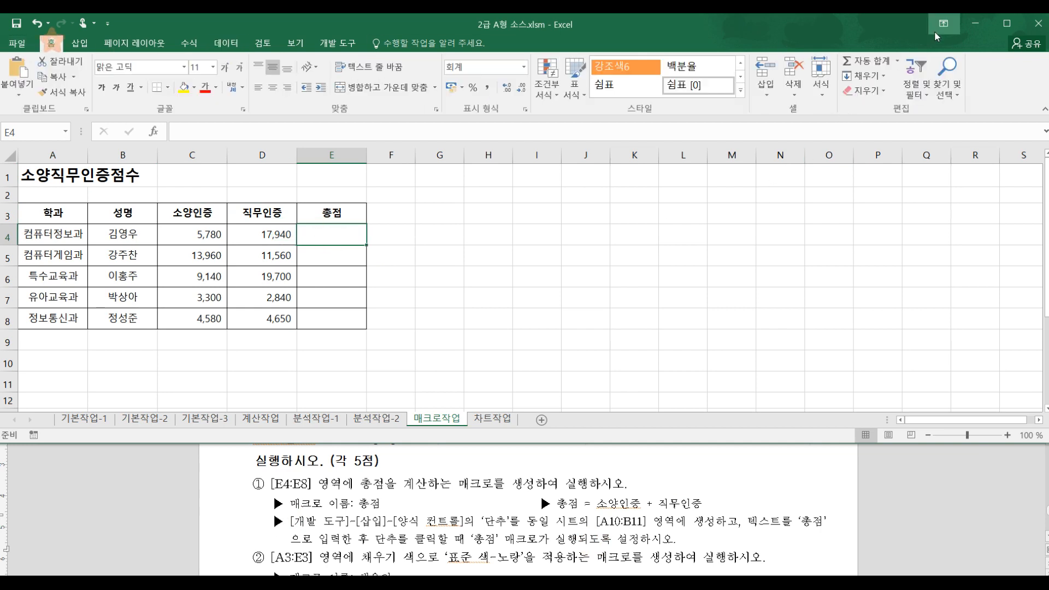
left_click(887, 65)
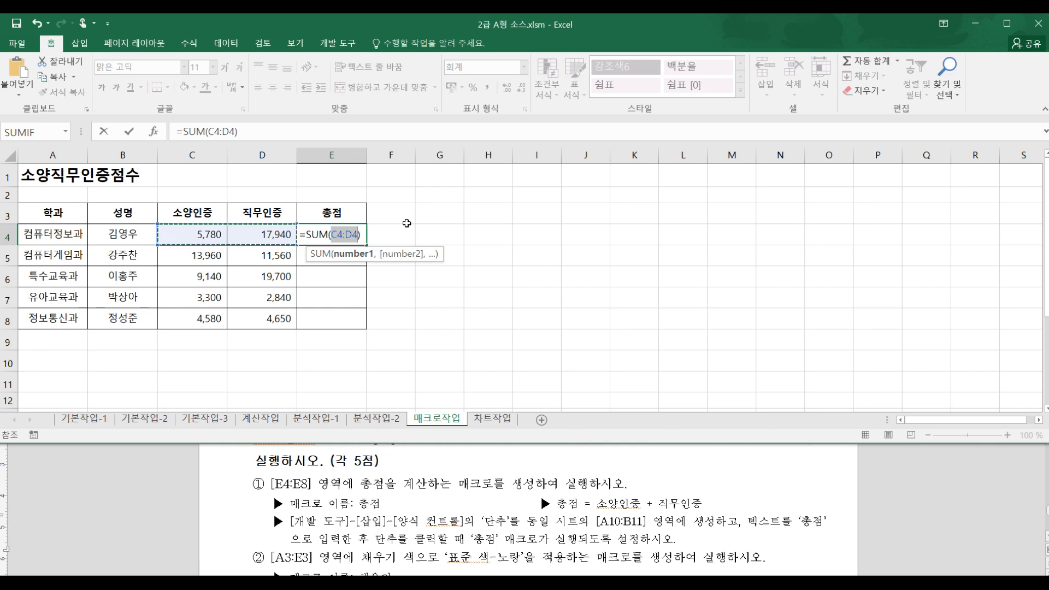
key("Tab")
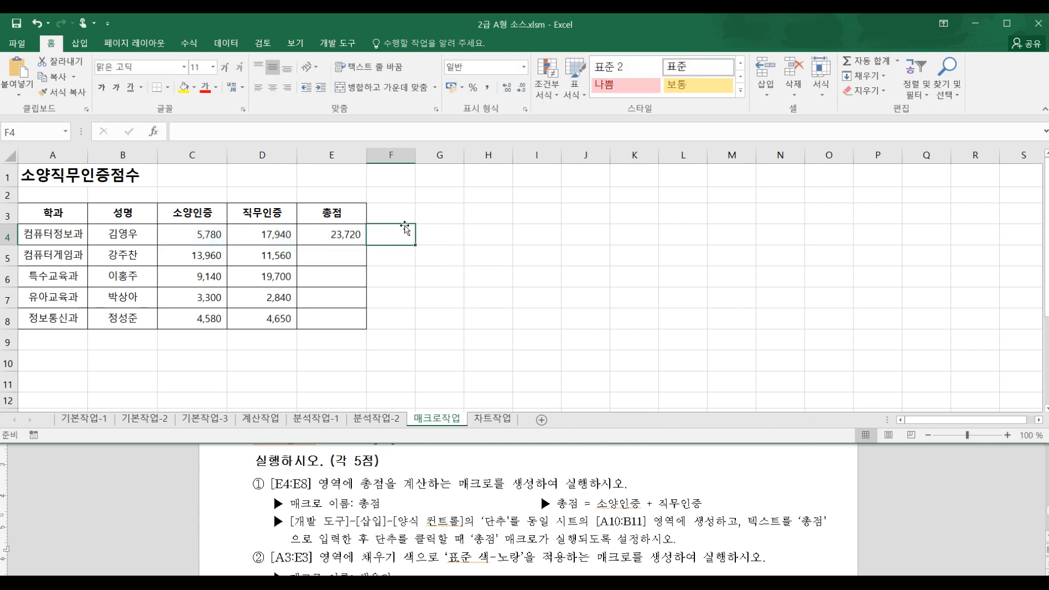
left_click(353, 234)
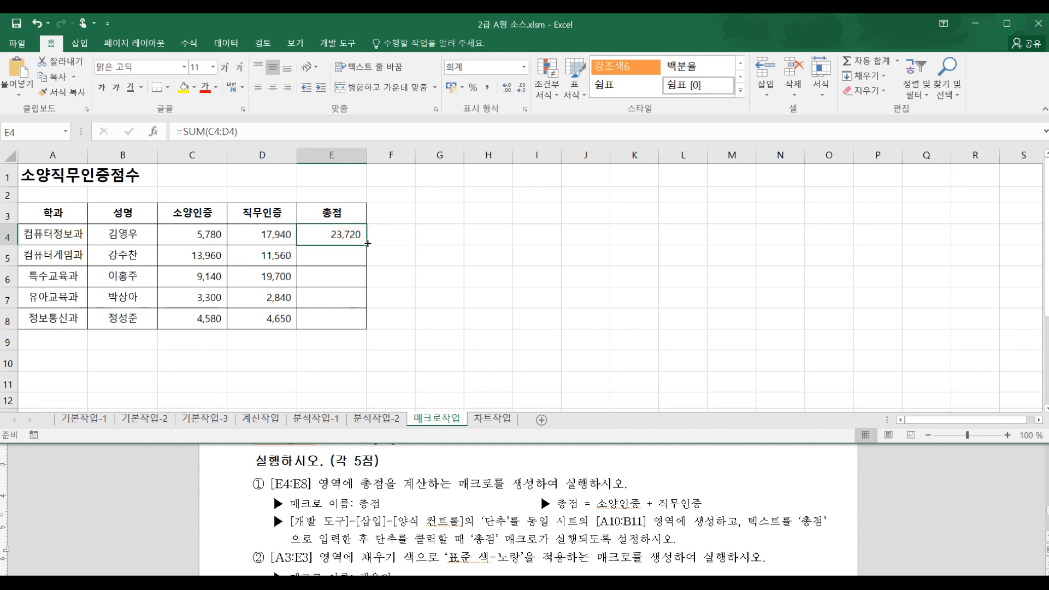
double_click(368, 243)
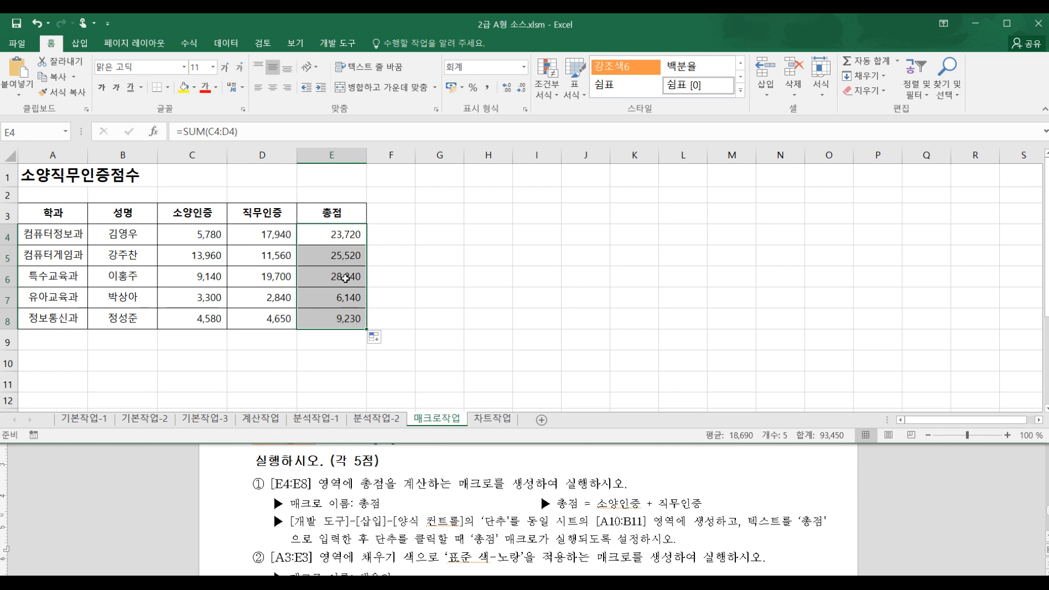
key("ctrl+z")
key("ctrl+z")
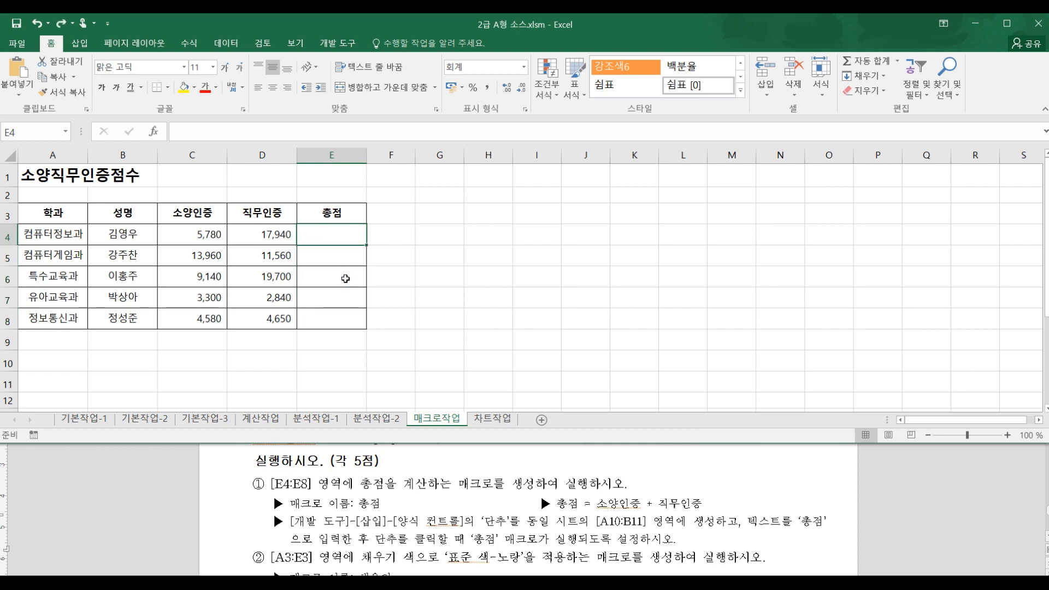
left_click(437, 255)
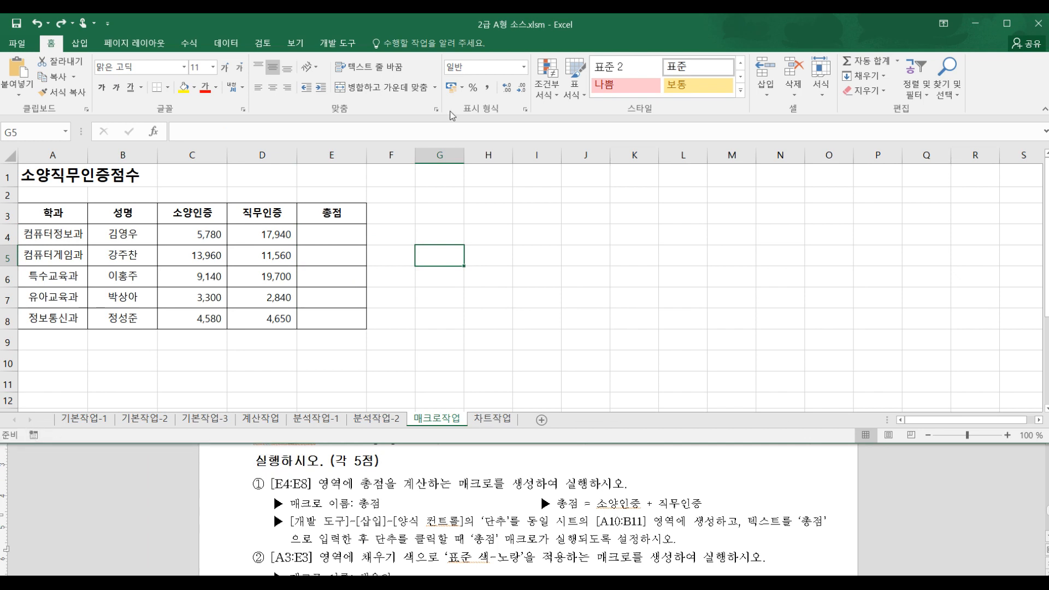
left_click(285, 41)
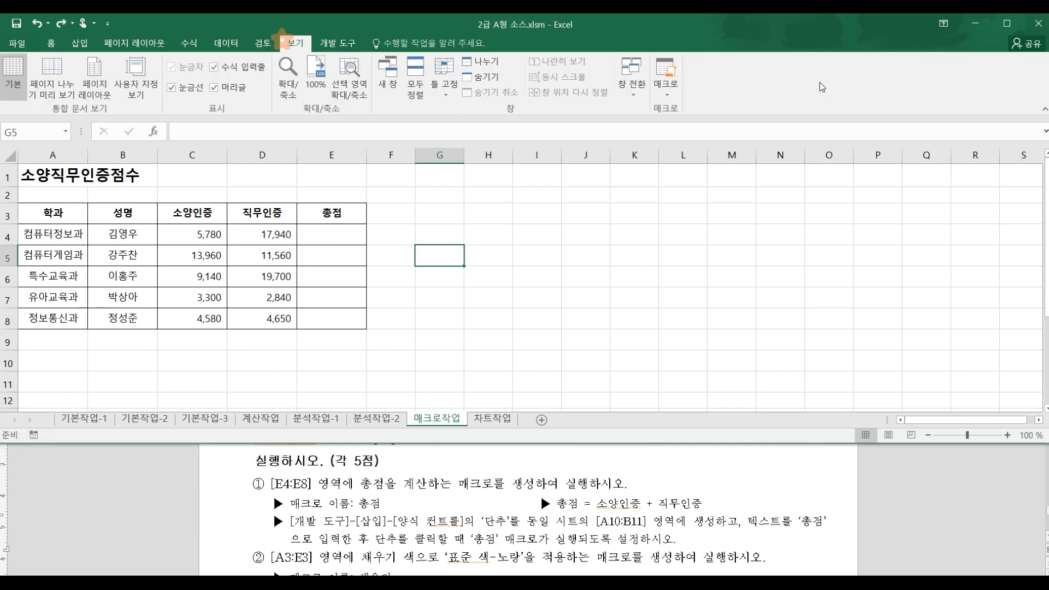
left_click(666, 91)
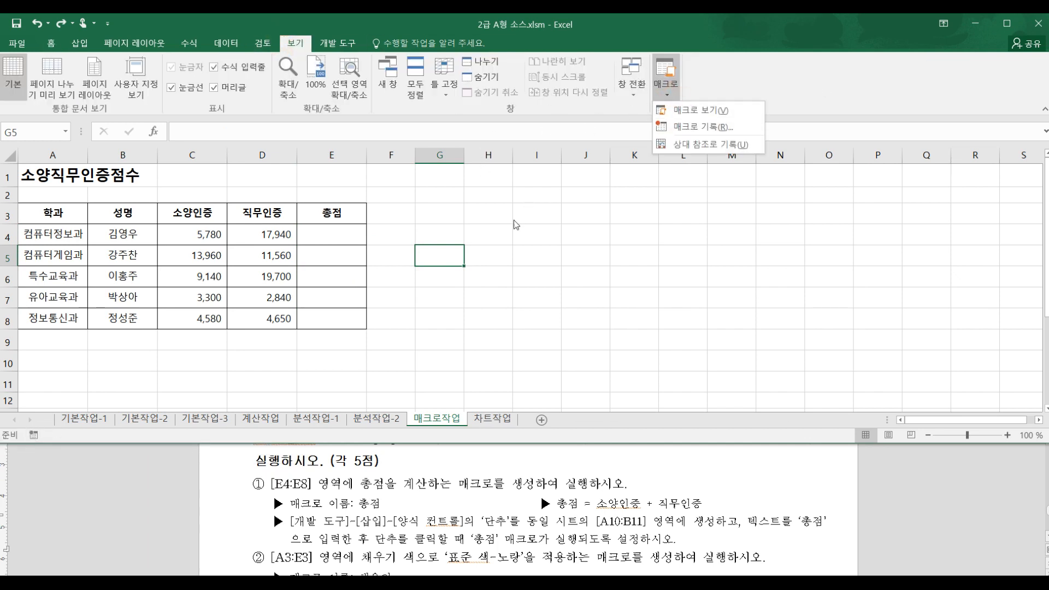
left_click(335, 46)
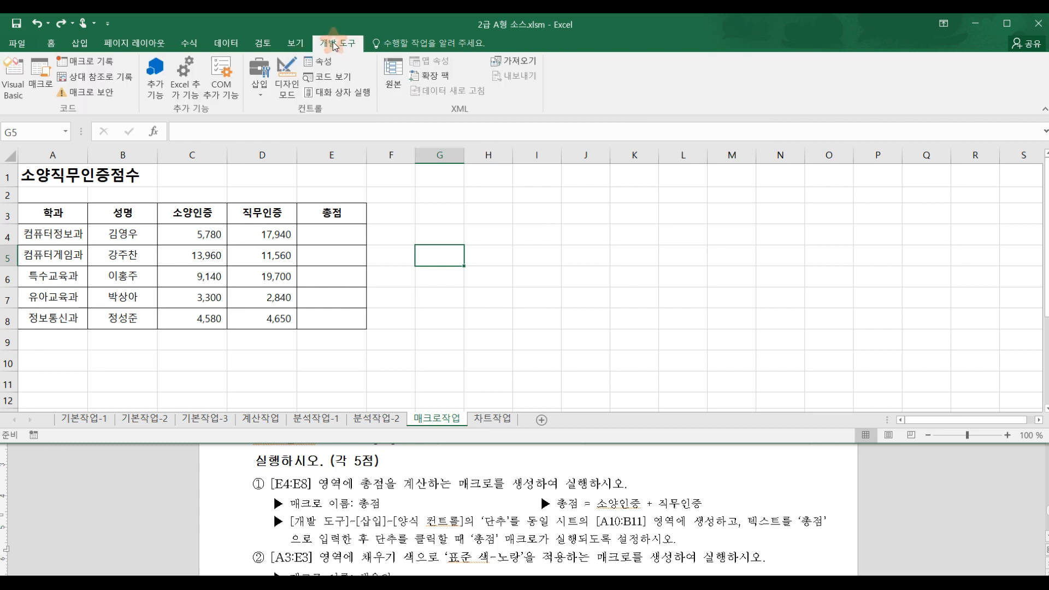
left_click(41, 83)
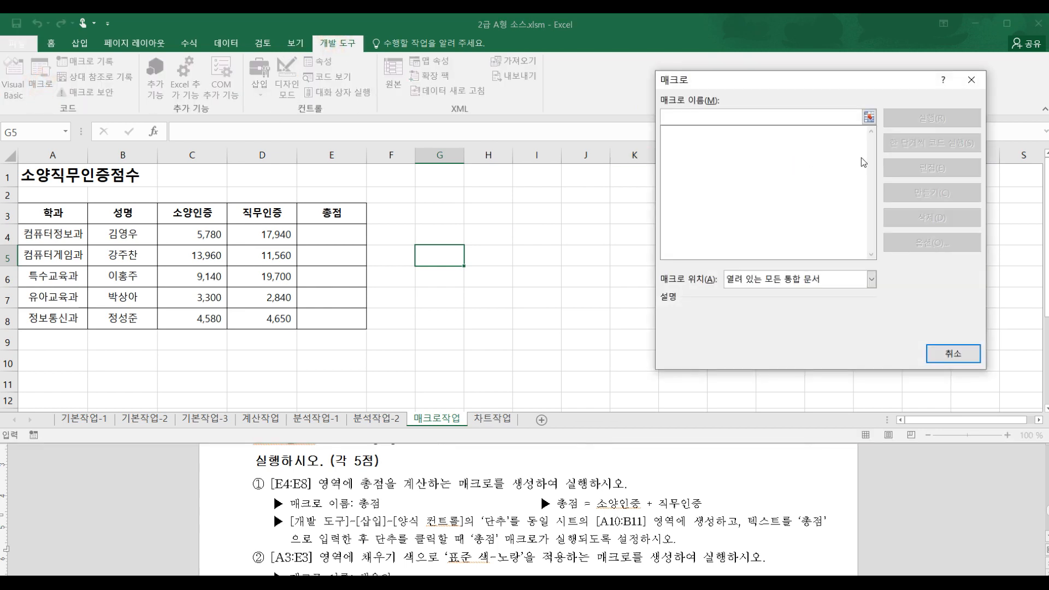
left_click(954, 354)
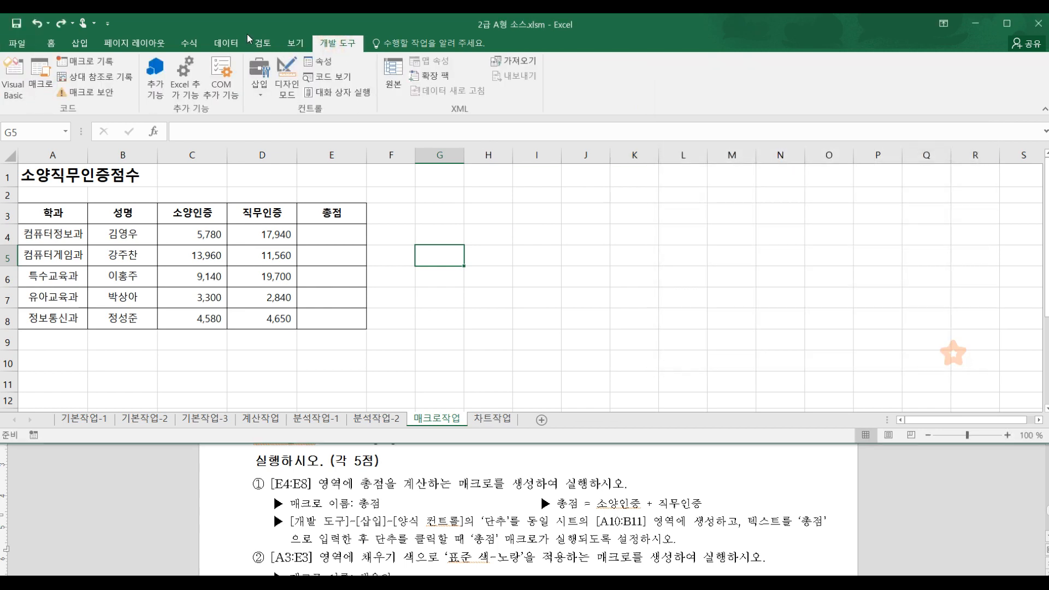
- Start recording a macro named 총점 stored in the current workbook
left_click(295, 44)
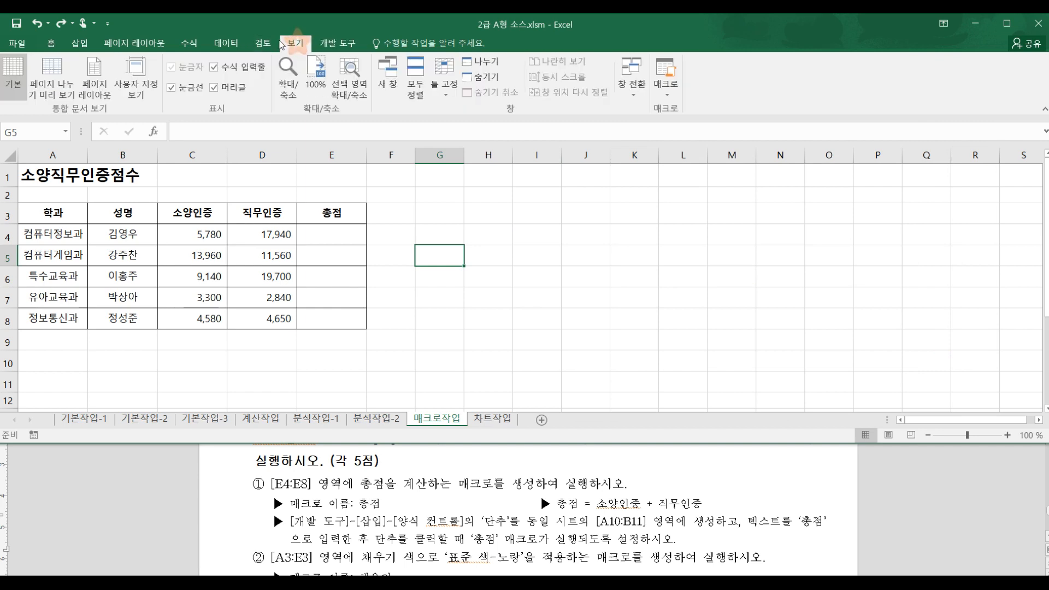
left_click(674, 98)
left_click(710, 127)
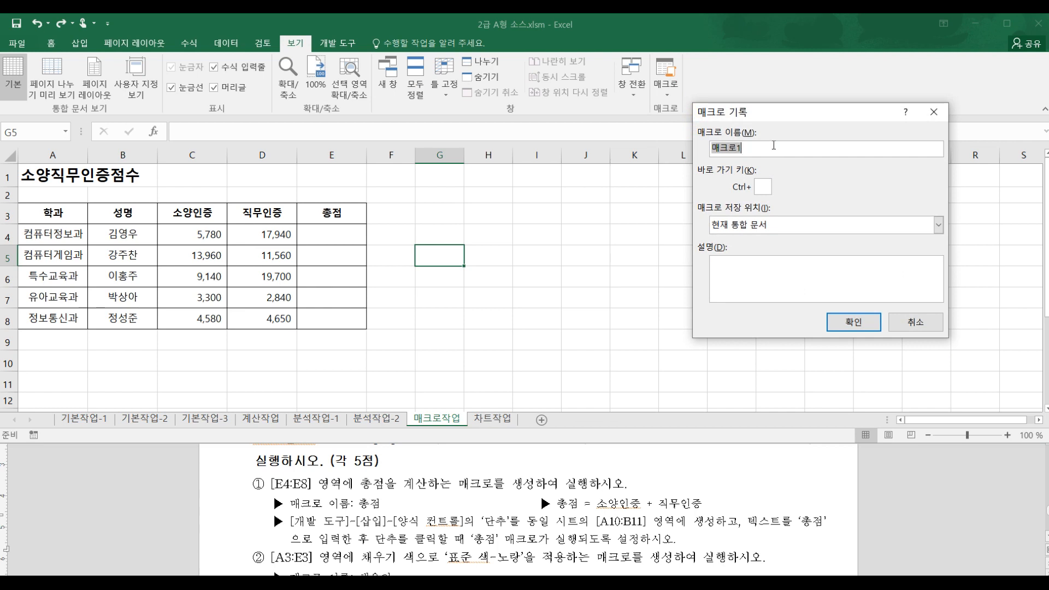
type("chdwj")
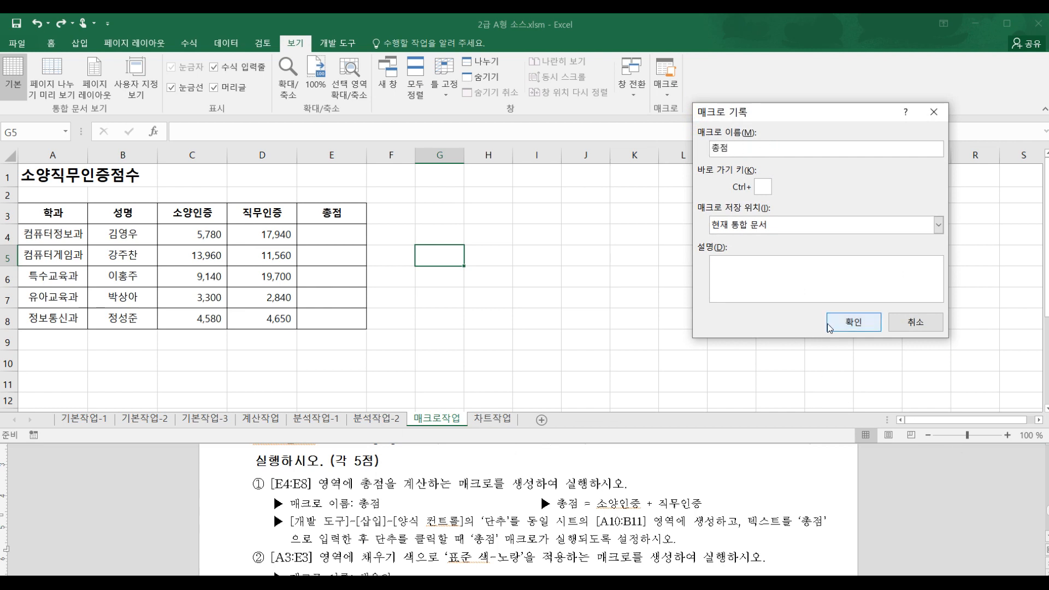
left_click(845, 323)
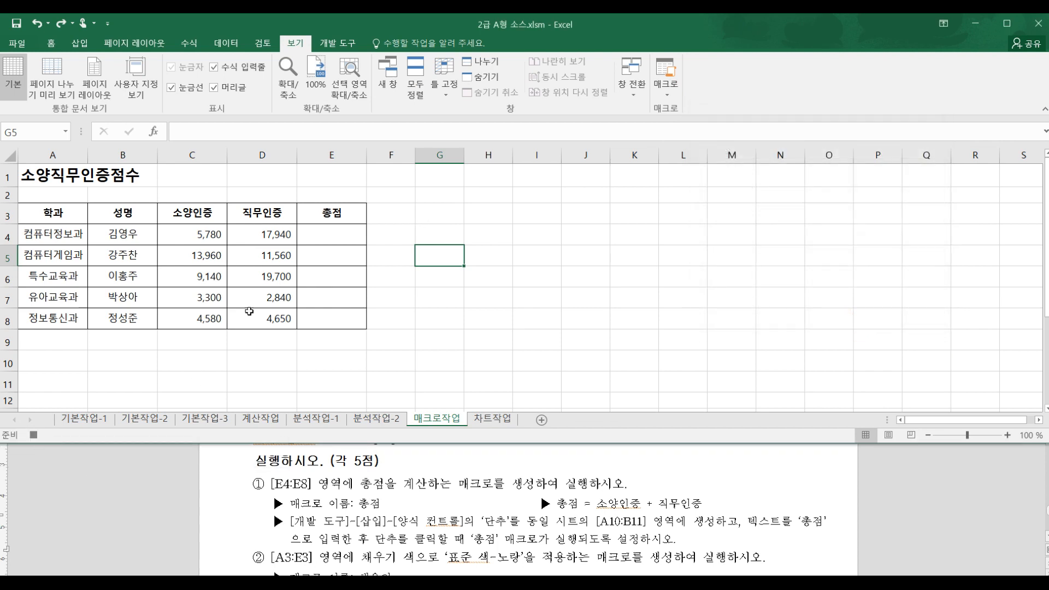
- Record =SUM(C4:D4) in E4, filled down to E8, and stop the macro recording
left_click(346, 241)
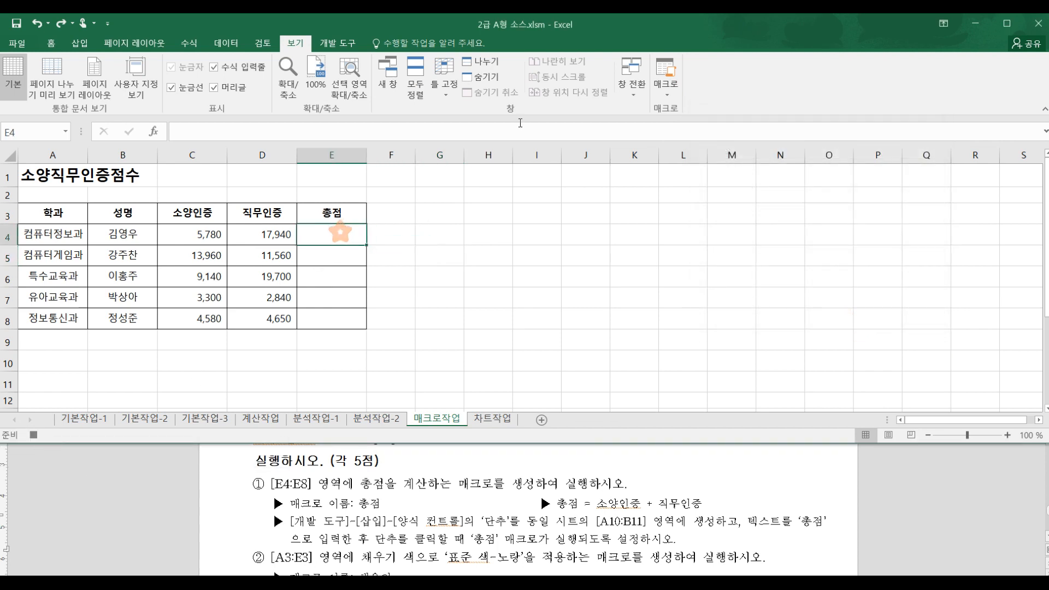
left_click(51, 43)
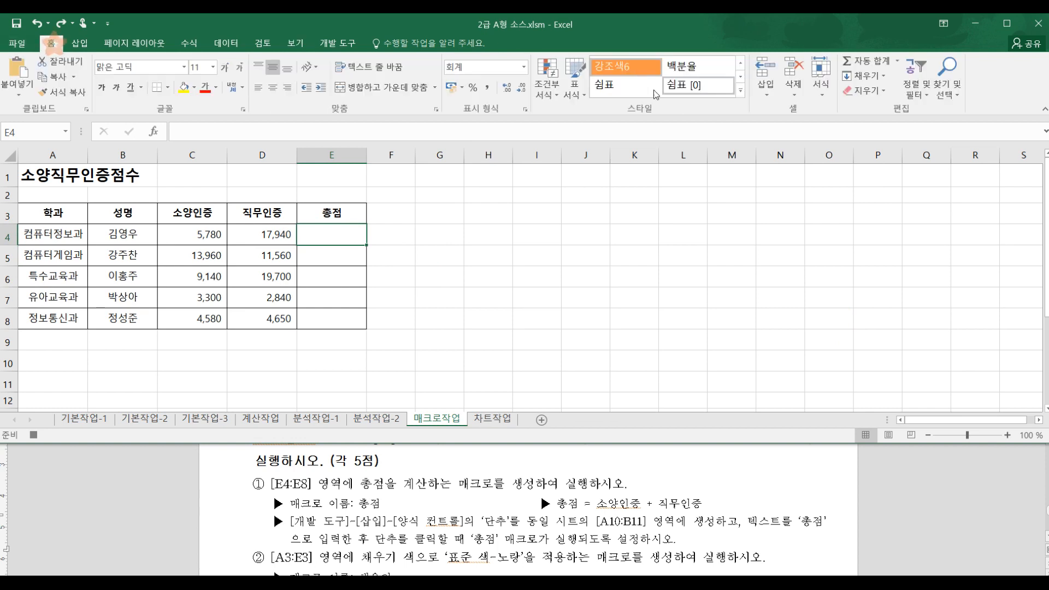
left_click(873, 64)
key("Return")
left_click(348, 237)
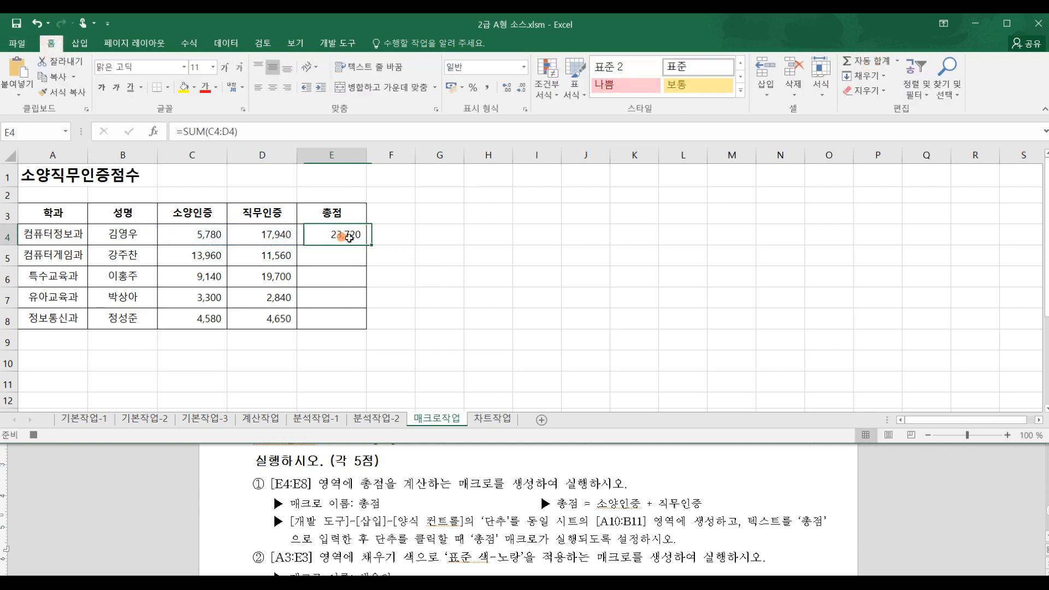
double_click(371, 245)
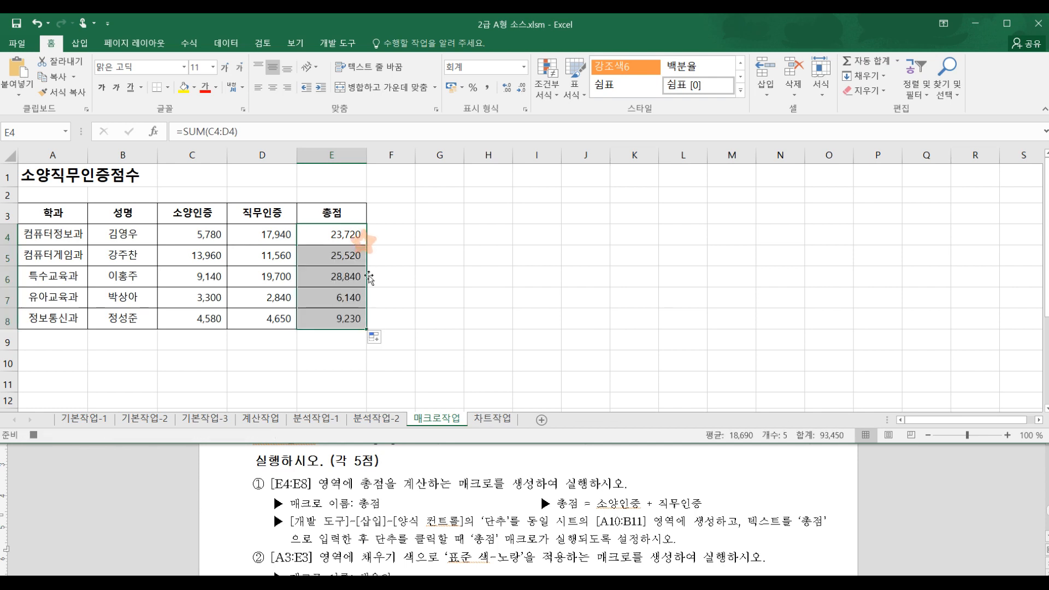
left_click(400, 273)
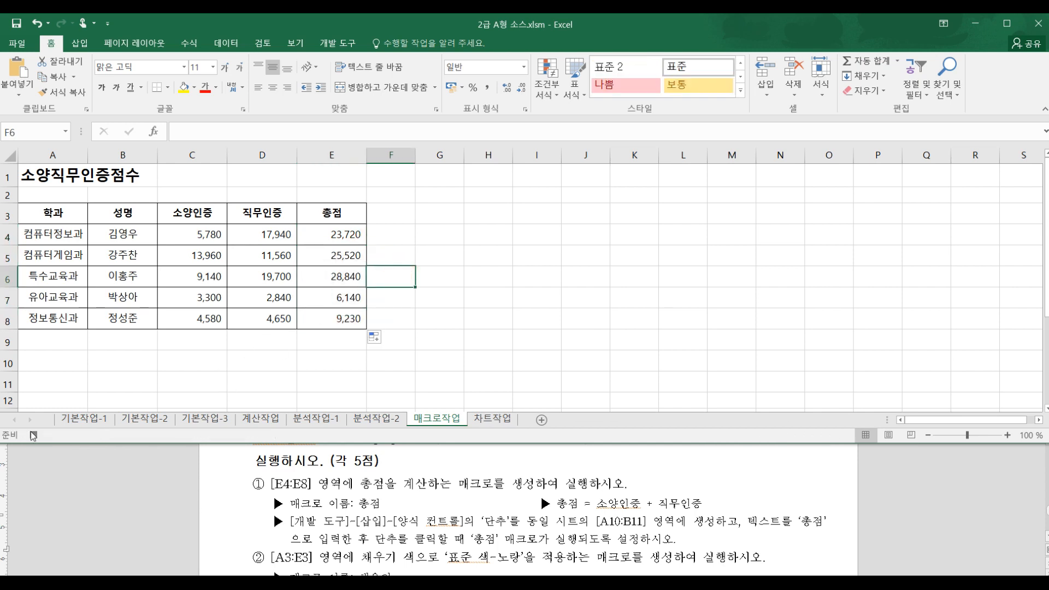
left_click(34, 436)
left_click(36, 435)
left_click(435, 254)
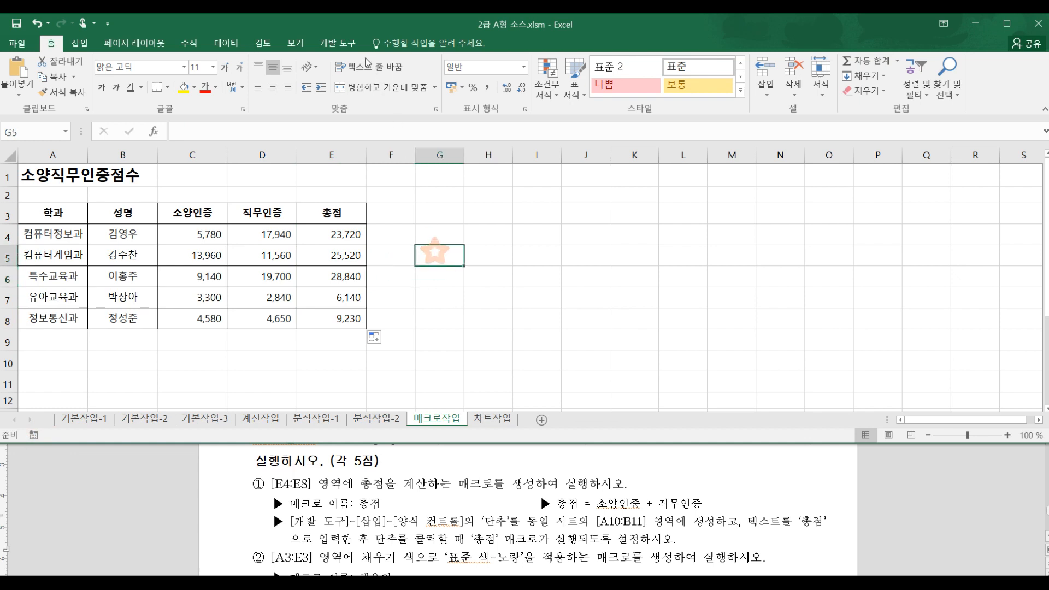
- Insert a form control button over A10:B11 and assign the 총점 macro to it
left_click(331, 44)
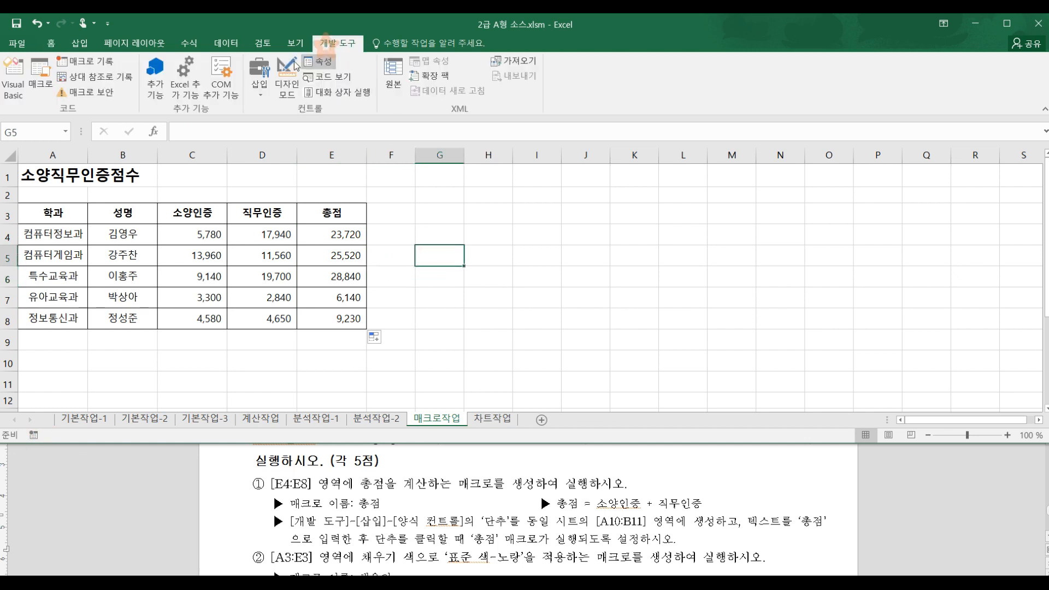
left_click(259, 82)
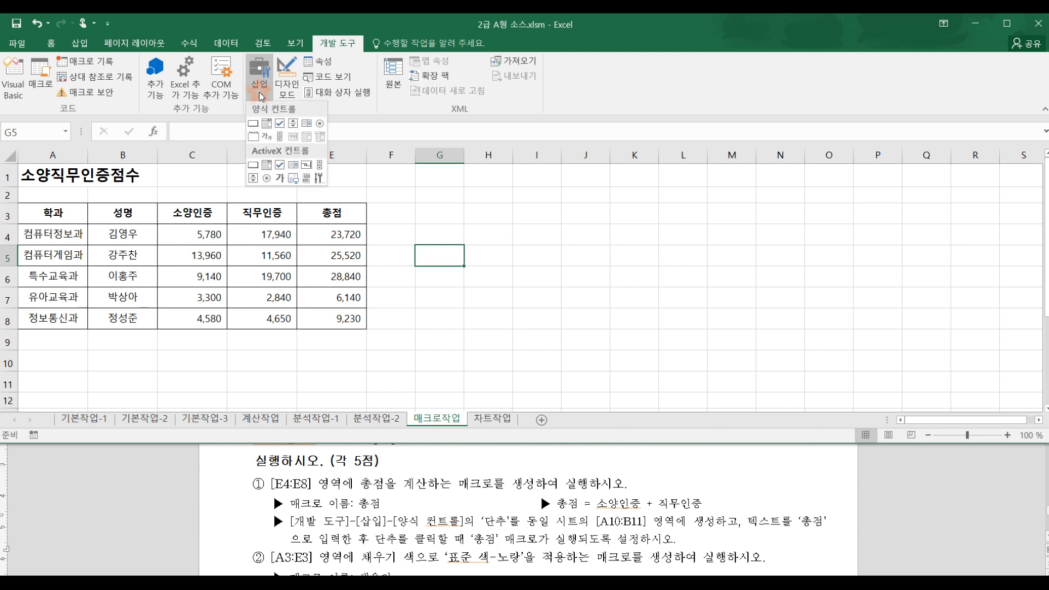
left_click(253, 124)
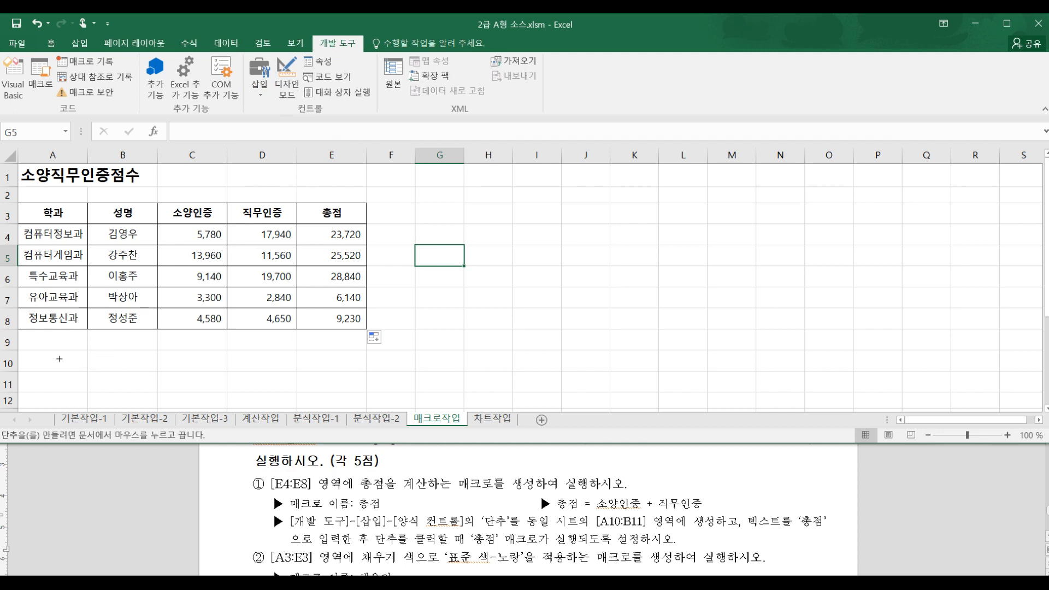
mouse_move(21, 353)
left_mouse_down()
mouse_move(91, 389)
mouse_move(141, 385)
left_mouse_up()
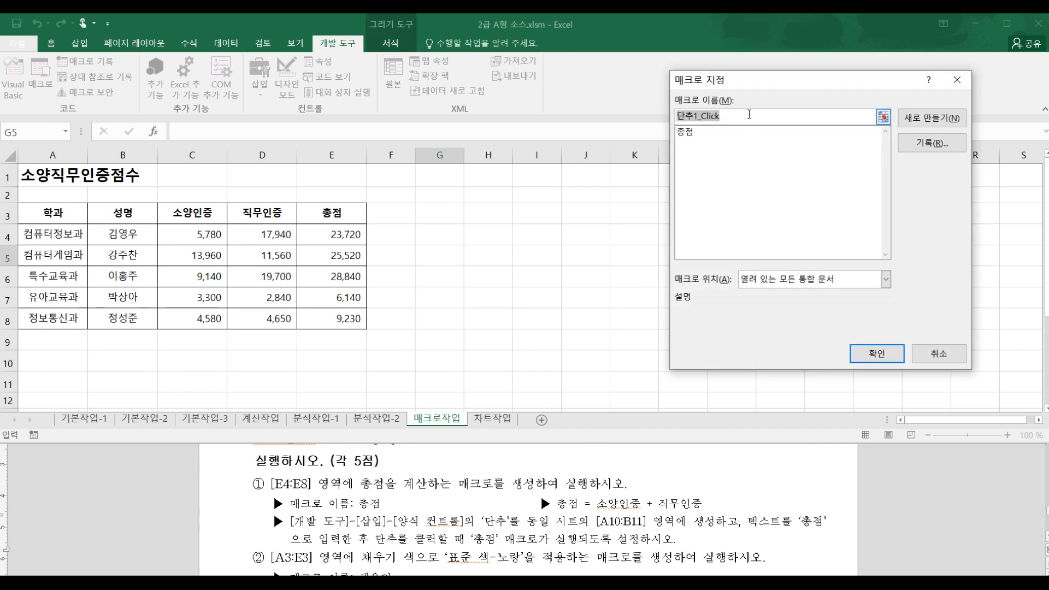
left_click(693, 134)
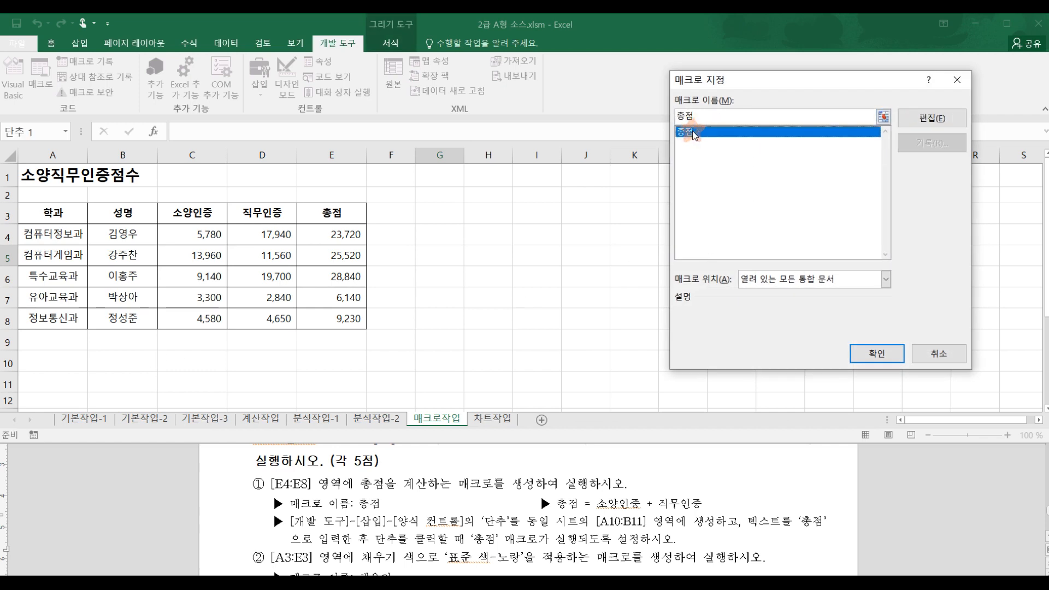
left_click(875, 354)
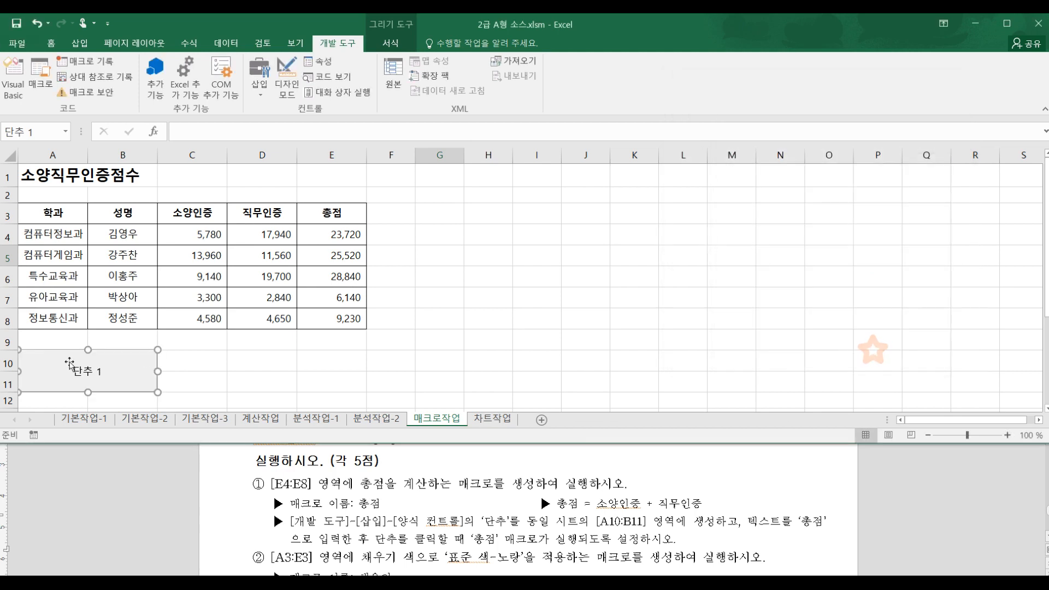
- Change the new button's label to 총점 and run its macro
left_click(101, 372)
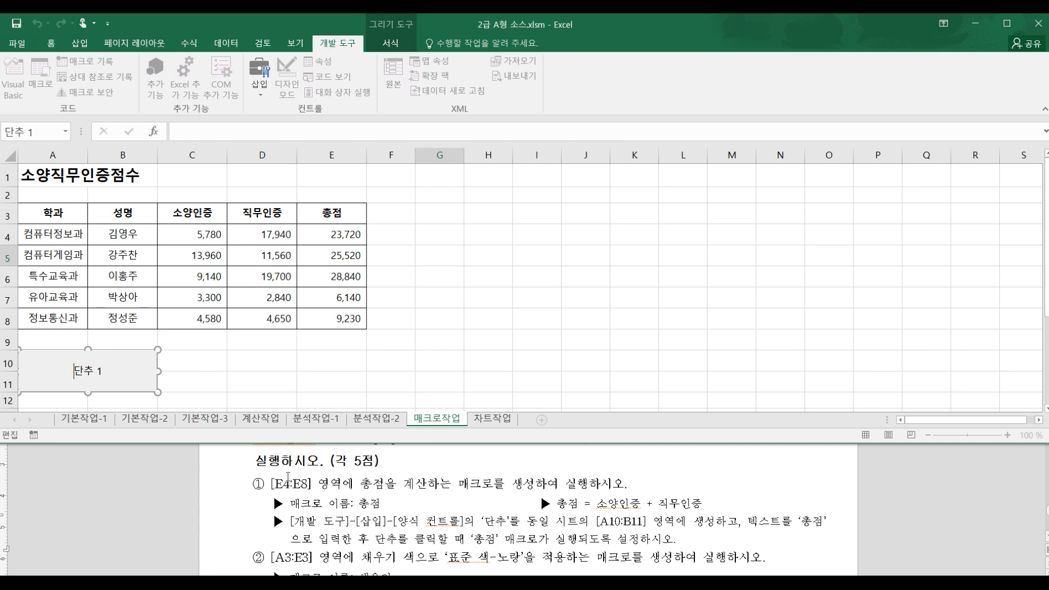
key("Delete")
type("총저")
left_click(209, 361)
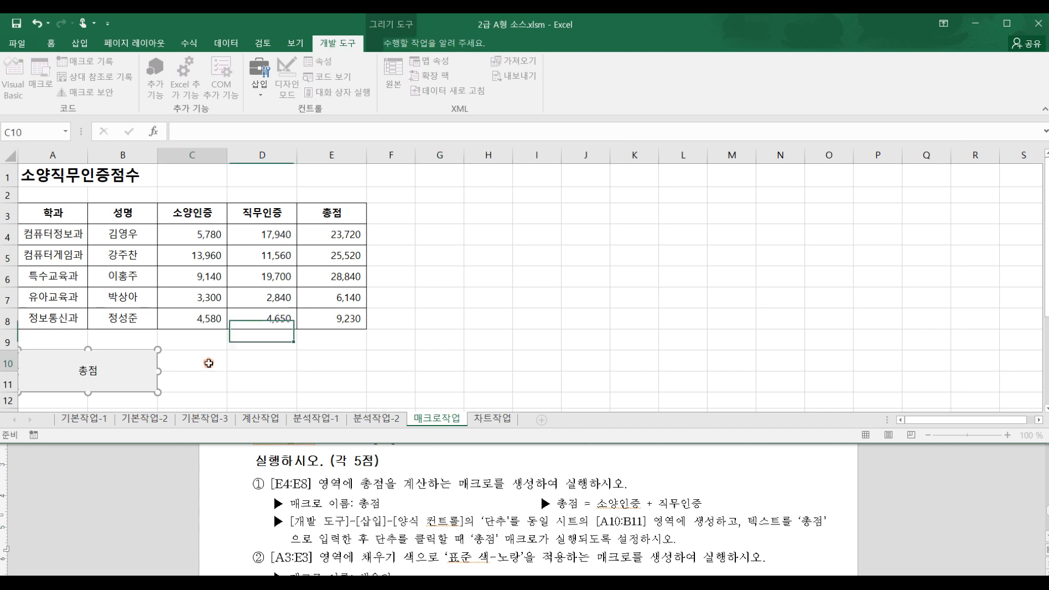
left_click(118, 369)
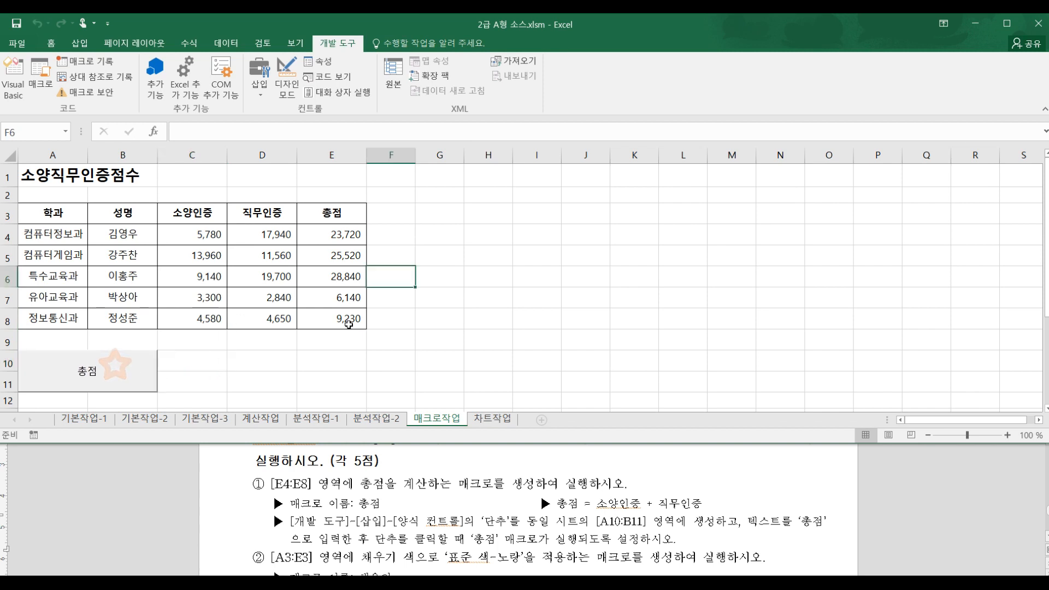
- Test the 총점 button by changing D4 to 13940 and running the macro again
double_click(340, 238)
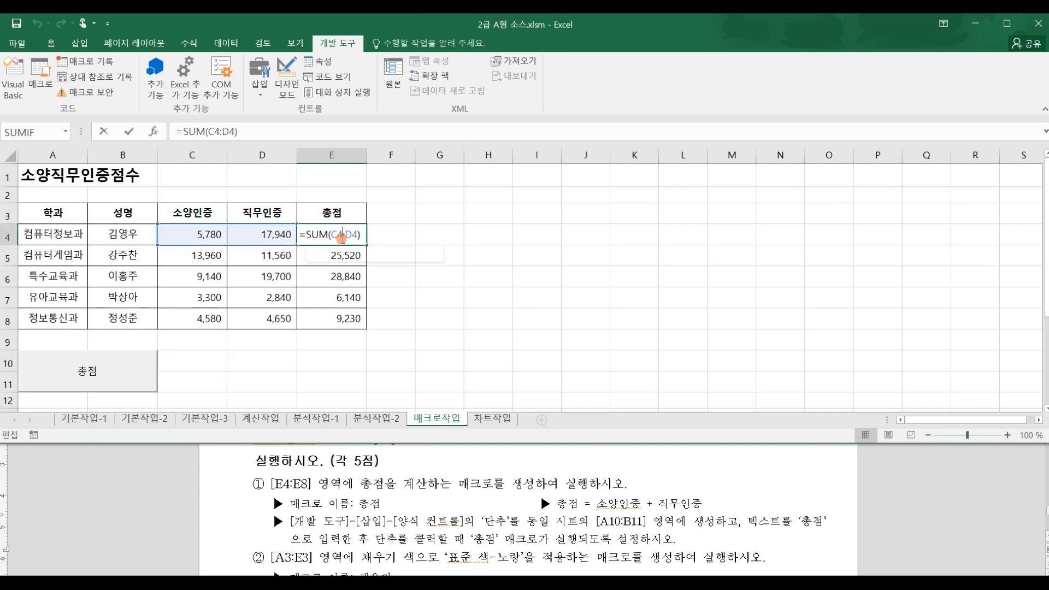
double_click(264, 235)
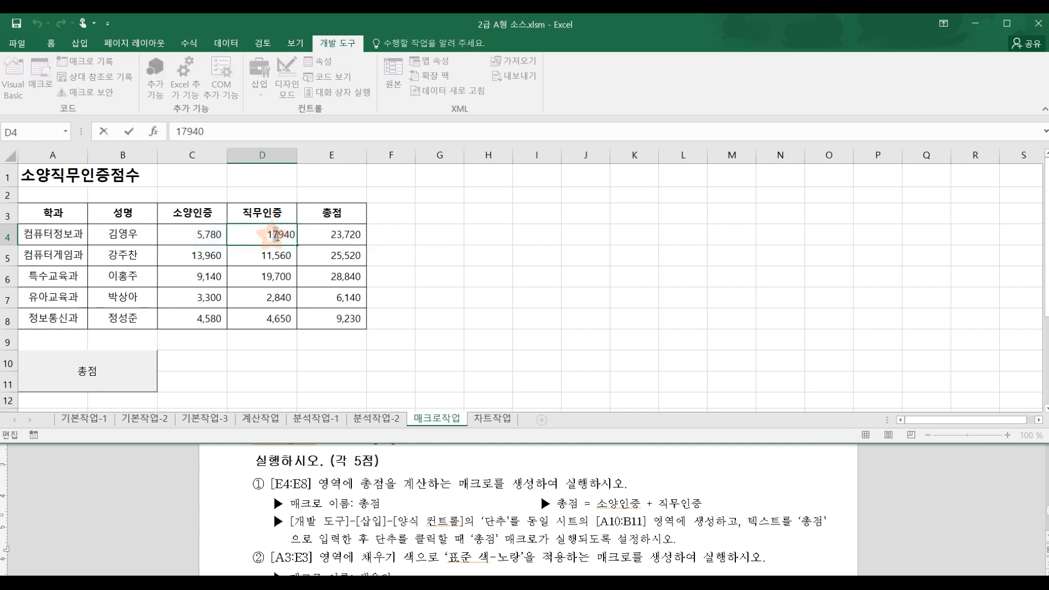
left_click_drag(271, 237, 279, 236)
type("3")
left_click(480, 253)
left_click(143, 365)
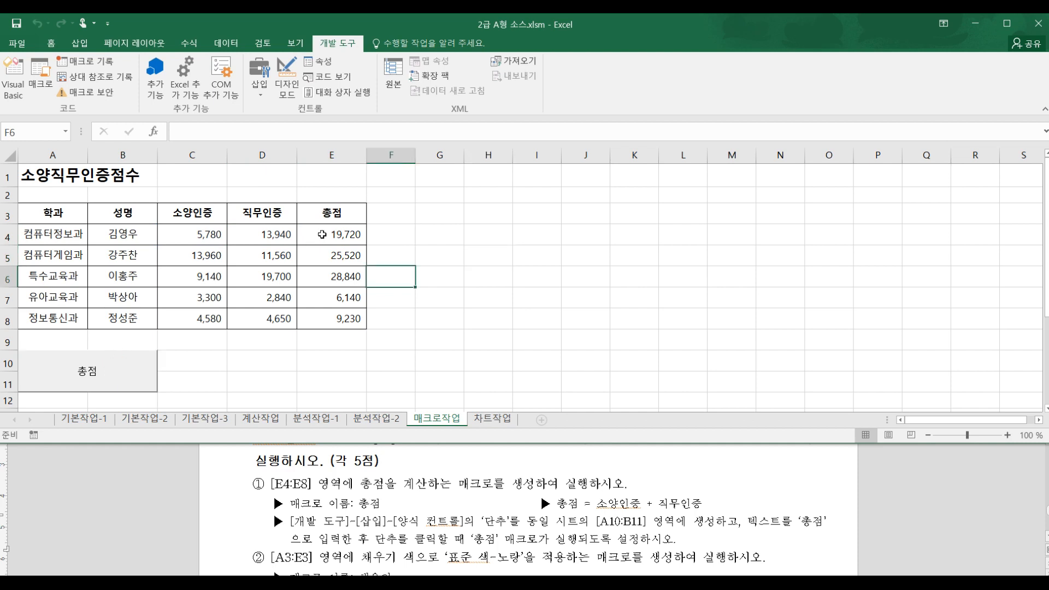
left_click(321, 236)
left_click(295, 235)
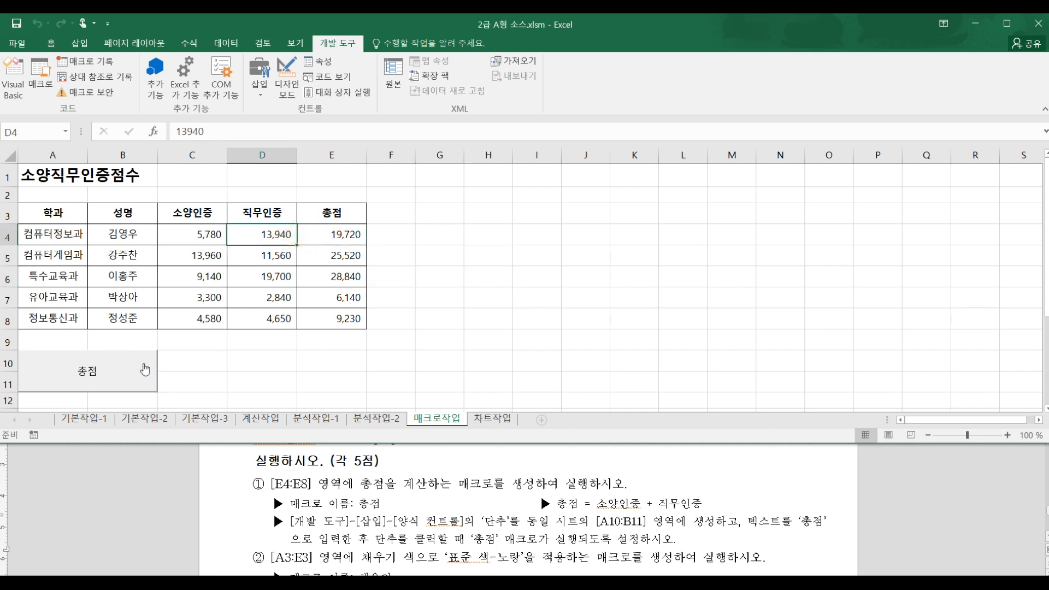
- Read the 채우기 macro instructions in the Hangul document for the range, fill colour and shape, and return to the Excel sheet
scroll(452, 349, "down", 1)
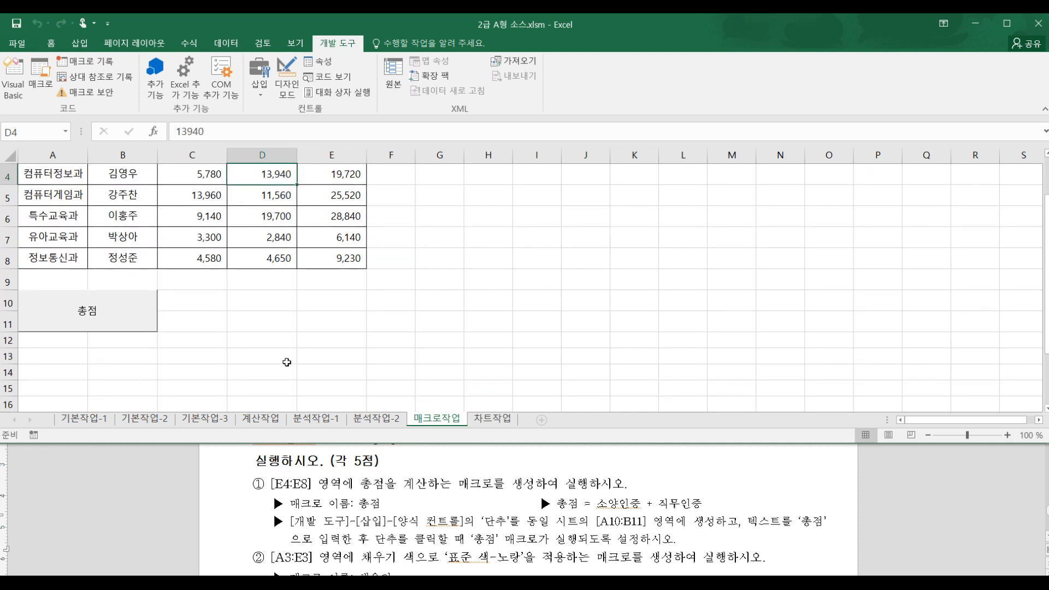
left_click(368, 518)
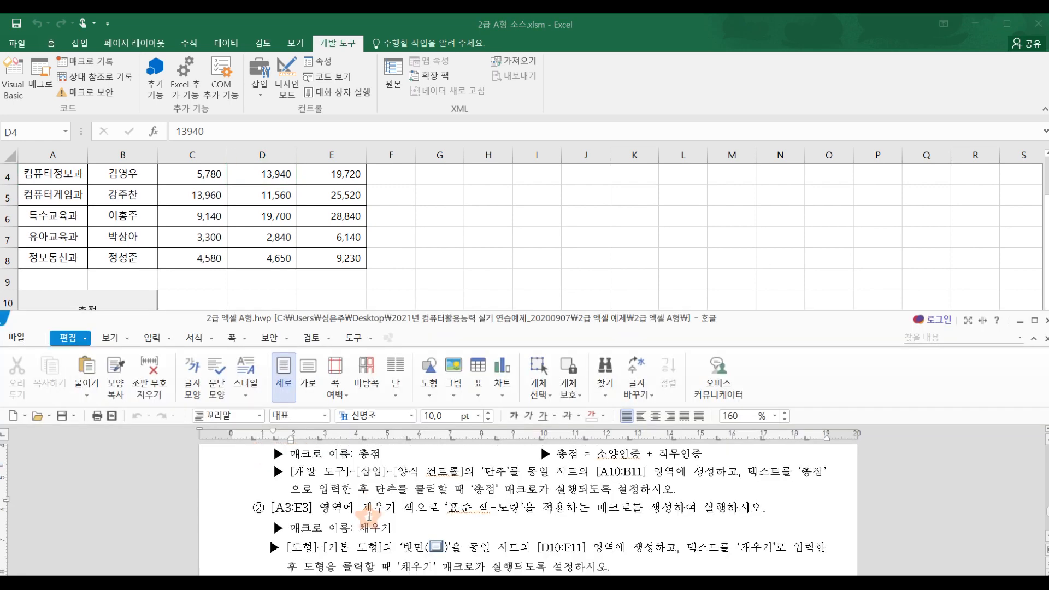
scroll(361, 502, "down", 2)
scroll(360, 502, "up", 2)
scroll(356, 495, "down", 3)
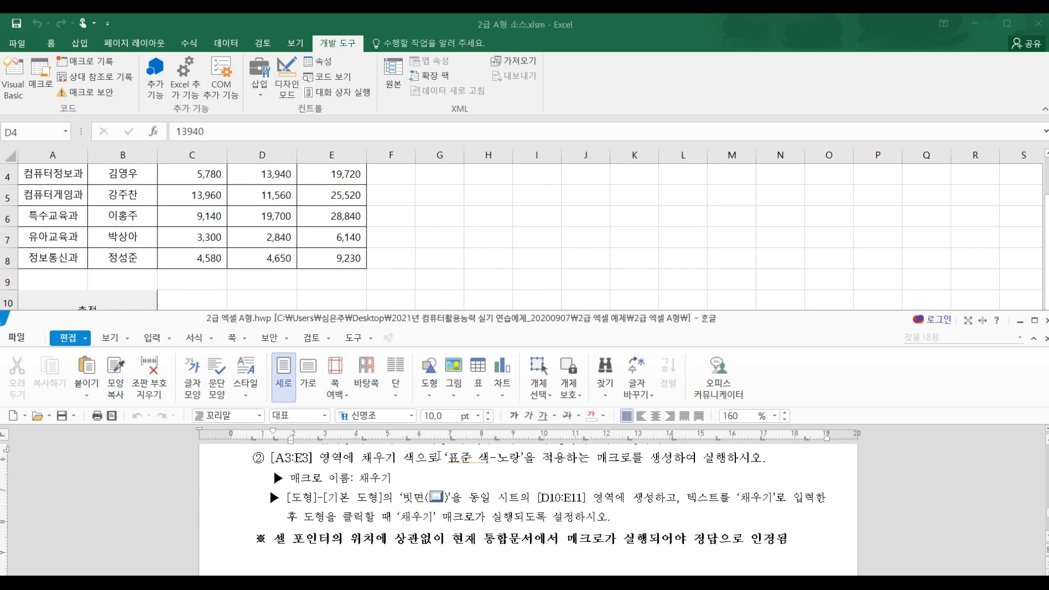
left_click(320, 248)
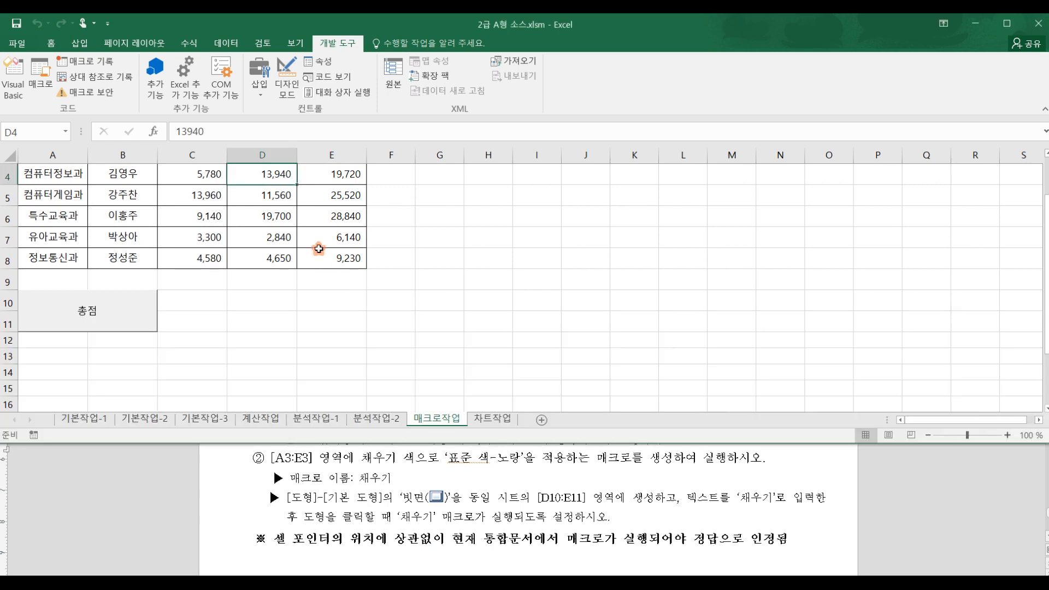
scroll(320, 248, "up", 1)
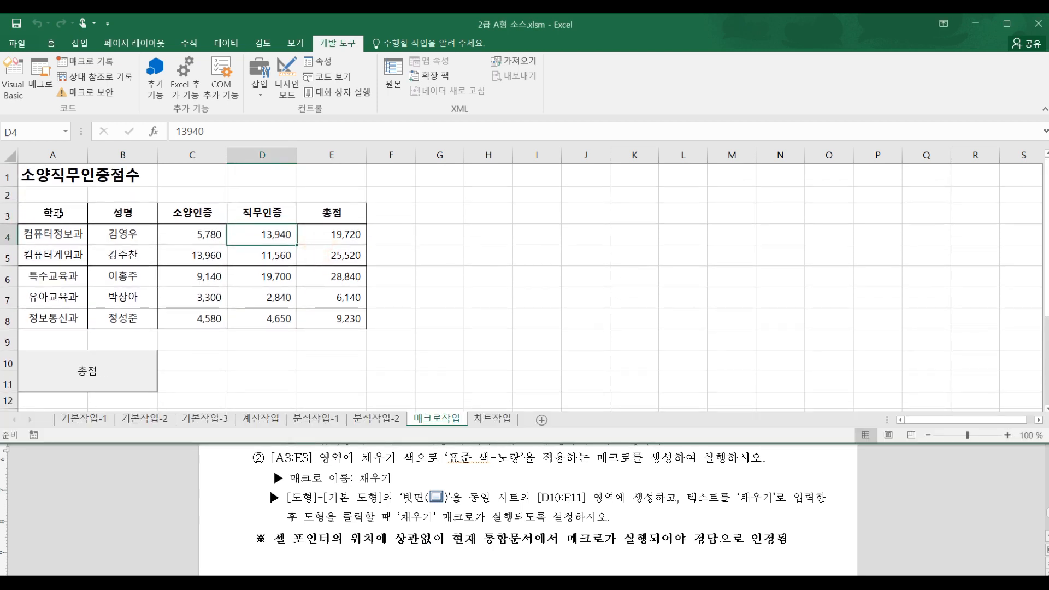
- Select the header cells A3:E3 and start recording a macro named 채우기 in the current workbook
left_click_drag(54, 212, 330, 214)
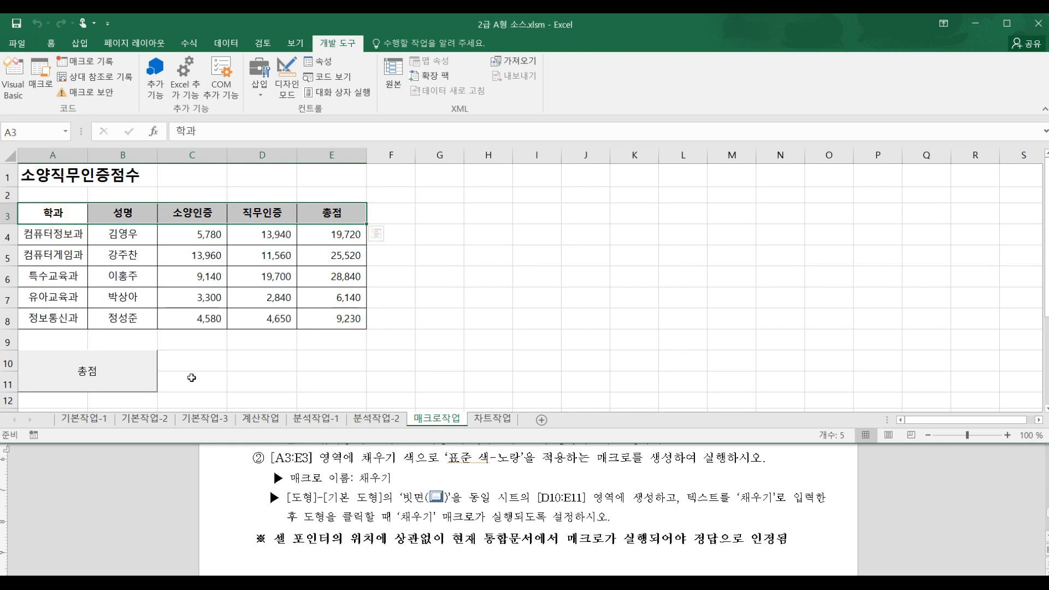
left_click(295, 43)
left_click(666, 87)
left_click(677, 110)
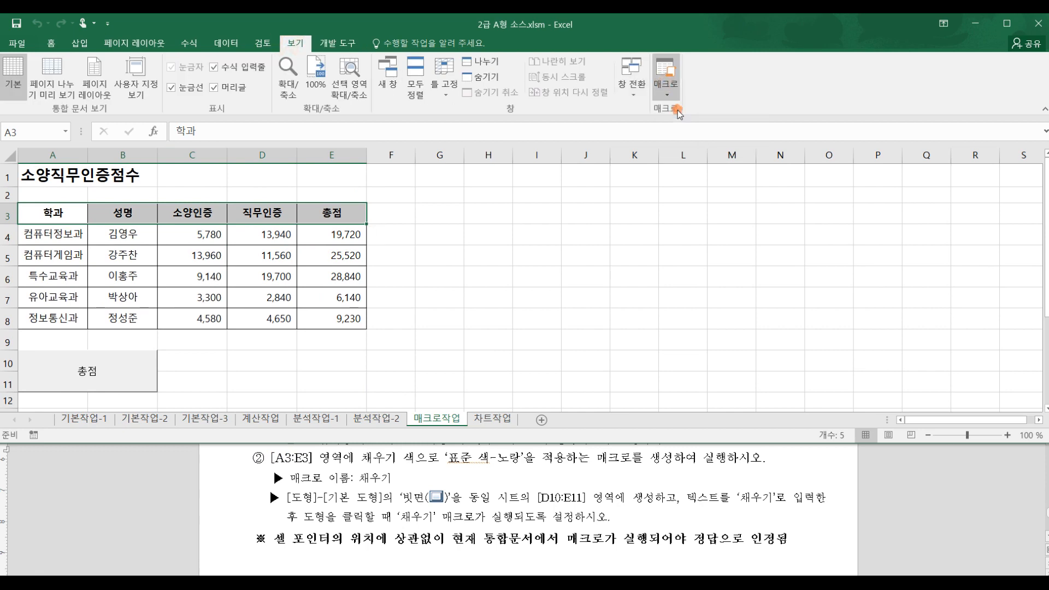
left_click(980, 85)
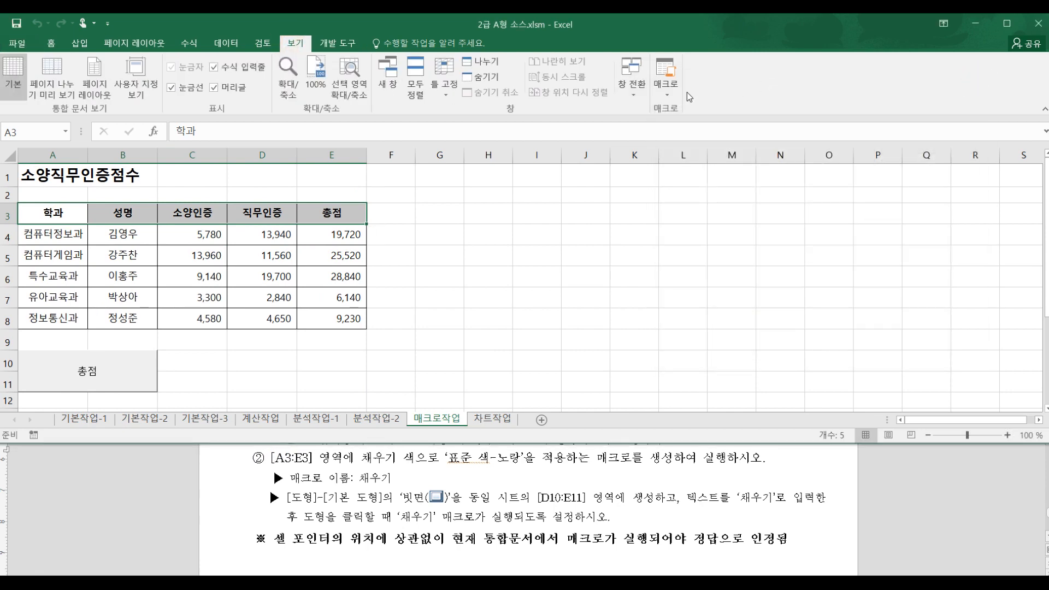
left_click(666, 88)
key("Escape")
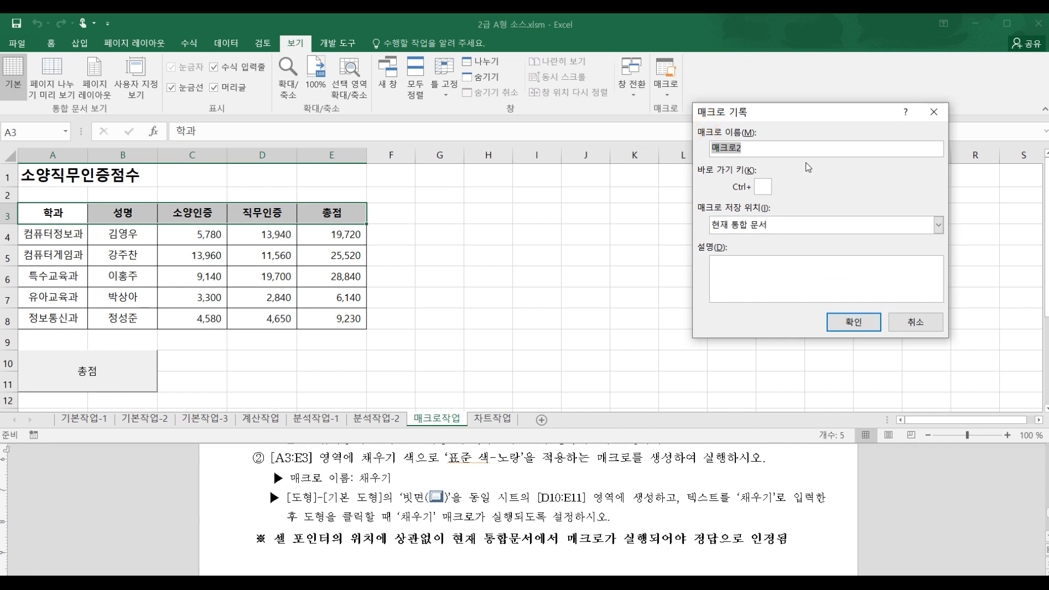
type("채우기")
left_click(836, 333)
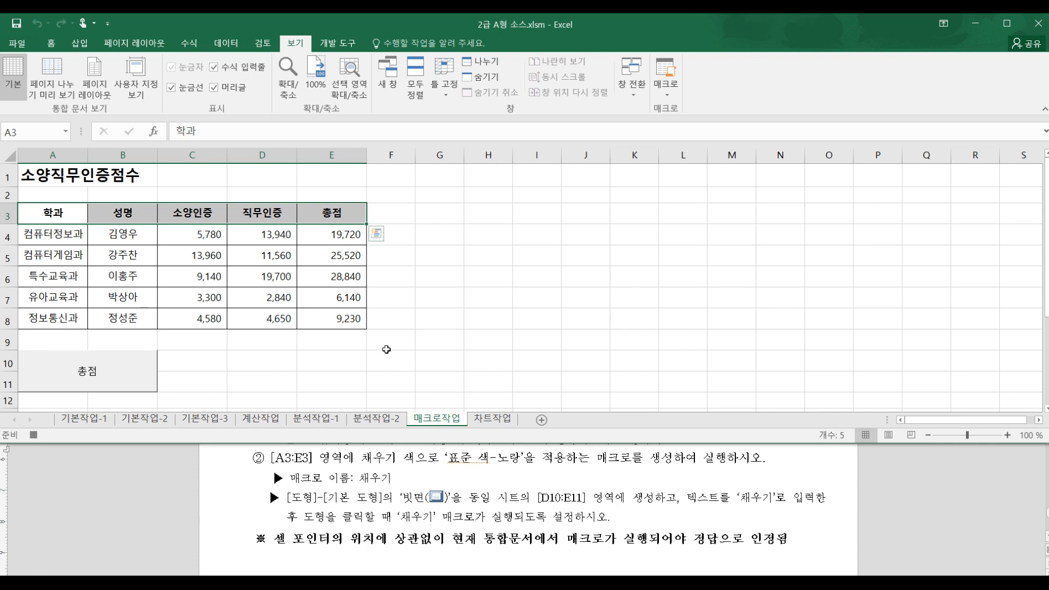
- Apply the standard yellow font colour to the header cells A3:E3 and stop recording the macro
left_click(52, 43)
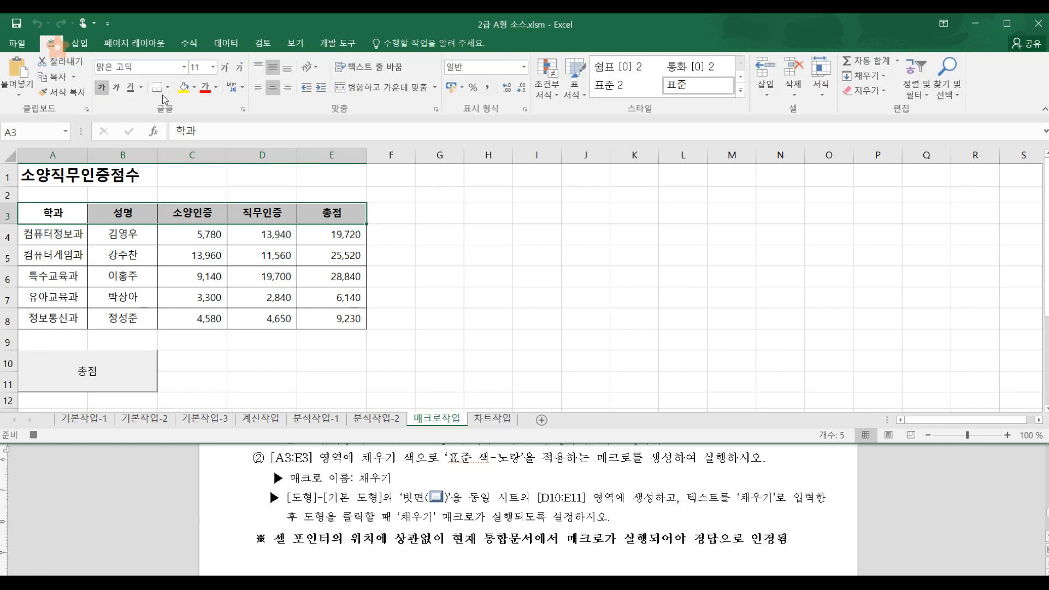
left_click(215, 88)
left_click(241, 208)
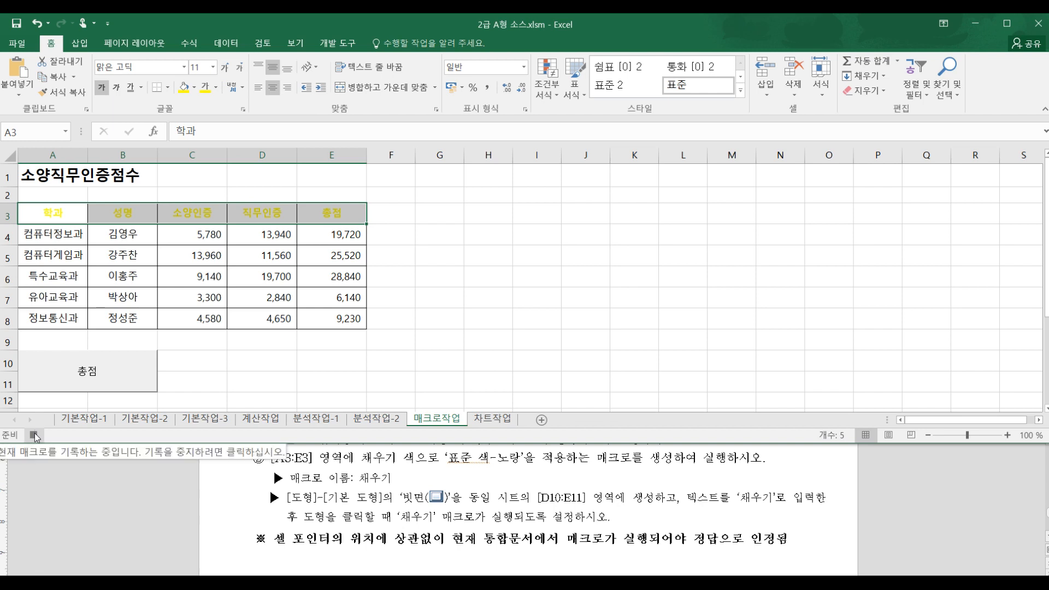
left_click(34, 435)
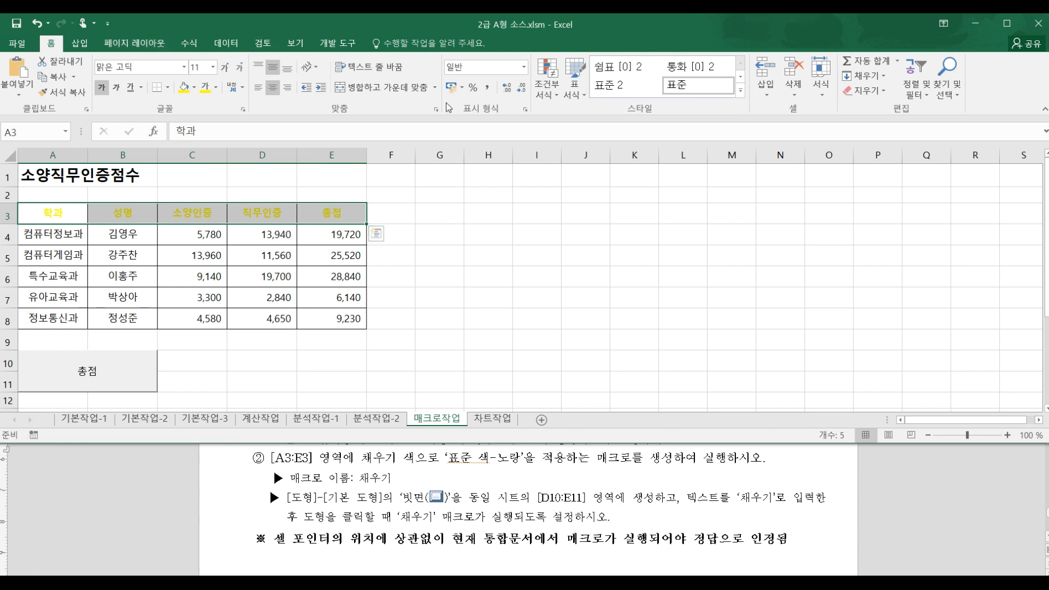
- Insert a bevel (빗면) basic shape covering exactly cells D10:E11
left_click(80, 44)
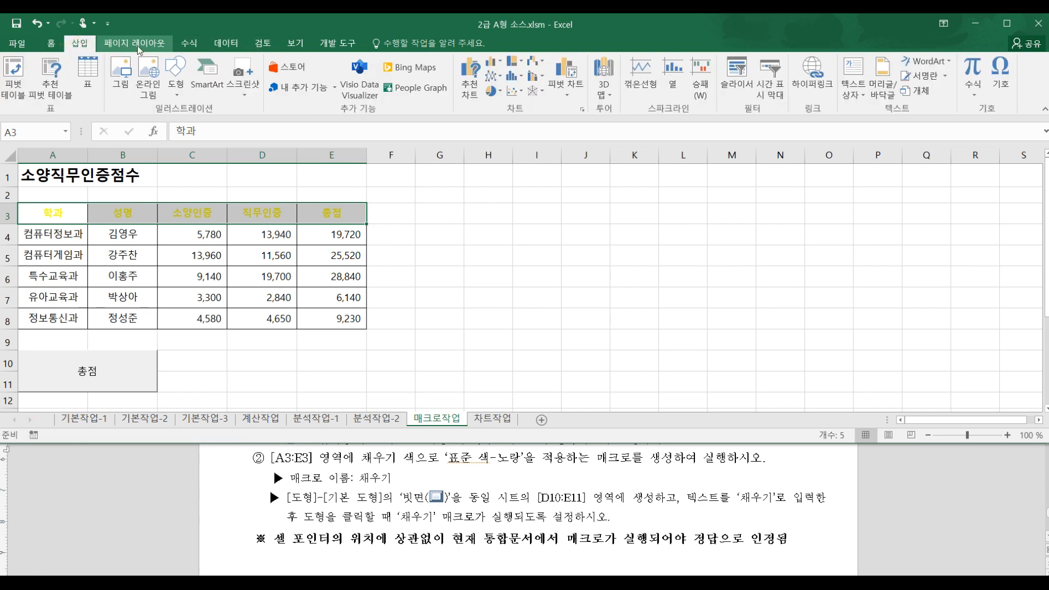
left_click(176, 90)
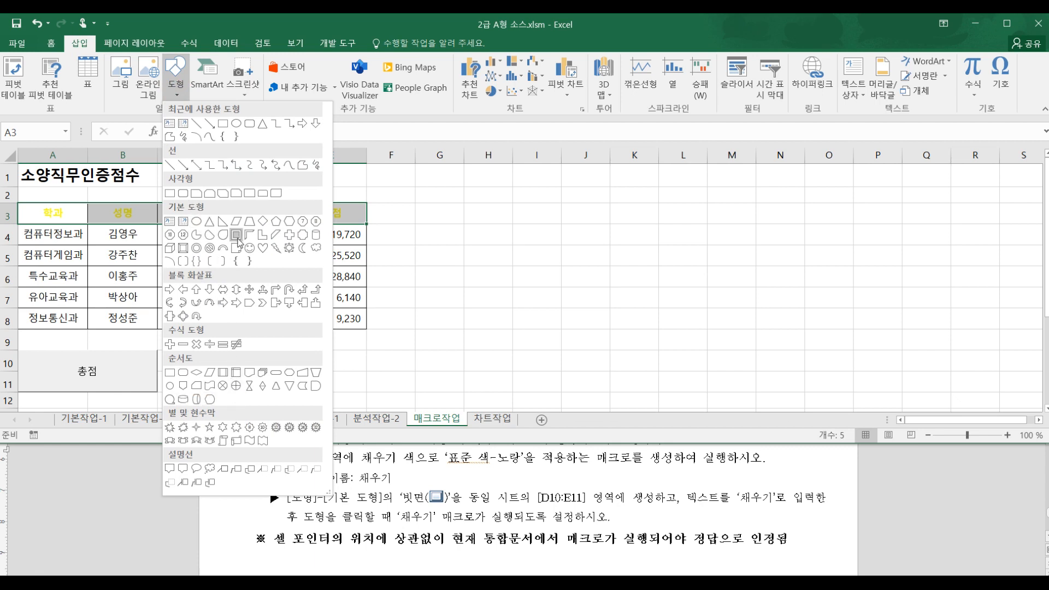
left_click(182, 249)
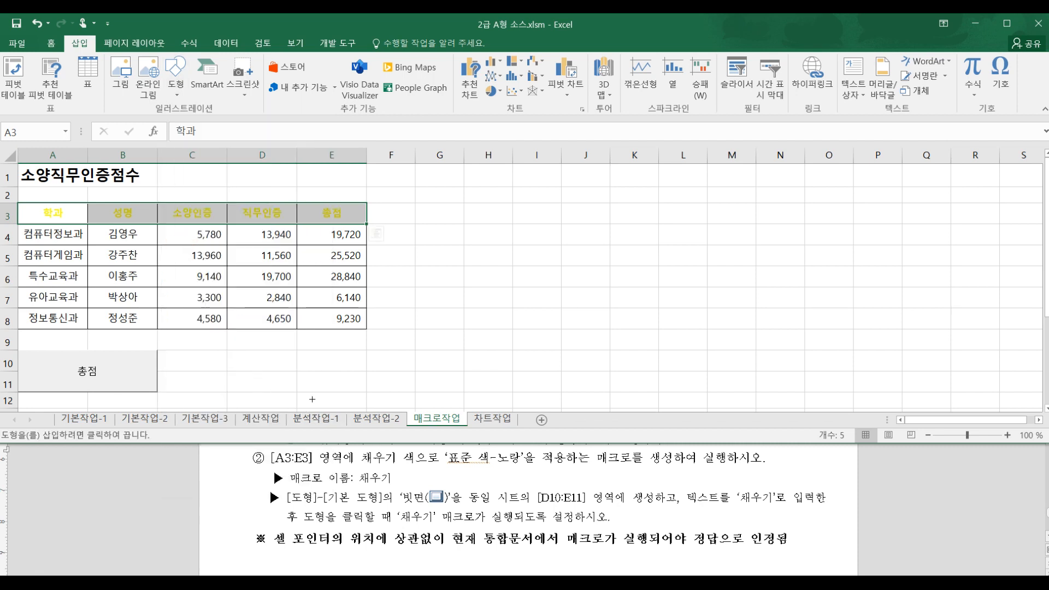
left_click_drag(264, 359, 351, 385)
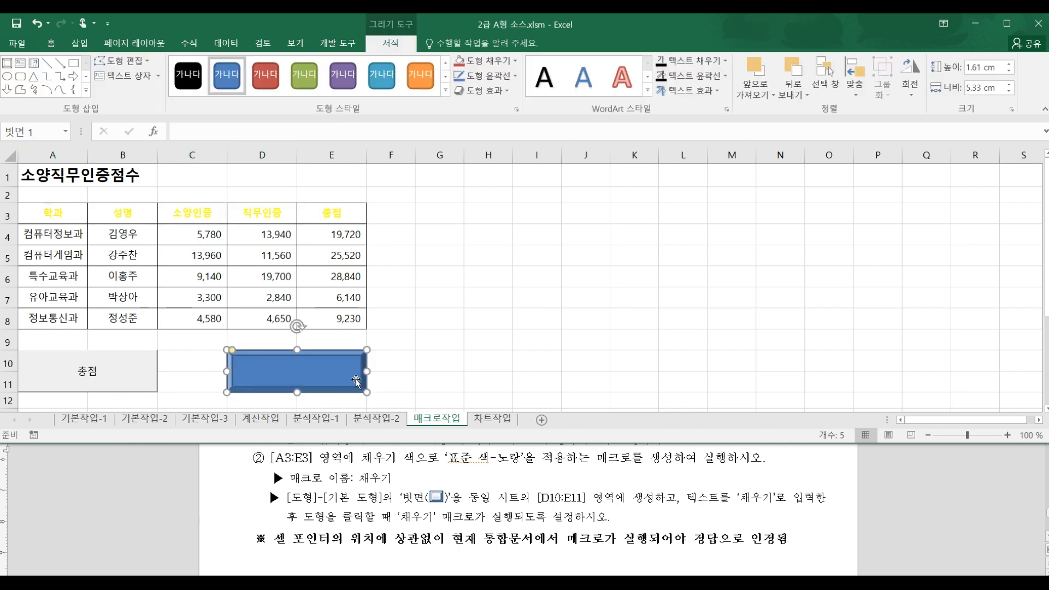
left_click(398, 359)
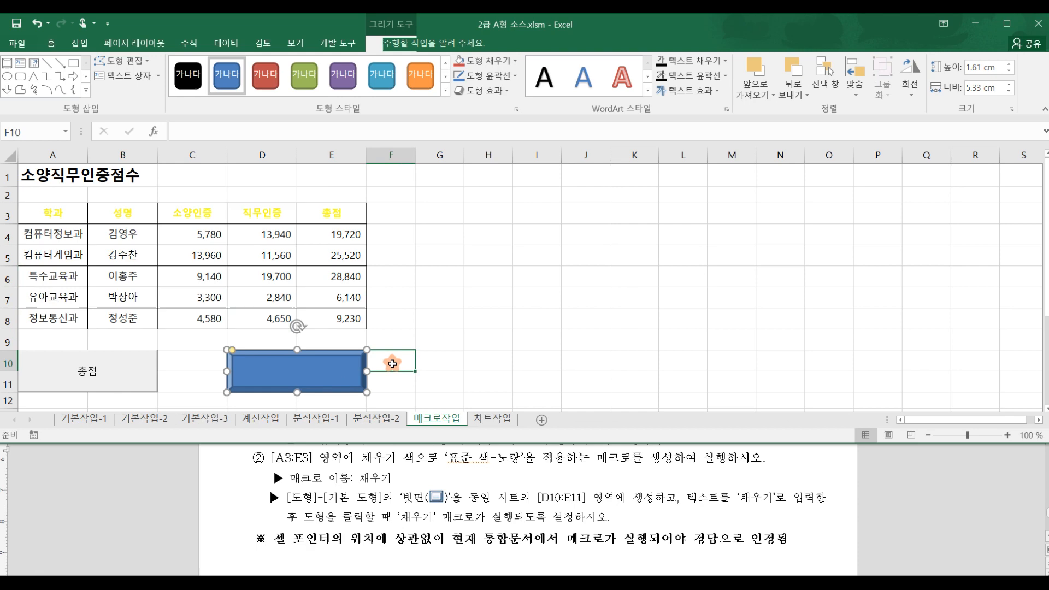
left_click(319, 373)
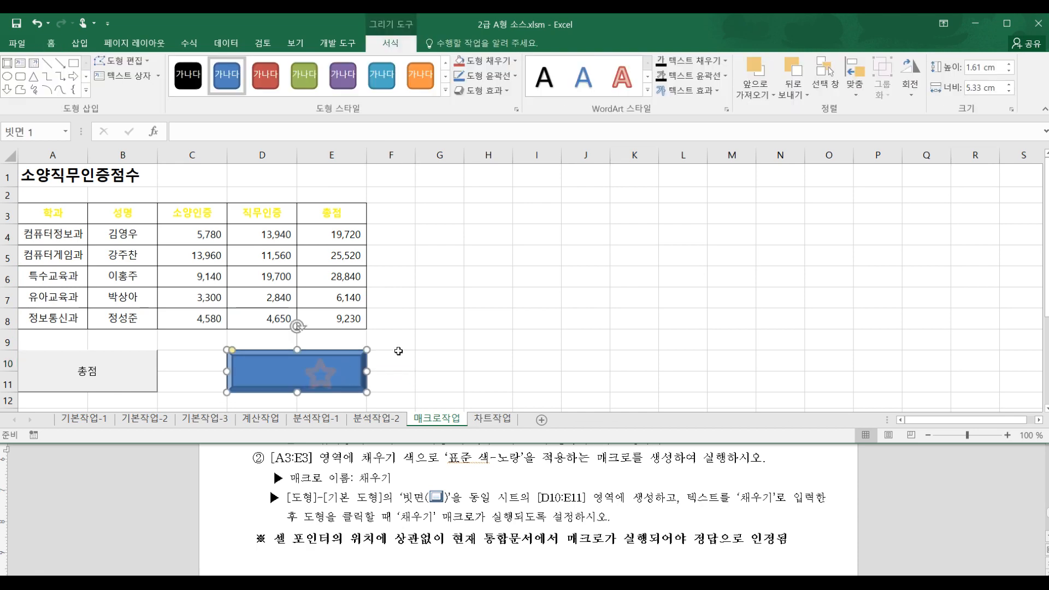
- Assign the 채우기 macro to the bevel shape
right_click(346, 376)
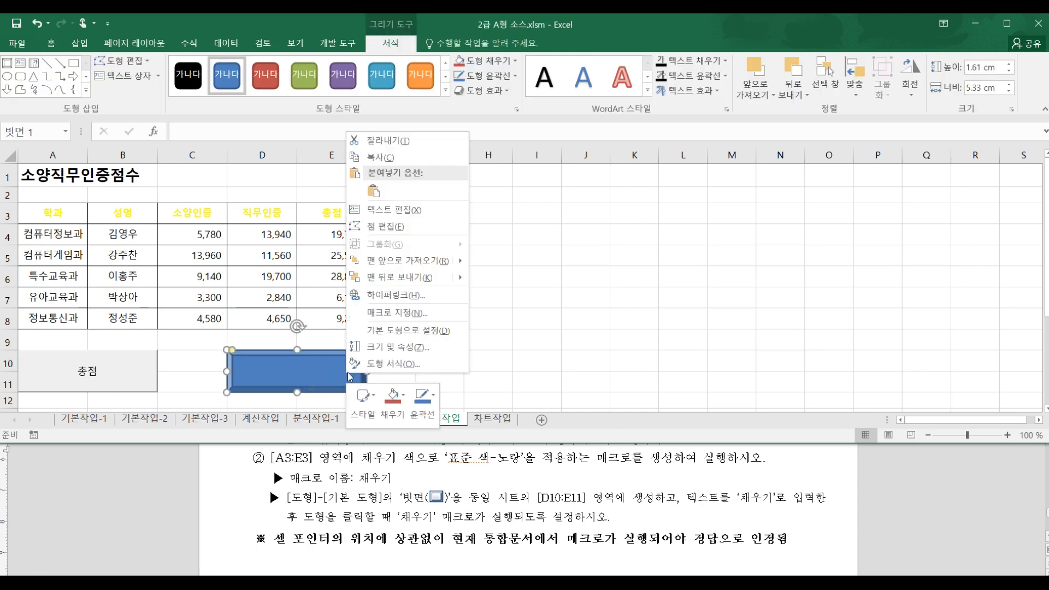
left_click(398, 312)
left_click(274, 218)
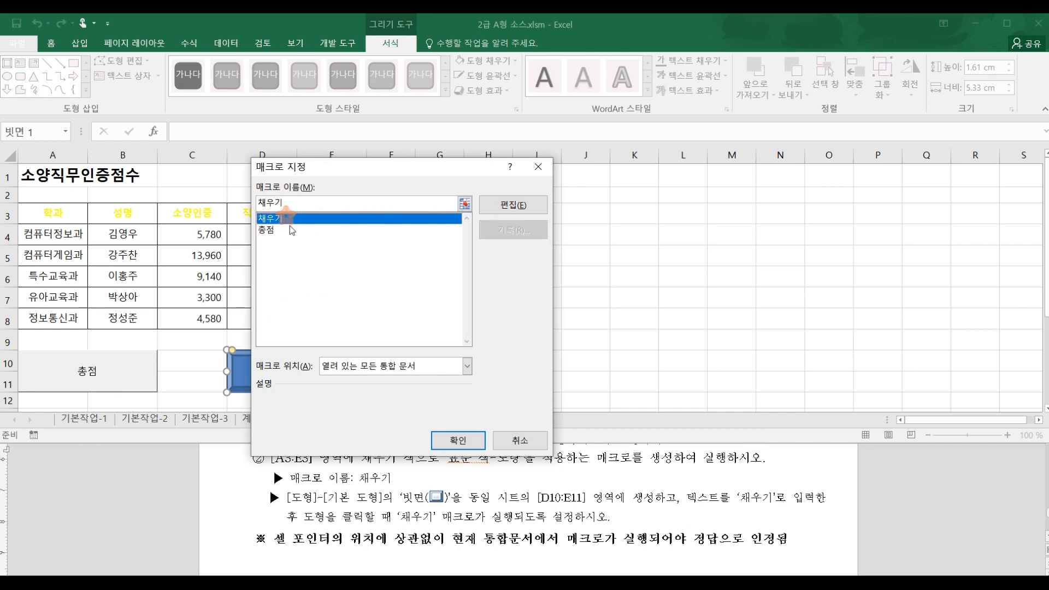
left_click(458, 441)
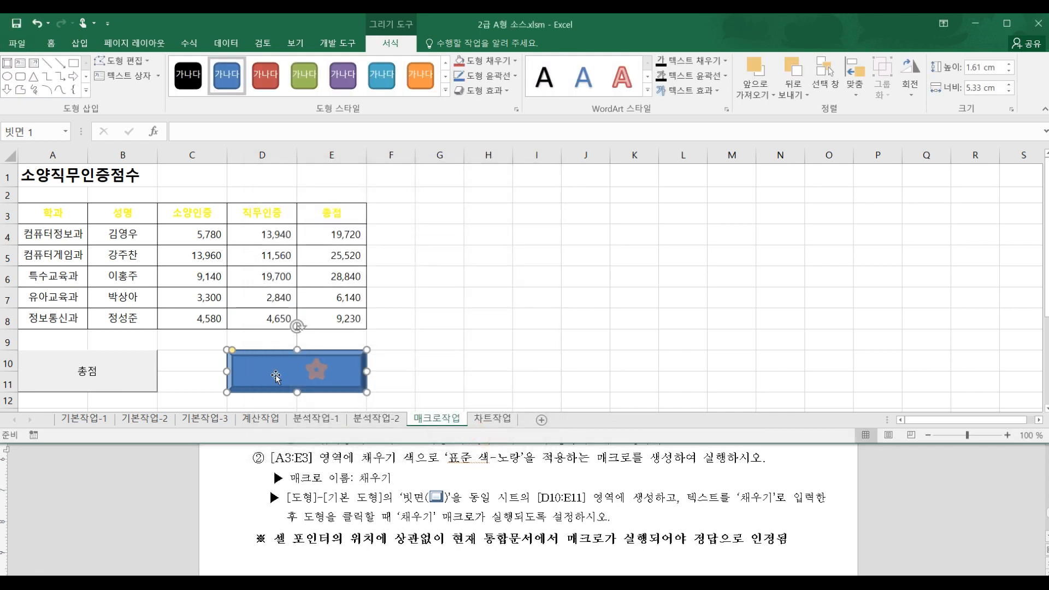
left_click(462, 362)
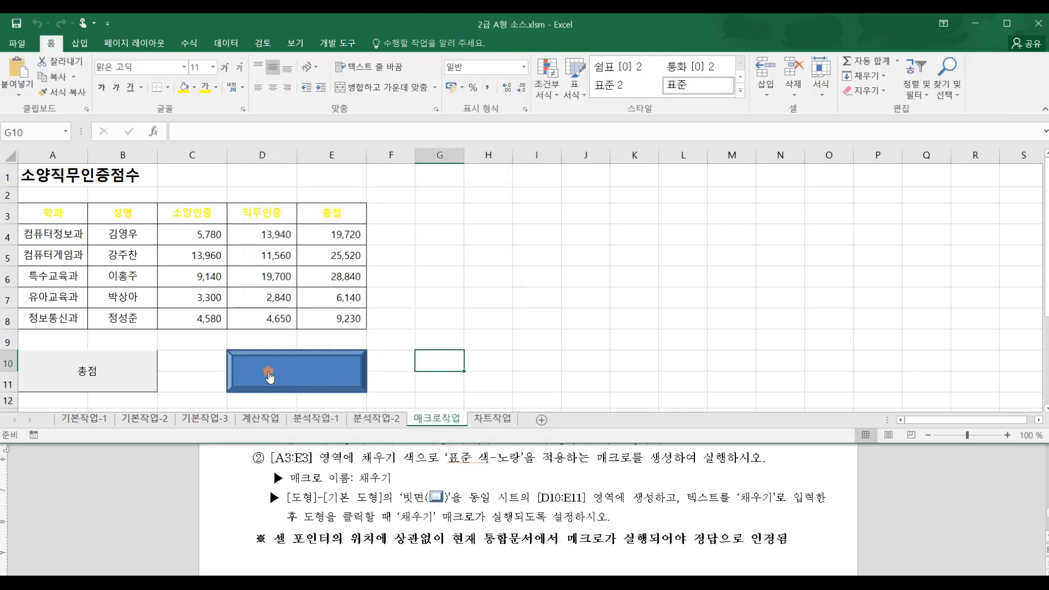
- Add the text 채우기 to the bevel shape
left_click(247, 363, "ctrl")
right_click(247, 363)
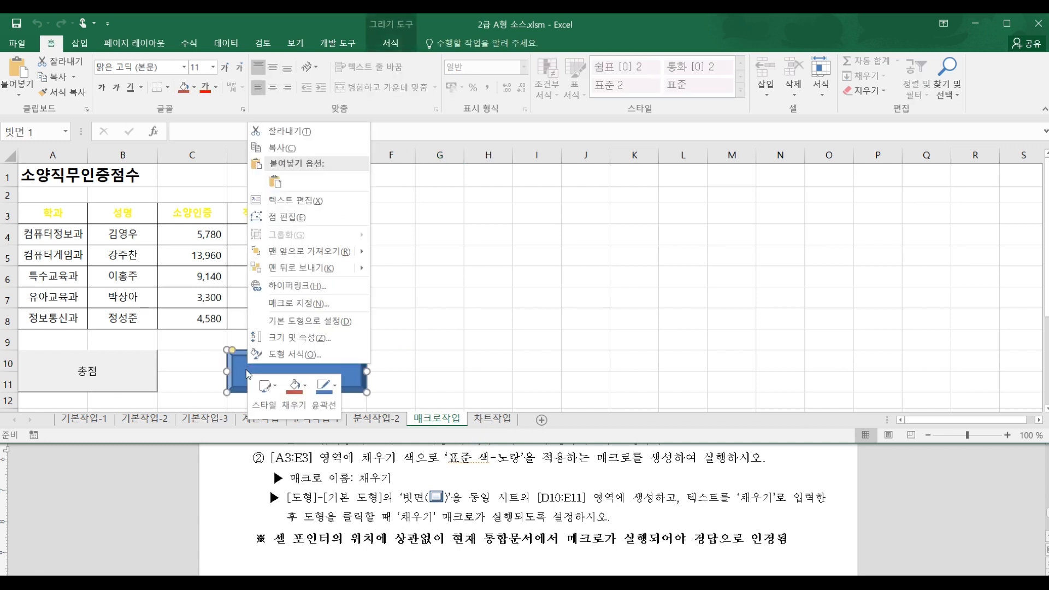
key("x")
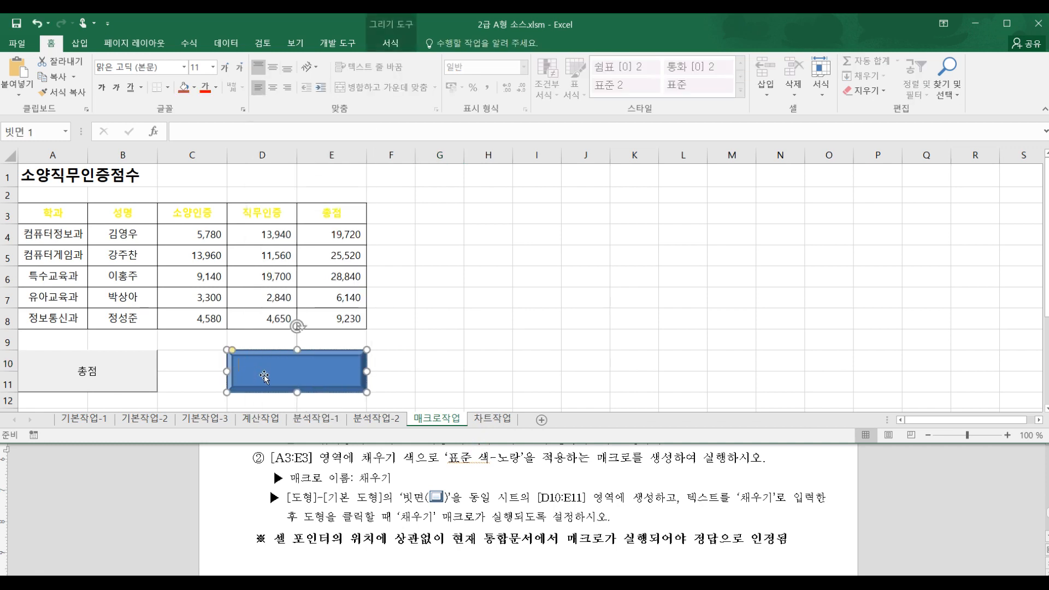
type("채우기")
left_click(398, 366)
- Run the 채우기 shape's macro once, and recolour the 직무인증 header text in D3 with a dark font colour
left_click(300, 369)
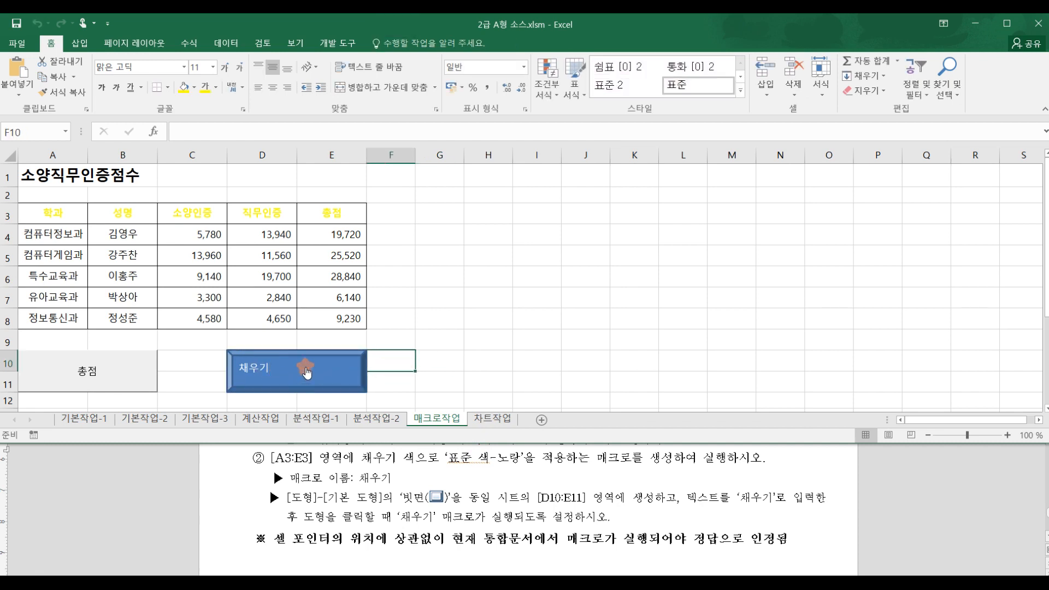
left_click(274, 214)
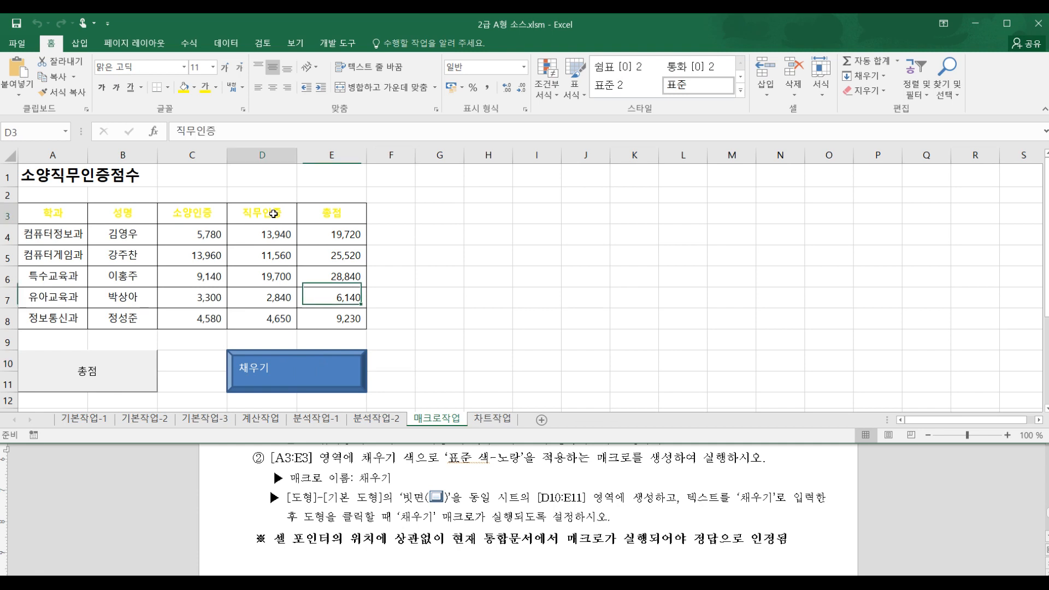
left_click(216, 86)
left_click(238, 194)
double_click(255, 216)
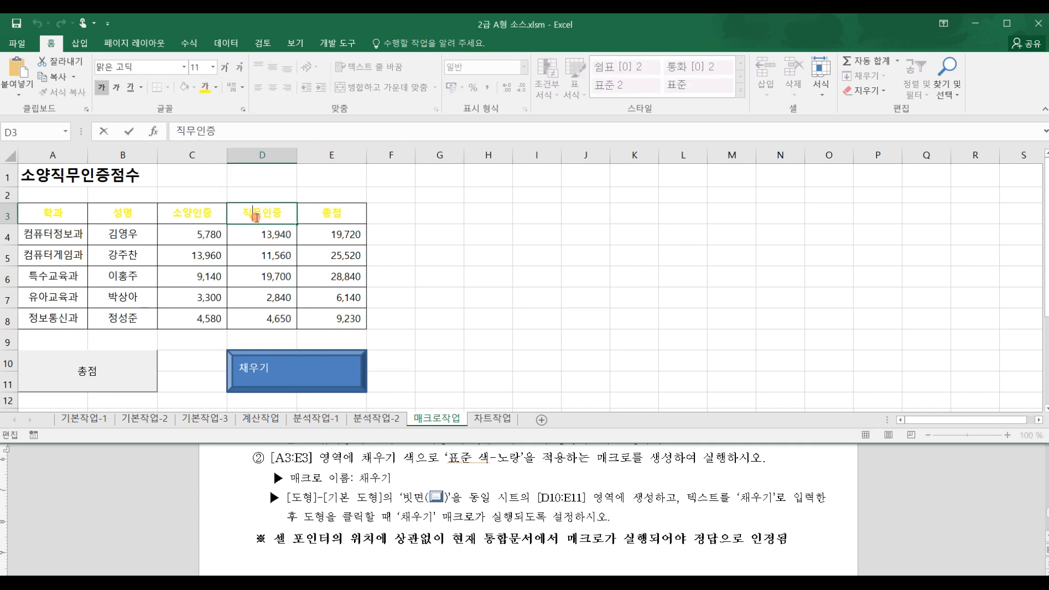
double_click(255, 217)
left_click(217, 88)
left_click(223, 164)
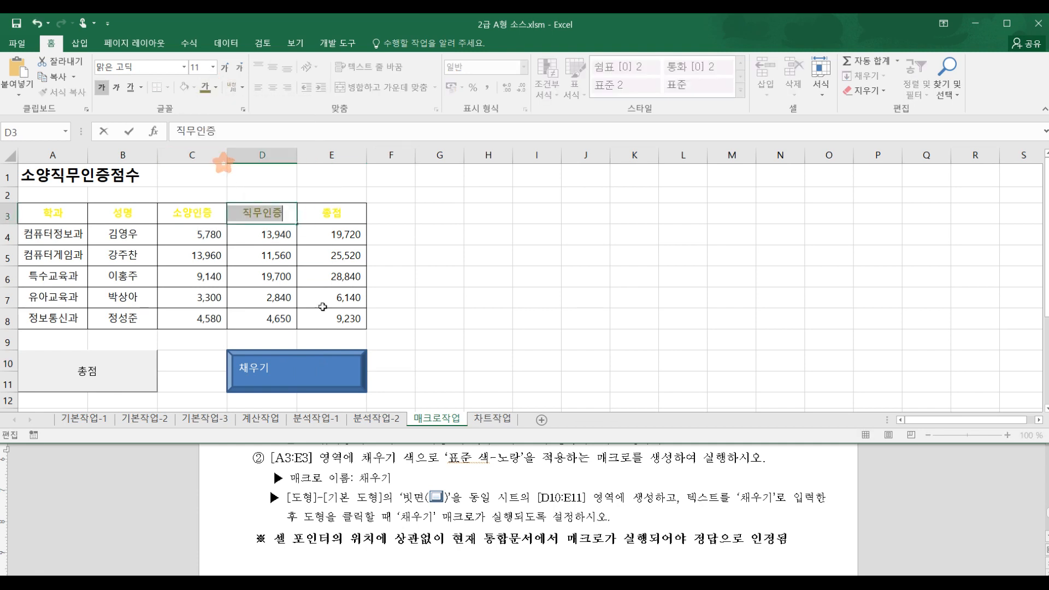
left_click(445, 310)
- Test the 채우기 shape by running its macro again on the recoloured D3 header
left_click(322, 372)
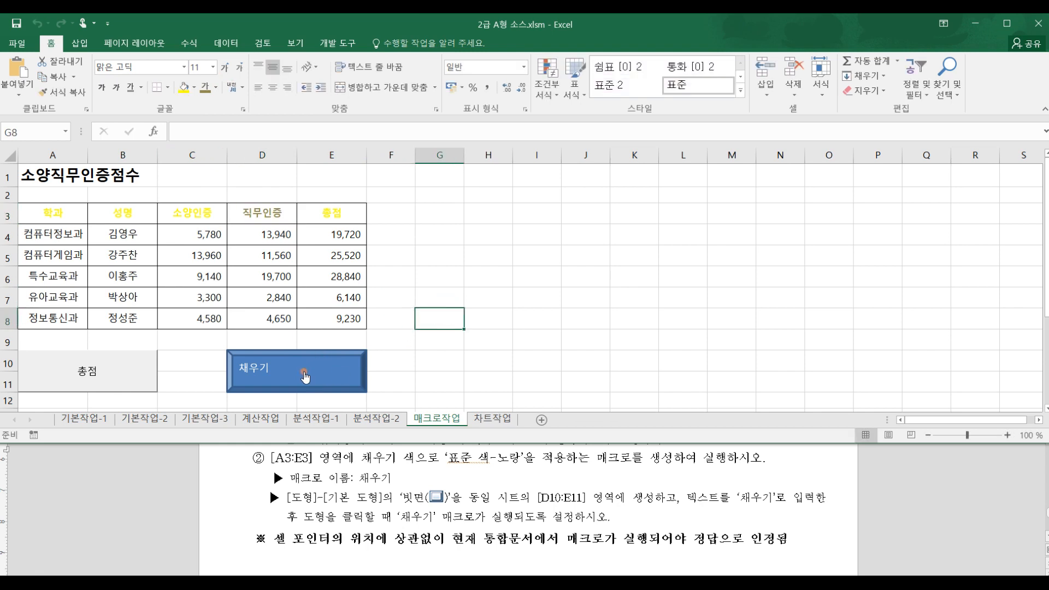
left_click(274, 211)
left_click(287, 375)
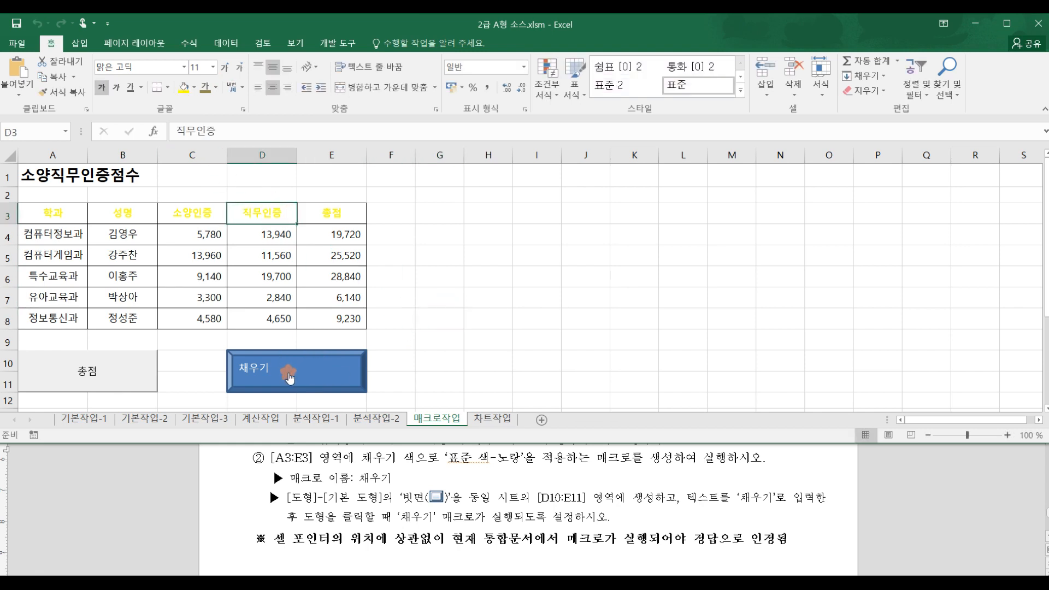
left_click(404, 288)
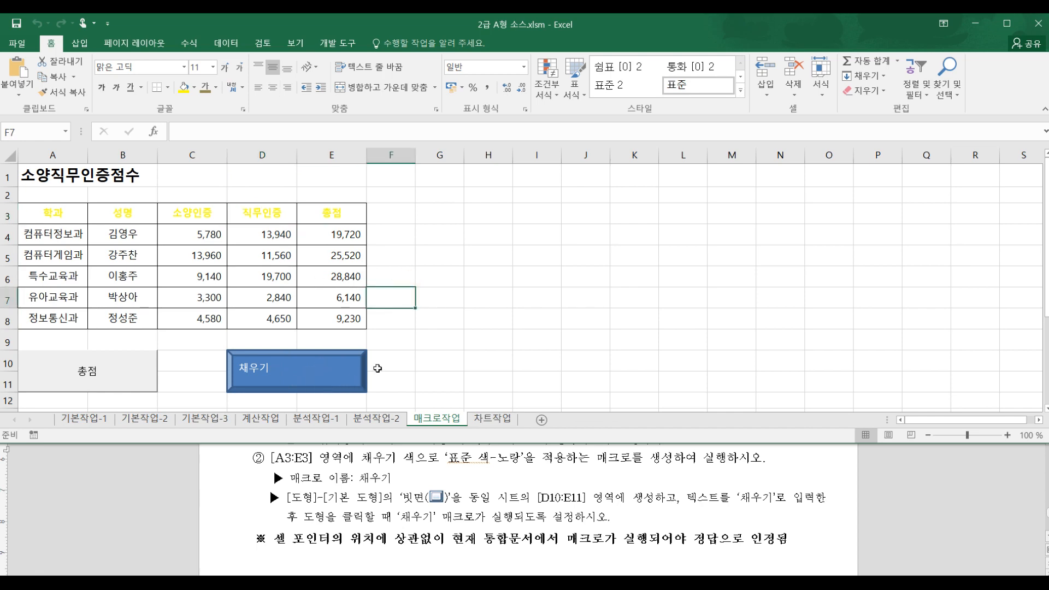
- Find the chart instructions in the Hangul document, return to Excel and open the 차트작업 sheet at its chart
left_click(502, 496)
scroll(470, 491, "down", 5)
scroll(442, 482, "down", 2)
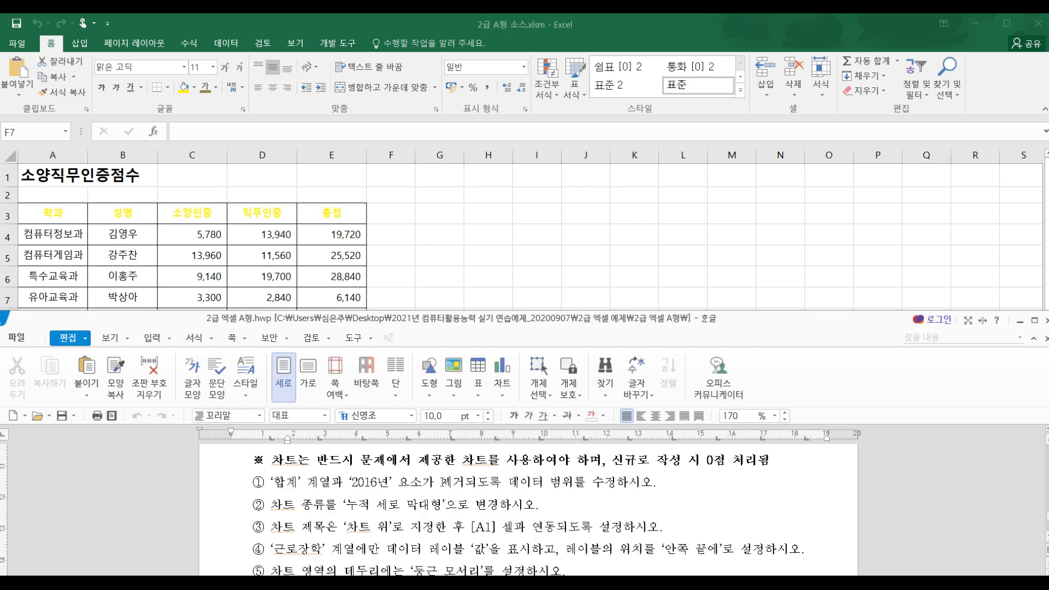
left_click(465, 265)
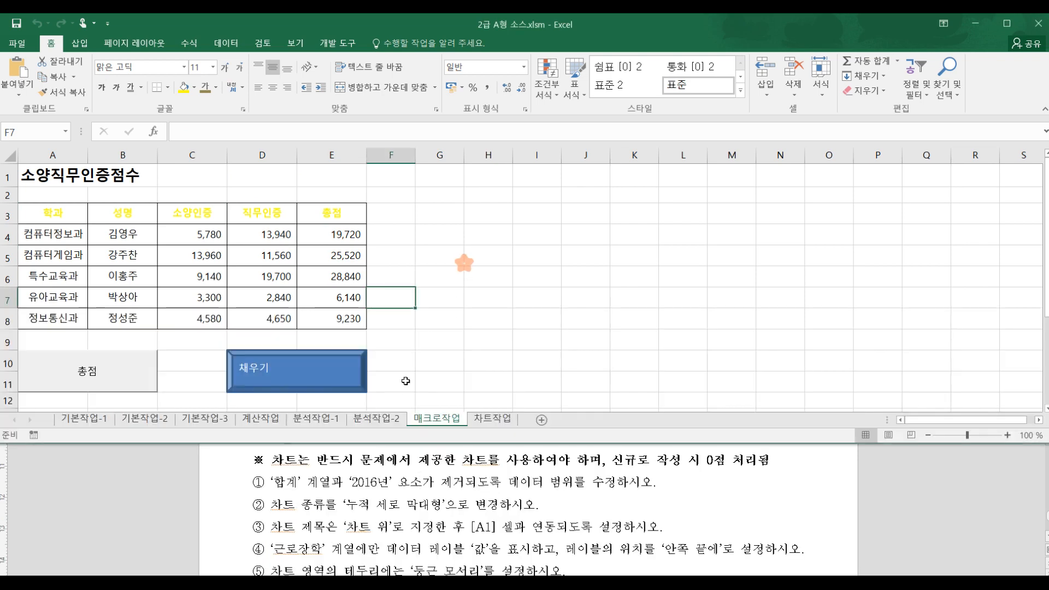
left_click(480, 421)
left_click(457, 330)
scroll(457, 330, "down", 2)
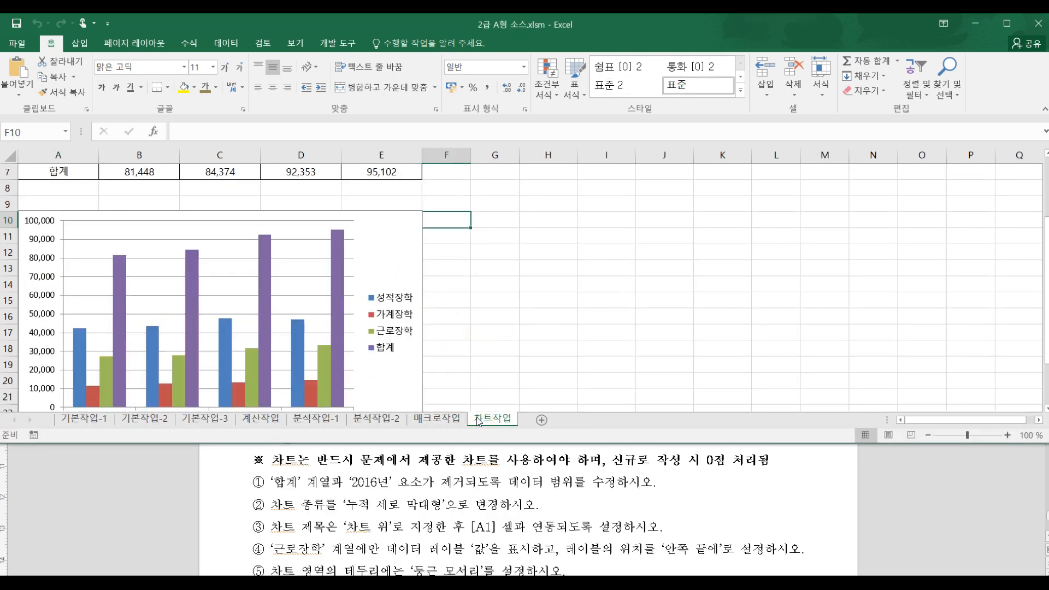
- Read the first chart instruction in the Hangul document about the series and year to remove, and return to the sheet
left_click(279, 483)
left_click_drag(279, 483, 377, 484)
left_click(502, 279)
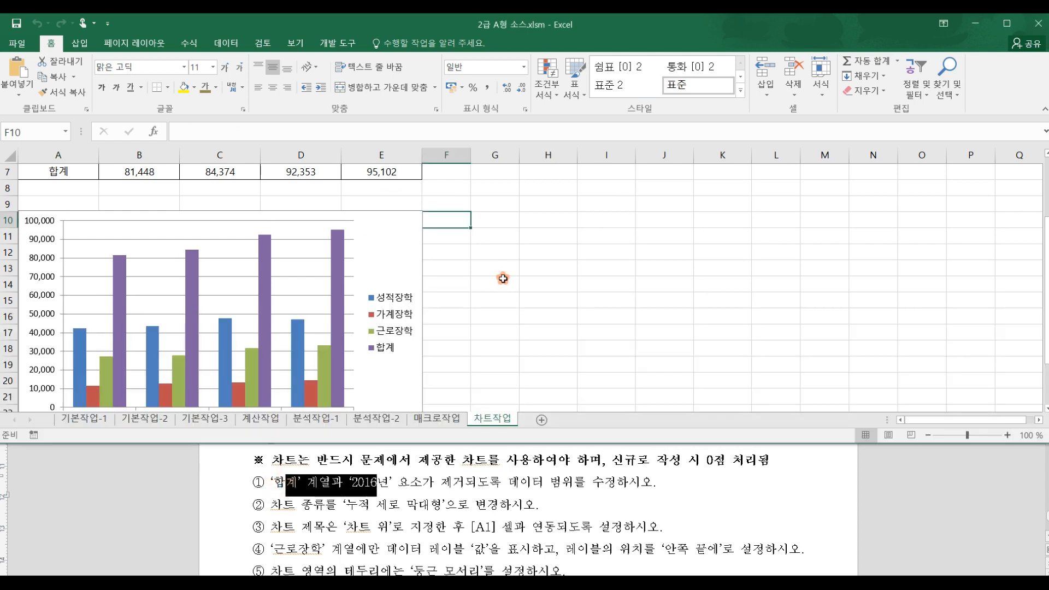
left_click(455, 262)
left_click(455, 304)
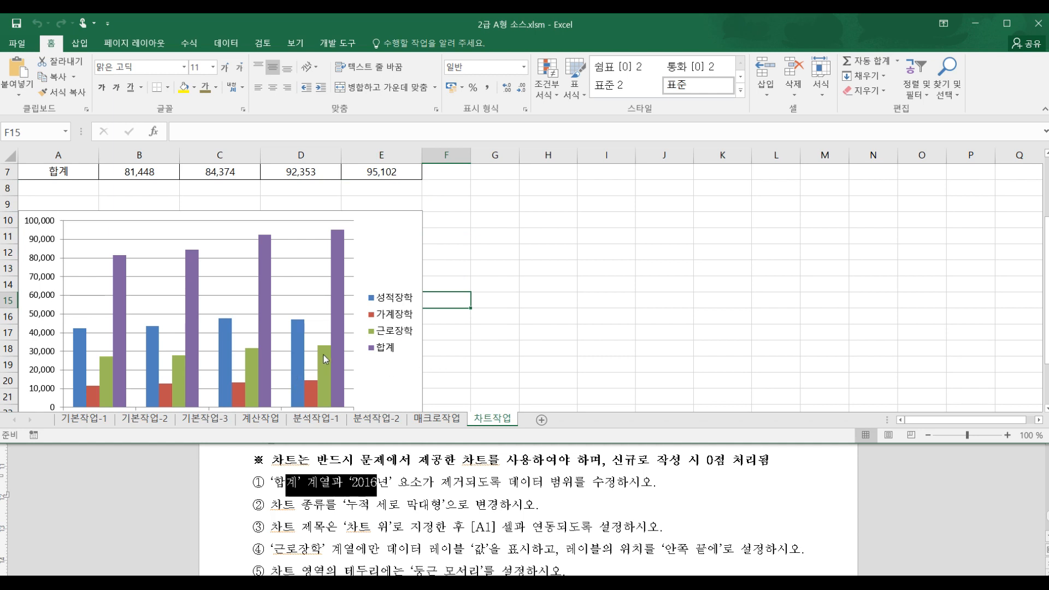
- Delete the 합계 series directly from the chart and undo the deletion
left_click(339, 333)
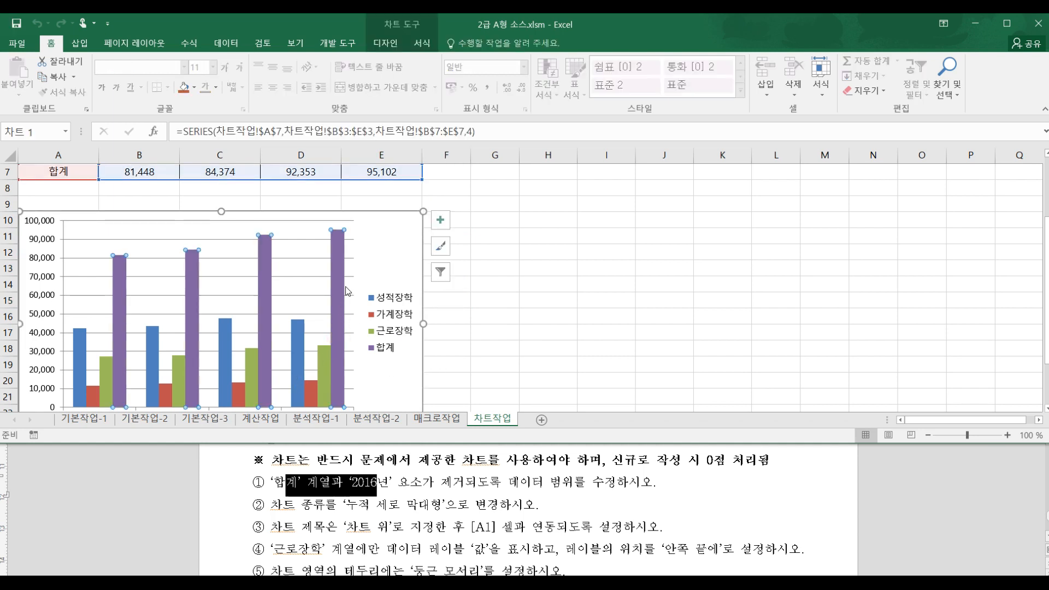
key("Delete")
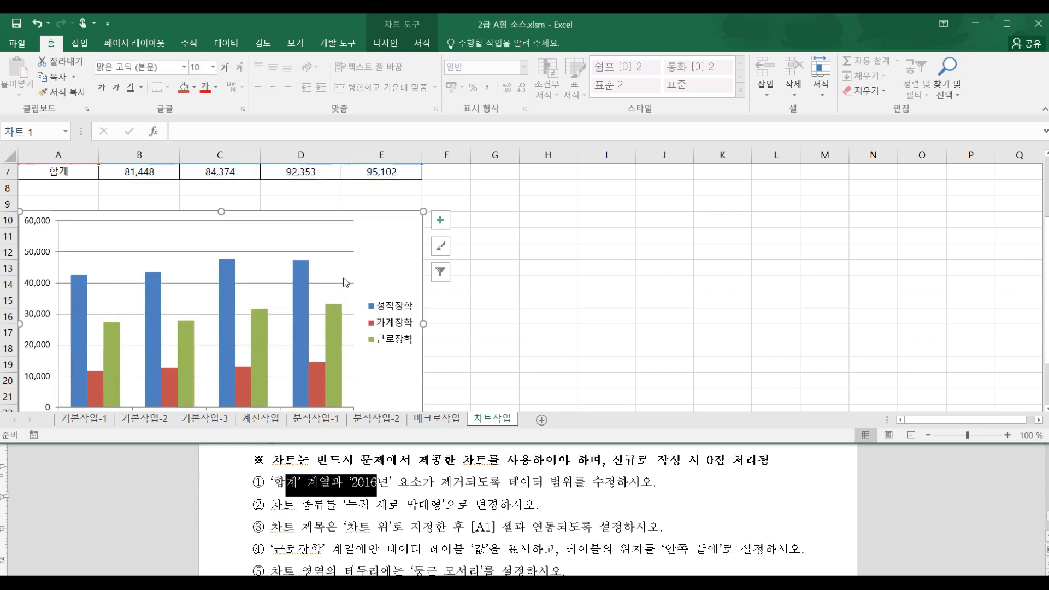
key("ctrl+z")
- Exclude the 합계 series and the 2016년 category from the chart's source data
right_click(320, 232)
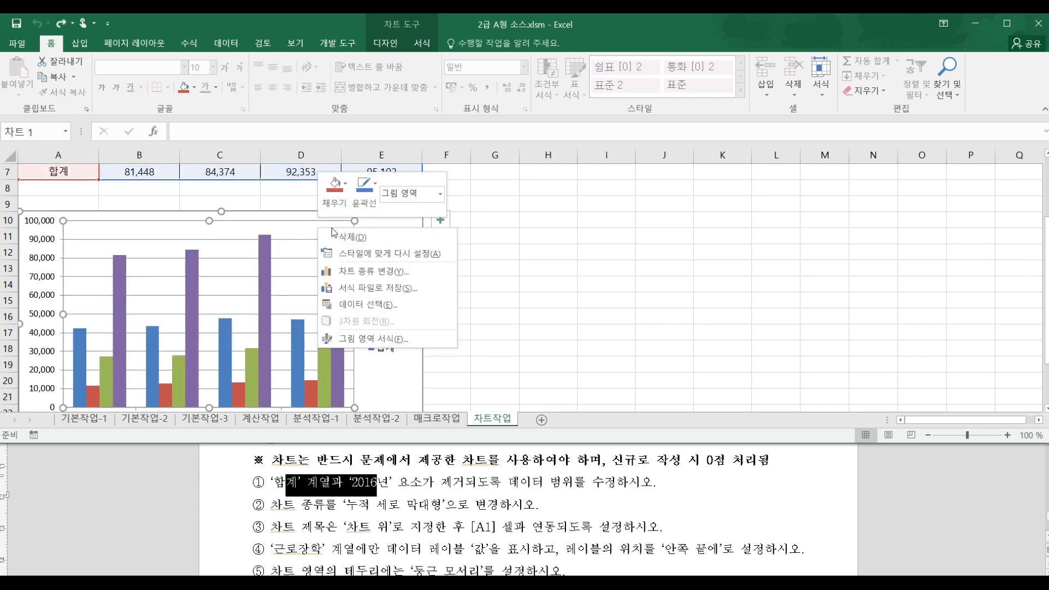
left_click(372, 305)
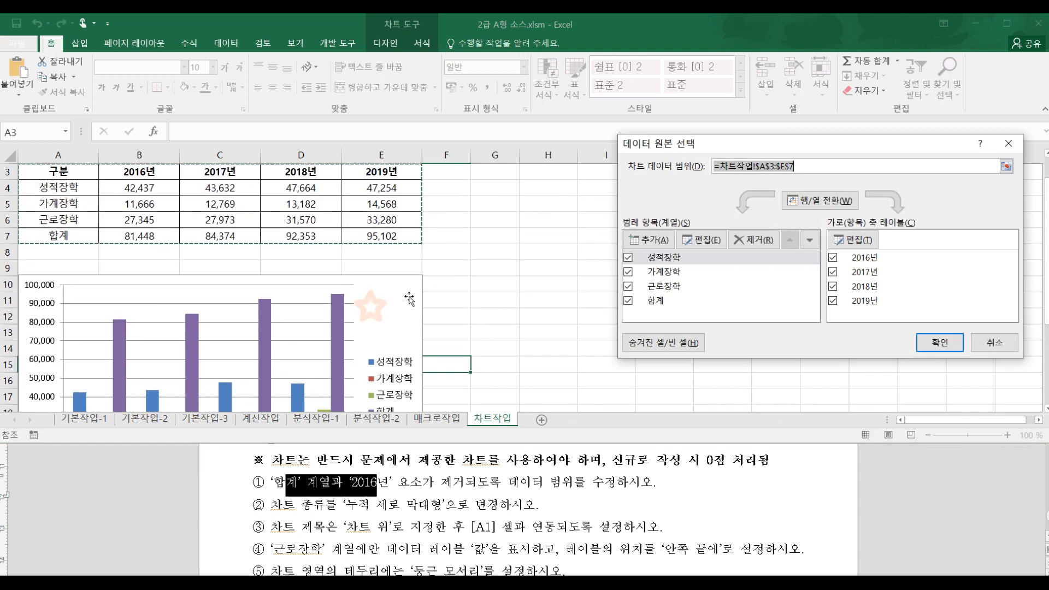
left_click(628, 300)
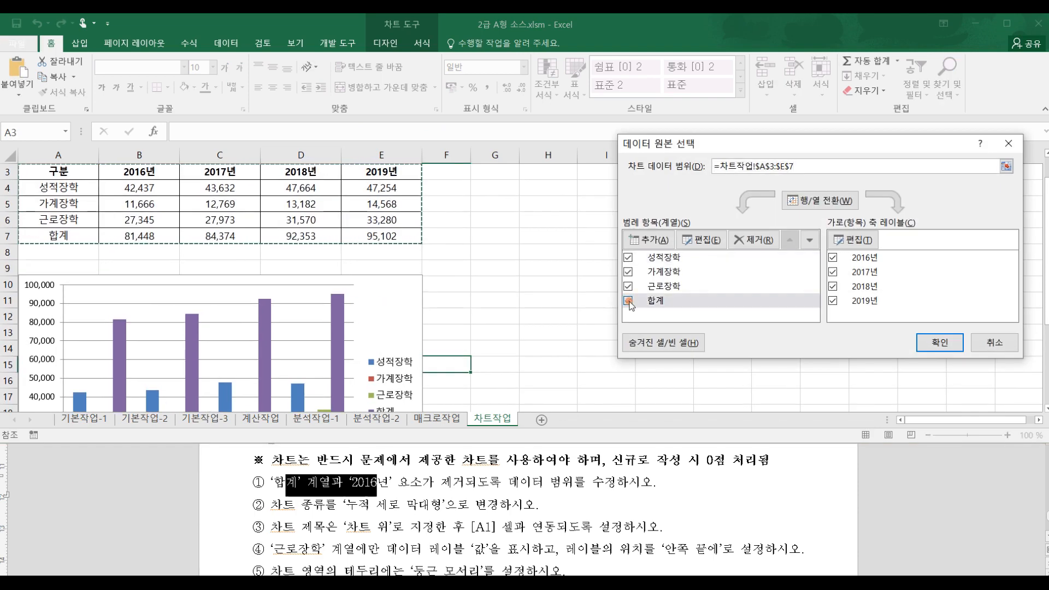
left_click(833, 257)
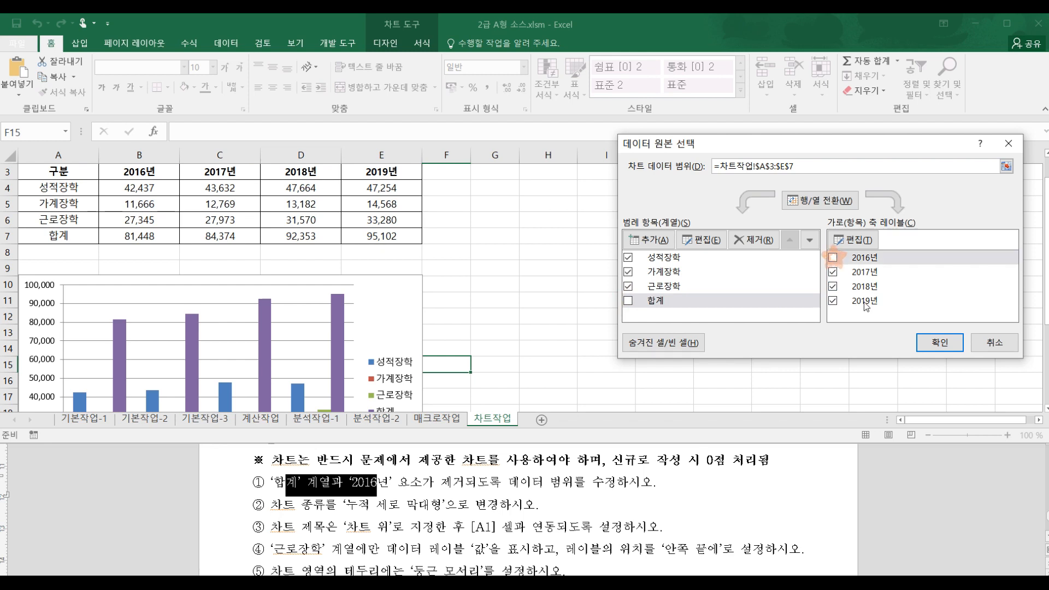
left_click(939, 342)
- Change the chart's type to 누적 세로 막대형 (stacked column)
scroll(939, 346, "down", 2)
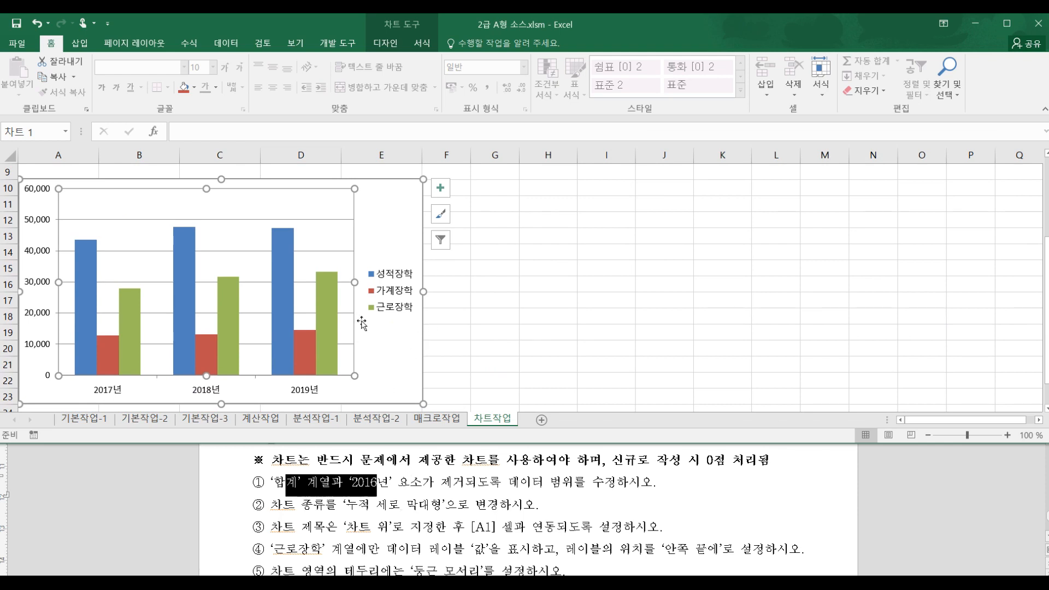
right_click(335, 236)
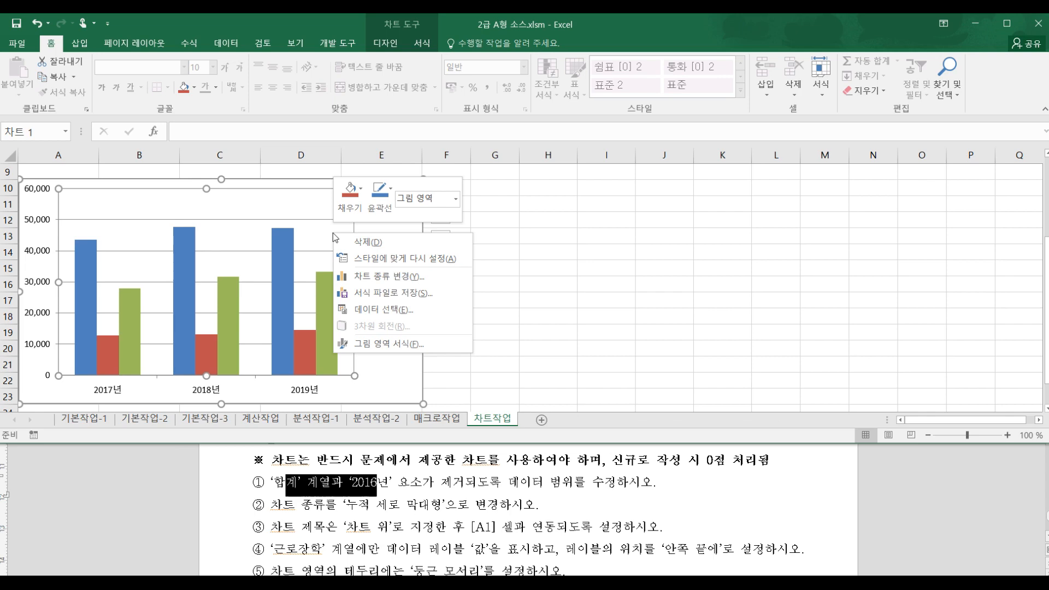
left_click(397, 278)
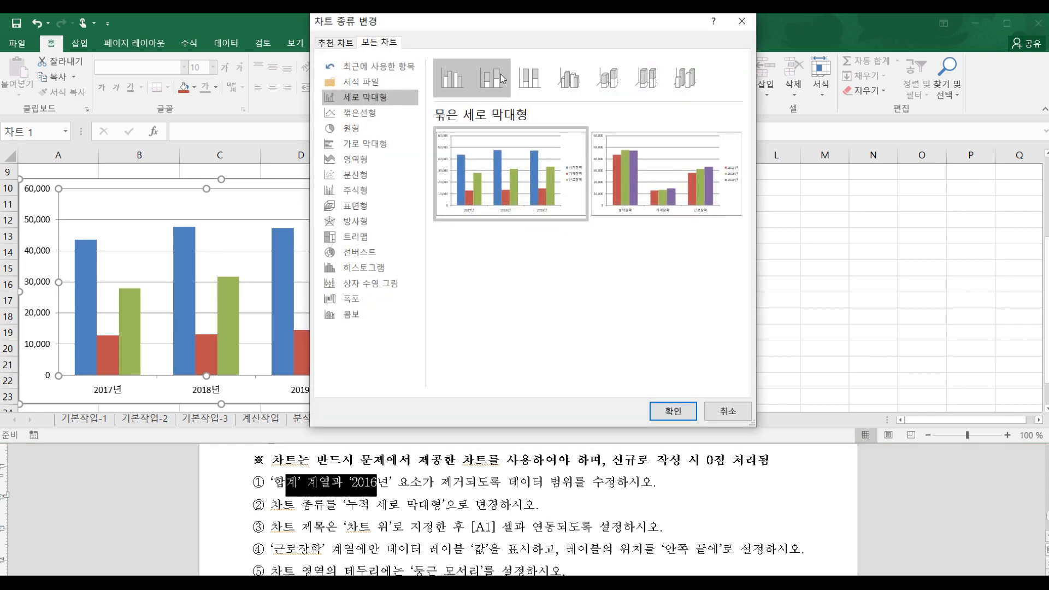
left_click(488, 82)
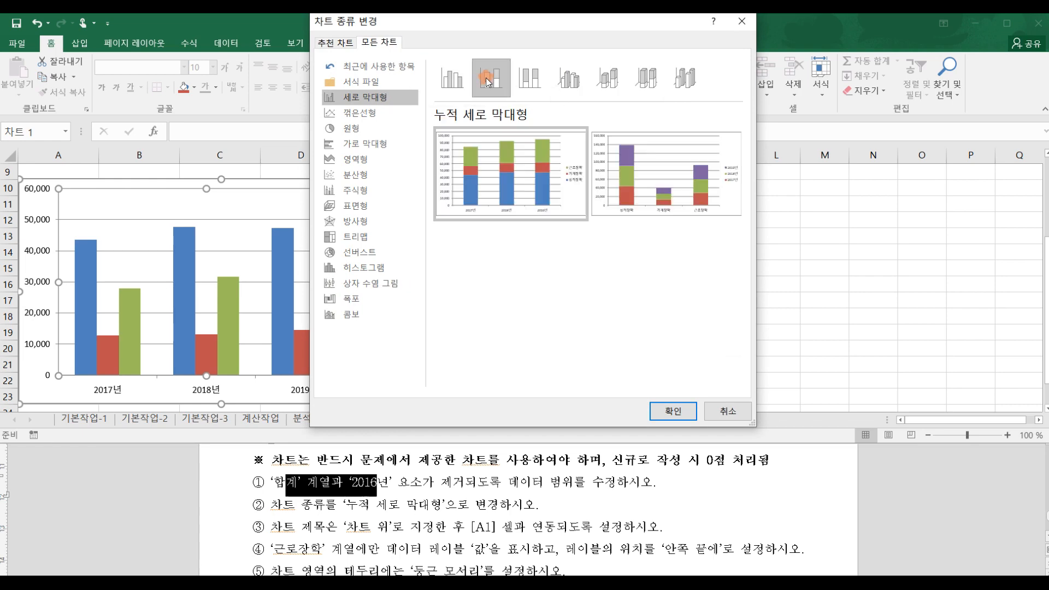
left_click(683, 412)
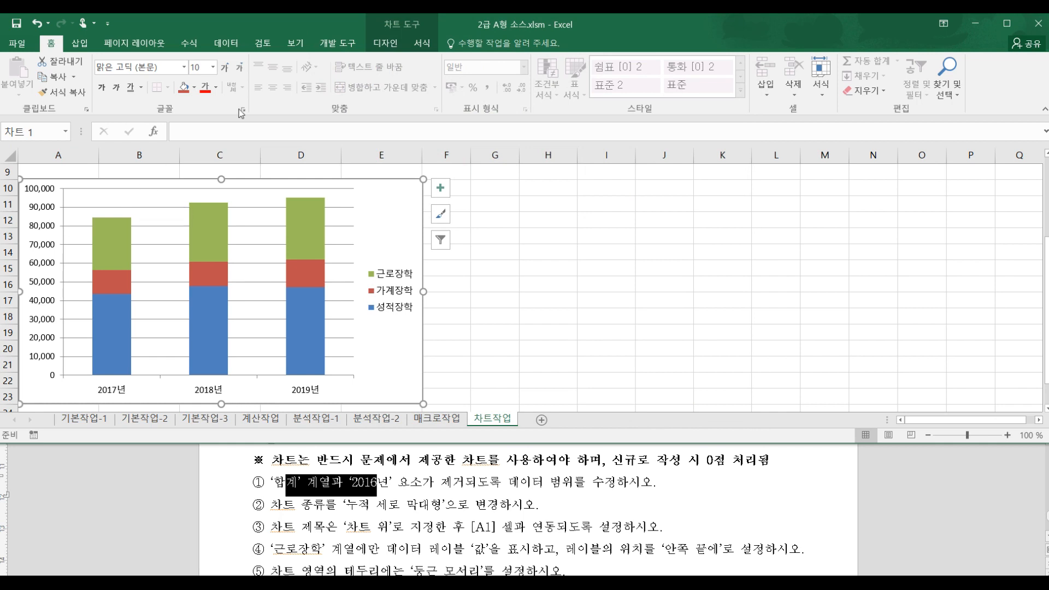
- Add a chart title placed above the chart (차트 위)
left_click(380, 44)
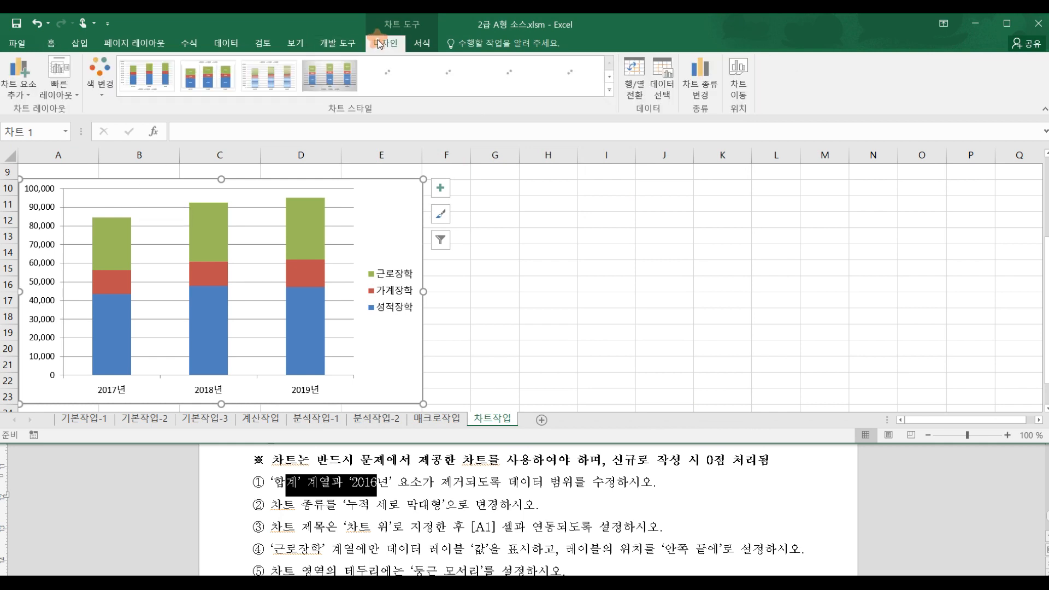
left_click(29, 93)
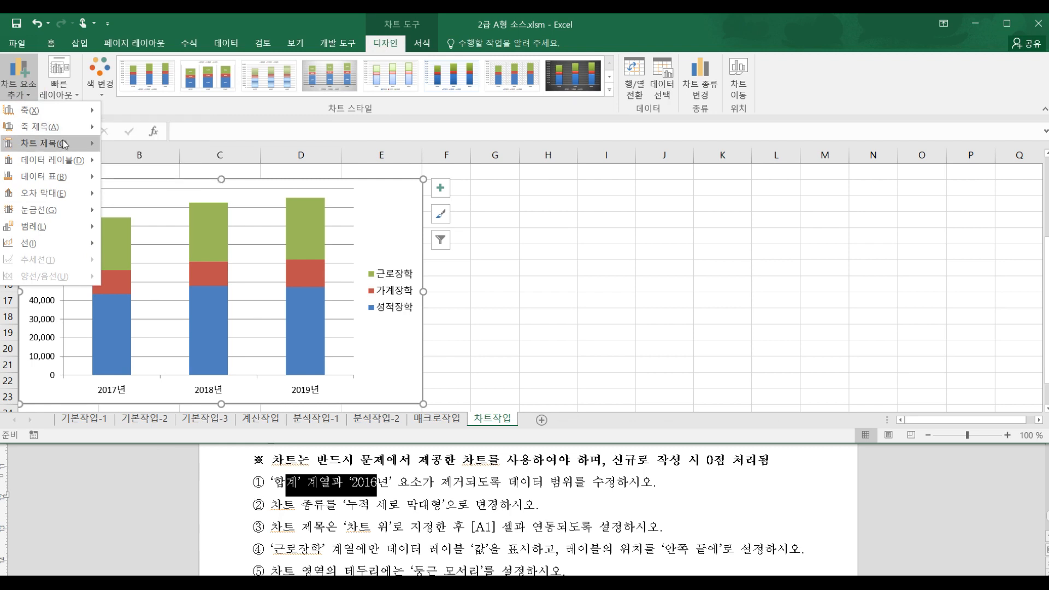
mouse_move(63, 145)
left_click(155, 179)
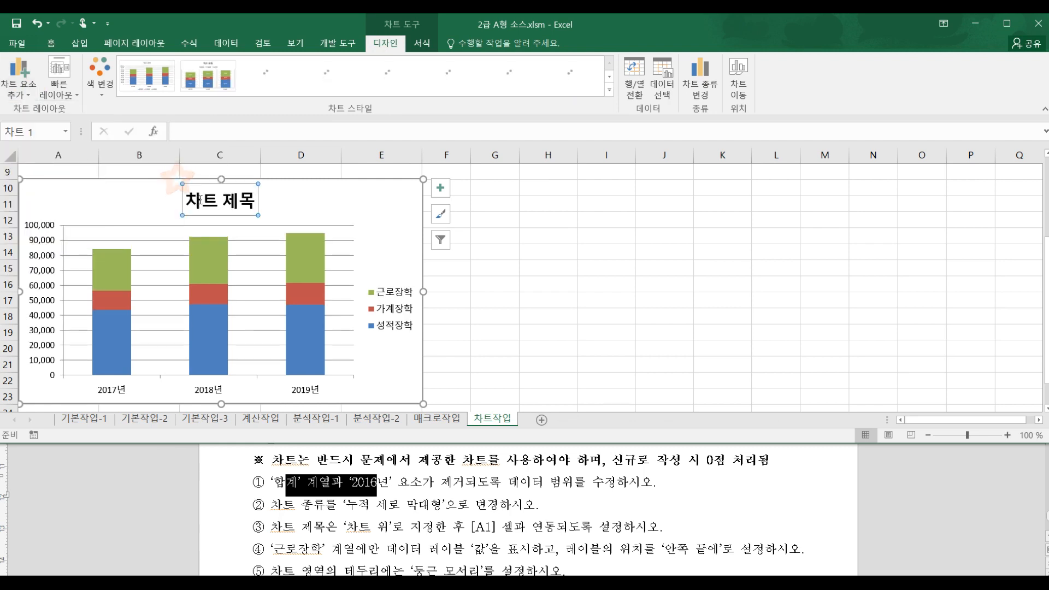
- Link the chart title to cell A1 of 차트작업 with a formula reference and deselect the chart
scroll(162, 189, "up", 3)
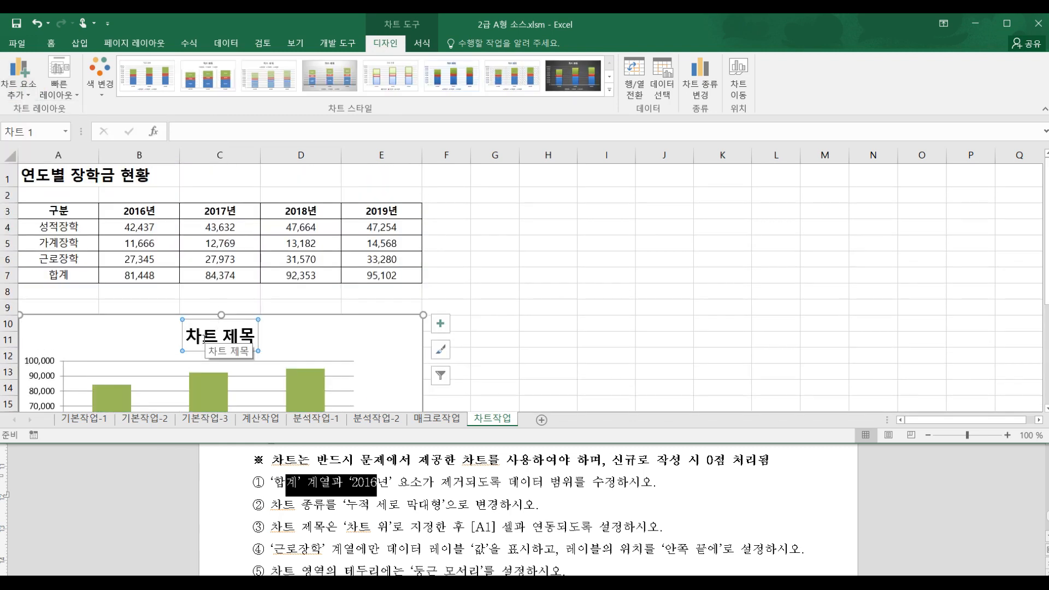
left_click(202, 336)
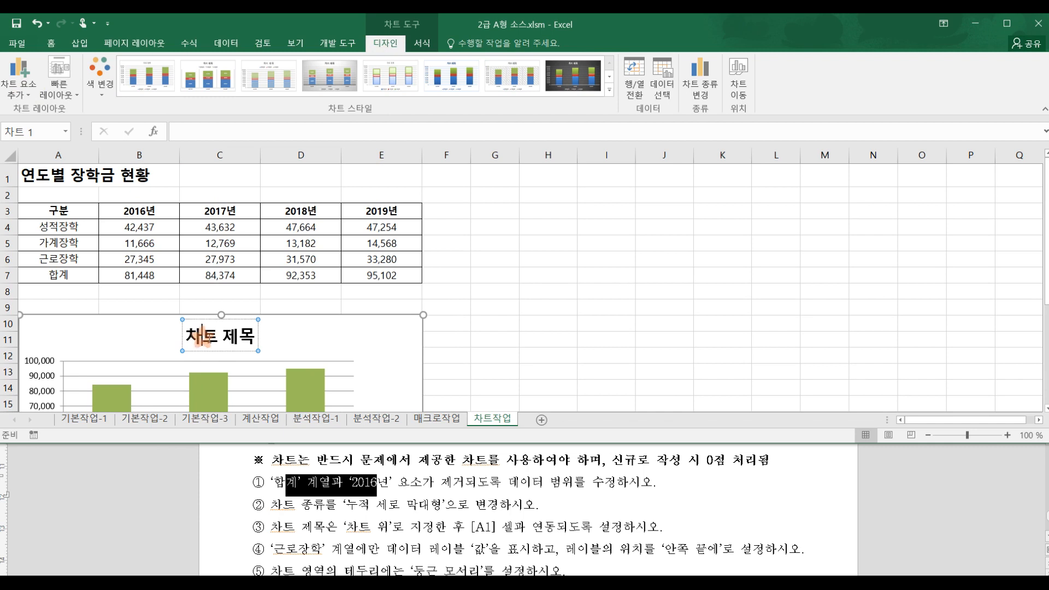
left_click(180, 134)
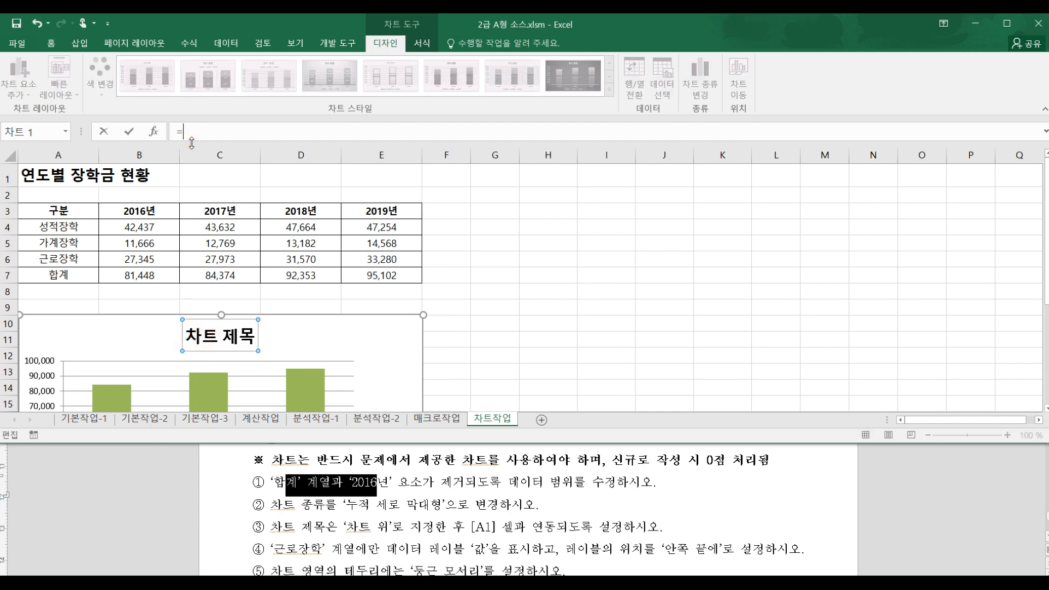
left_click(53, 174)
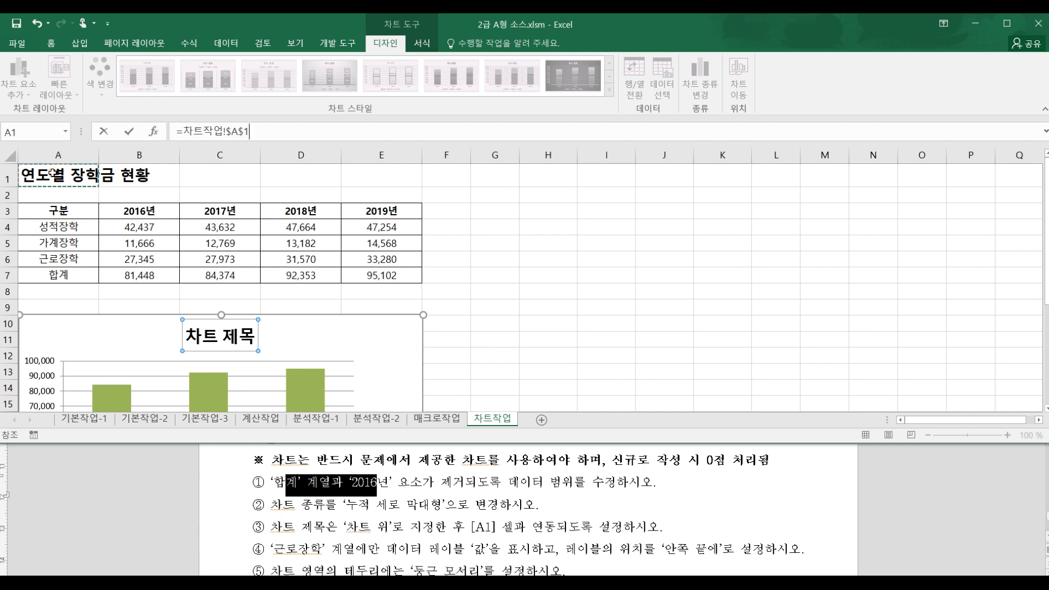
key("Return")
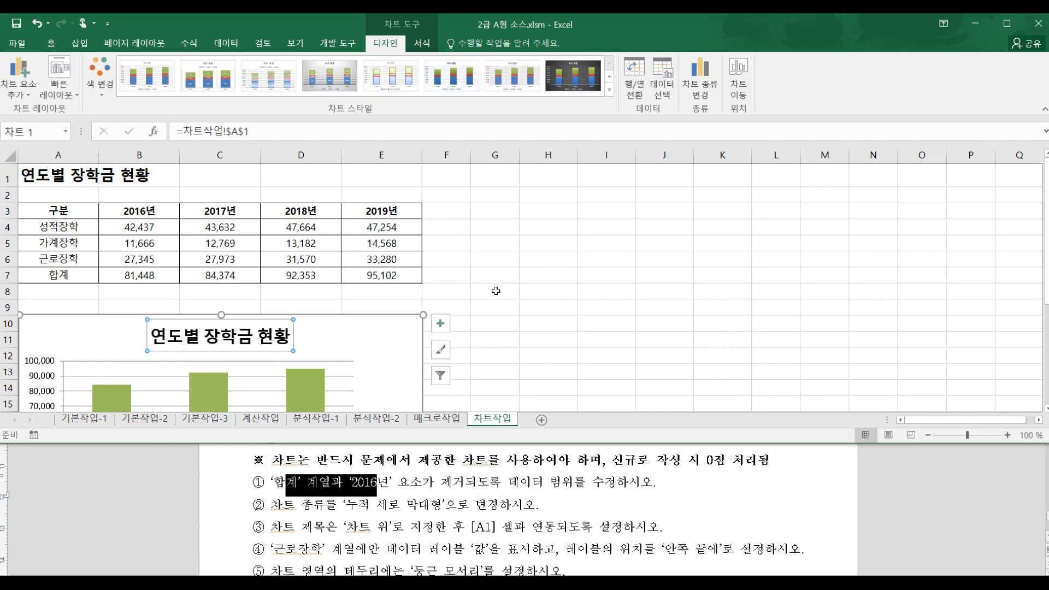
scroll(496, 290, "down", 1)
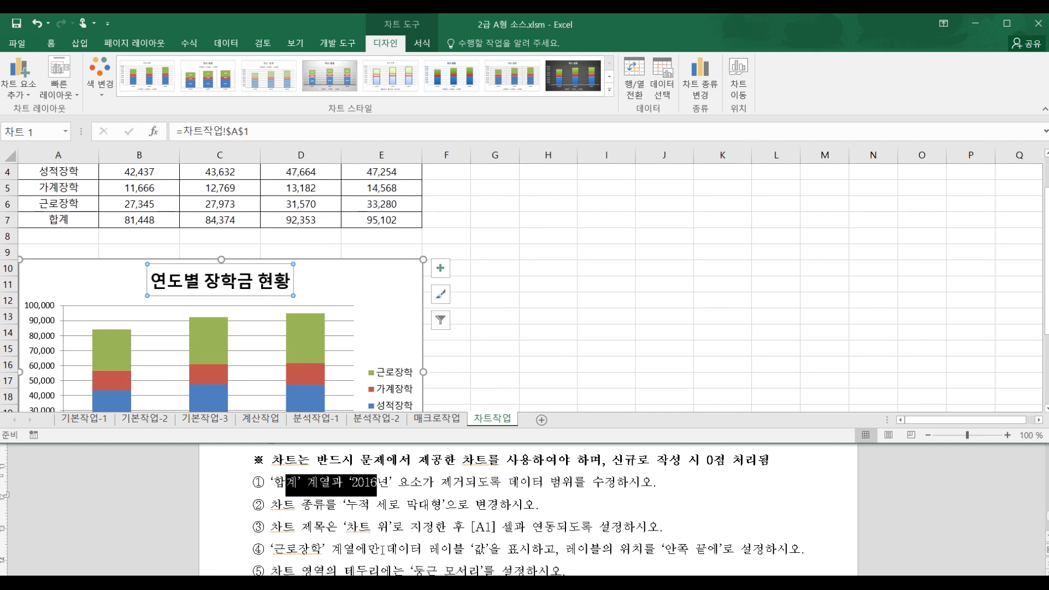
left_click(507, 340)
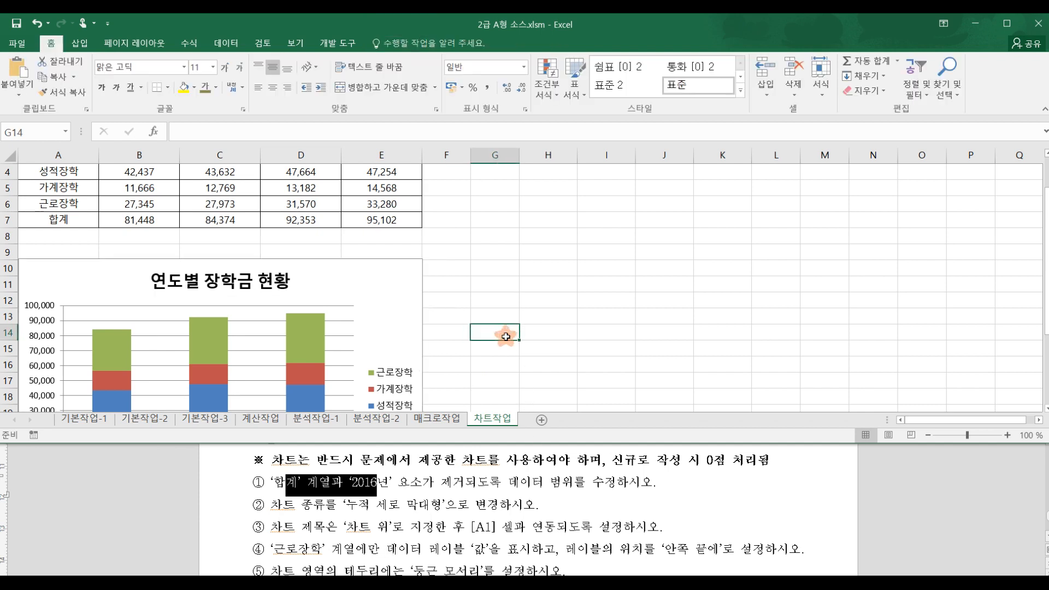
- Add data labels to only the 근로장학 series of the chart
scroll(506, 339, "down", 1)
mouse_move(311, 299)
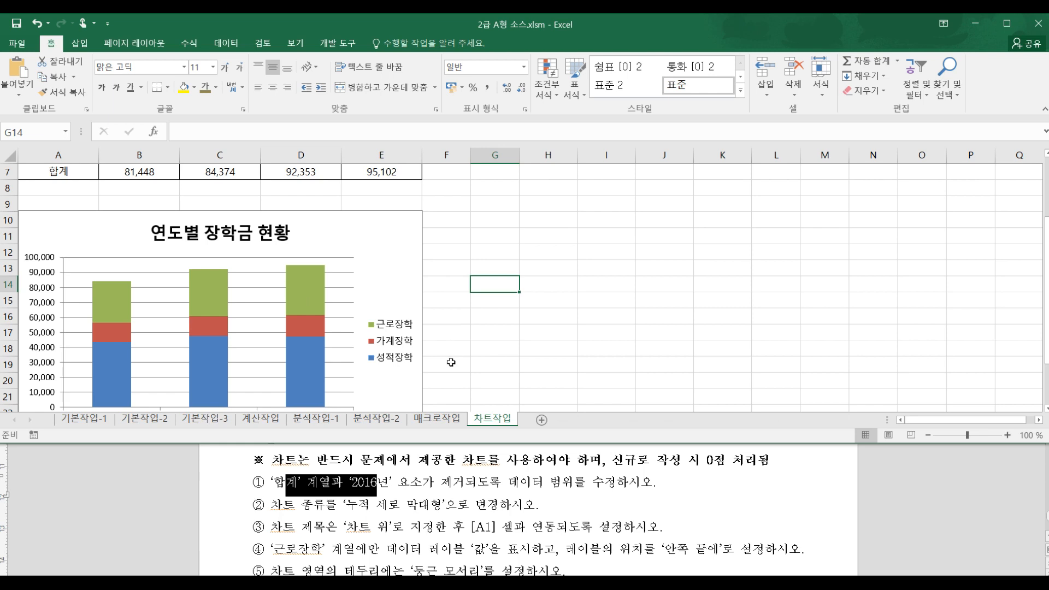
left_click(313, 300)
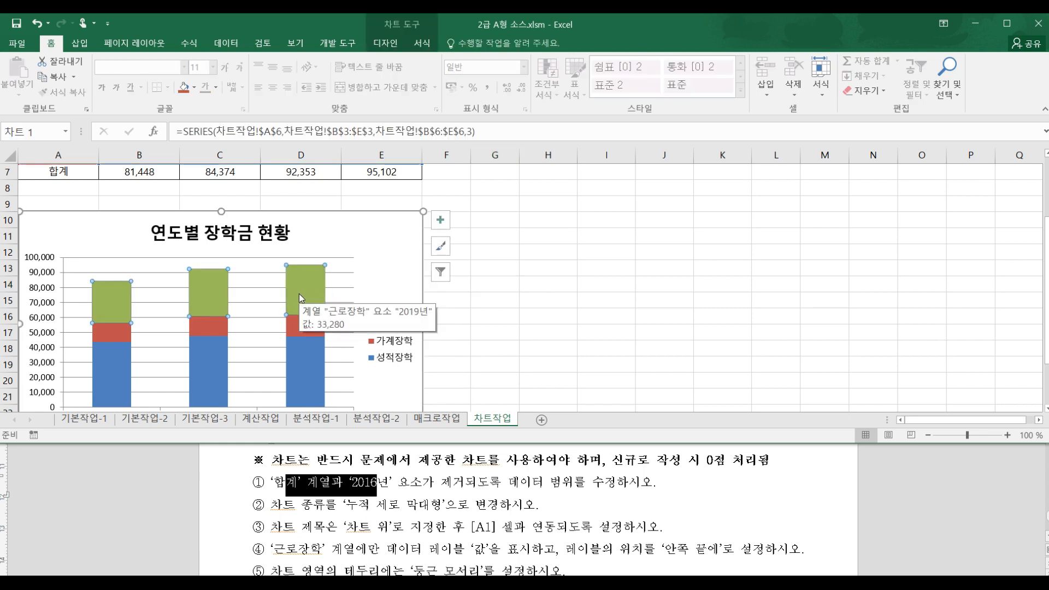
right_click(299, 294)
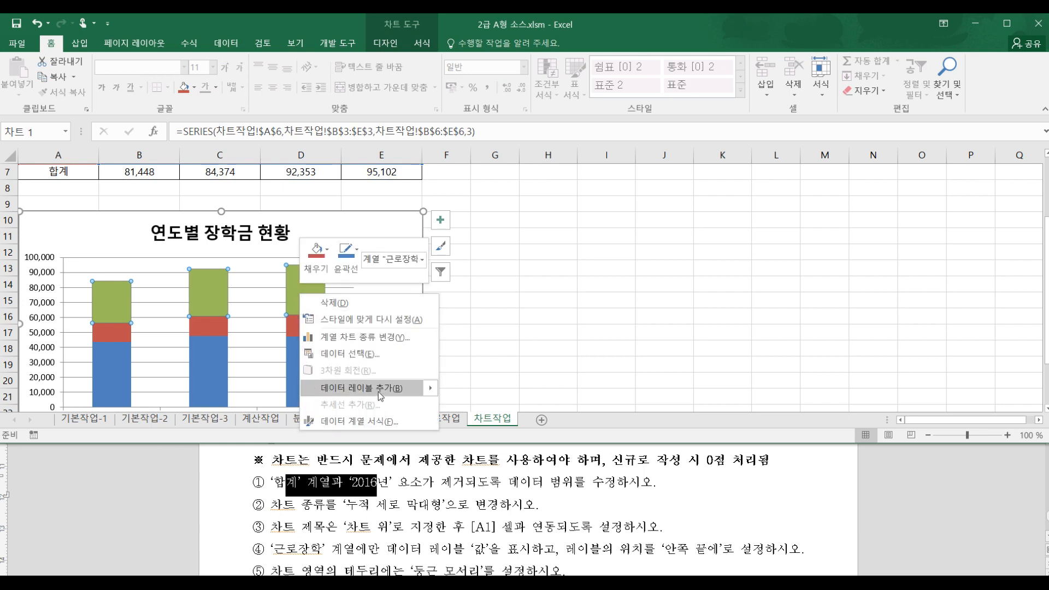
mouse_move(382, 394)
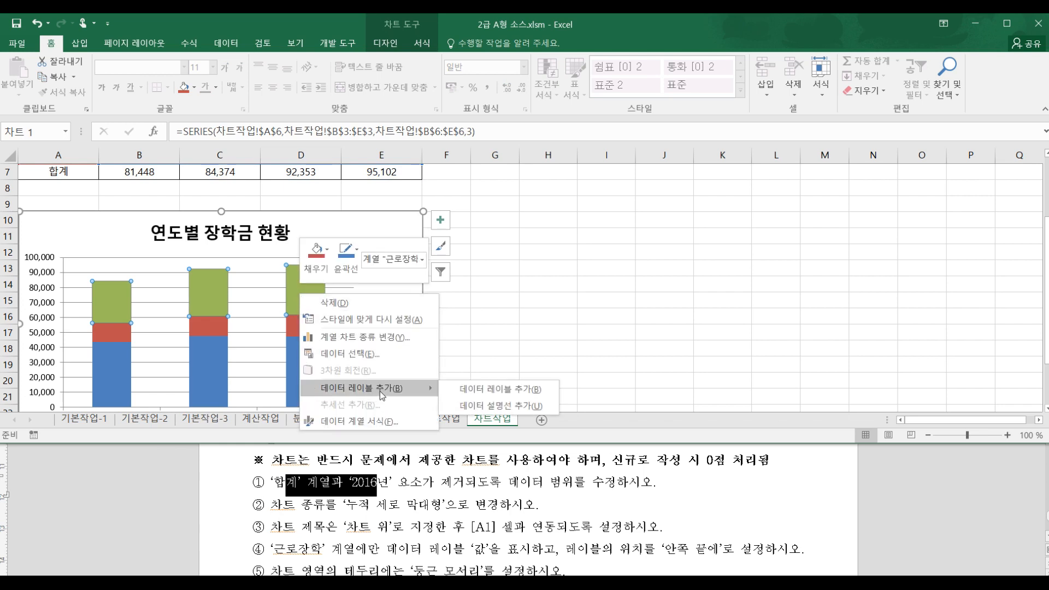
left_click(500, 391)
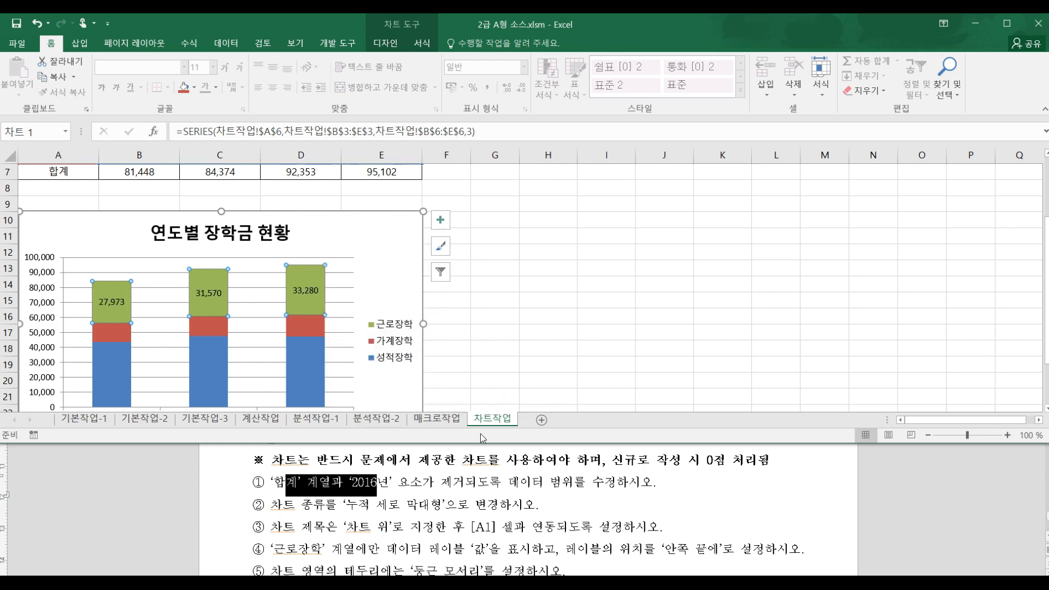
- Set the label position of the 근로장학 data labels to 안쪽 끝에 (inside end)
left_click(304, 290)
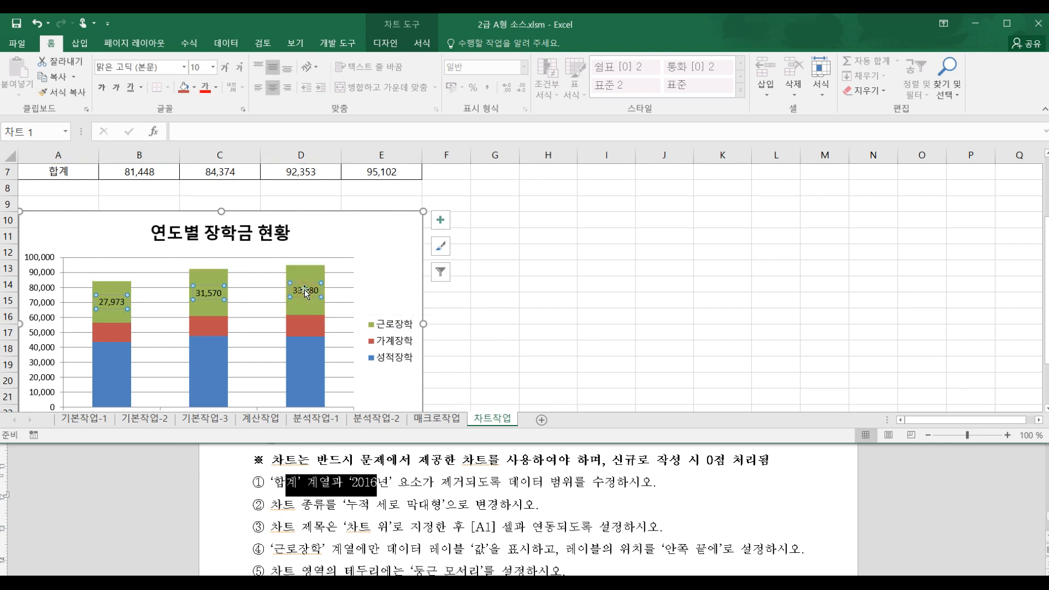
right_click(304, 289)
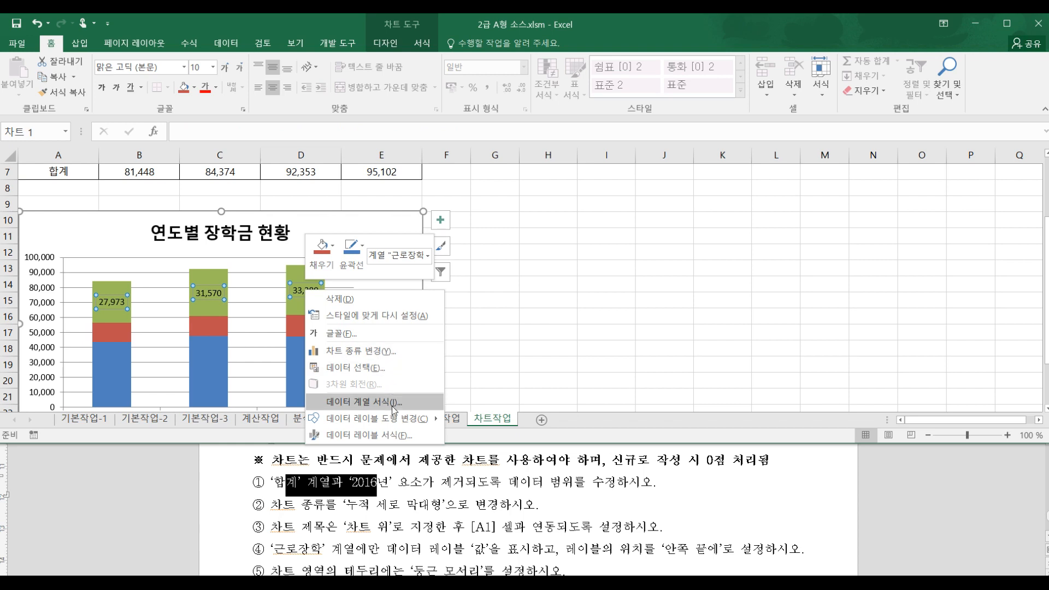
left_click(396, 436)
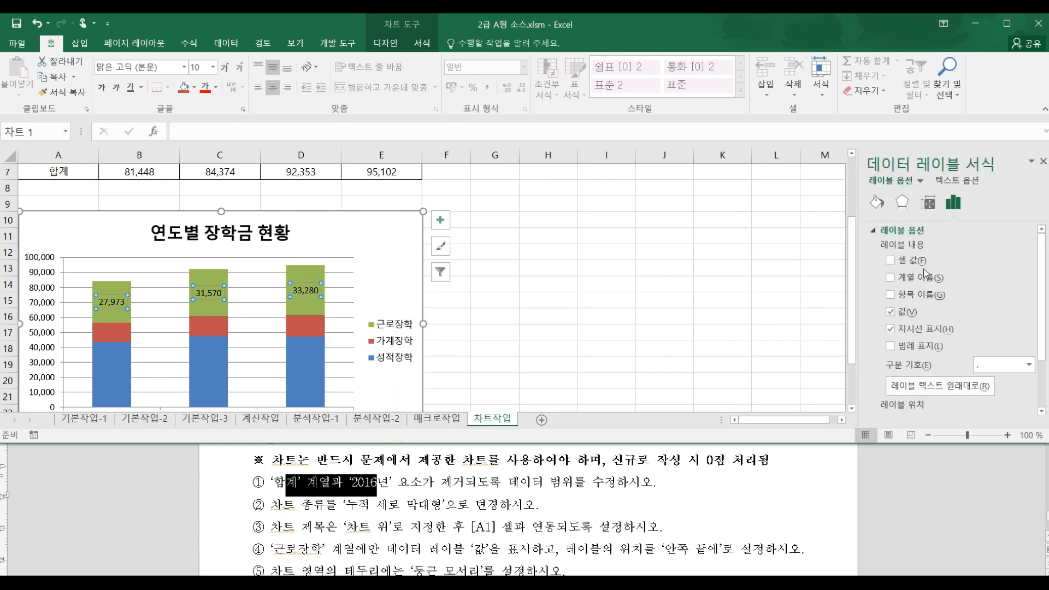
scroll(931, 306, "down", 1)
scroll(931, 306, "down", 1)
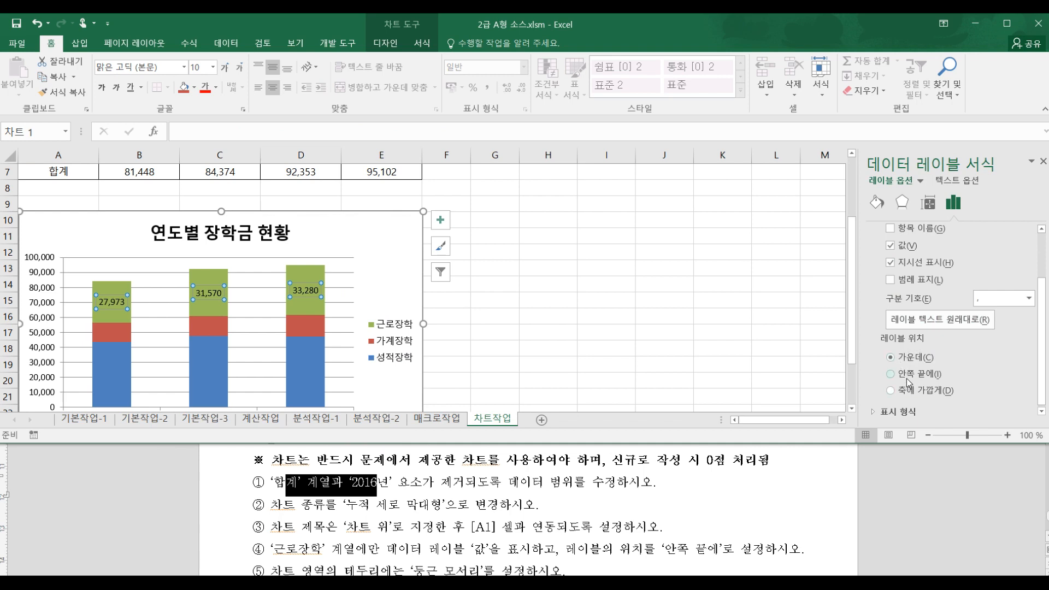
left_click(907, 376)
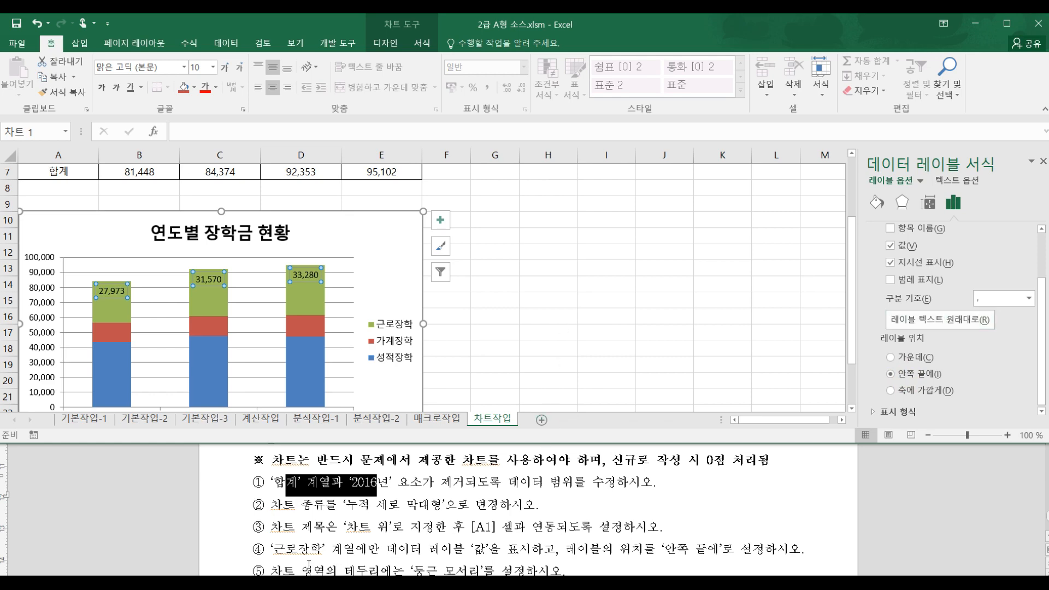
- Read the last chart instruction in the Hangul document about the chart area's border and return to Excel
left_click_drag(333, 569, 511, 568)
left_click(516, 543)
scroll(516, 543, "down", 1)
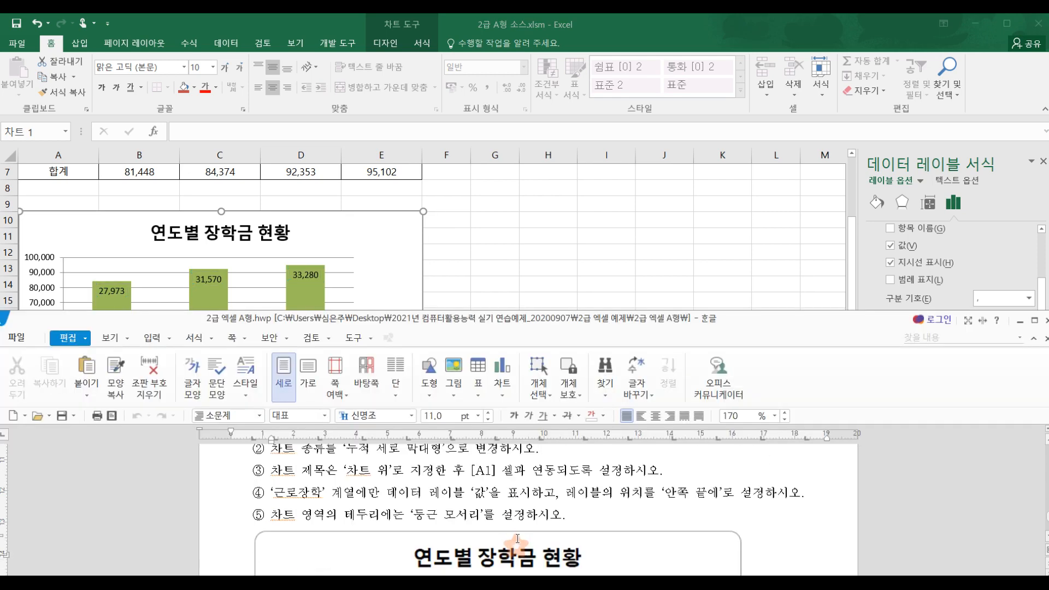
left_click(541, 270)
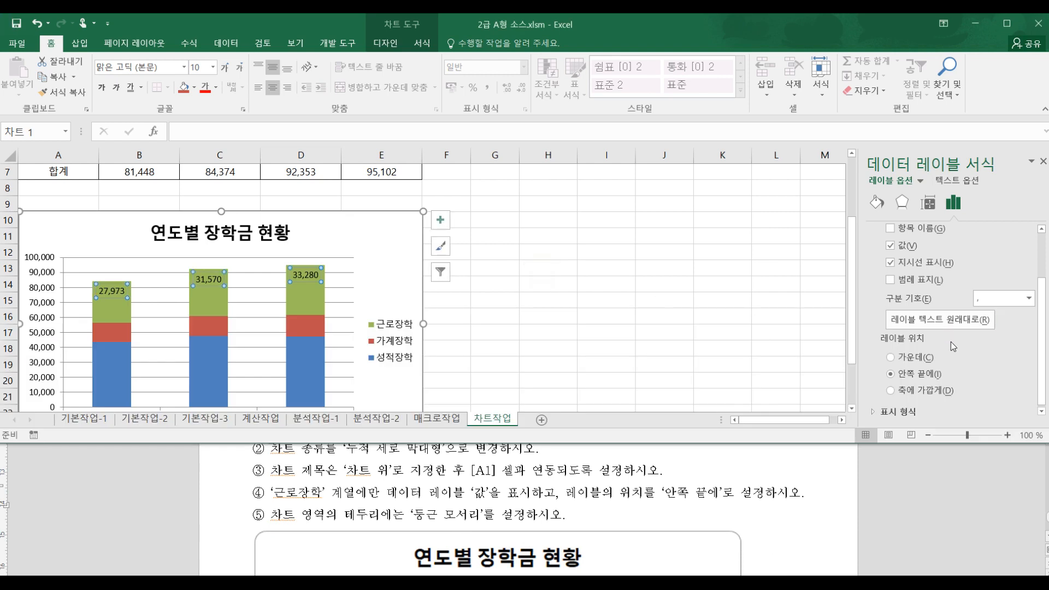
scroll(951, 342, "down", 1)
left_click(876, 412)
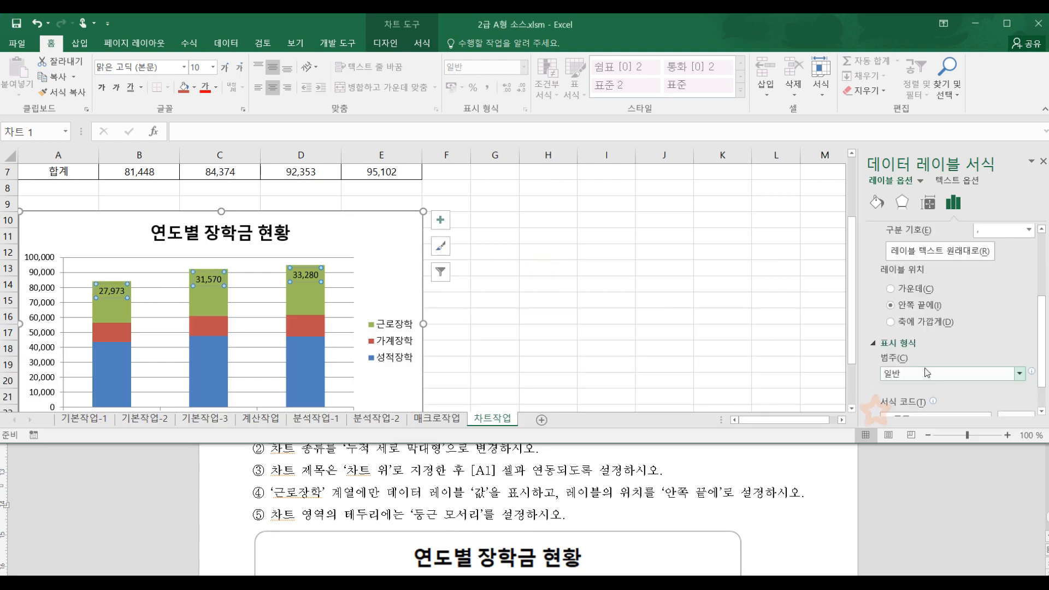
left_click(491, 284)
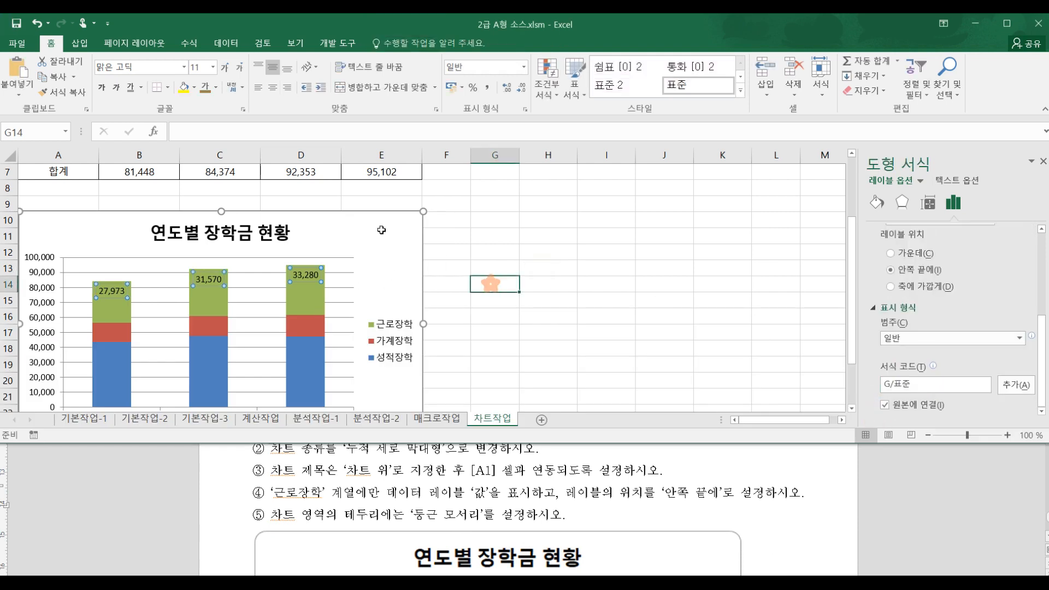
- Apply rounded corners (둥근 모서리) to the chart area's border and deselect the chart
left_click(380, 220)
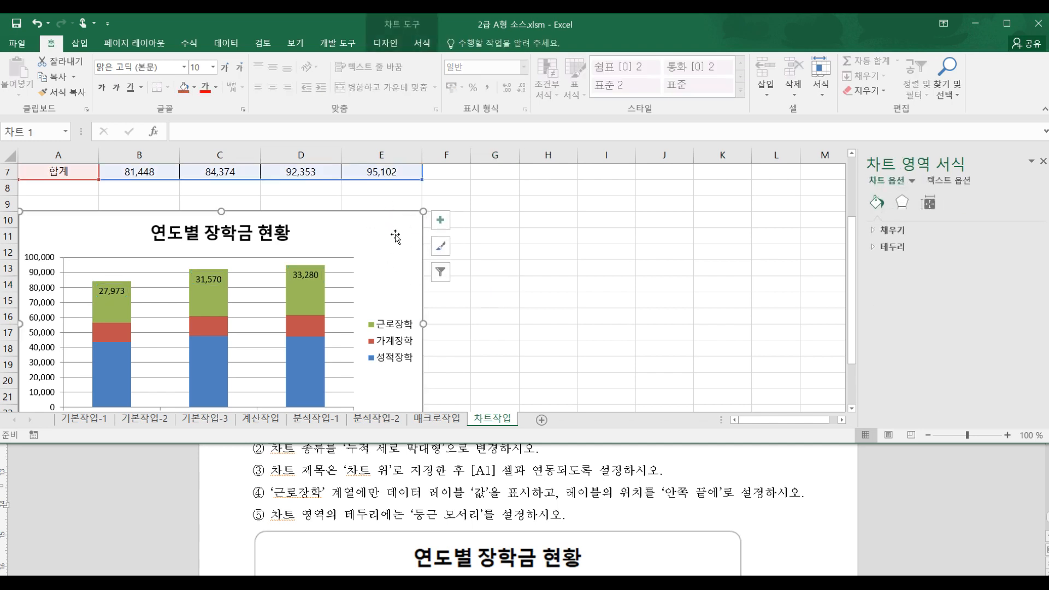
right_click(391, 224)
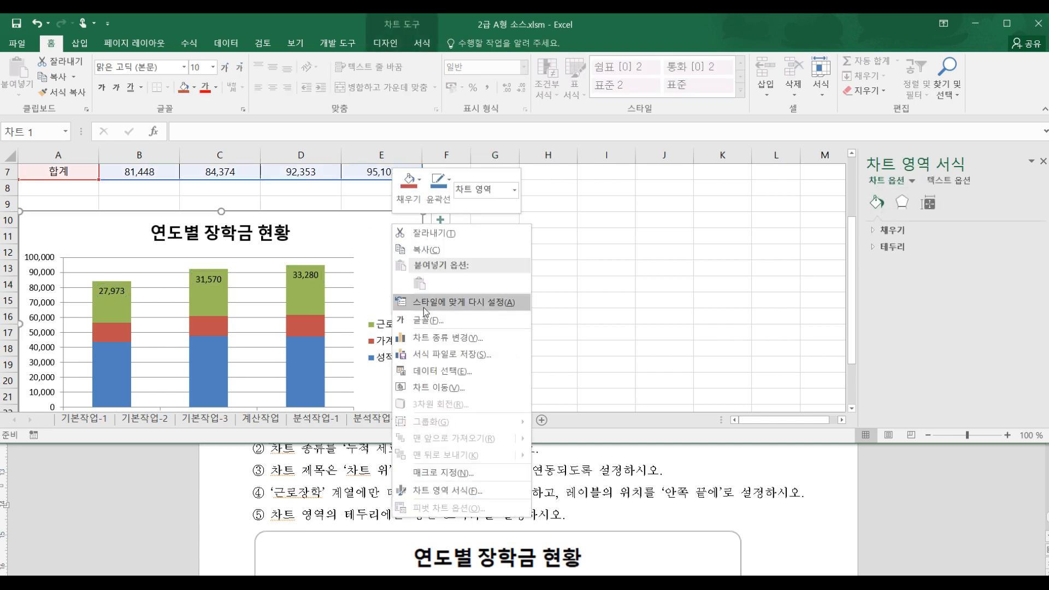
left_click(448, 490)
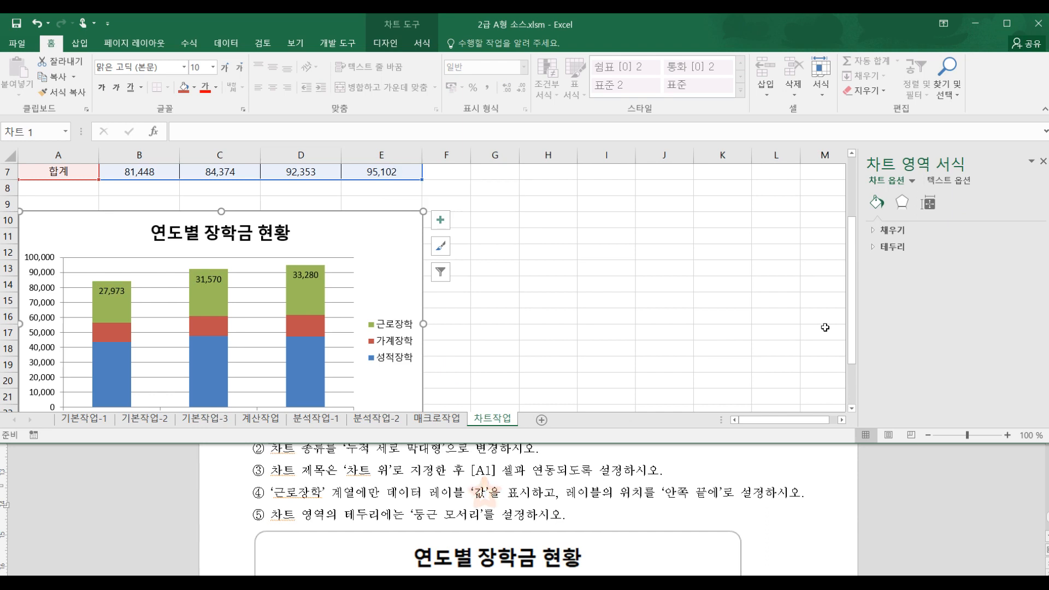
left_click(893, 247)
scroll(924, 383, "down", 3)
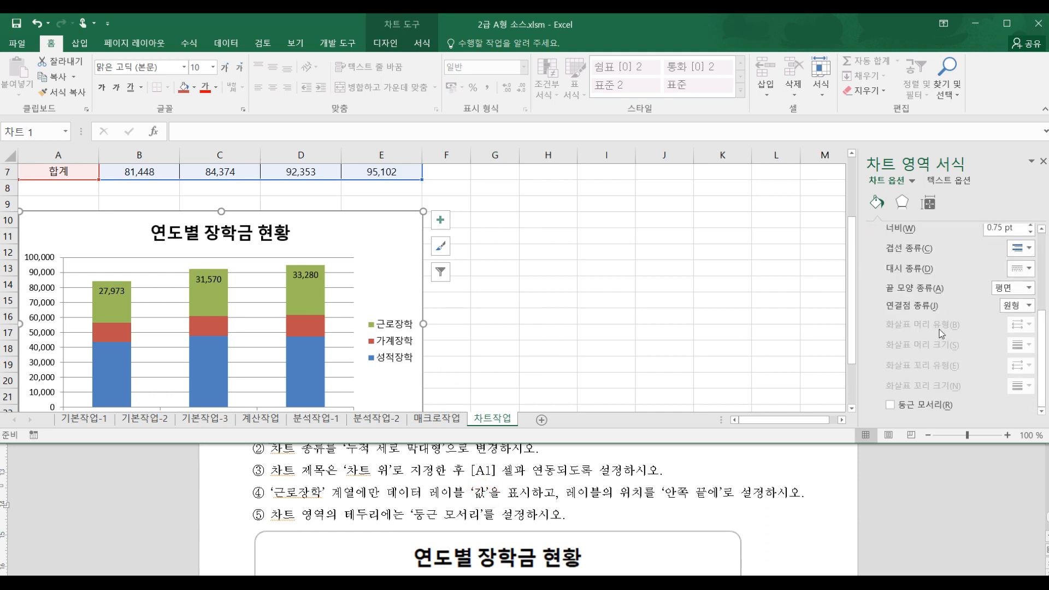
left_click(890, 405)
left_click(482, 267)
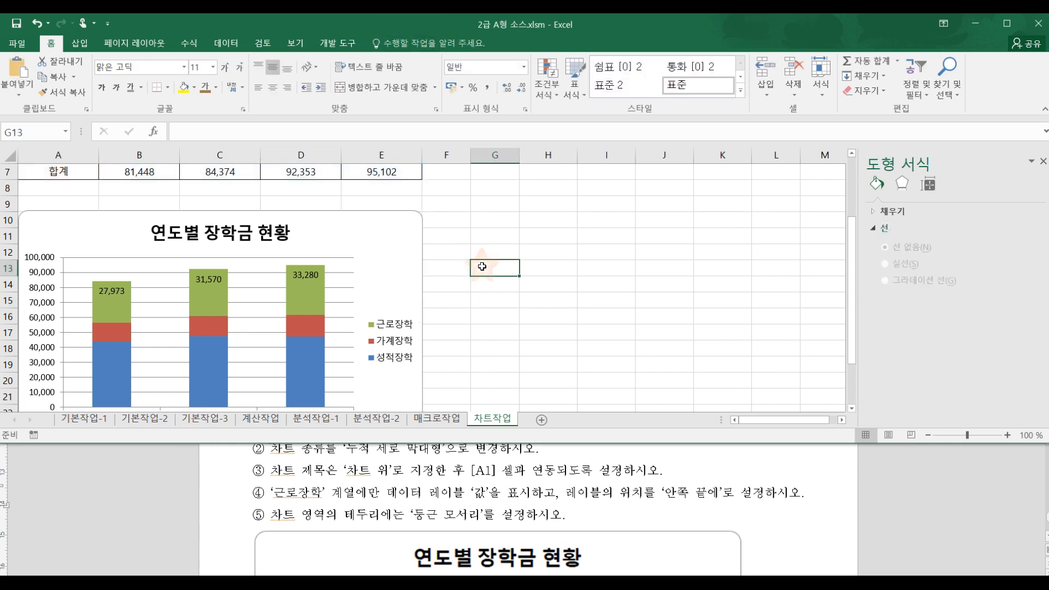
scroll(580, 377, "down", 2)
scroll(578, 345, "up", 4)
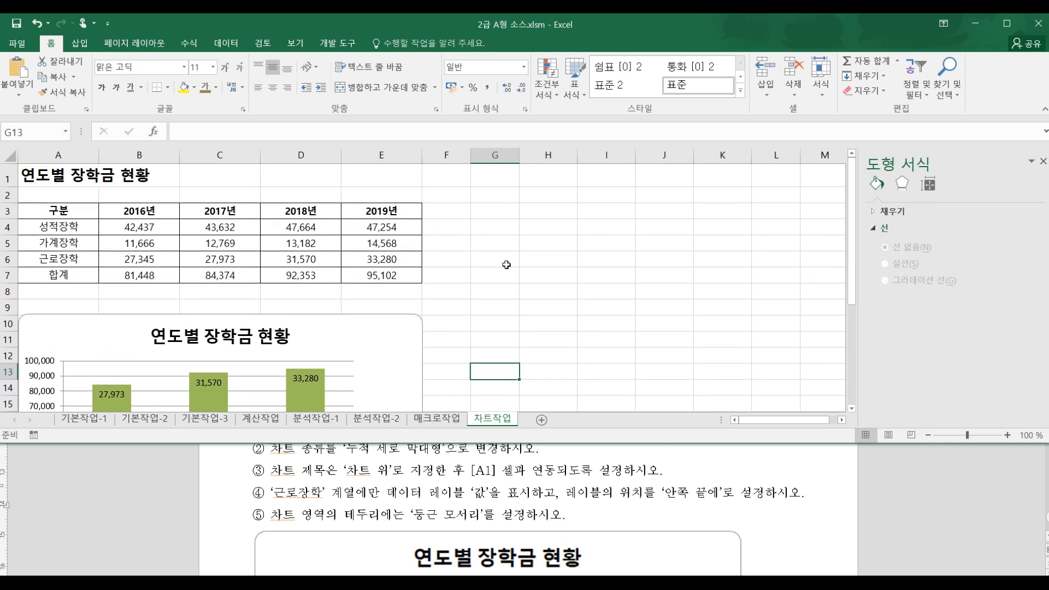
scroll(519, 284, "down", 1)
scroll(558, 322, "up", 1)
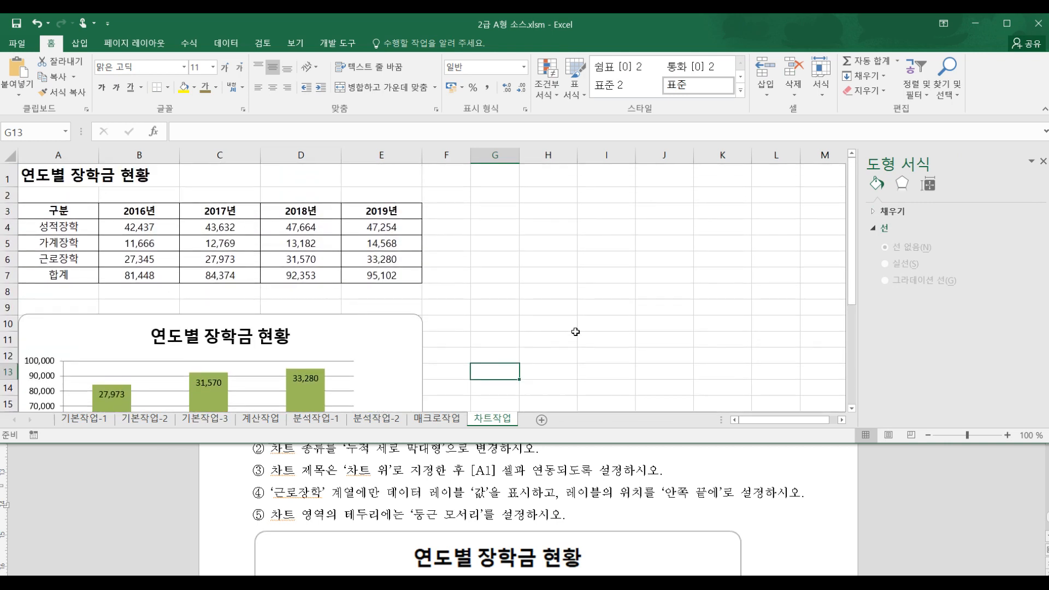